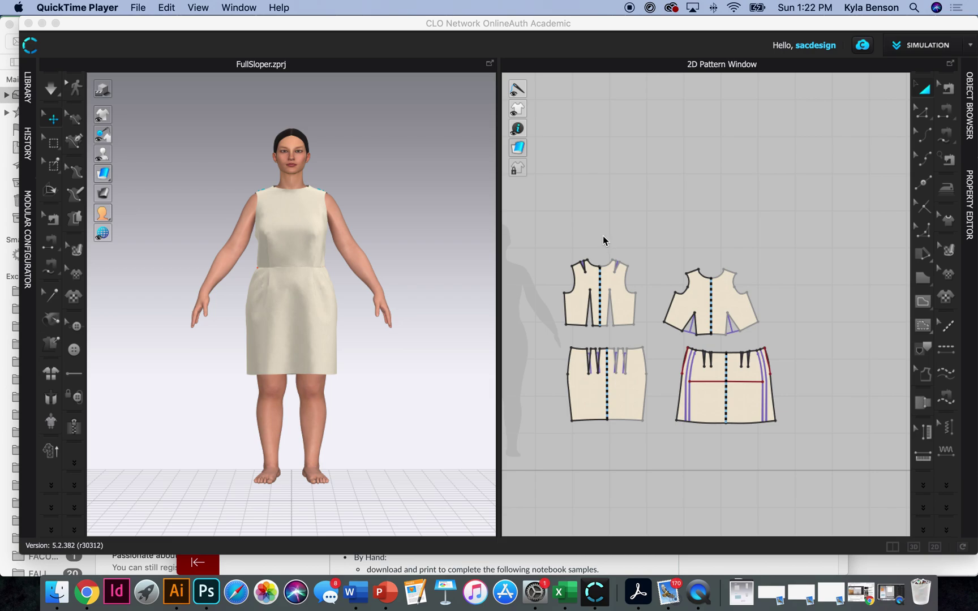
Step: Switch to Acrobat and read the Back Yoke with Action Pleat instructions and the Design 4 illustration
click(628, 600)
scroll(627, 388, down, 5)
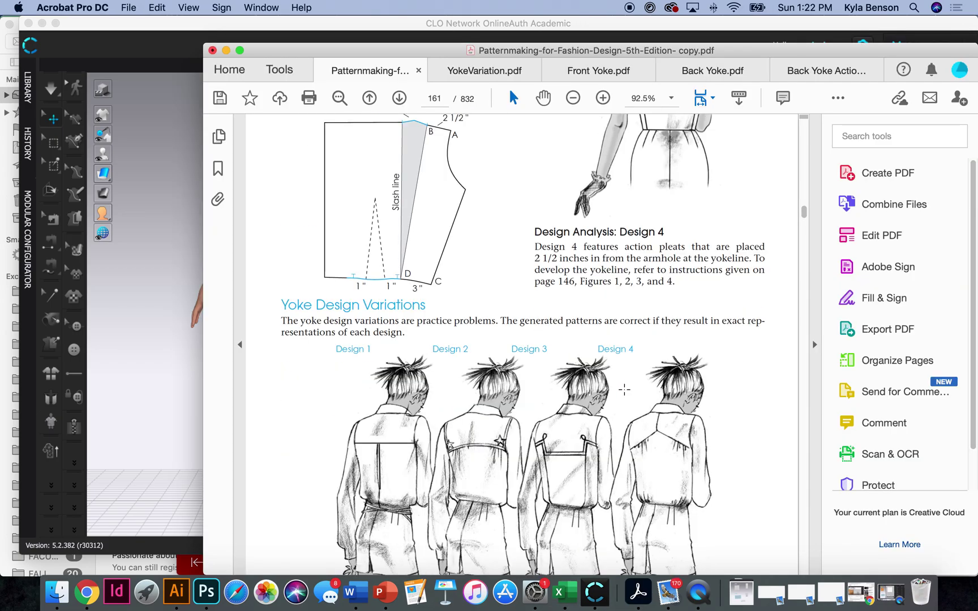
scroll(624, 389, up, 3)
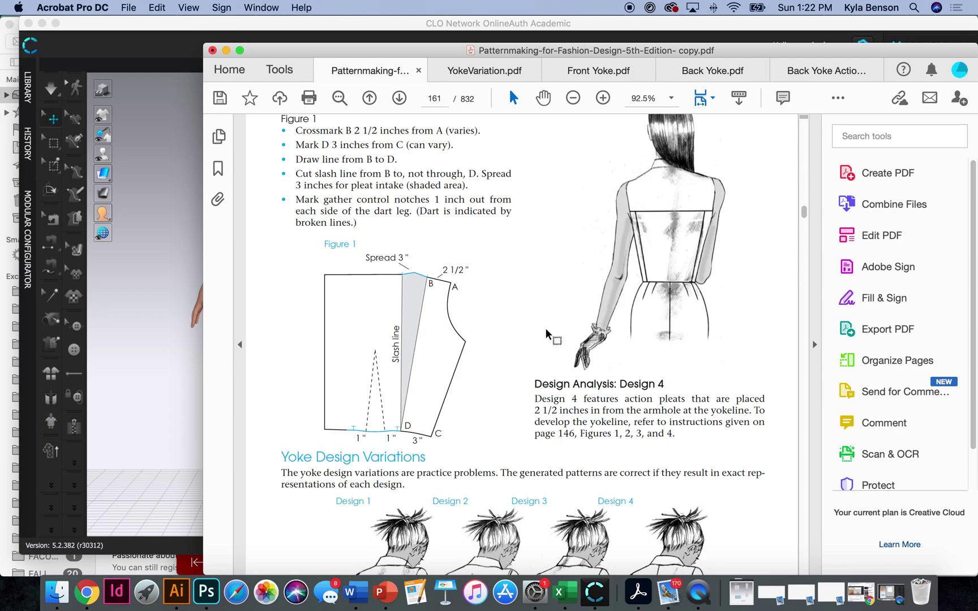
scroll(481, 330, up, 1)
scroll(481, 330, up, 3)
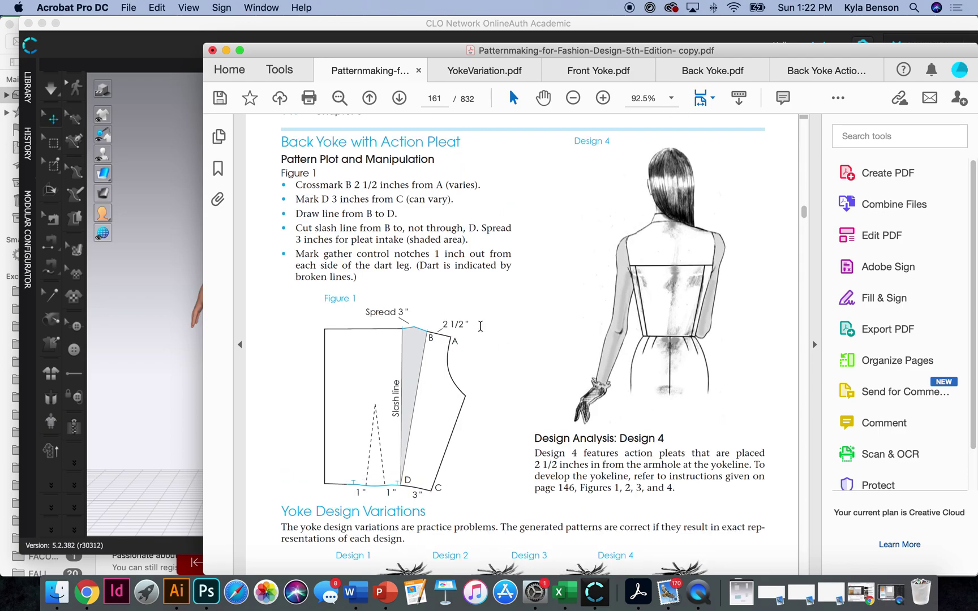
scroll(481, 331, up, 1)
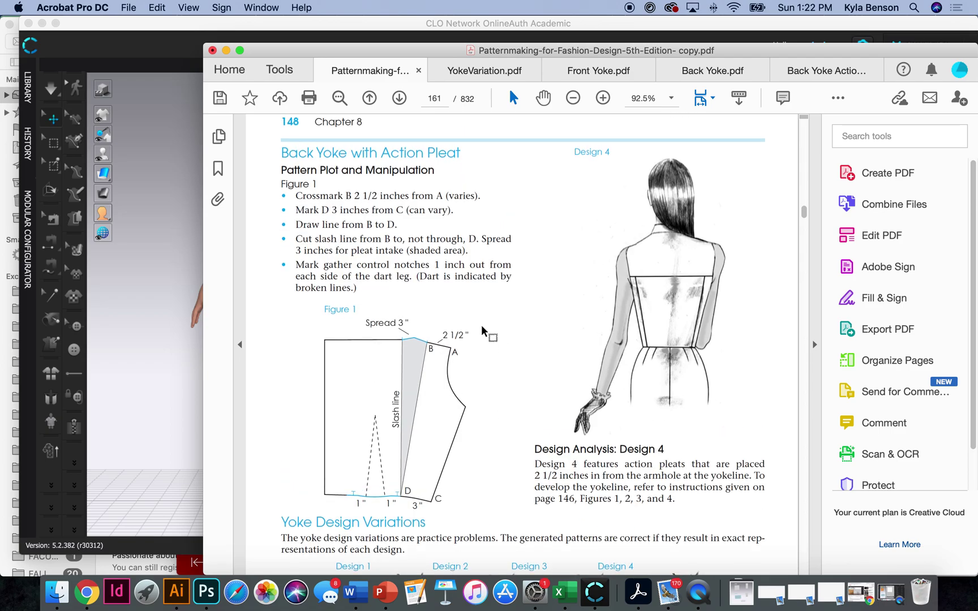
Step: Review the back yoke plotting instructions in Figures 1 to 5, including the pivot of the shoulder dart, and return to the action pleat page
scroll(481, 330, up, 15)
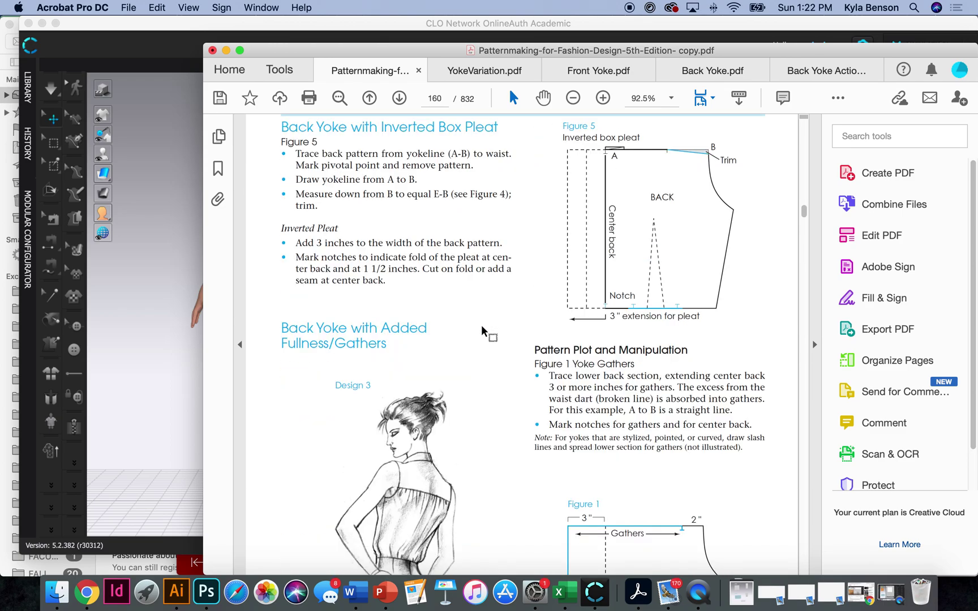
scroll(482, 331, up, 20)
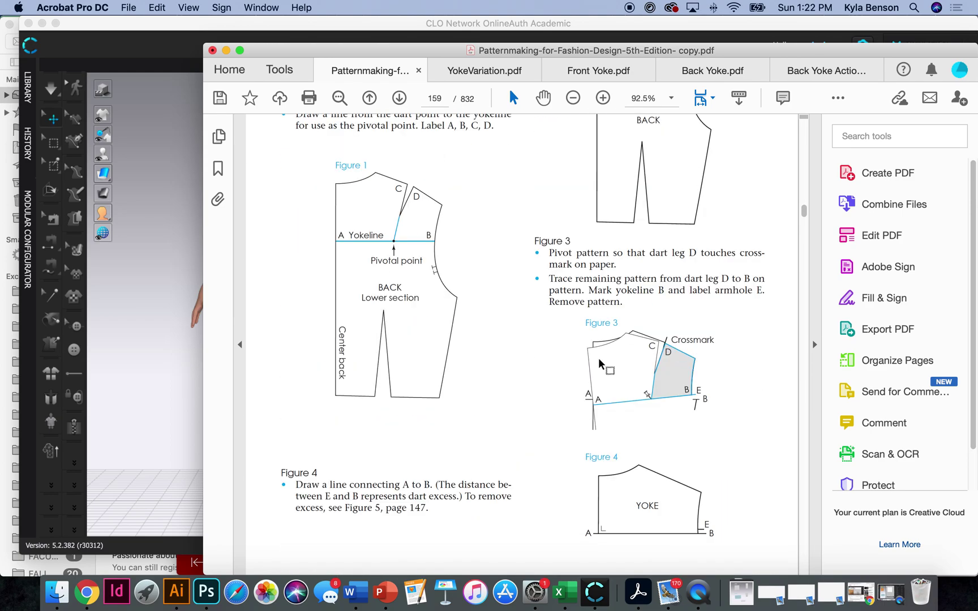
scroll(599, 364, up, 7)
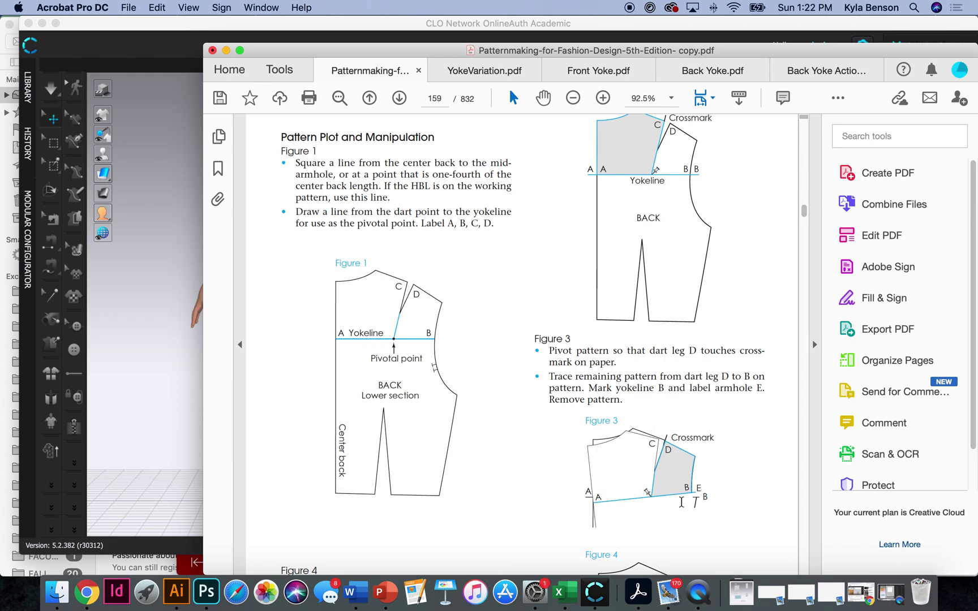
scroll(681, 506, down, 10)
scroll(680, 508, down, 10)
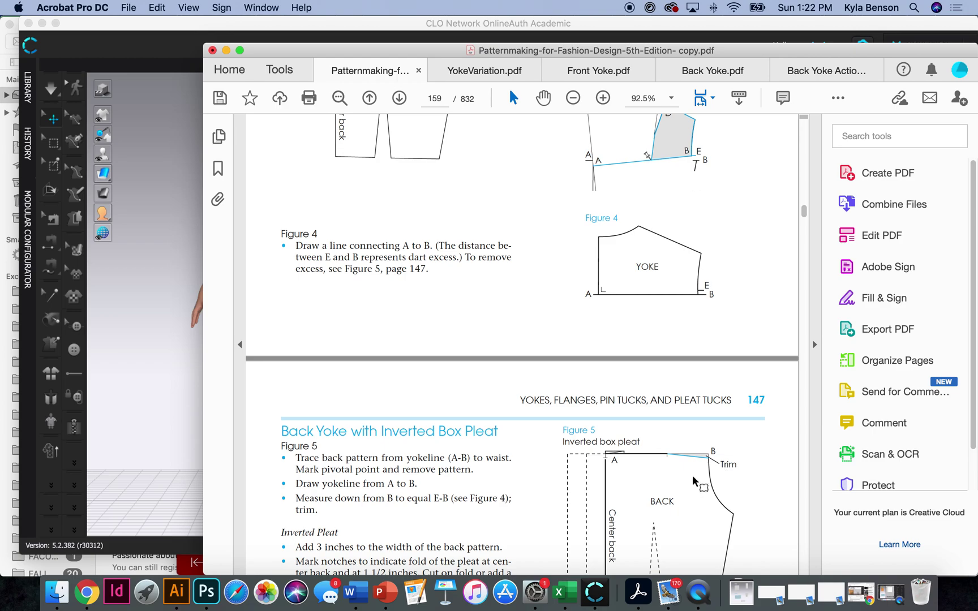
scroll(694, 481, down, 7)
scroll(695, 478, down, 20)
scroll(695, 477, down, 20)
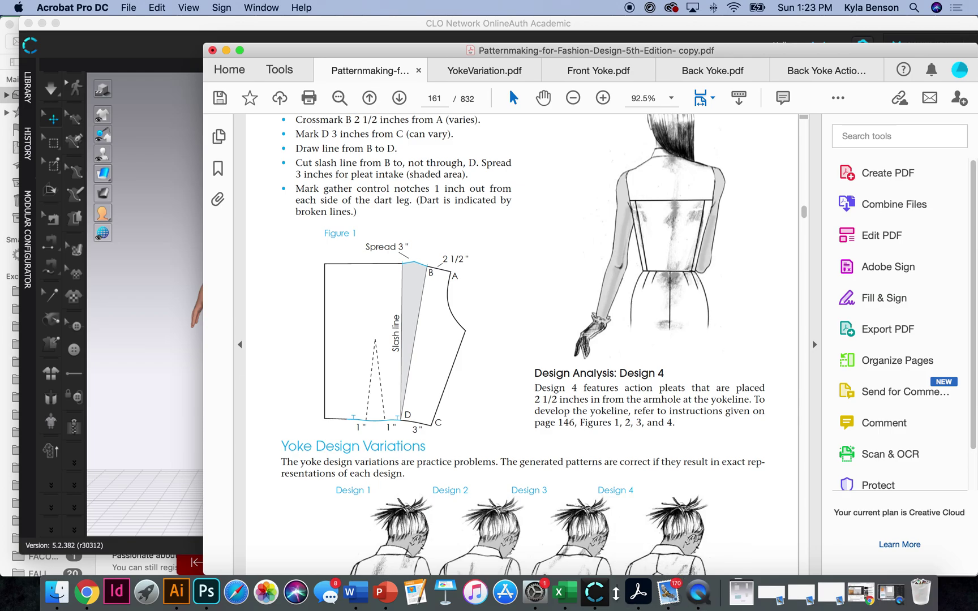
Step: Switch to CLO and bring the back bodice into close view in the 2D pattern window
click(599, 591)
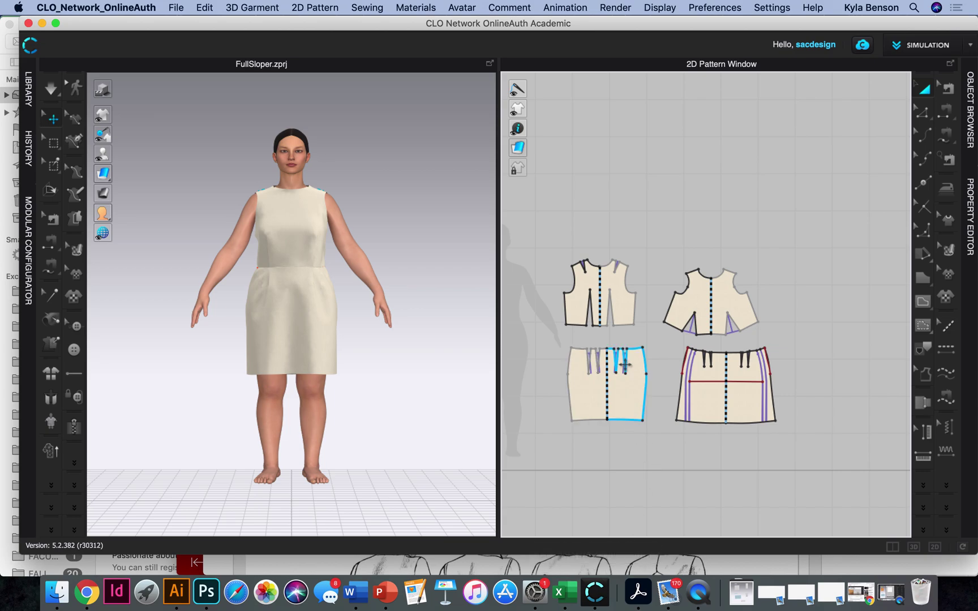
scroll(637, 281, up, 3)
click(589, 297)
right_drag(559, 299, 630, 300)
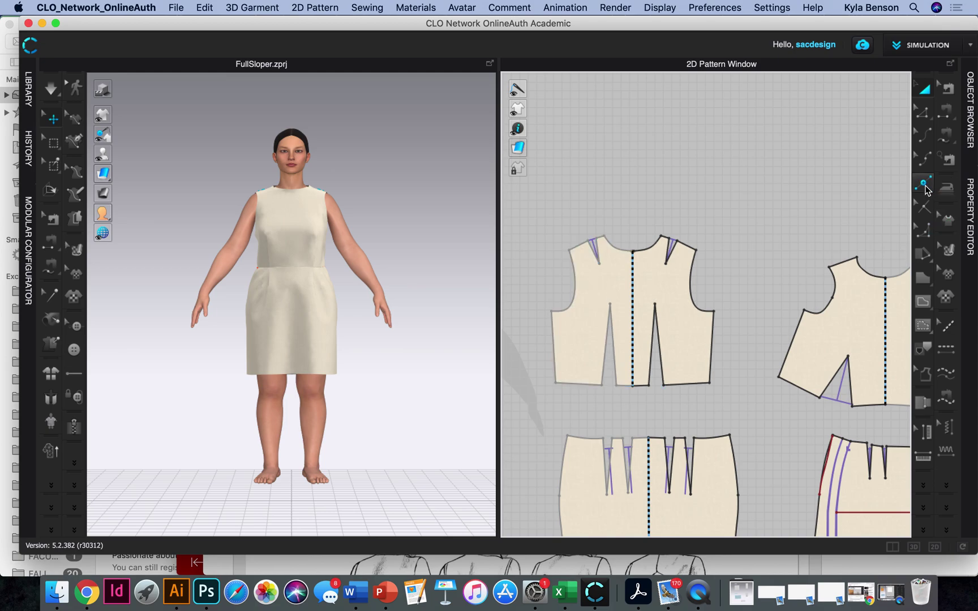
click(926, 162)
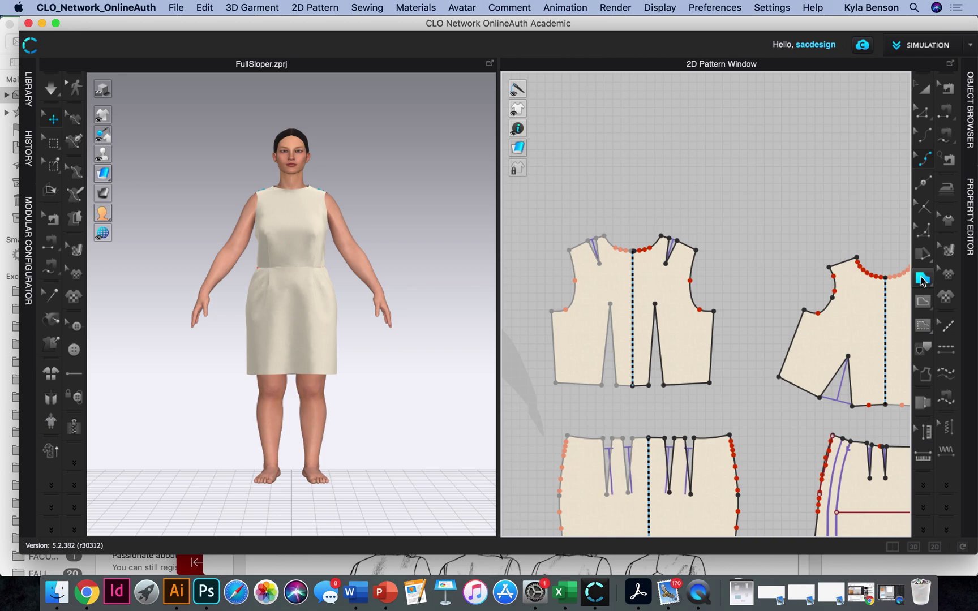
click(918, 302)
click(836, 304)
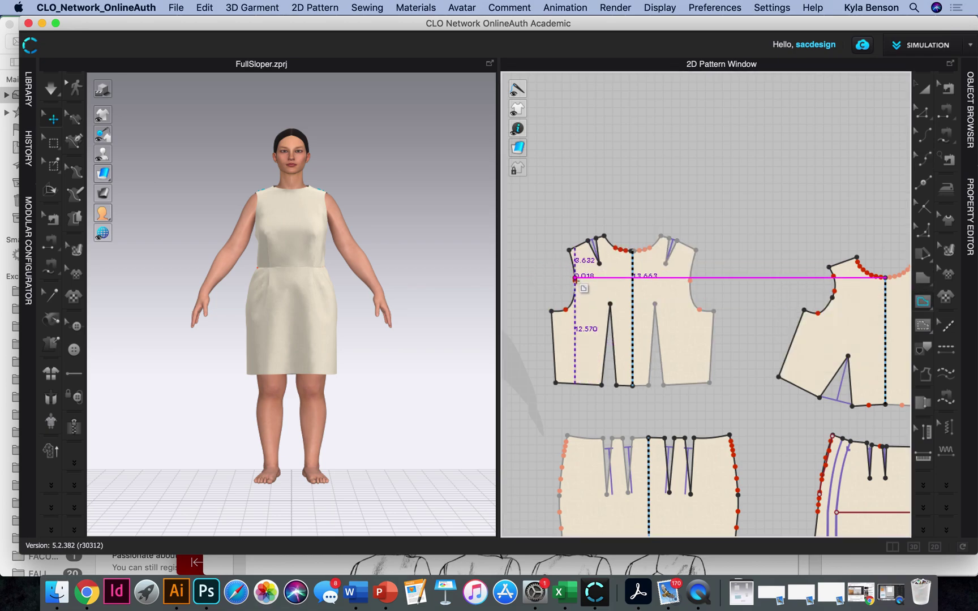
Step: Remove linked editing between the two halves of the back bodice
click(924, 96)
click(668, 300)
right_click(670, 303)
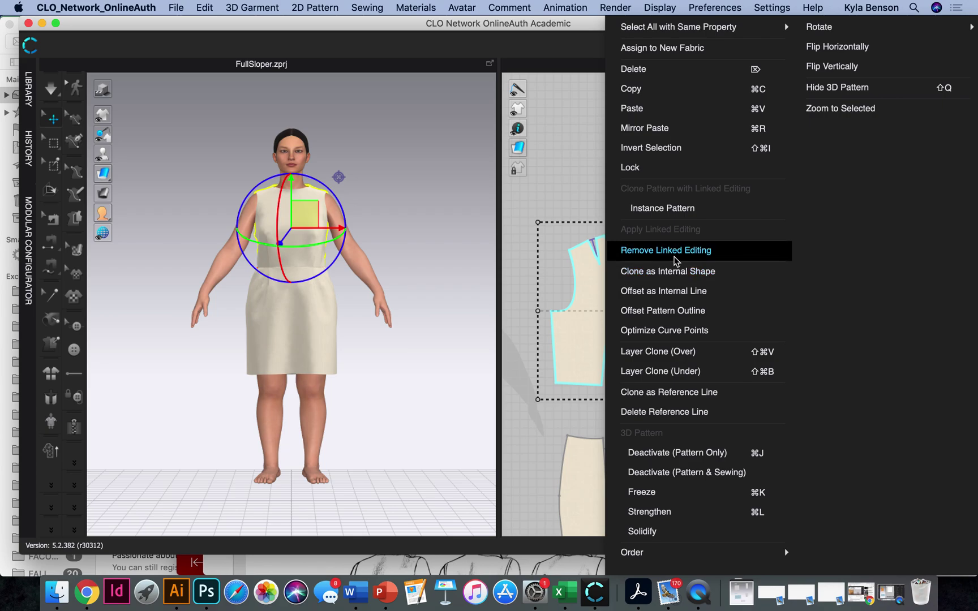
click(782, 192)
Step: Delete the right half of the back bodice outline, keeping the left half up to the center back
click(925, 111)
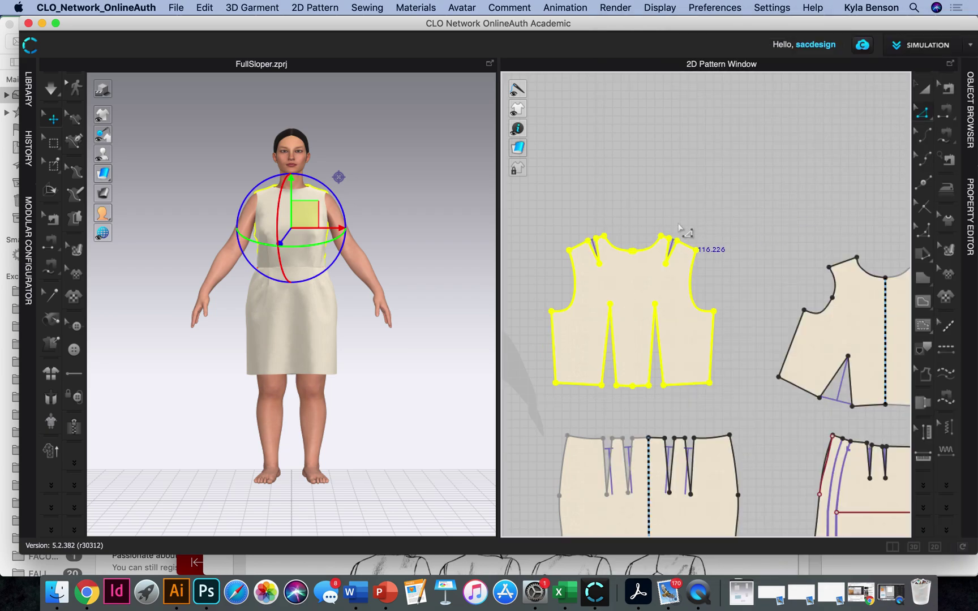
drag(643, 207, 730, 406)
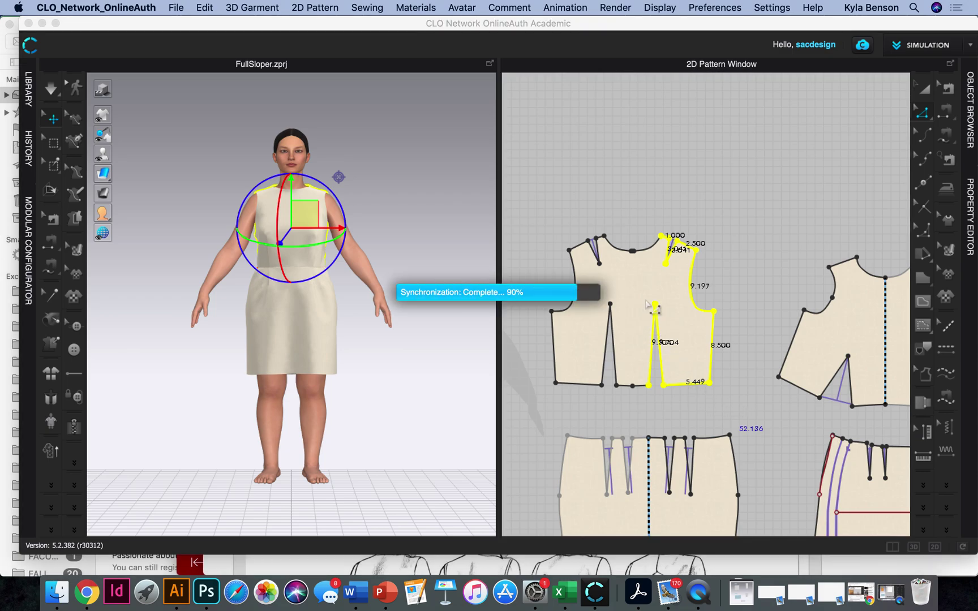
key(Delete)
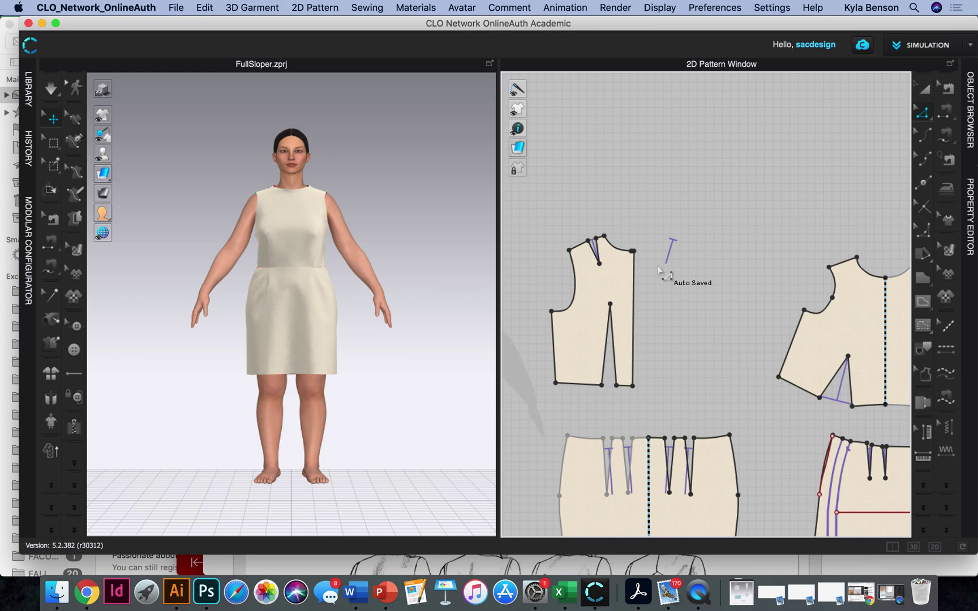
Step: Convert the two extra neckline points beside the center back corner to curve points
scroll(645, 264, up, 5)
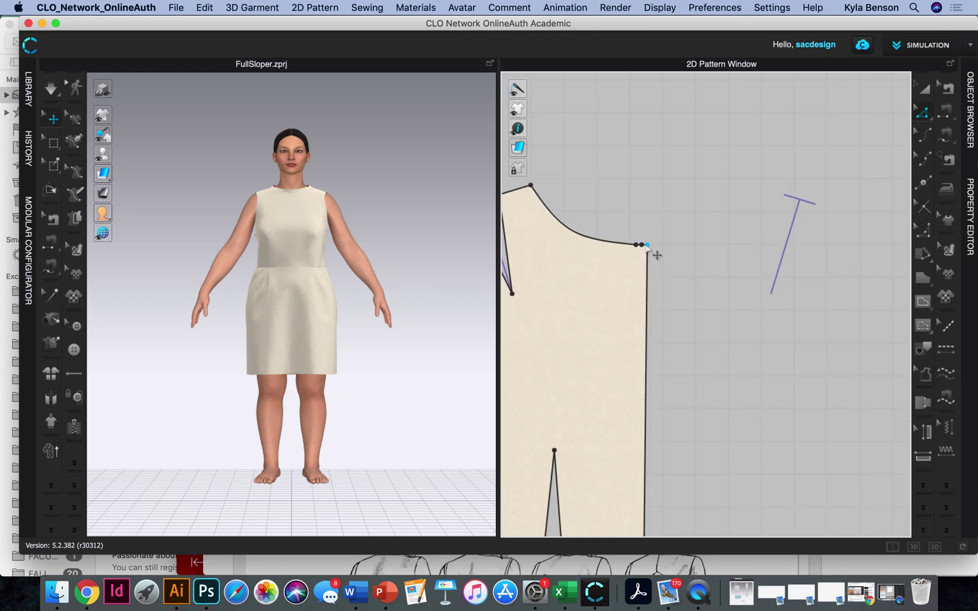
click(641, 245)
right_click(642, 247)
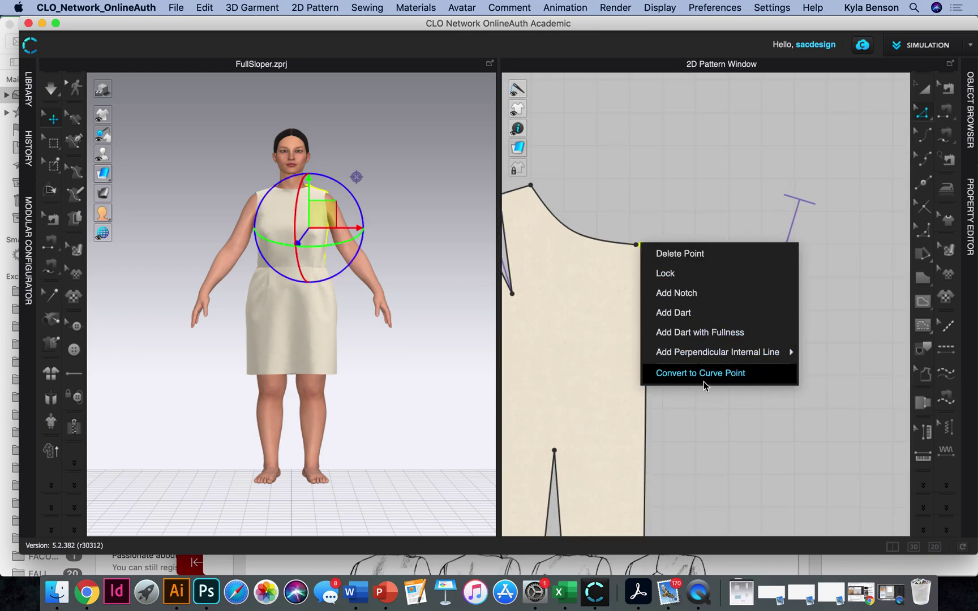
click(702, 373)
click(636, 245)
right_click(636, 245)
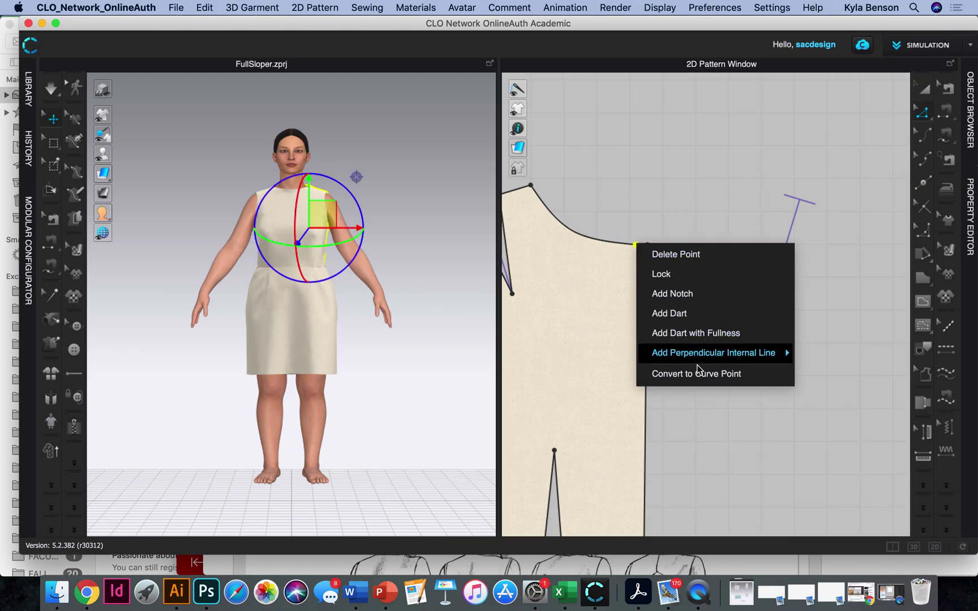
click(699, 374)
Step: Draw a horizontal internal yokeline about 6.98 long across the back bodice from the mid-armhole to the center back
scroll(709, 385, down, 5)
scroll(709, 396, up, 2)
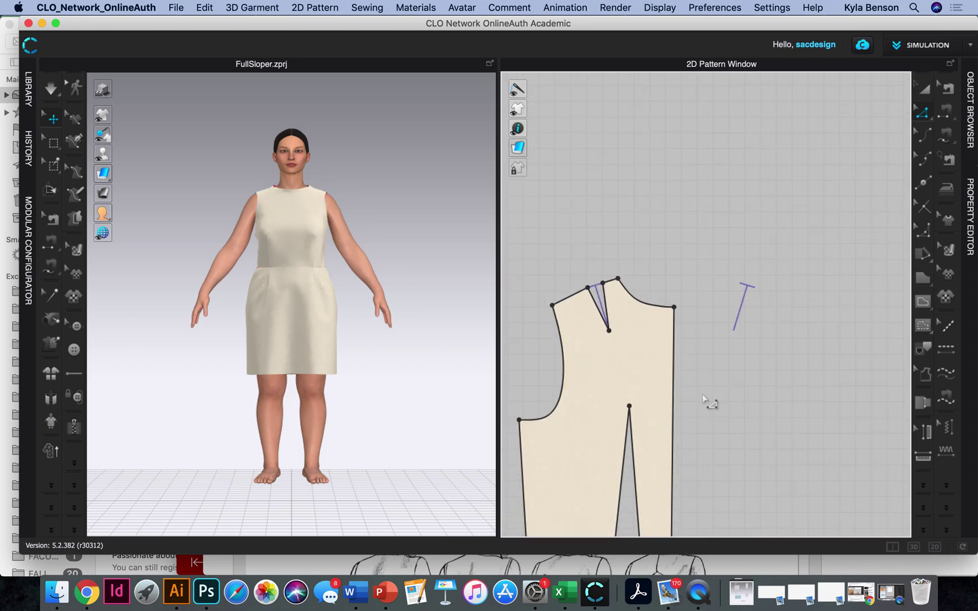
scroll(708, 399, down, 2)
click(923, 301)
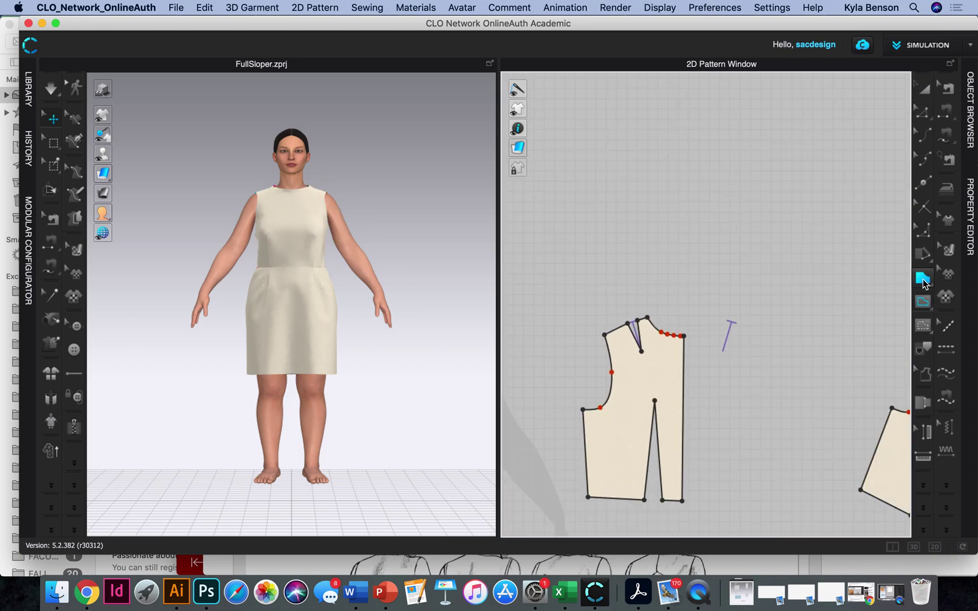
click(611, 372)
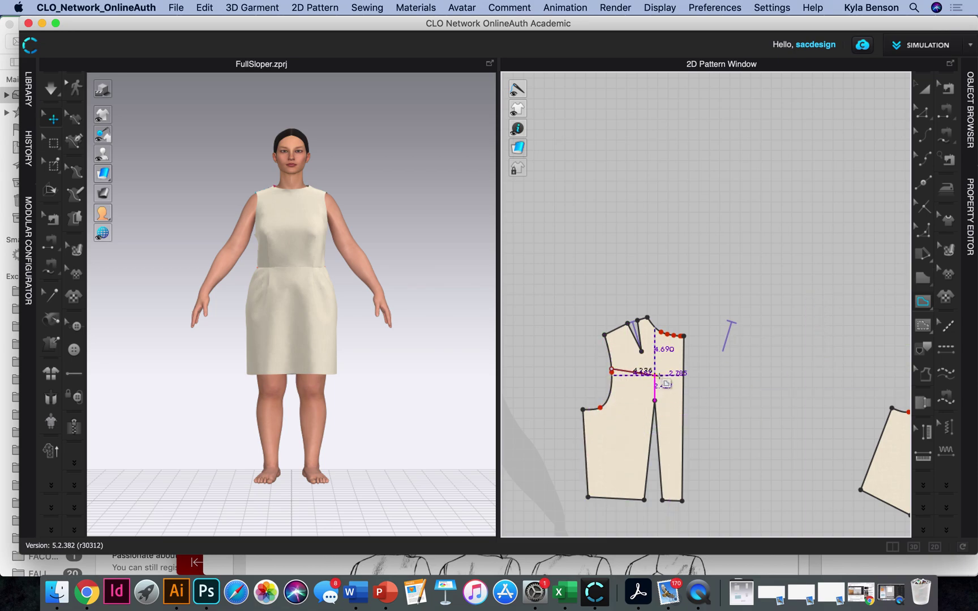
click(684, 369)
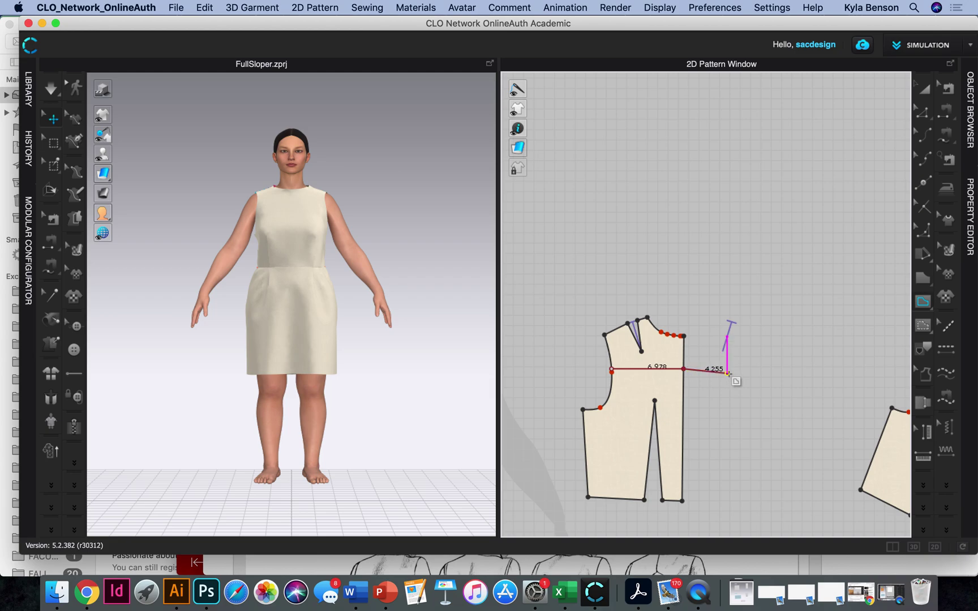
key(Return)
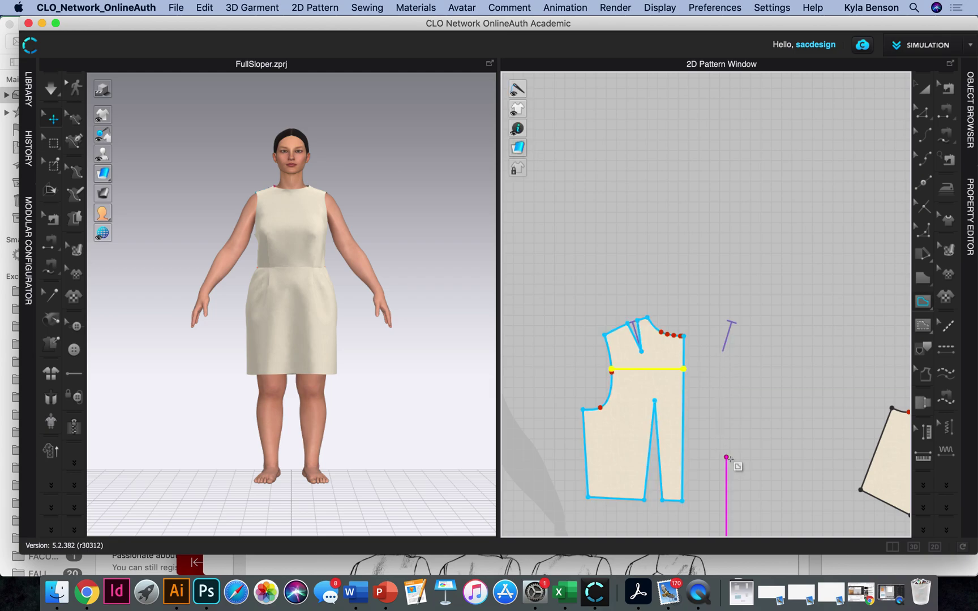
Step: Cut and sew the back bodice along the yokeline to separate the yoke from the lower section
click(922, 112)
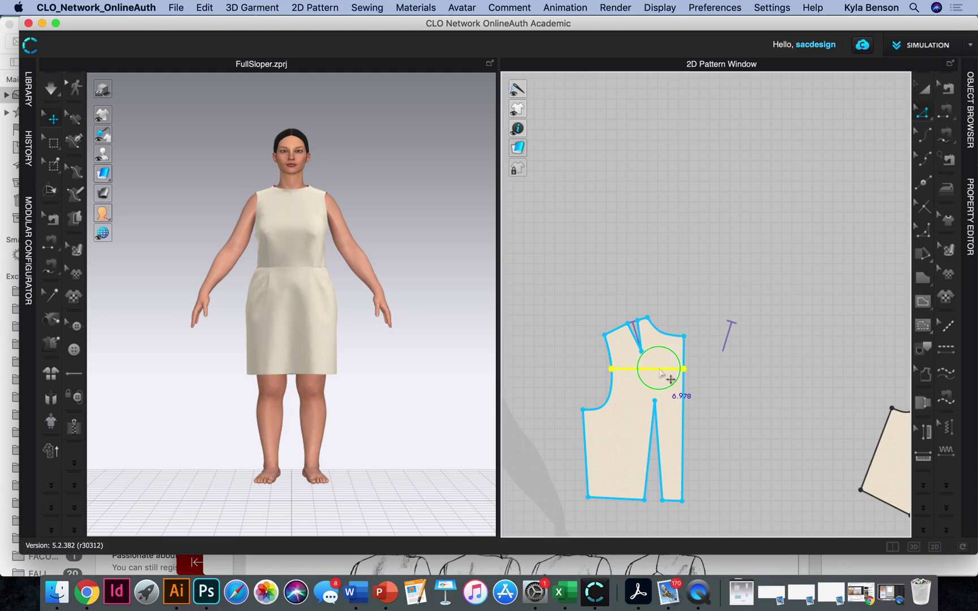
right_click(660, 368)
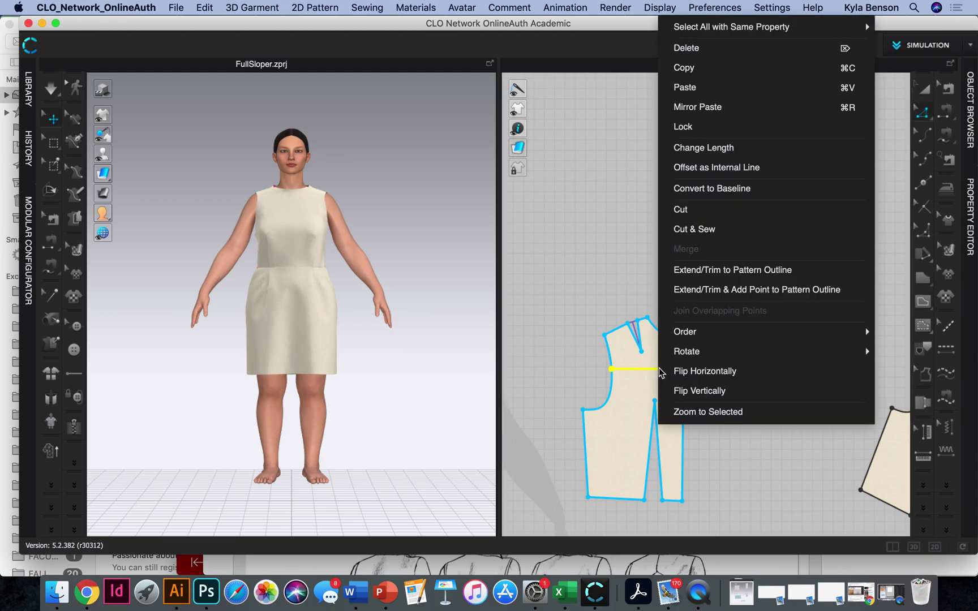
click(700, 229)
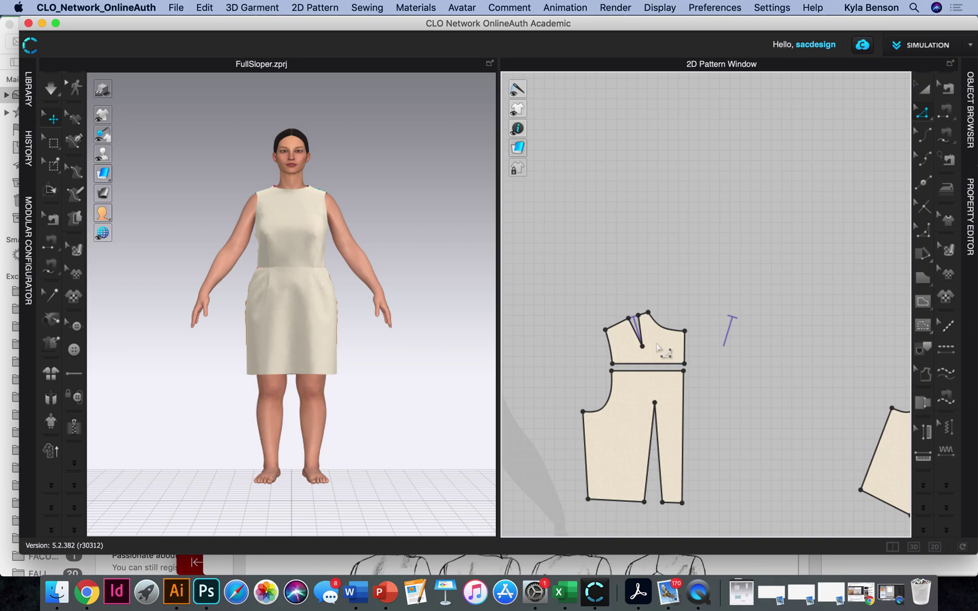
Step: Move the back yoke straight up, away from the lower back section, and deselect it
click(923, 89)
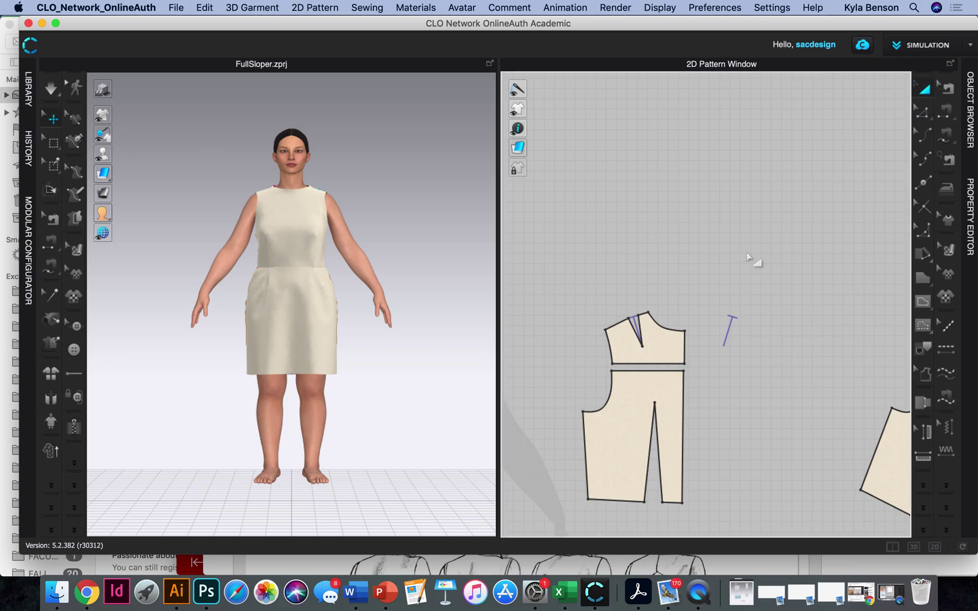
click(670, 345)
drag(669, 345, 669, 284)
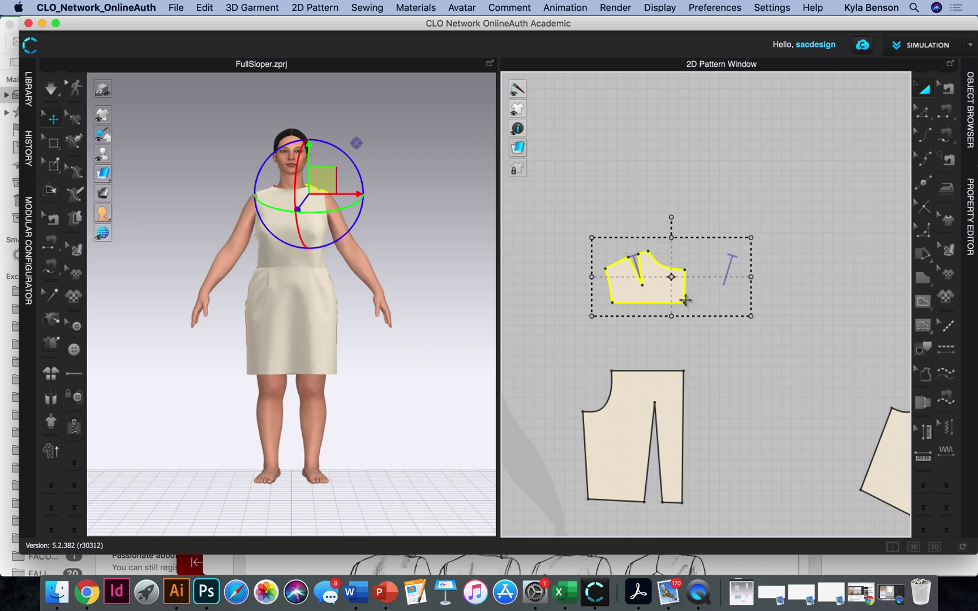
click(697, 174)
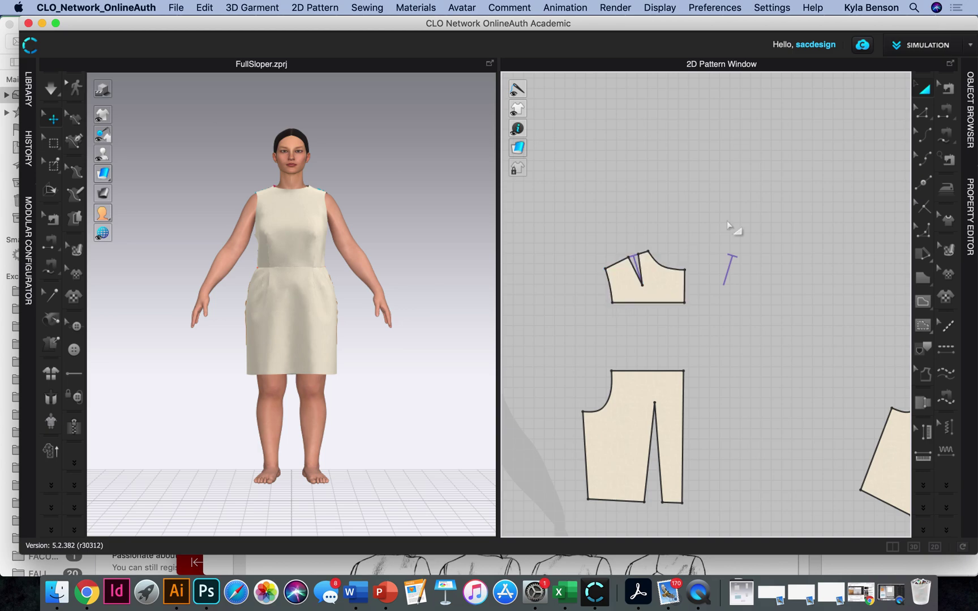
Step: Rotate the back yoke's shoulder dart to the armhole end of the yokeline, swinging the armhole side to close the shoulder dart
click(924, 113)
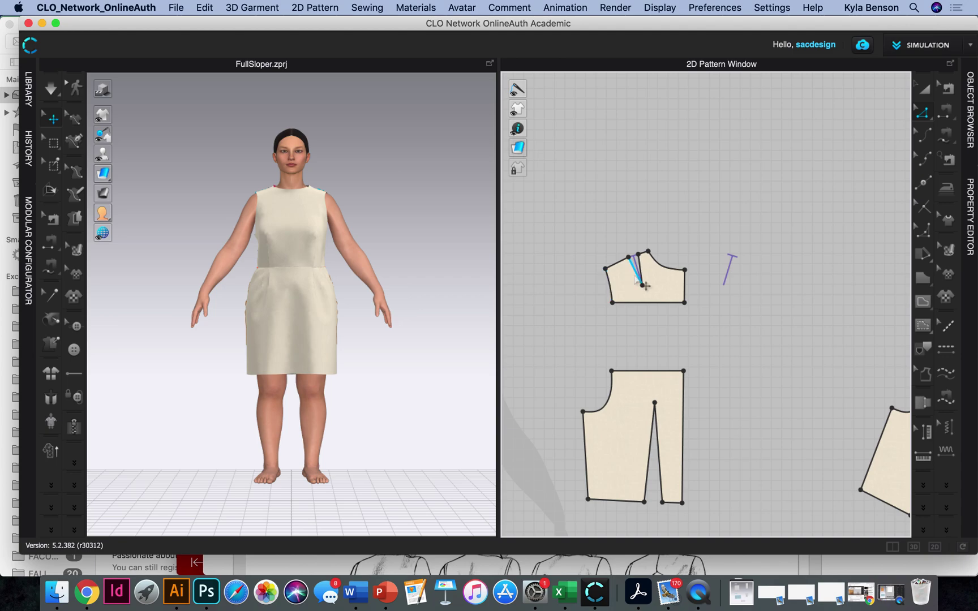
click(649, 278)
right_click(639, 269)
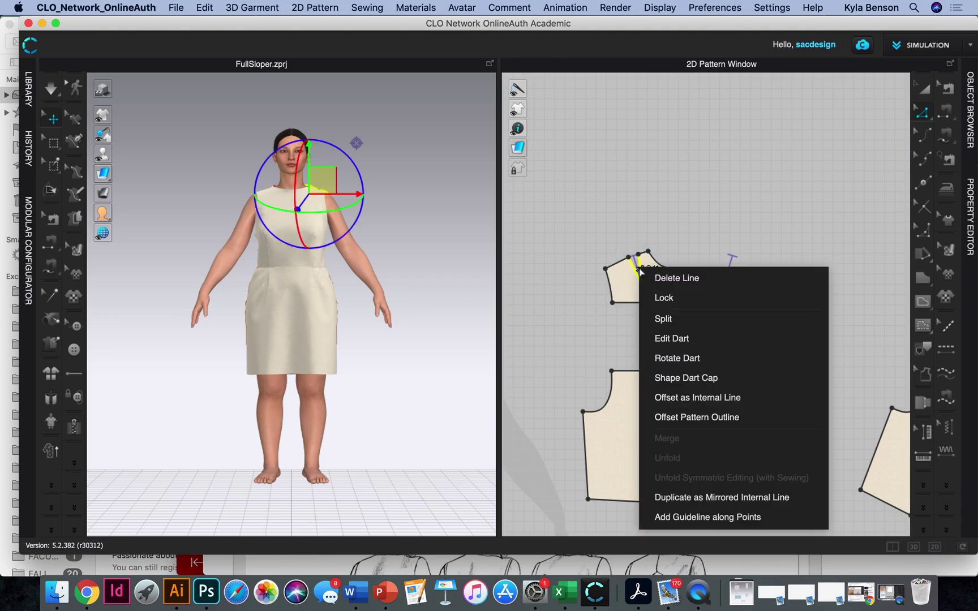
click(710, 358)
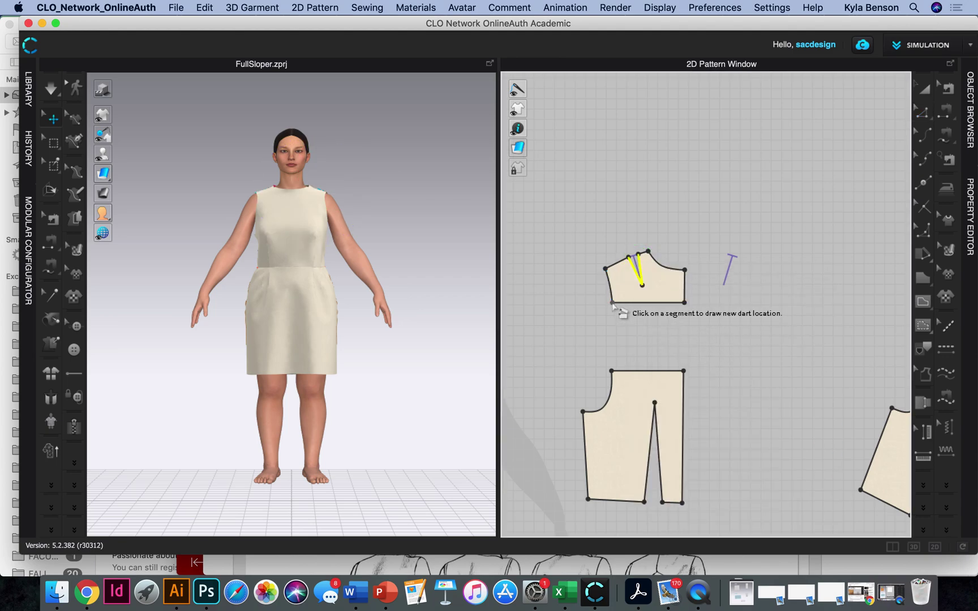
click(613, 302)
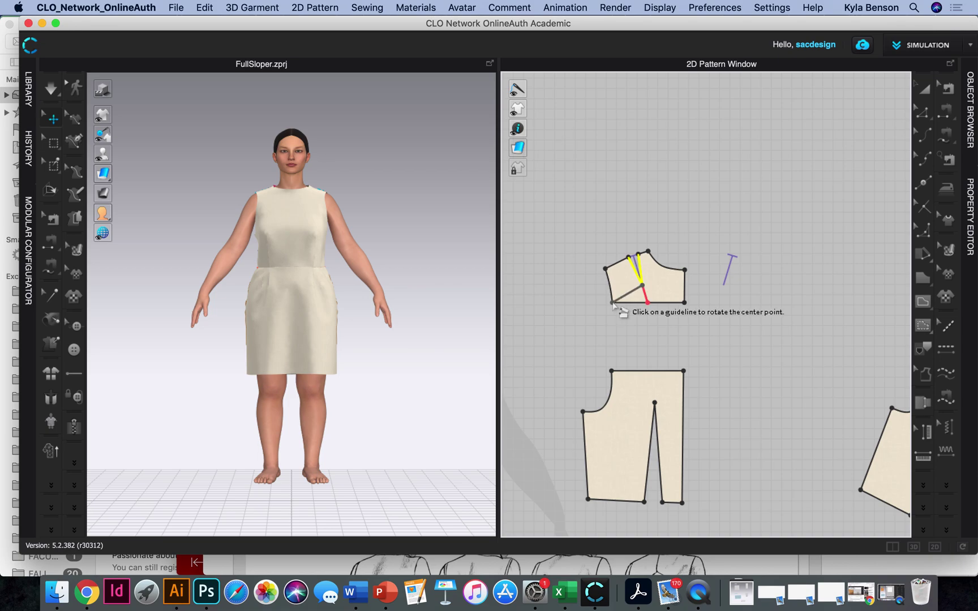
click(647, 297)
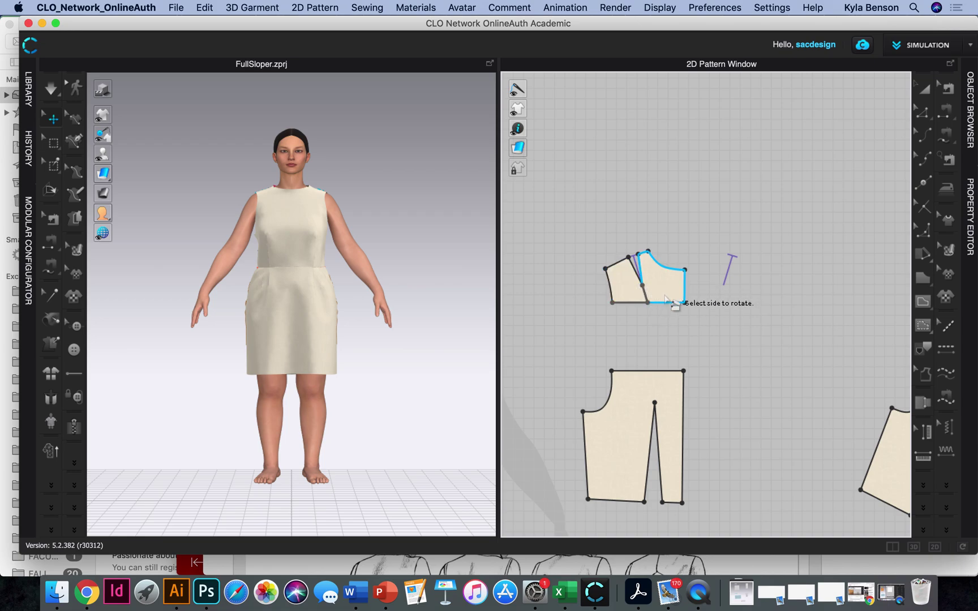
click(620, 285)
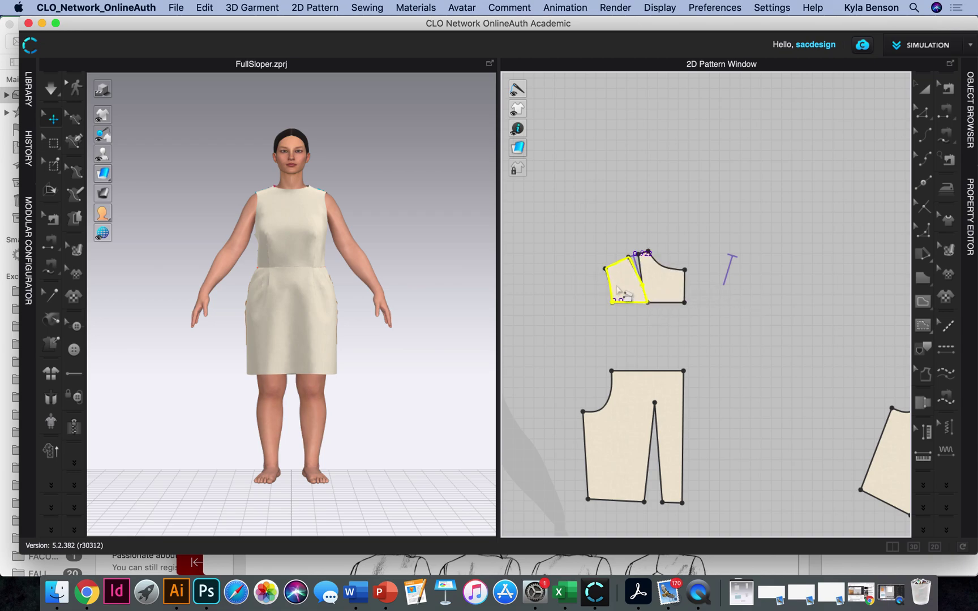
click(639, 262)
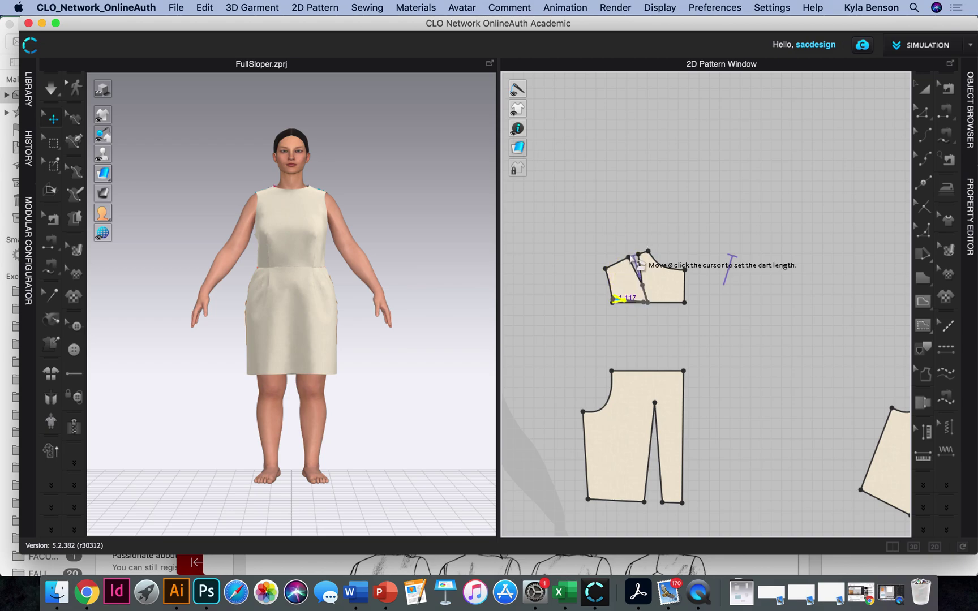
click(648, 304)
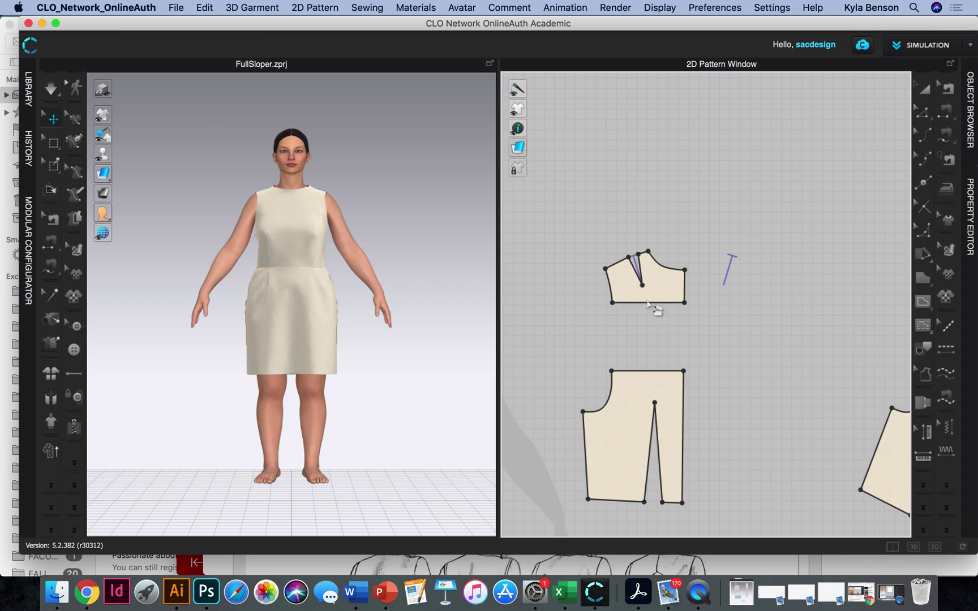
key(z)
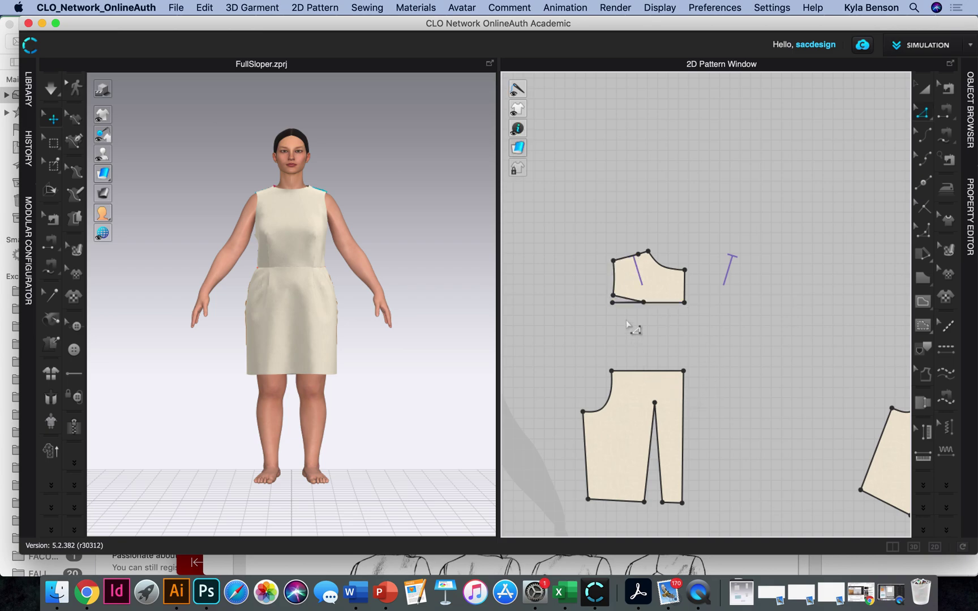
Step: Delete the leftover armhole-side corner point beneath the rotated dart on the yoke's lower edge
scroll(627, 327, up, 5)
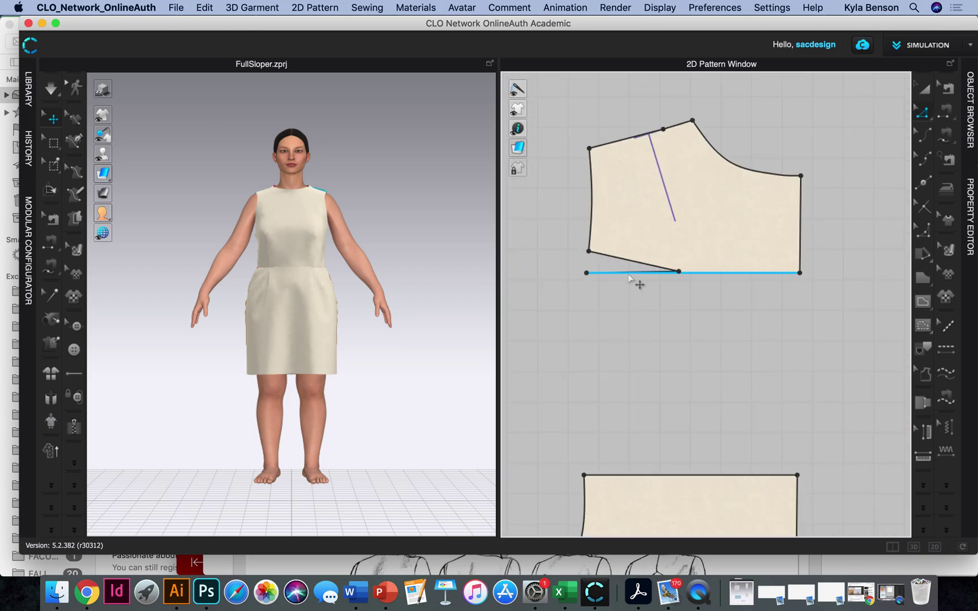
click(587, 273)
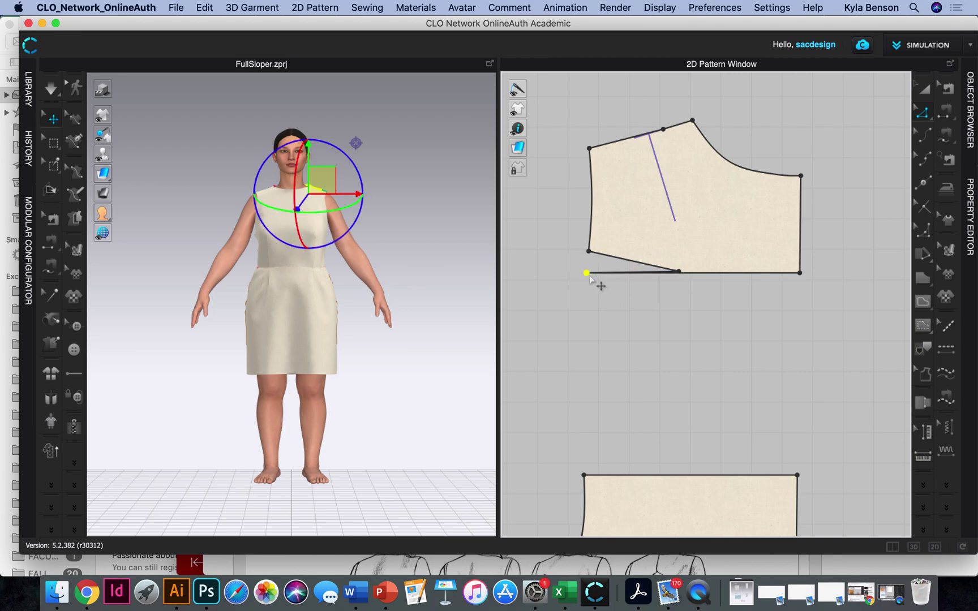
key(Delete)
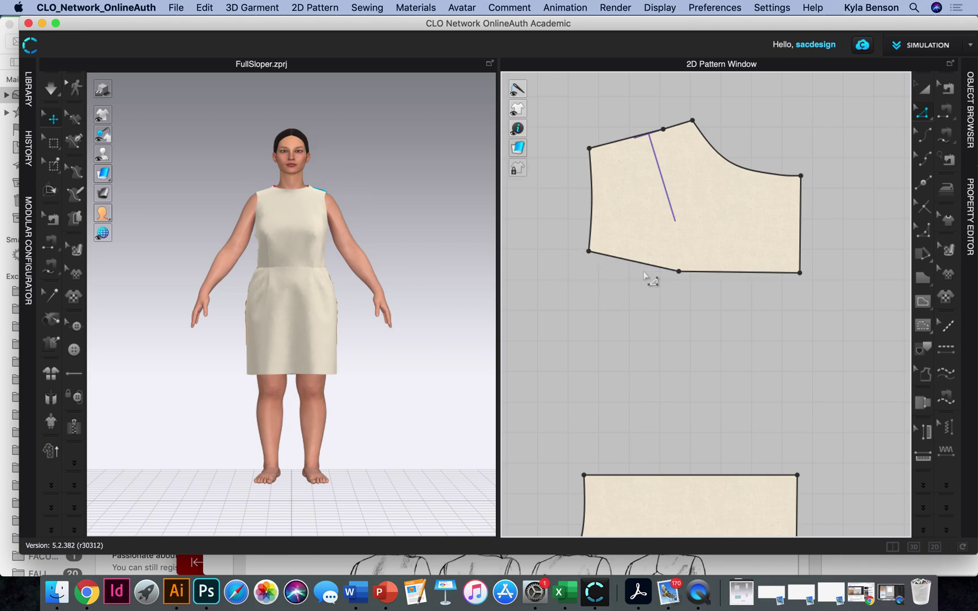
Step: Flip the back yoke vertically and move it onto the lower back section, aligning the yokeline and center back edges
scroll(644, 274, down, 3)
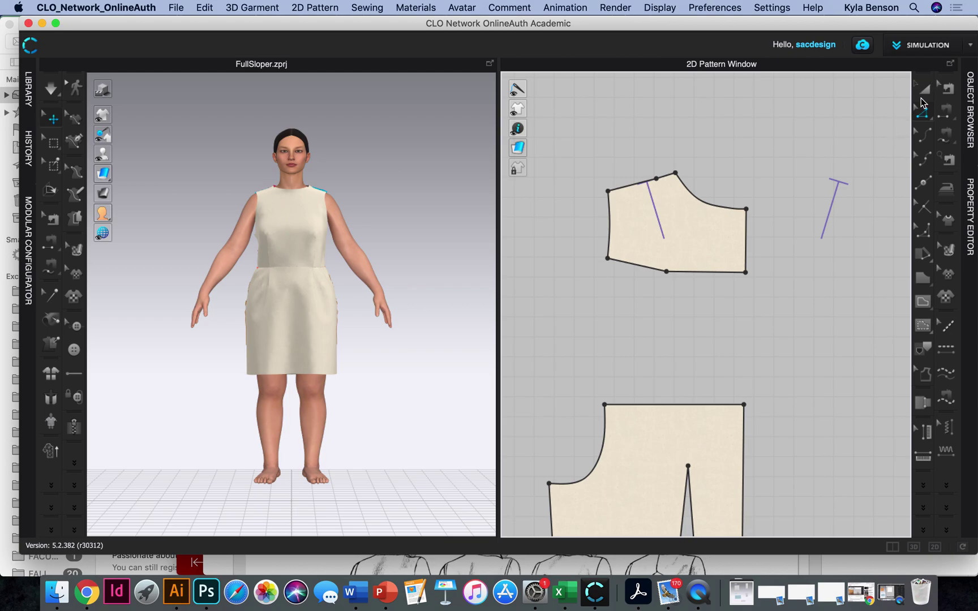
click(715, 237)
right_click(717, 242)
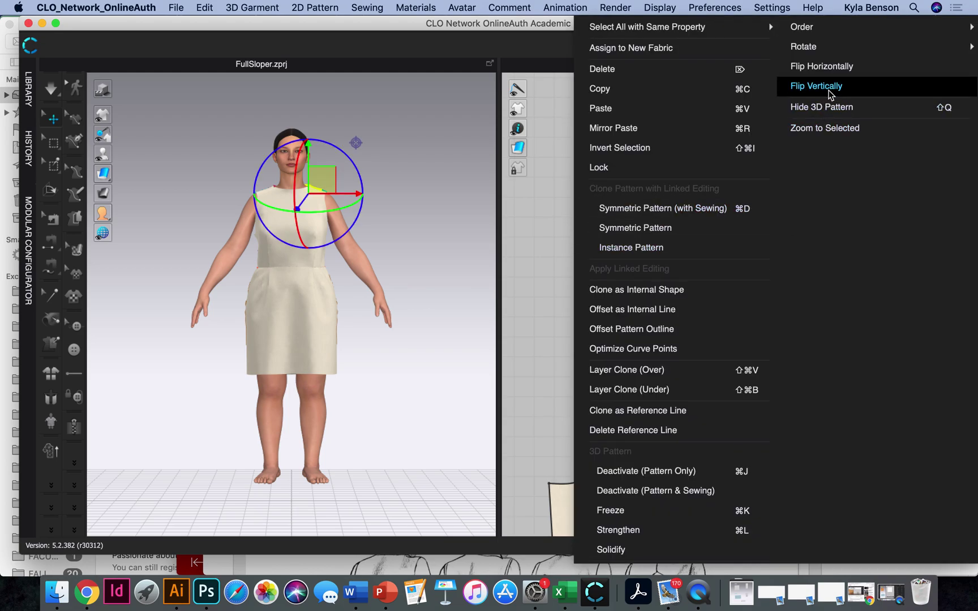
click(816, 88)
drag(693, 208, 674, 454)
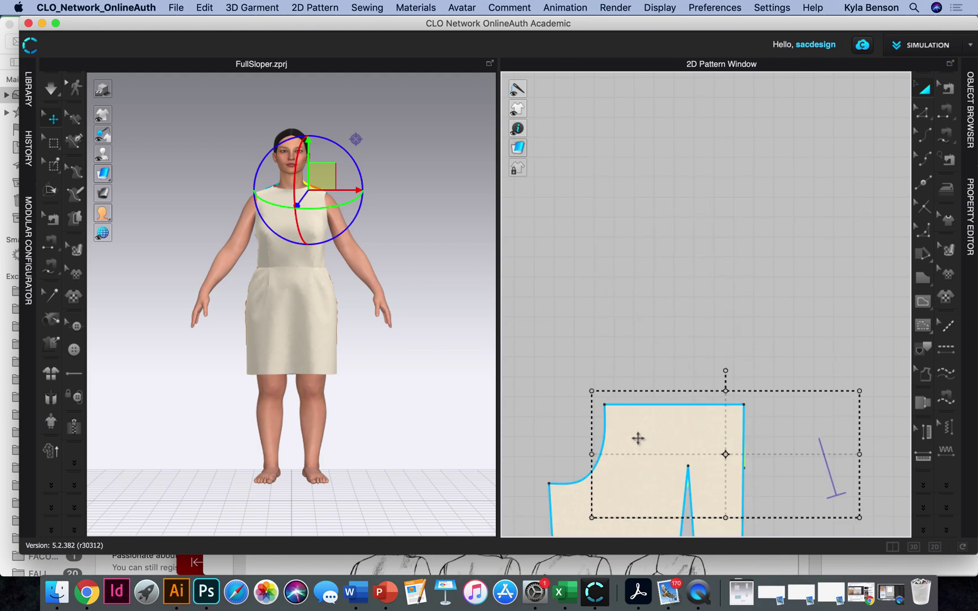
scroll(639, 440, up, 2)
scroll(643, 444, down, 3)
middle_drag(639, 443, 624, 401)
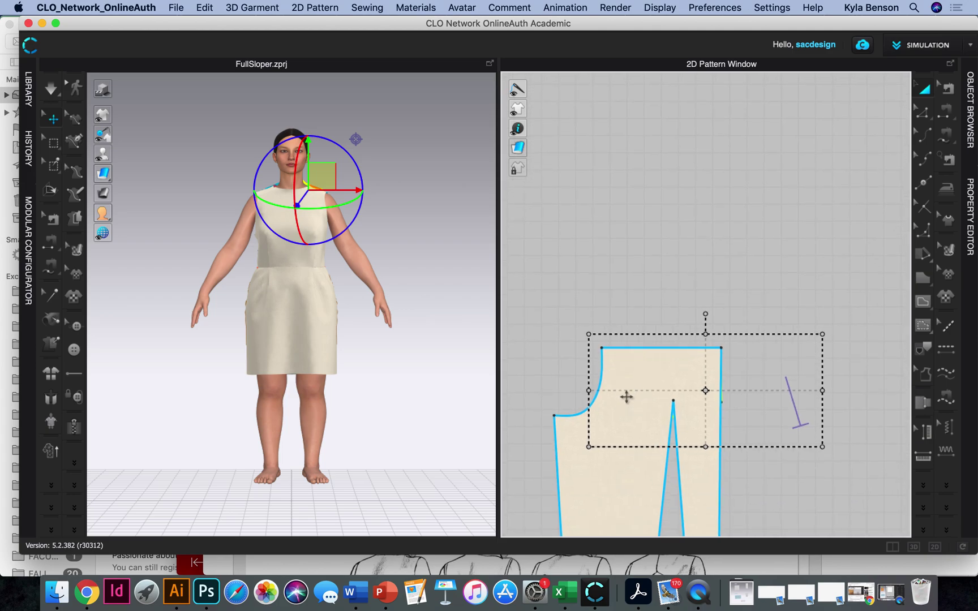
Step: Try Layer Clone (Over) on the lower back section, placing the copy above it, and undo the clone
right_click(626, 396)
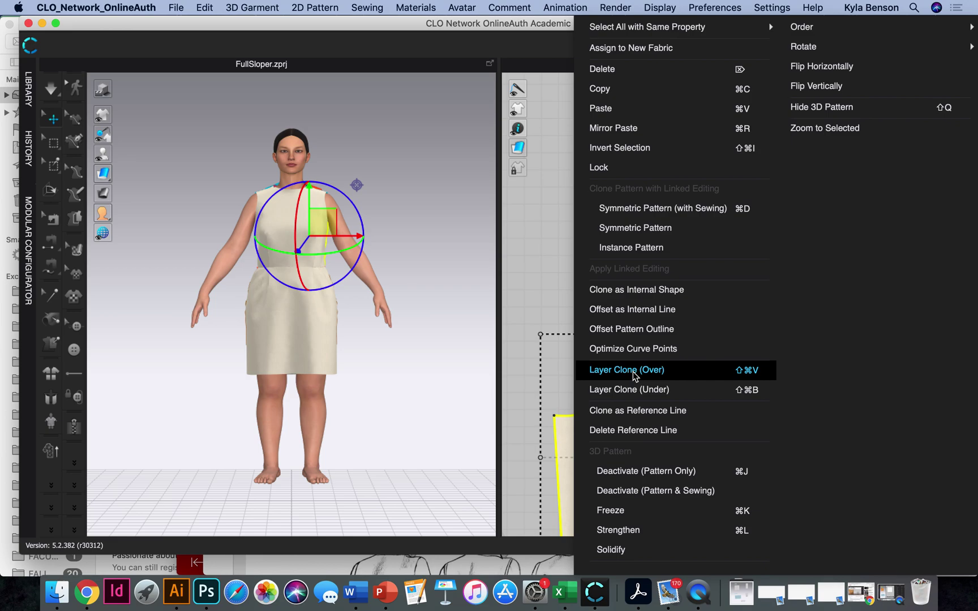
click(628, 370)
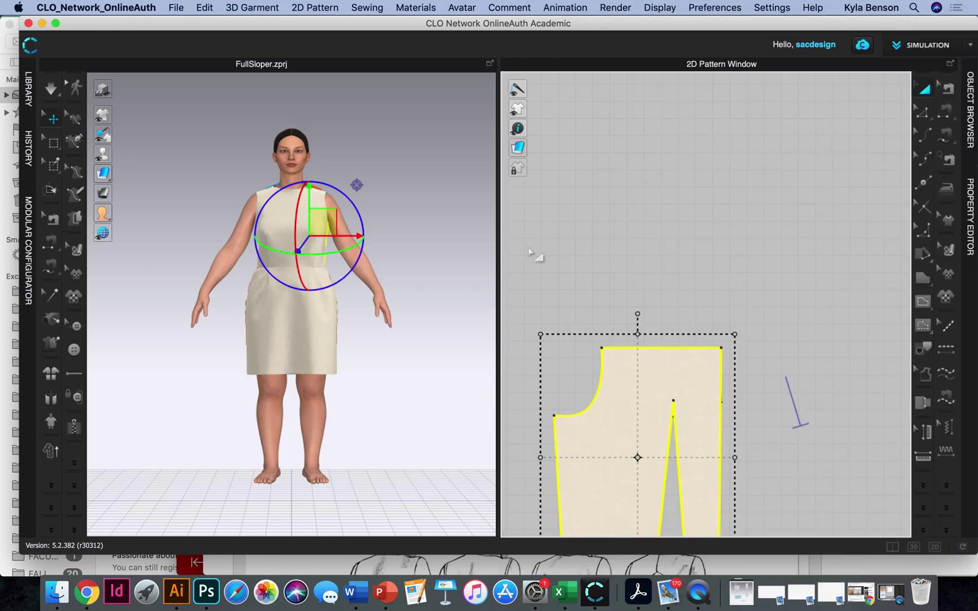
right_click(628, 385)
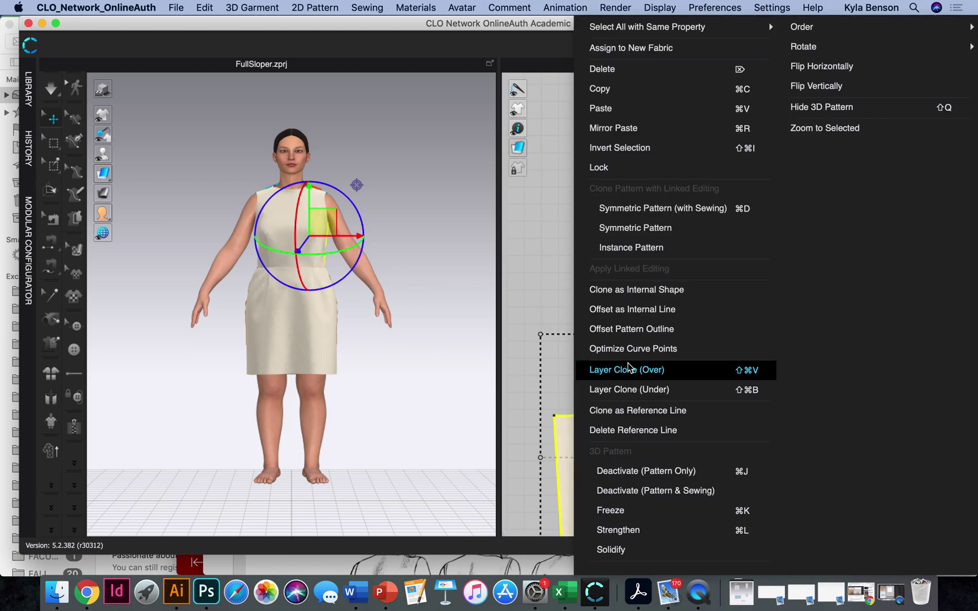
click(628, 370)
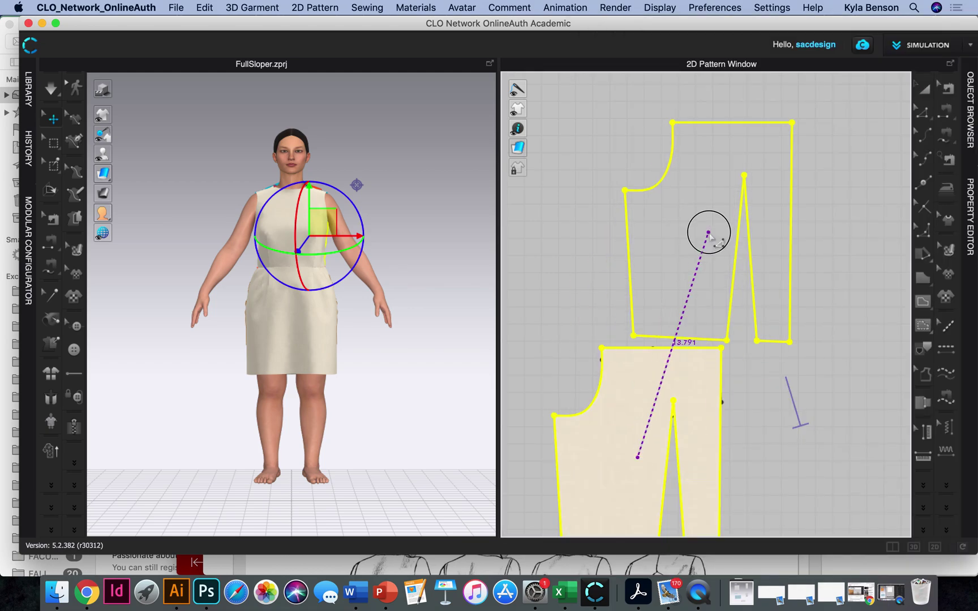
click(708, 230)
key(super+z)
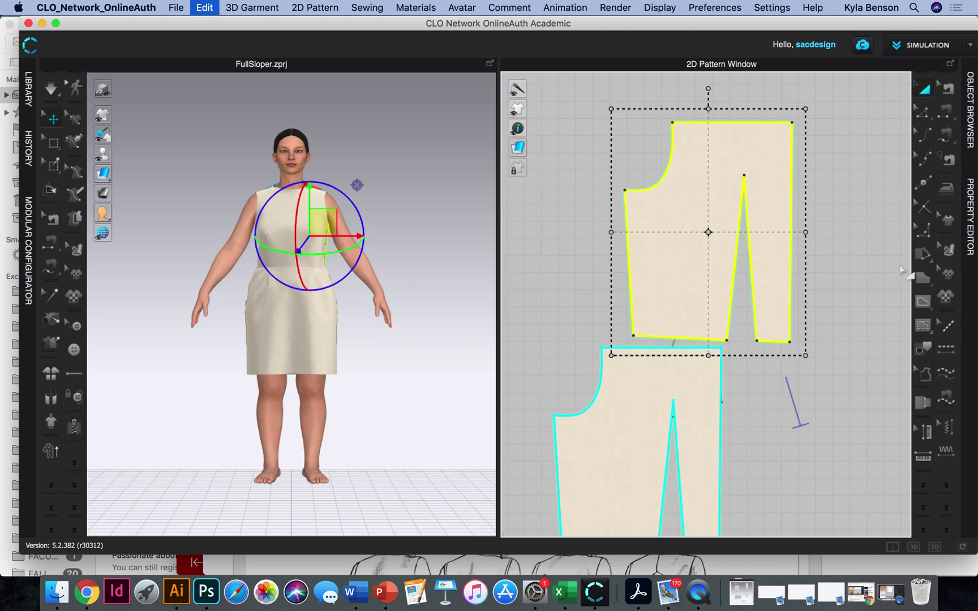
Step: Examine the lower back section's pattern commands and its simulation, fabric, arrangement and miscellaneous properties for a stacking order setting
click(611, 393)
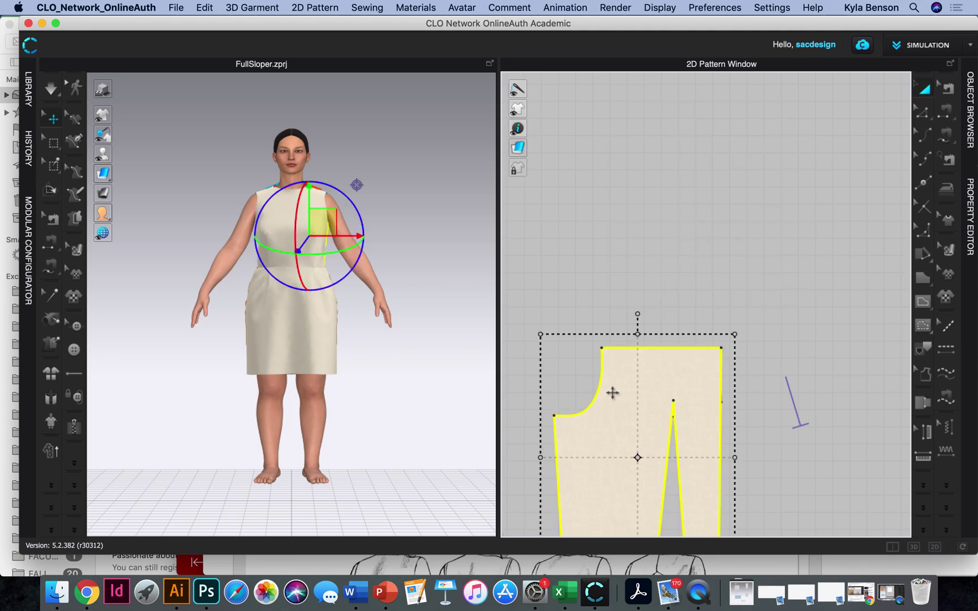
right_click(613, 395)
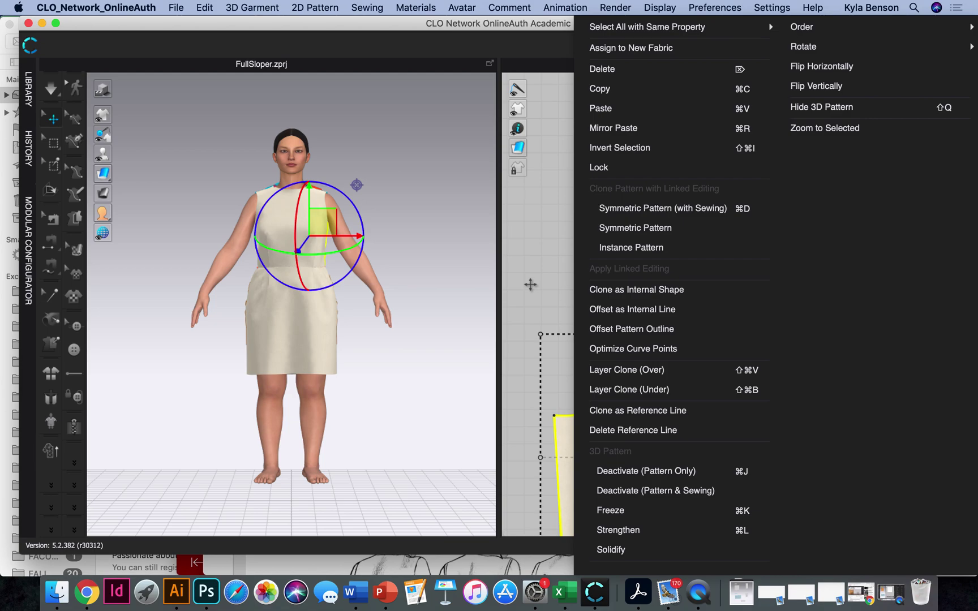
click(531, 285)
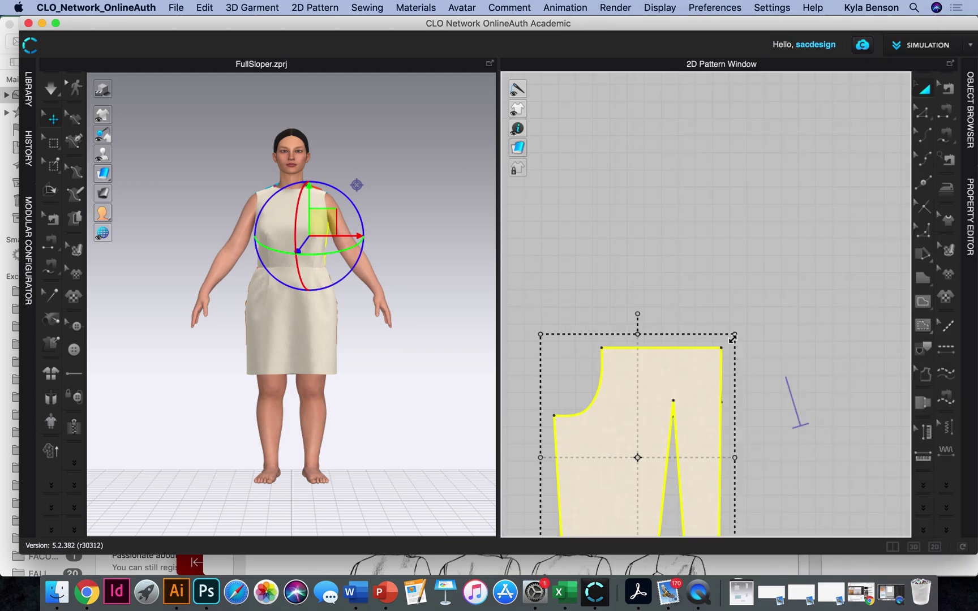
click(971, 226)
click(973, 114)
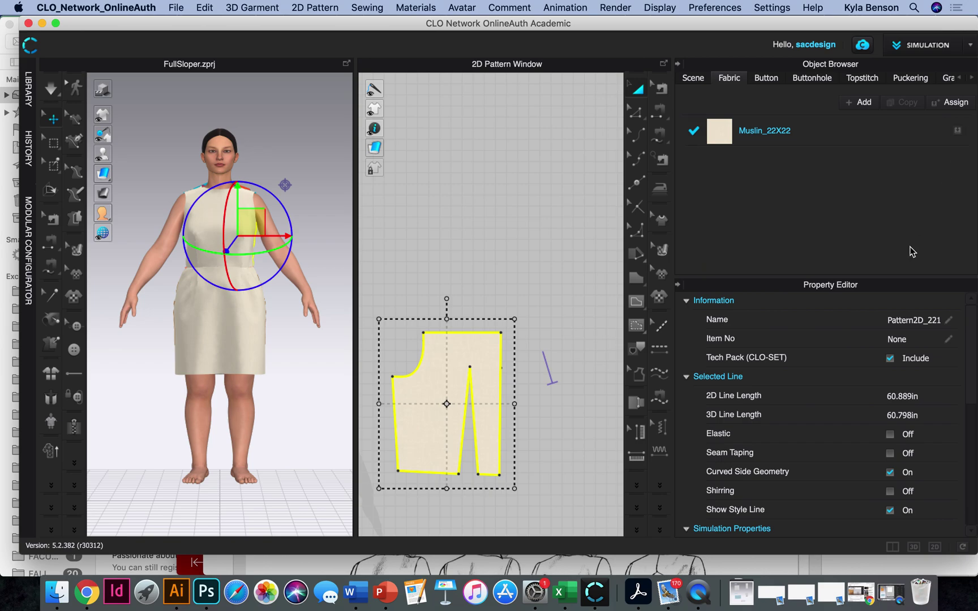
click(686, 378)
click(686, 301)
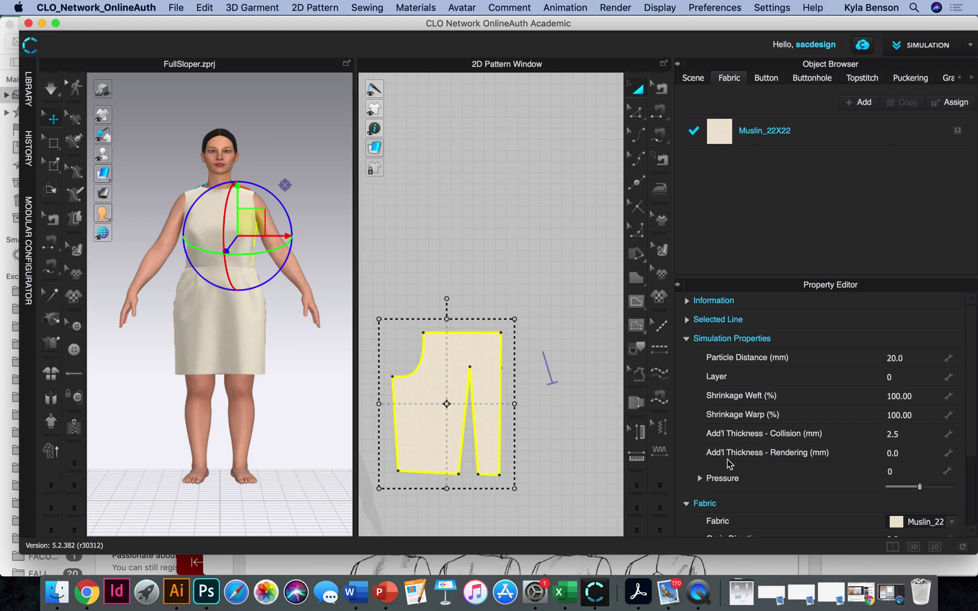
click(687, 339)
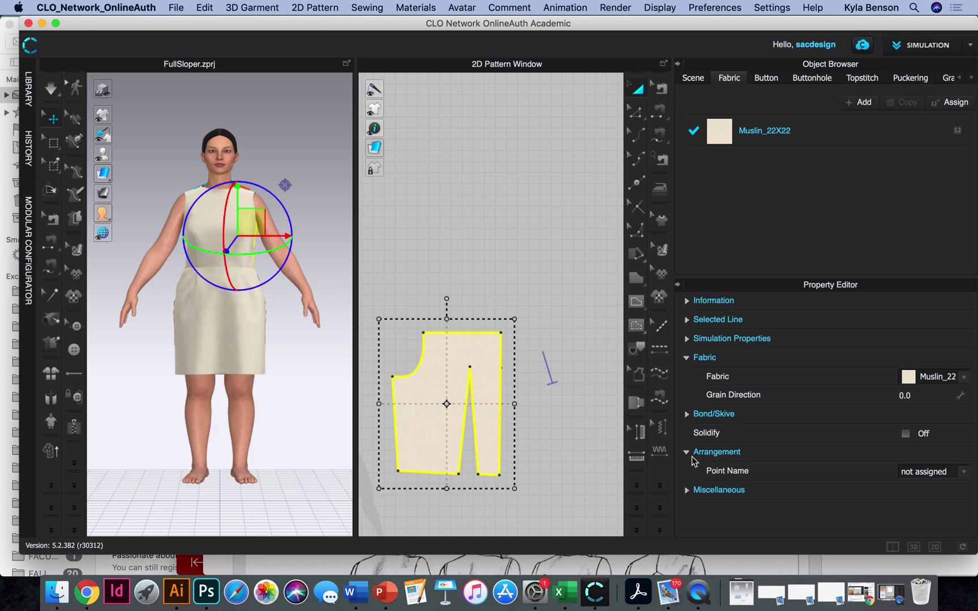
click(958, 476)
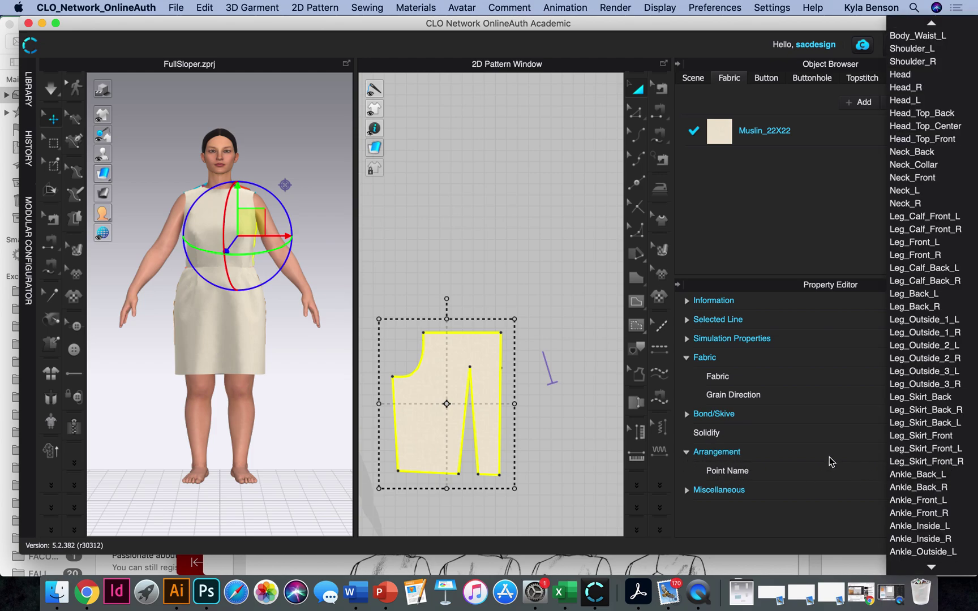
click(830, 462)
click(964, 476)
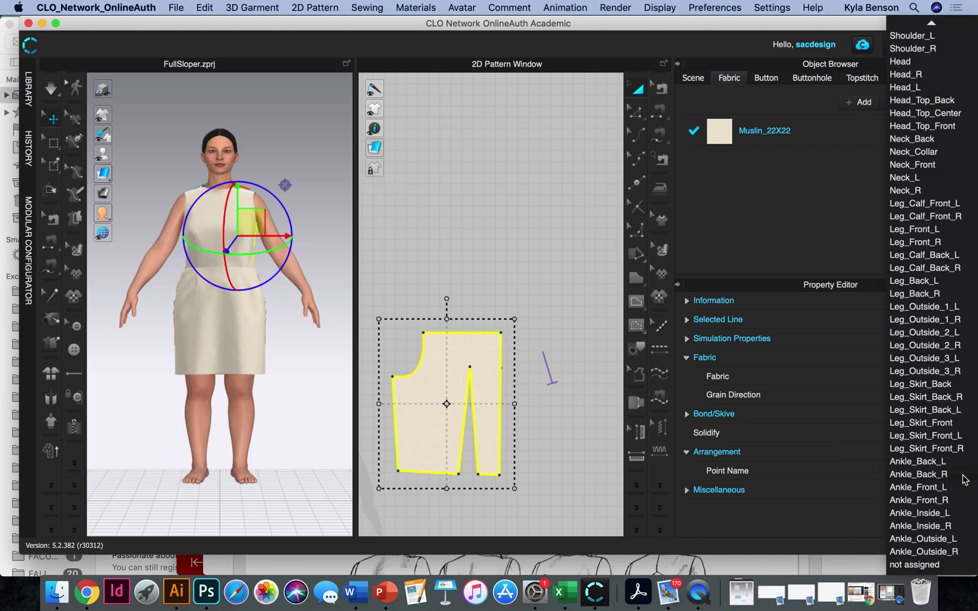
click(774, 461)
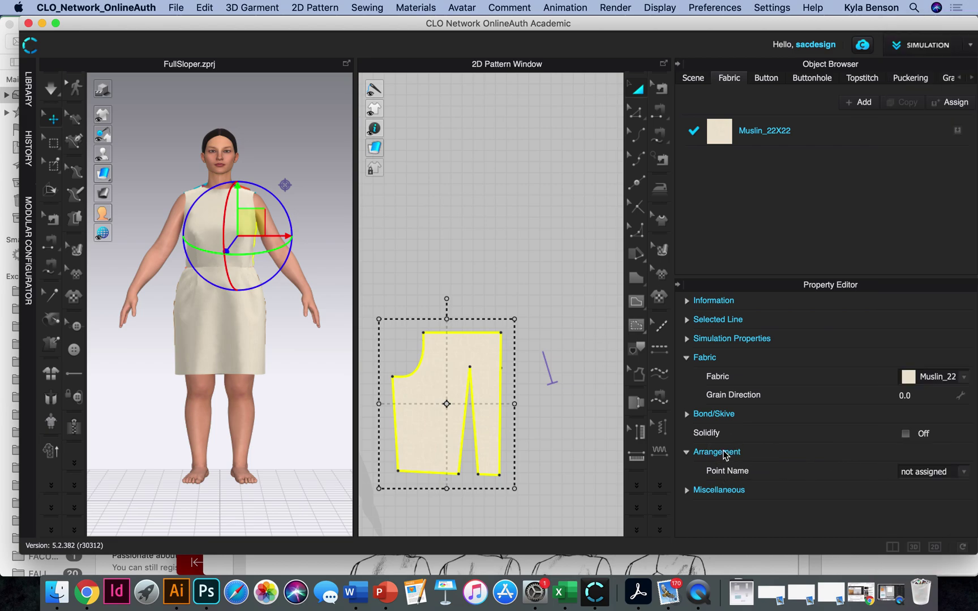
click(484, 319)
click(471, 355)
click(693, 491)
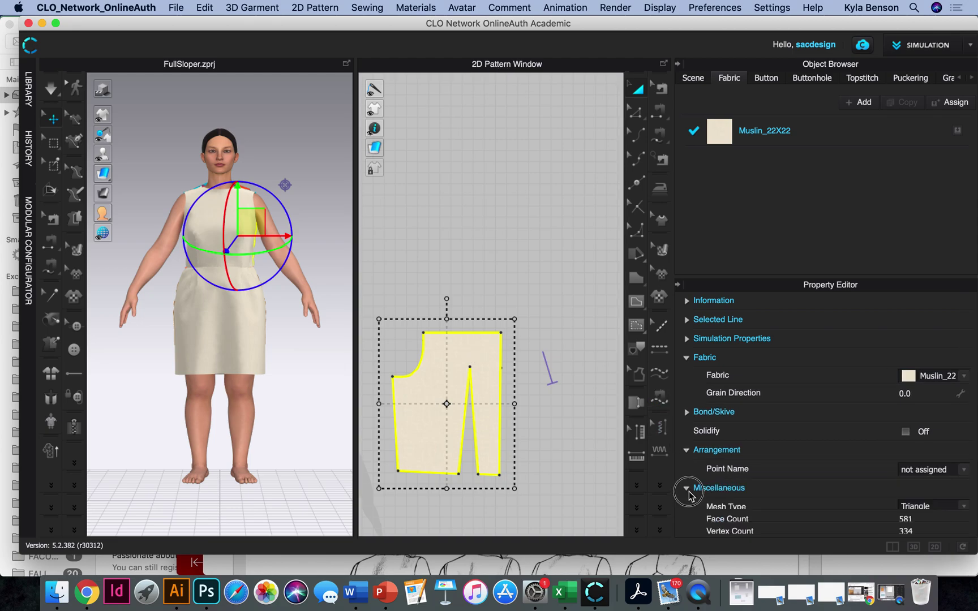
scroll(725, 505, down, 1)
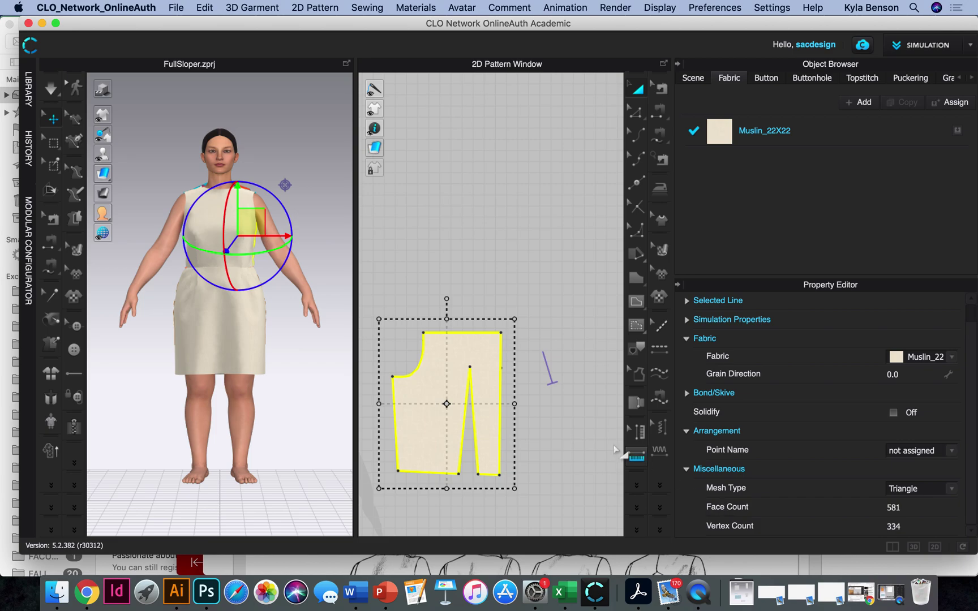
Step: Move the lower back section off the back yoke and paste a copy of the yoke on top of the lower back
drag(484, 351, 519, 382)
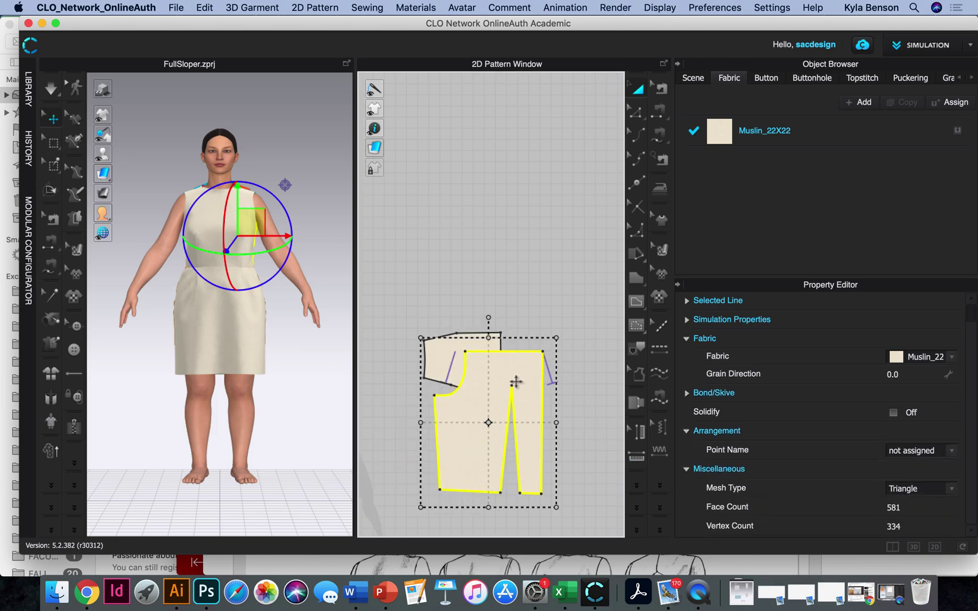
drag(510, 382, 461, 382)
click(482, 345)
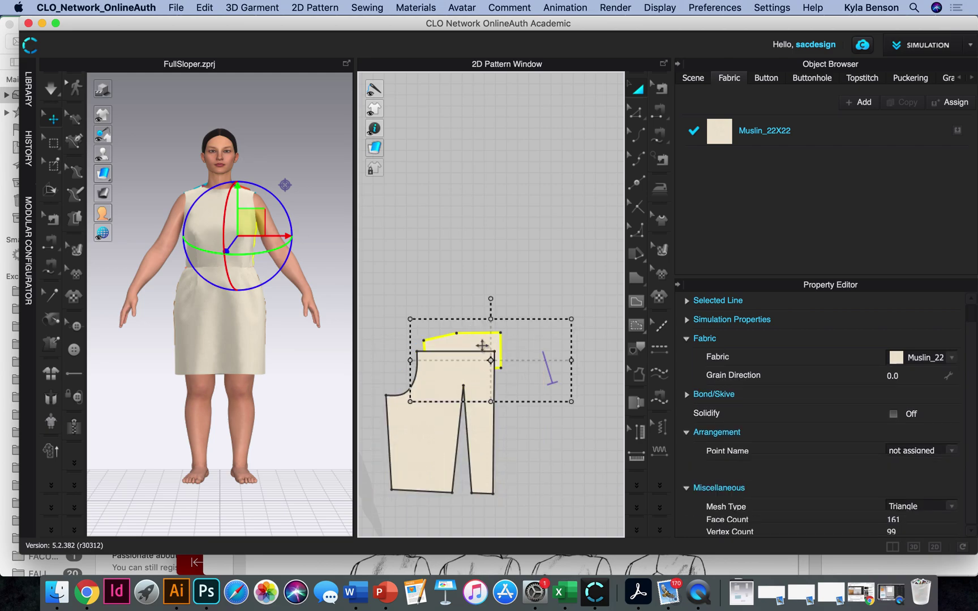
key(super+v)
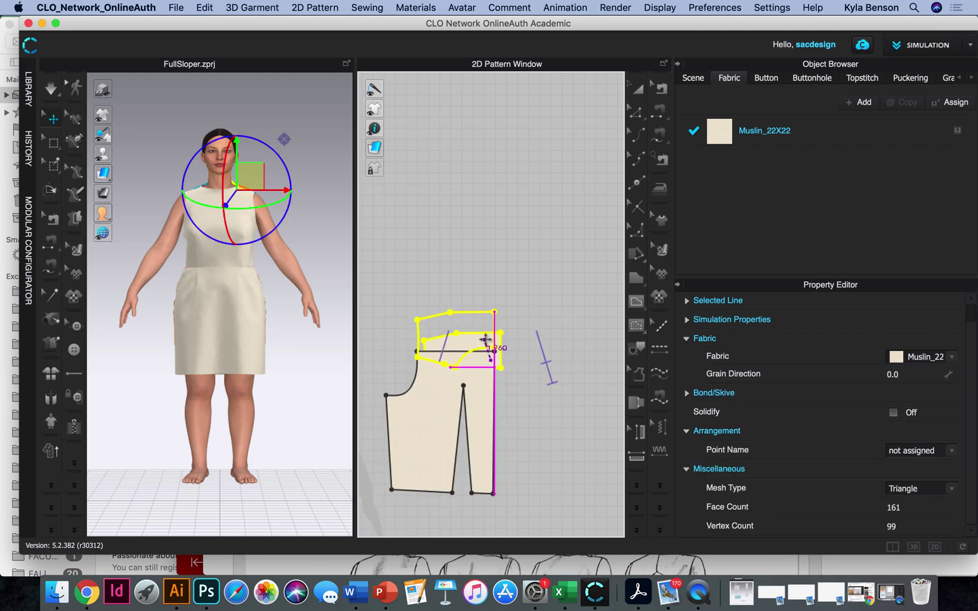
click(541, 398)
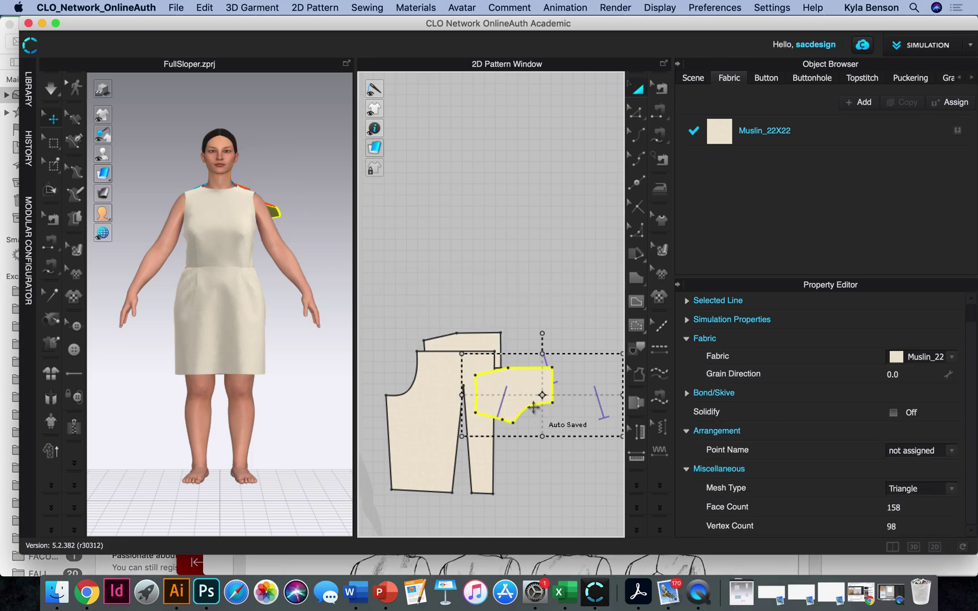
Step: Flip the original back yoke vertically and move it well above the lower back section
click(487, 341)
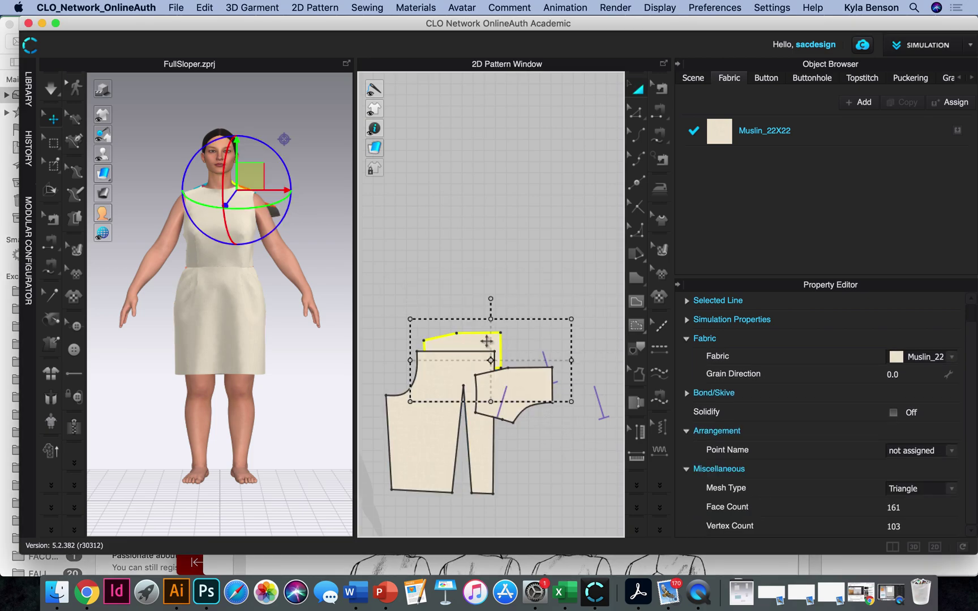
right_click(487, 341)
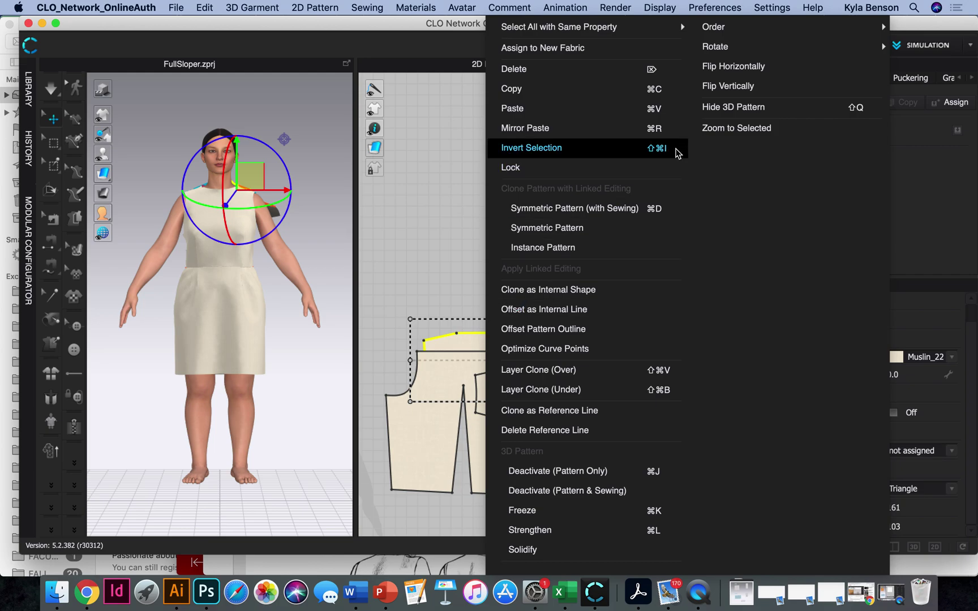
click(729, 86)
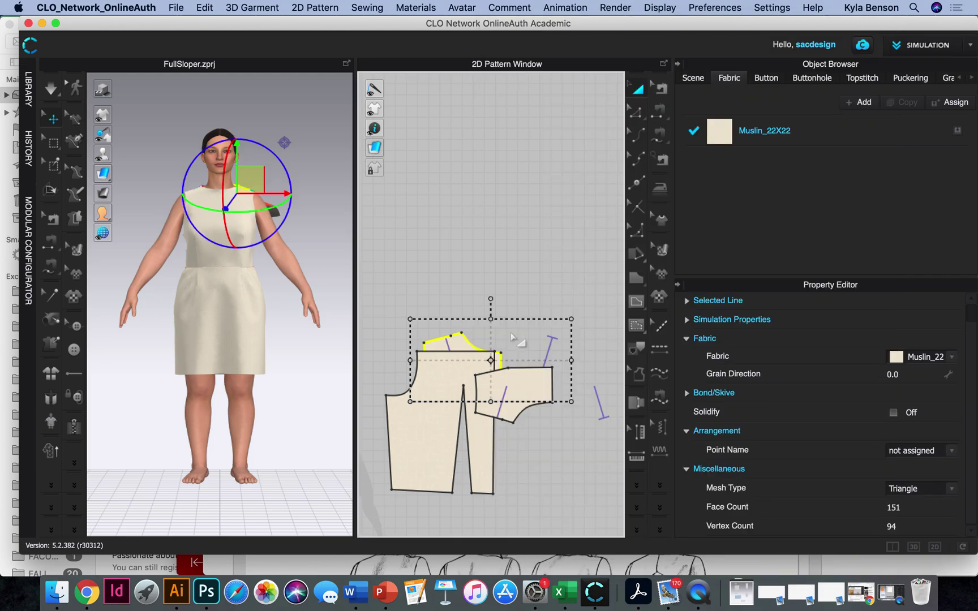
drag(448, 343, 461, 207)
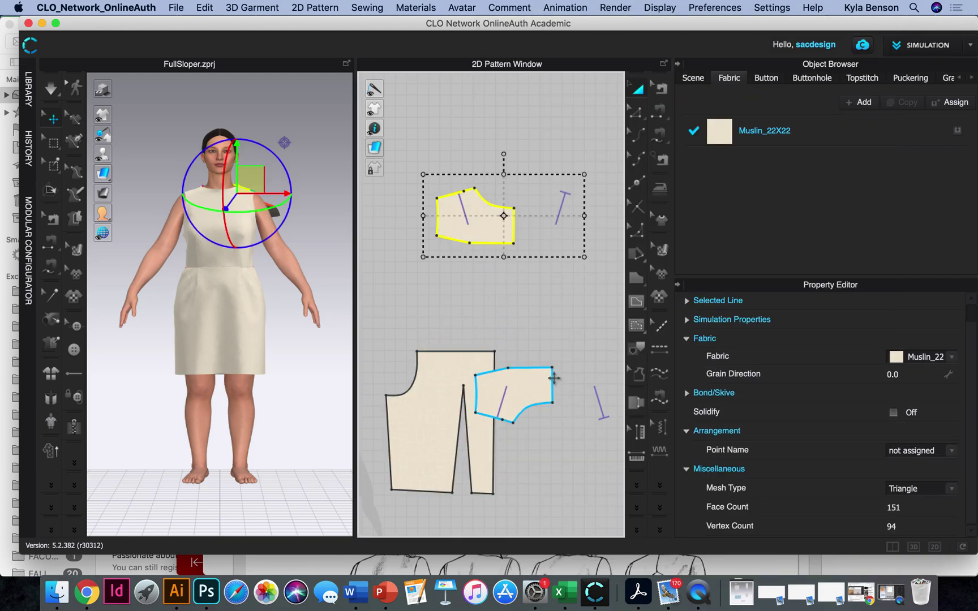
Step: Place the yoke copy along the lower back section's upper edge and enlarge the 2D pattern view
drag(553, 379, 475, 375)
key(z)
scroll(476, 378, up, 5)
middle_drag(479, 375, 557, 354)
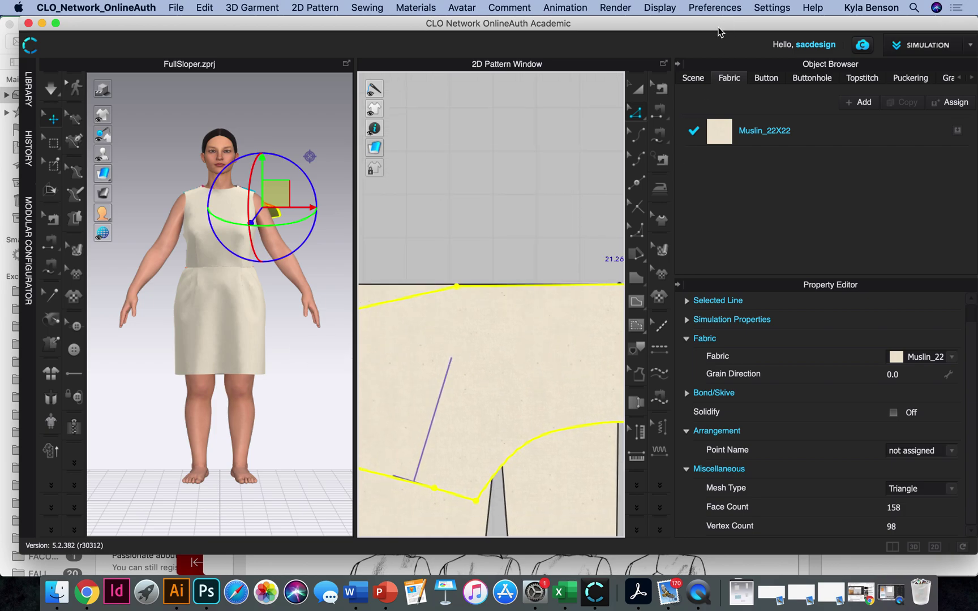
click(678, 67)
click(659, 63)
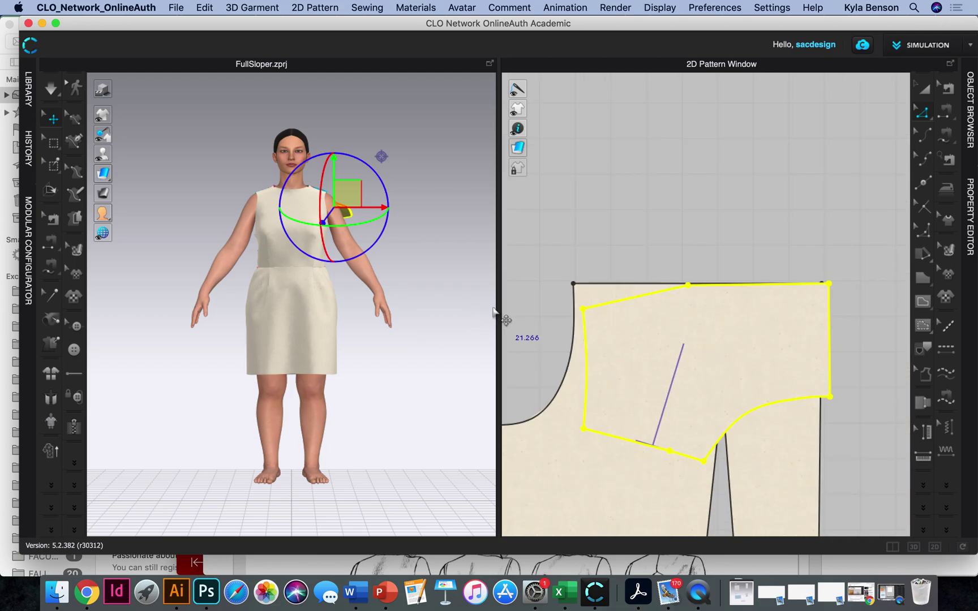
drag(500, 305, 256, 301)
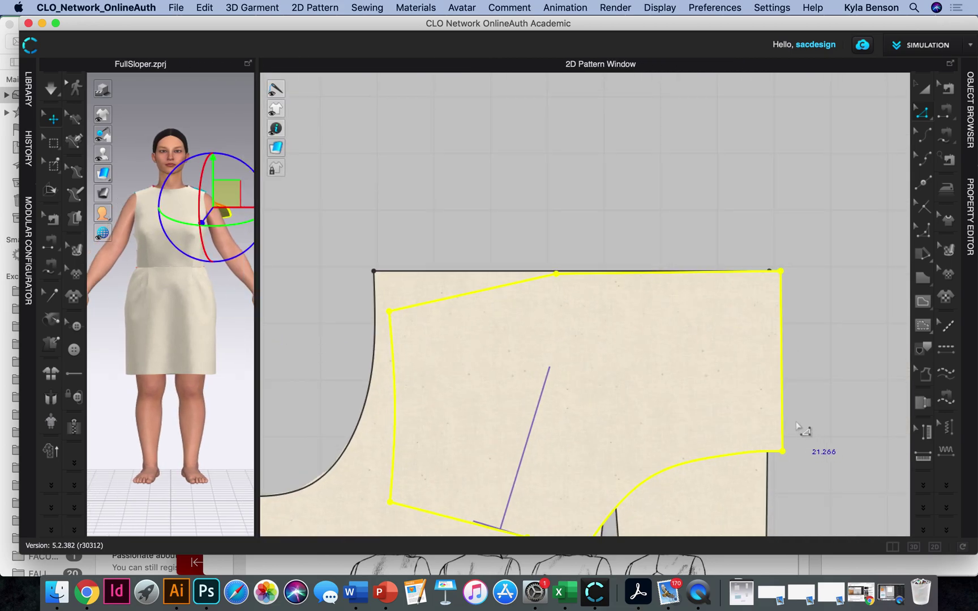
Step: Shift the yoke copy sideways so its center back edge lines up with the lower back section's center back
click(759, 378)
click(738, 385)
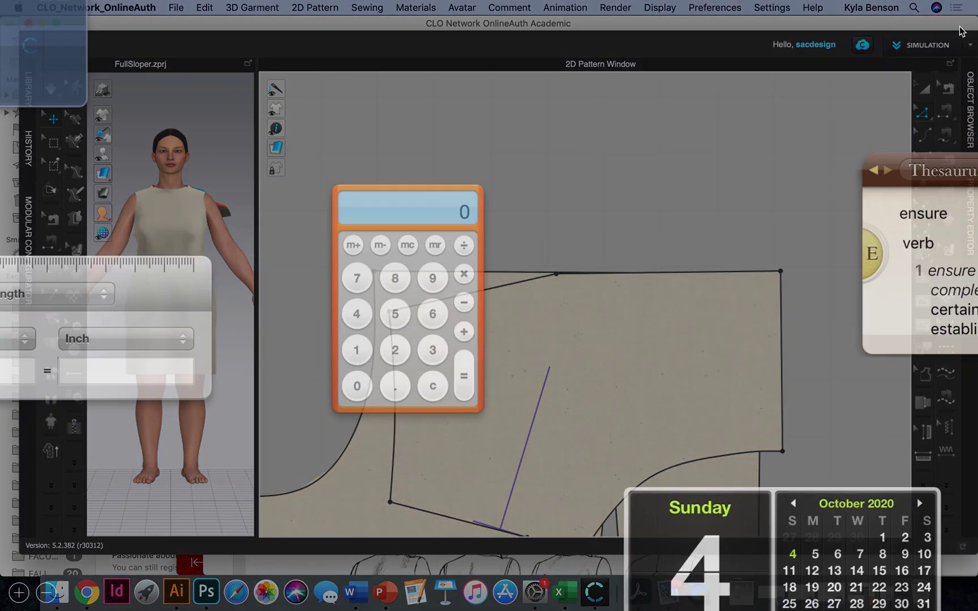
click(960, 29)
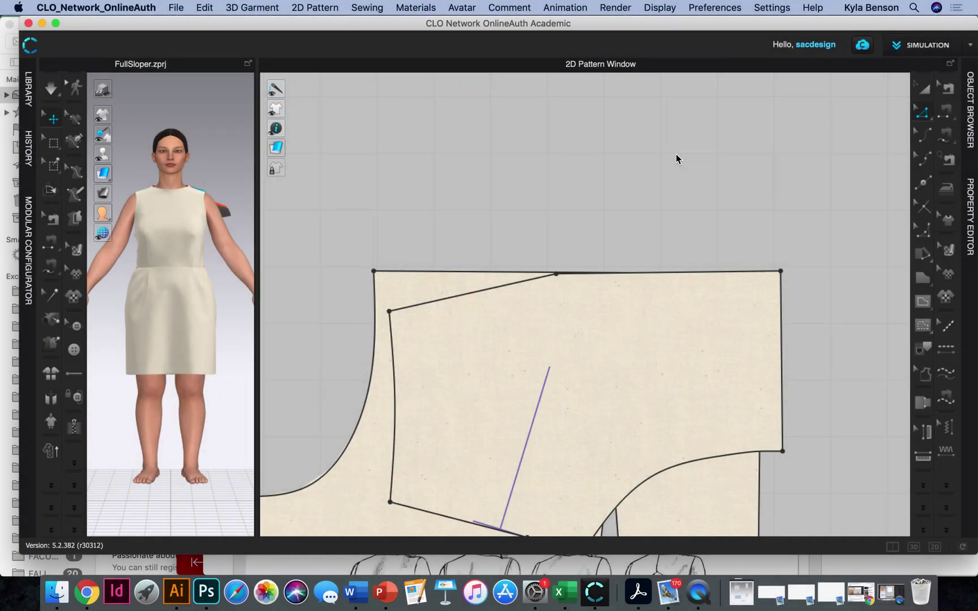
click(710, 317)
drag(709, 316, 689, 324)
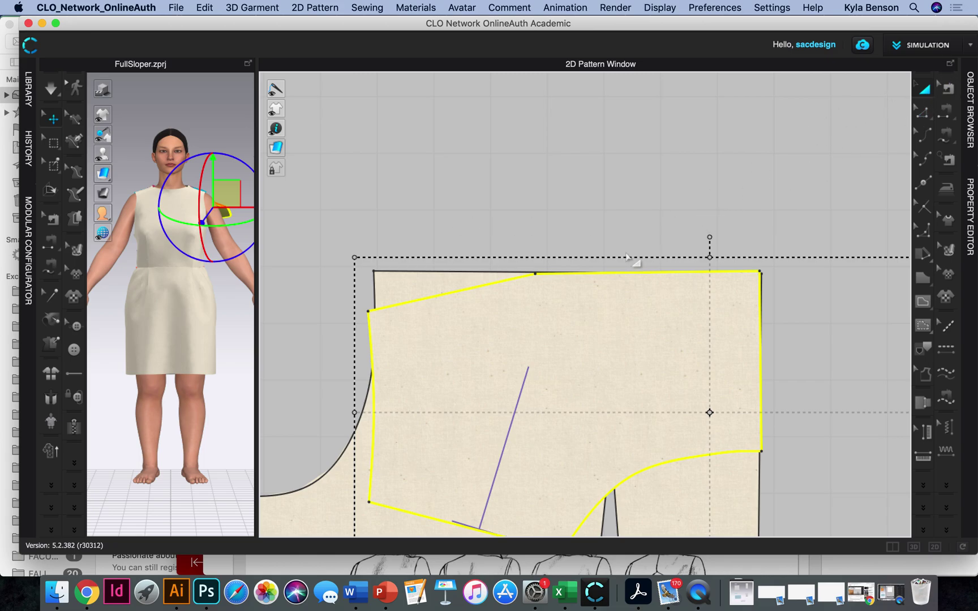
Step: Lock the yoke copy and add a point on the lower back's upper edge at the copy's yokeline bend
right_click(532, 307)
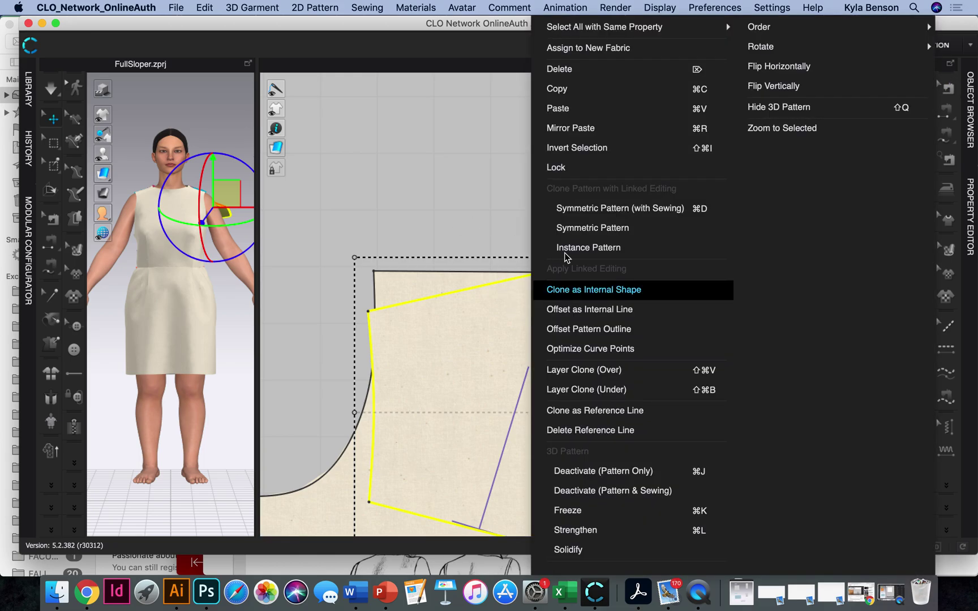
click(581, 172)
click(923, 182)
click(534, 272)
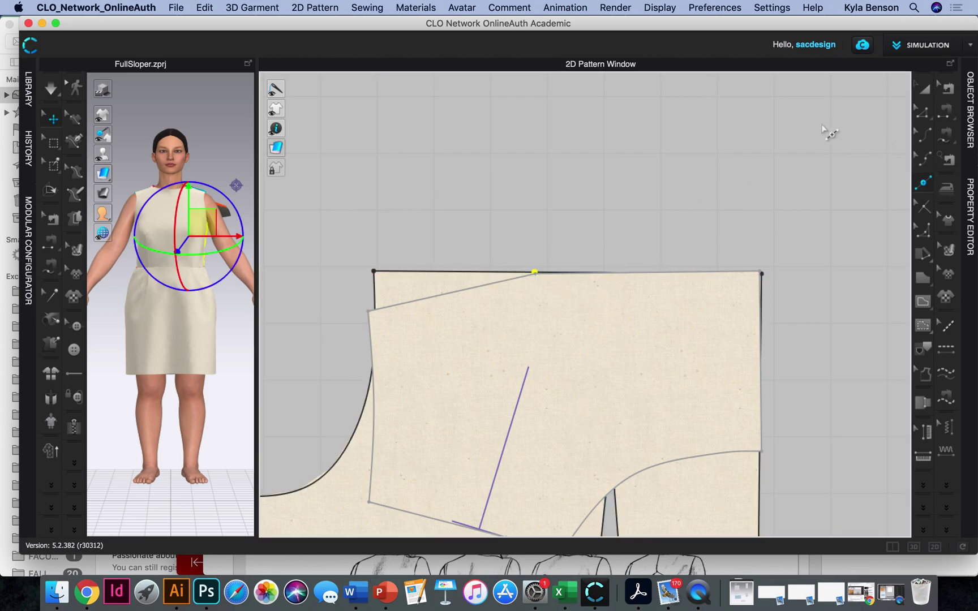
Step: Move the lower back section's upper armhole corner down onto the yoke copy's armhole-side yokeline corner
click(924, 111)
click(373, 272)
drag(374, 272, 368, 311)
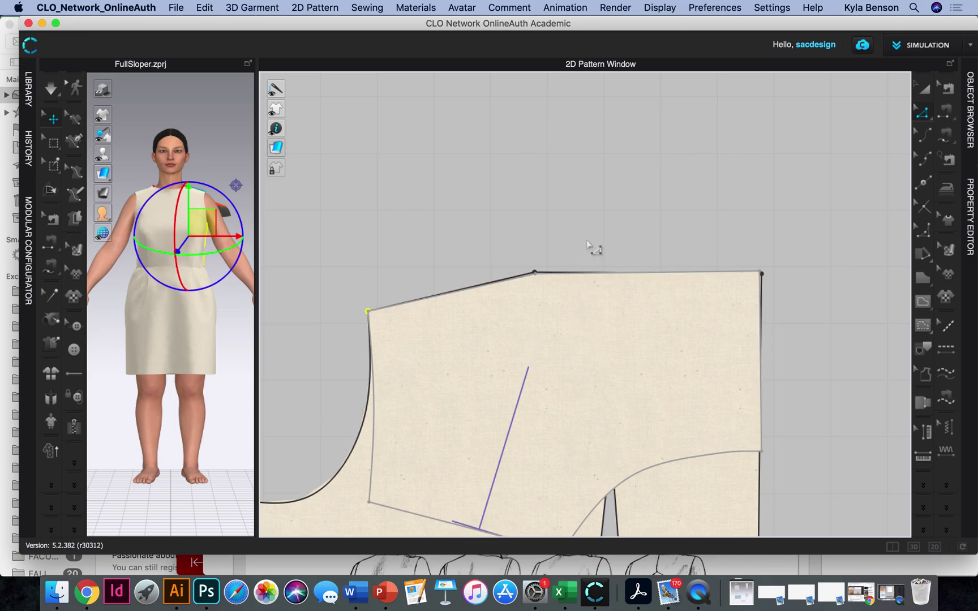
Step: Unlock the yoke copy and delete it from the lower back section
click(924, 89)
click(645, 356)
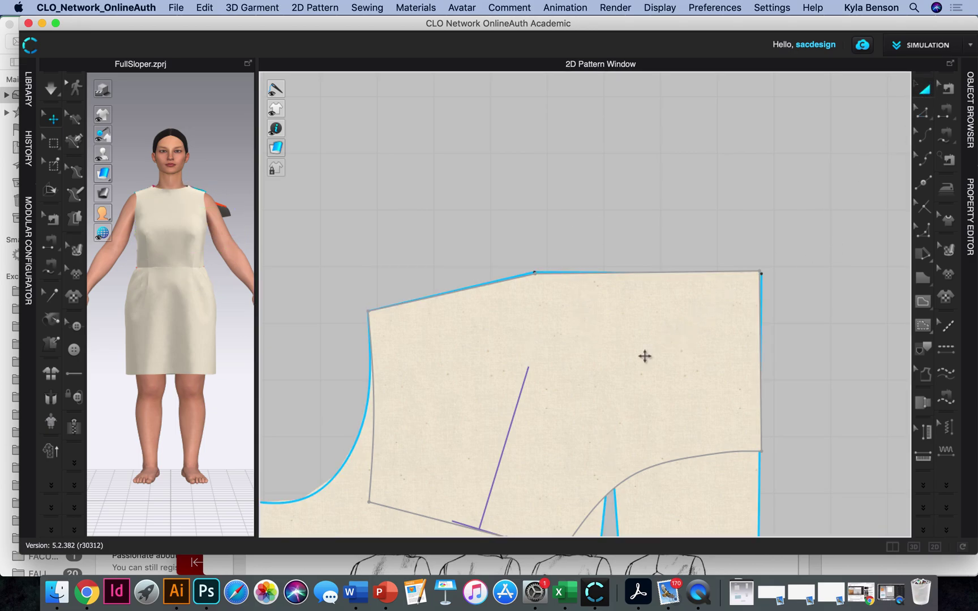
right_click(588, 207)
click(620, 251)
click(623, 339)
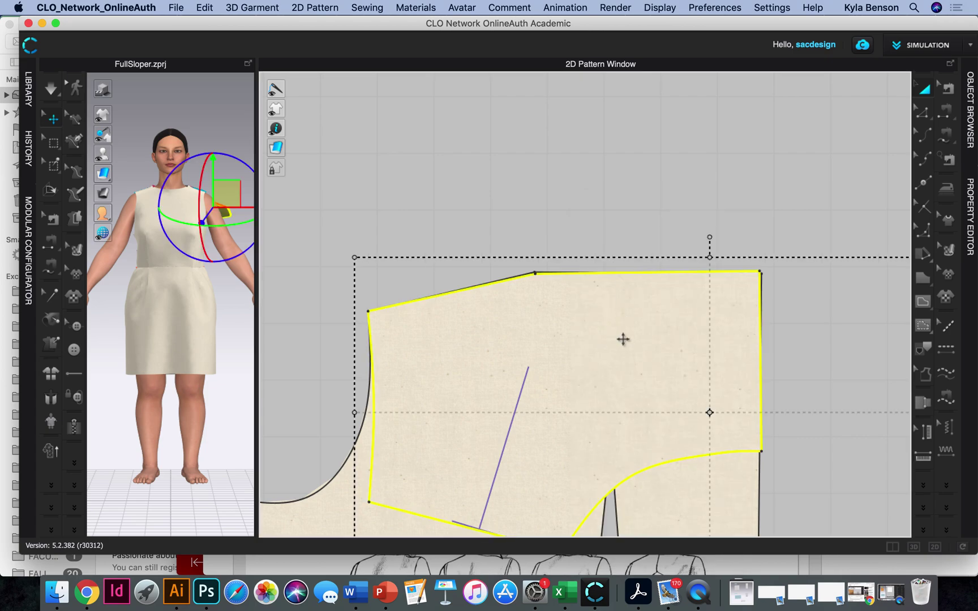
scroll(623, 339, down, 8)
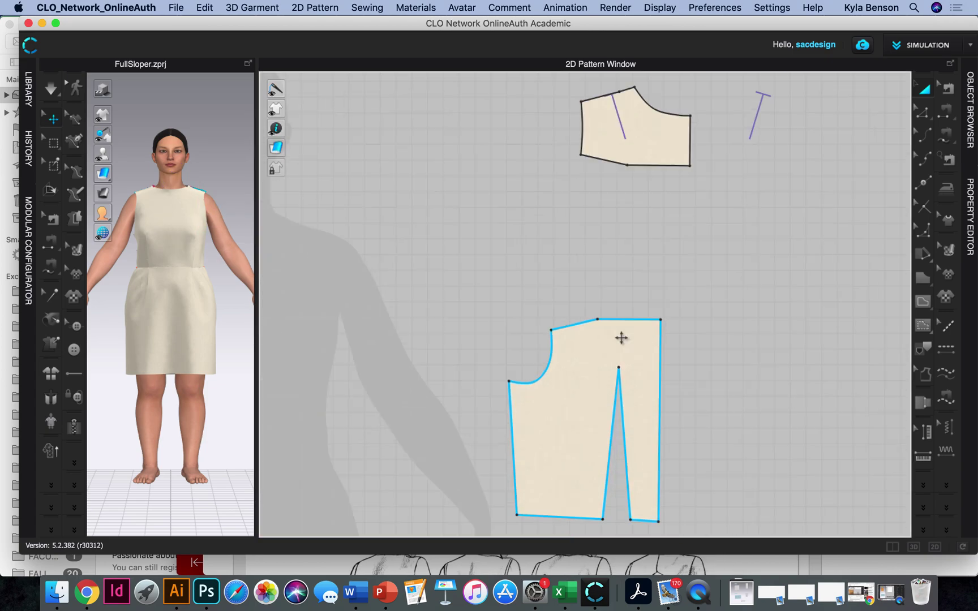
Step: Move the back yoke down closer to the lower back section's upper edge
drag(639, 202, 631, 278)
scroll(631, 278, up, 5)
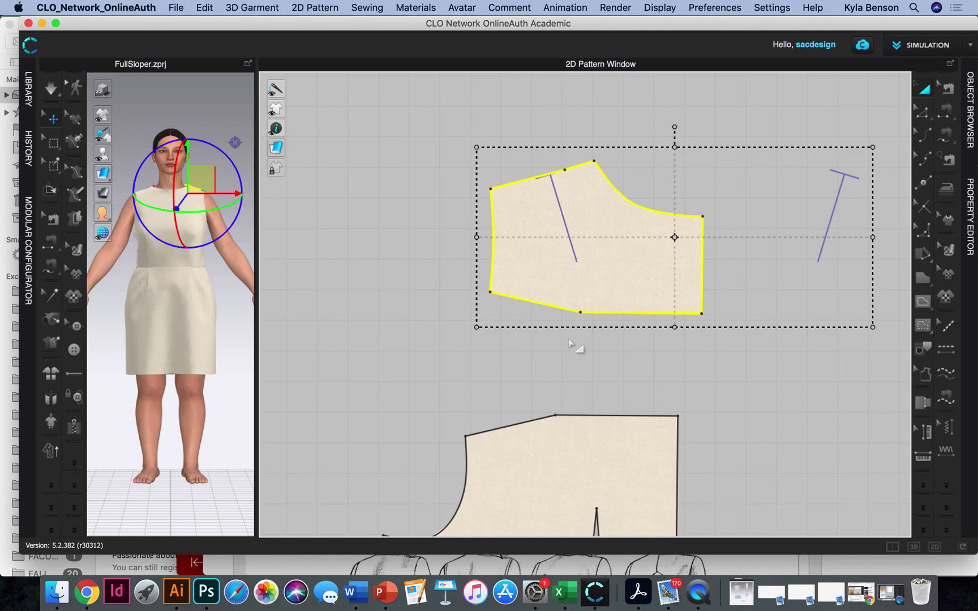
click(577, 366)
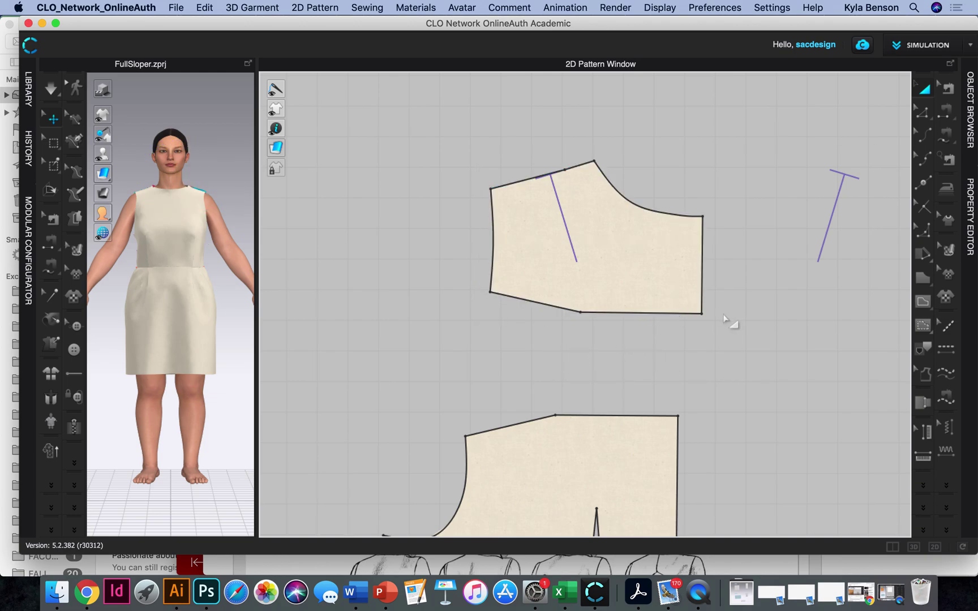
click(922, 111)
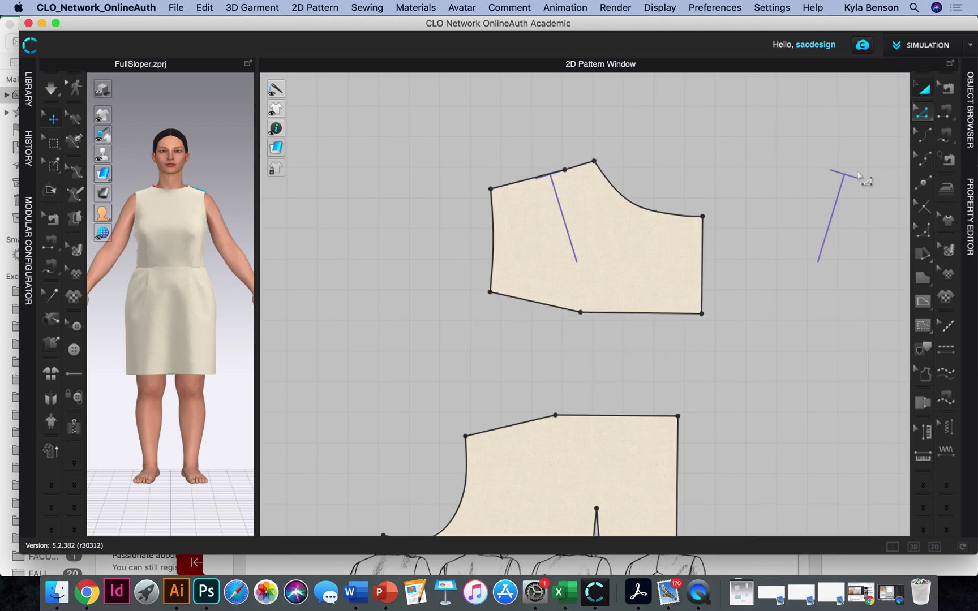
right_click(660, 313)
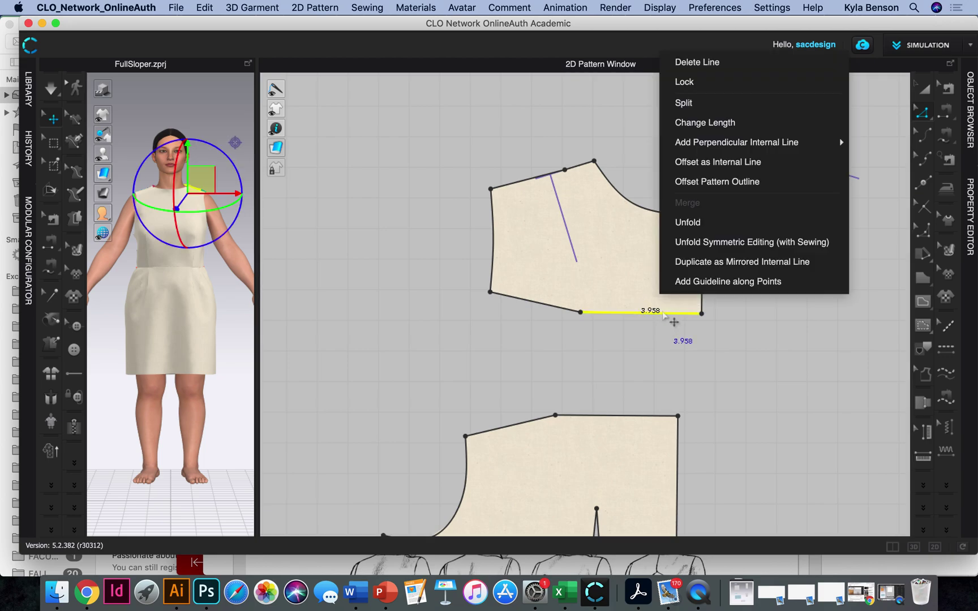
click(733, 163)
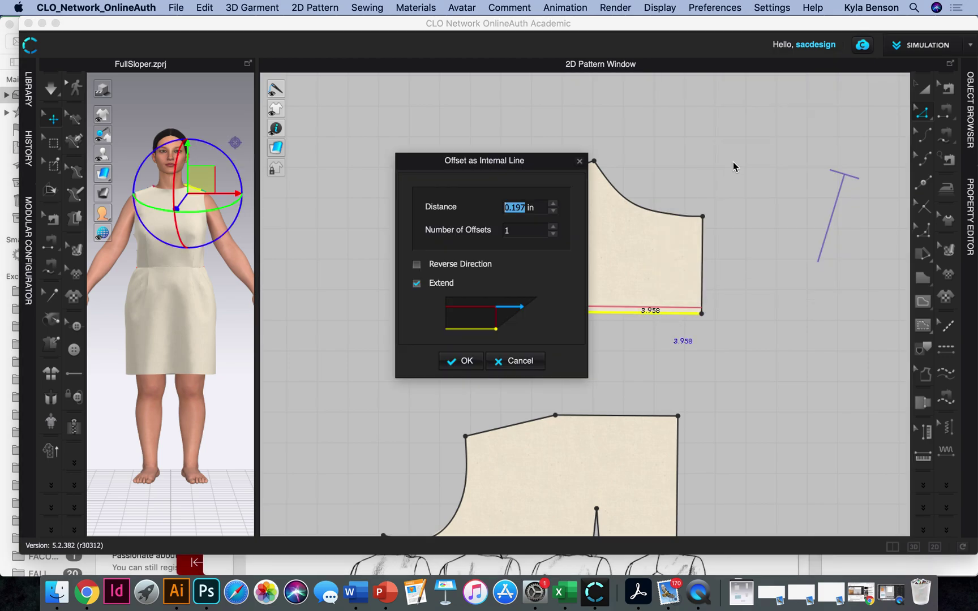
click(507, 362)
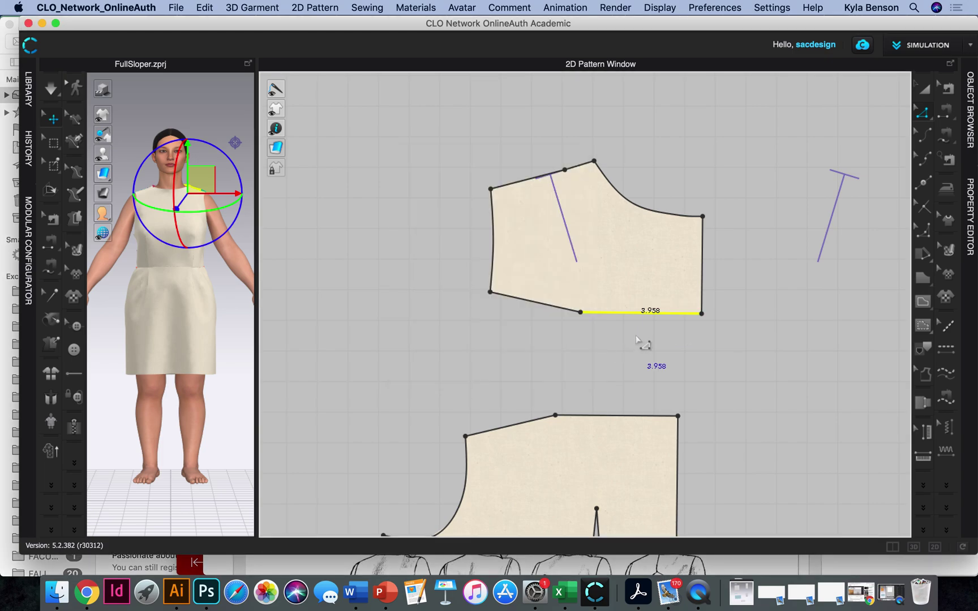
right_click(633, 308)
click(583, 356)
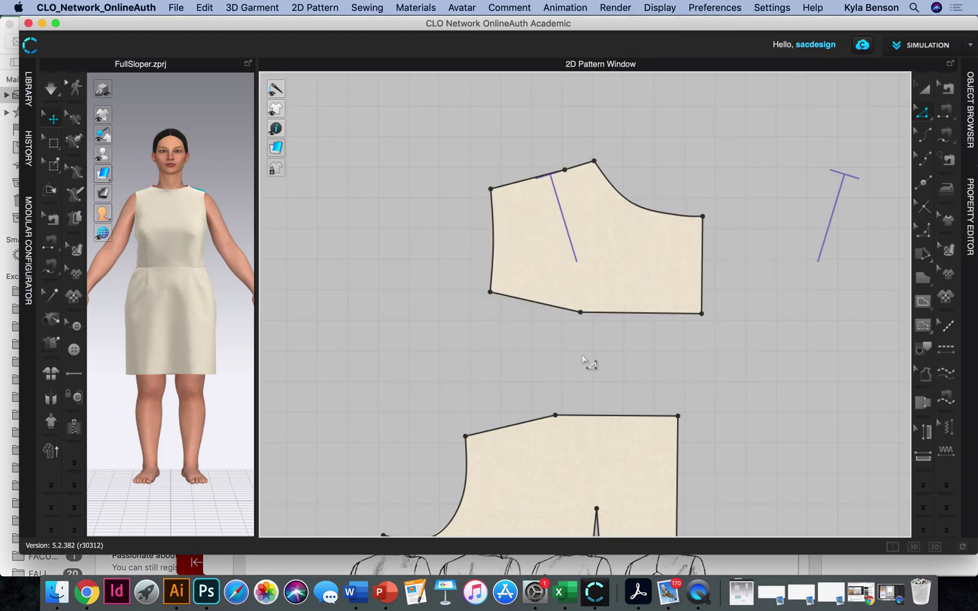
Step: Set up a perpendicular Y-axis internal line from the yoke's center-back-side lower segment, 3.958 in from the segment edge, in both directions
click(623, 317)
right_click(617, 313)
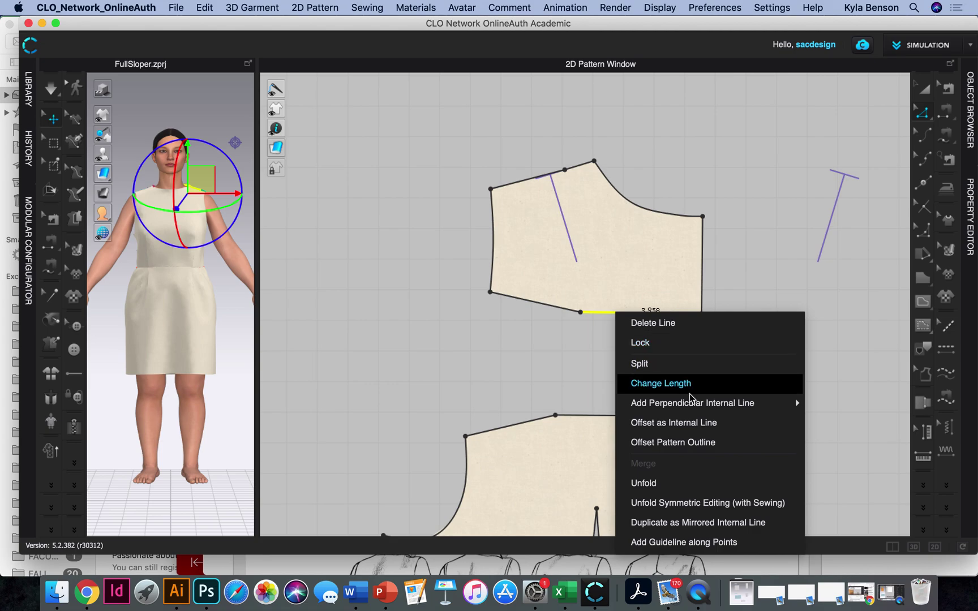
mouse_move(694, 403)
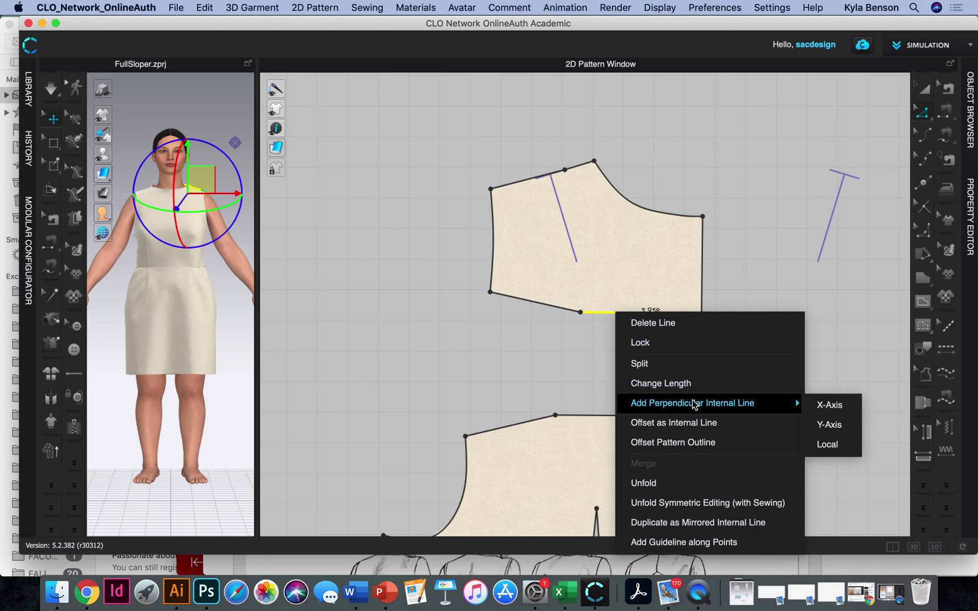
click(850, 429)
drag(518, 194, 838, 327)
drag(828, 392, 860, 397)
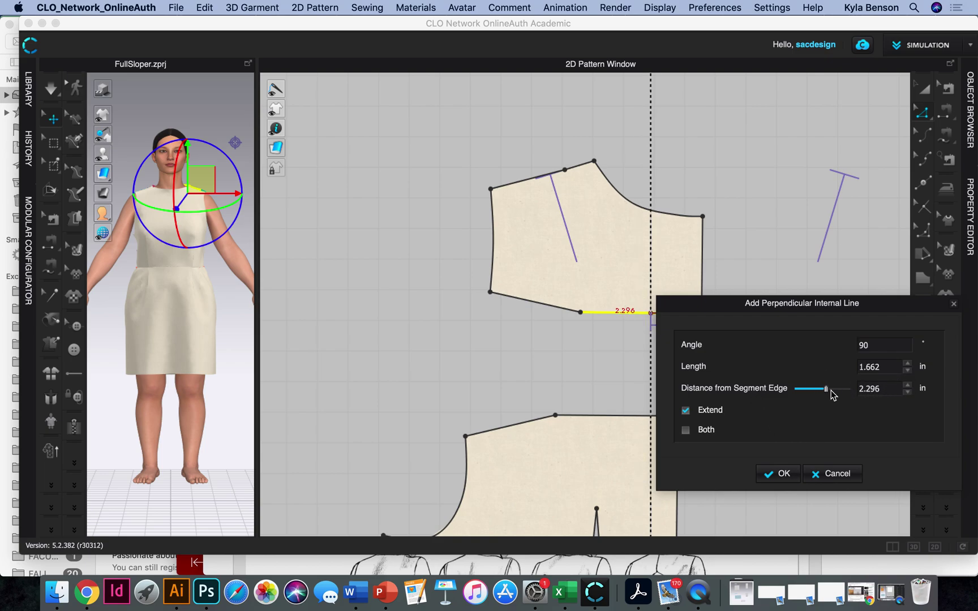
drag(827, 393, 884, 390)
click(709, 431)
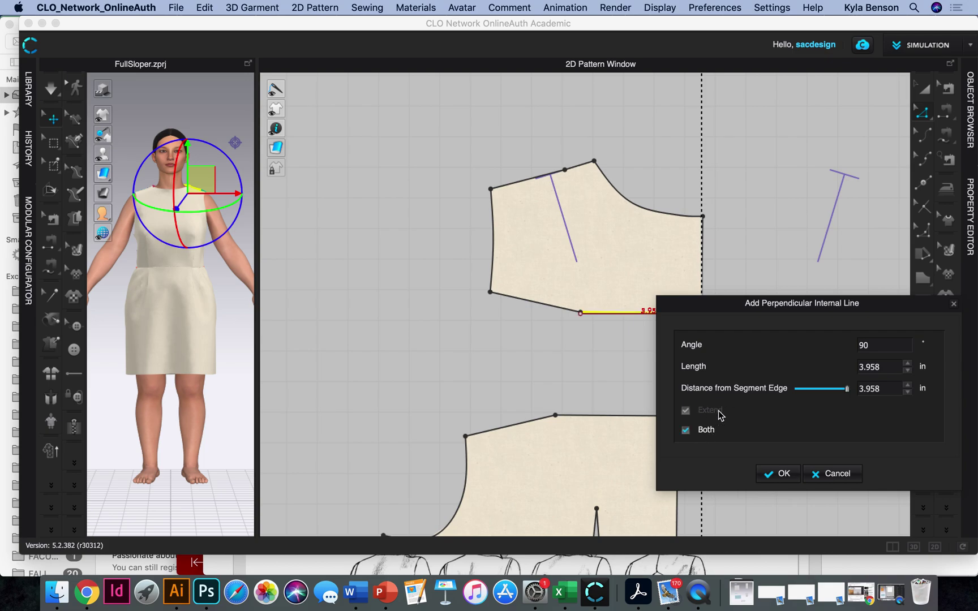
Step: Set the perpendicular internal line's length to 8.958 in and create it at the yoke's lower center back corner
drag(731, 320, 511, 383)
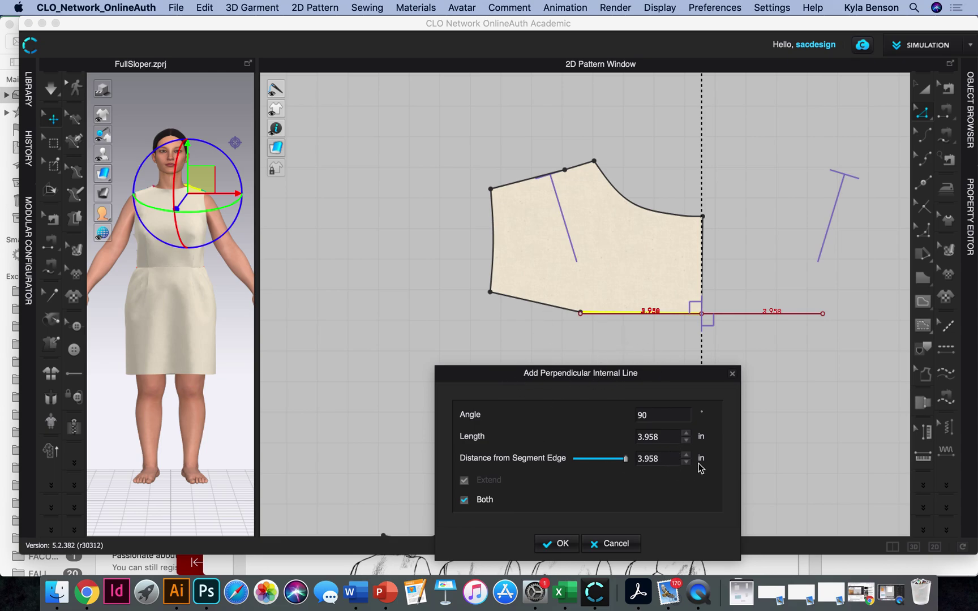
click(687, 433)
click(686, 433)
click(686, 433)
click(687, 433)
click(687, 433)
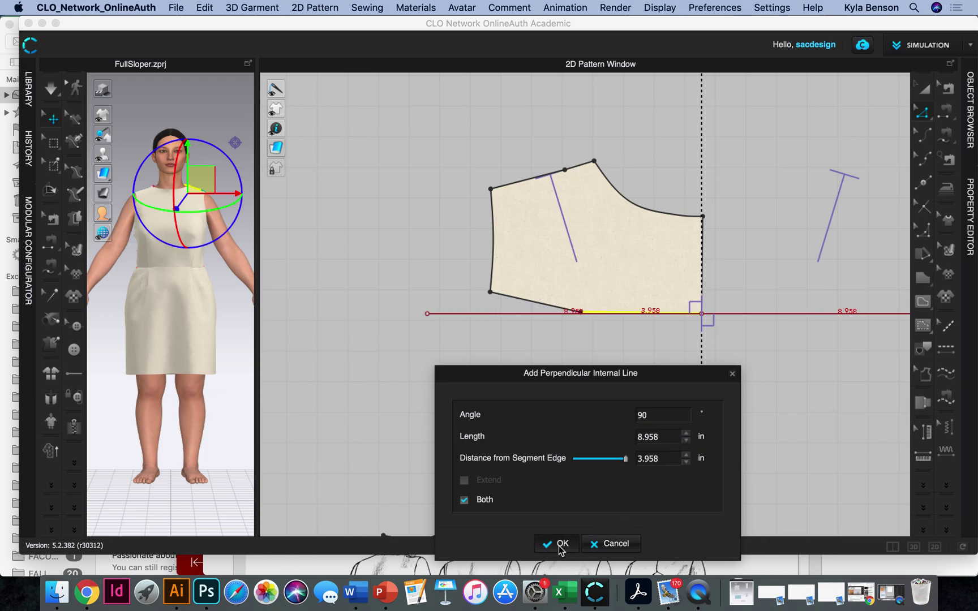
click(557, 540)
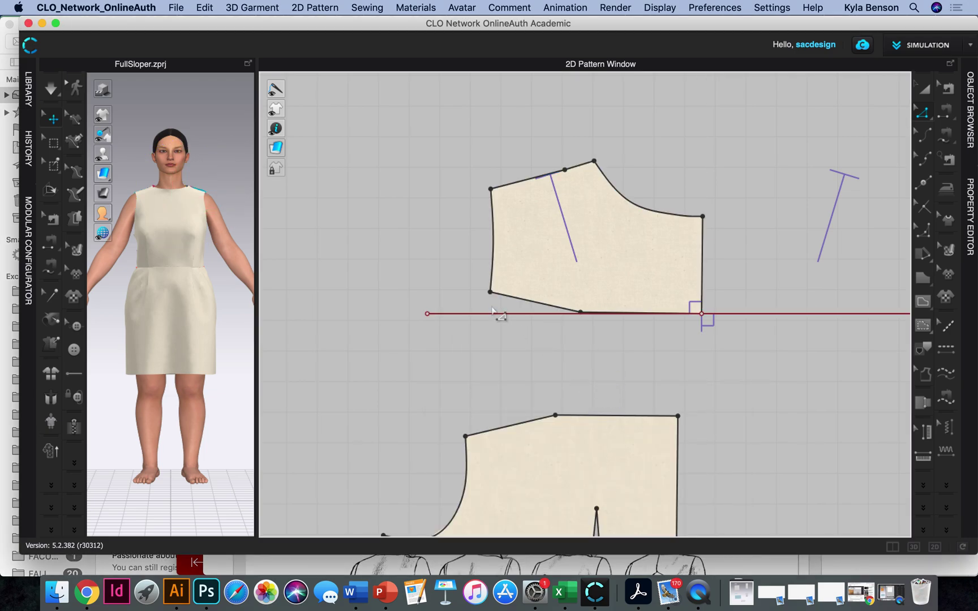
Step: Move the yoke's armhole-side lower corner straight down onto the new horizontal line
drag(490, 293, 491, 314)
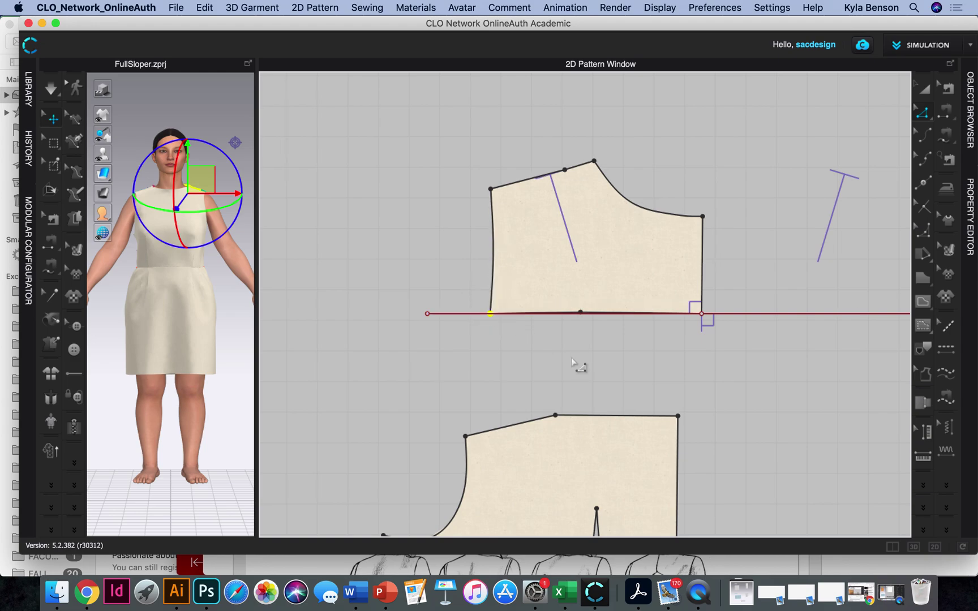
Step: Delete the middle point on the yoke's lower edge and both halves of the horizontal internal line
click(580, 312)
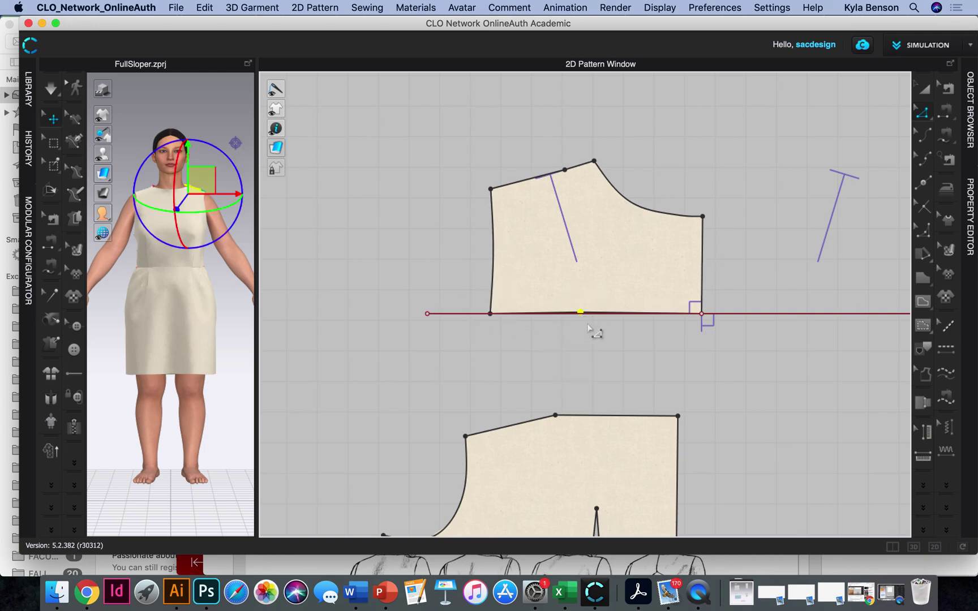
key(Delete)
click(469, 311)
key(Delete)
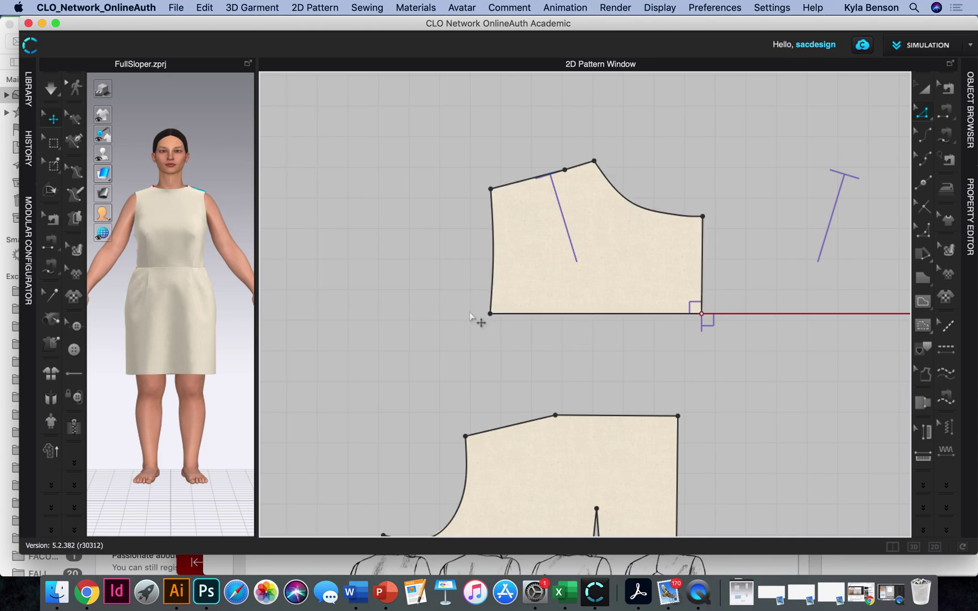
click(819, 315)
key(Delete)
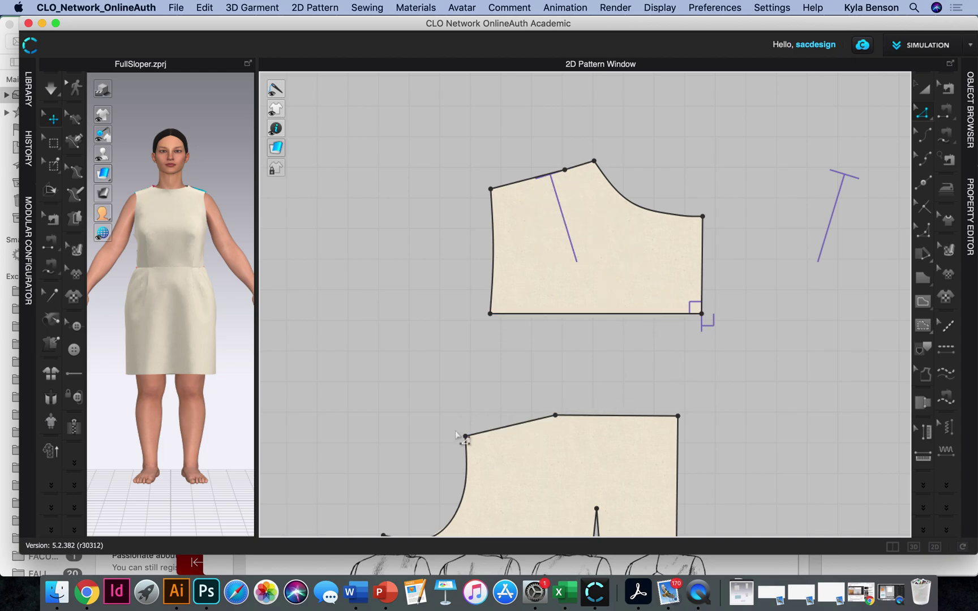
Step: Convert the middle point on the lower back section's upper edge to a curve point
click(556, 416)
right_click(557, 417)
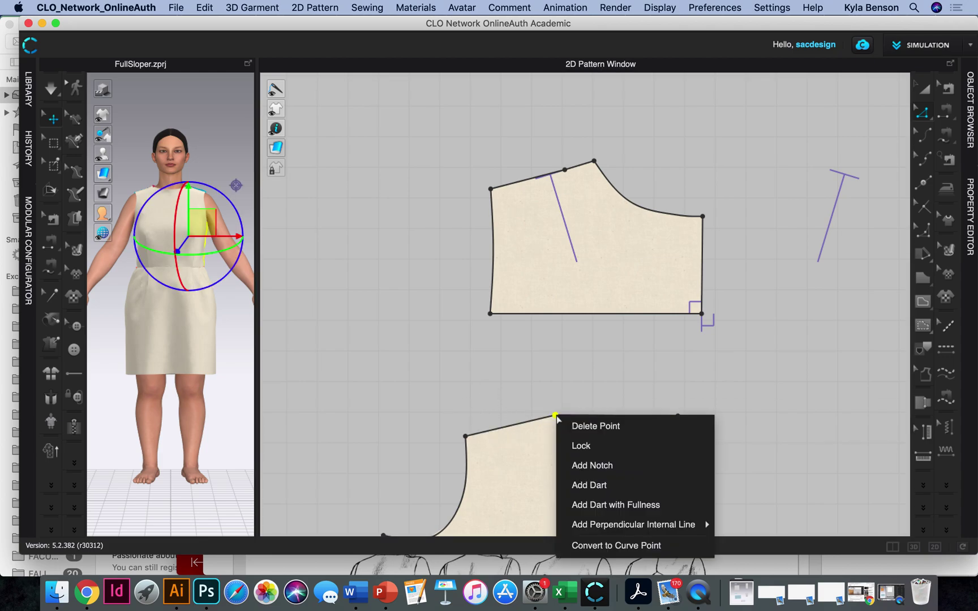
click(646, 546)
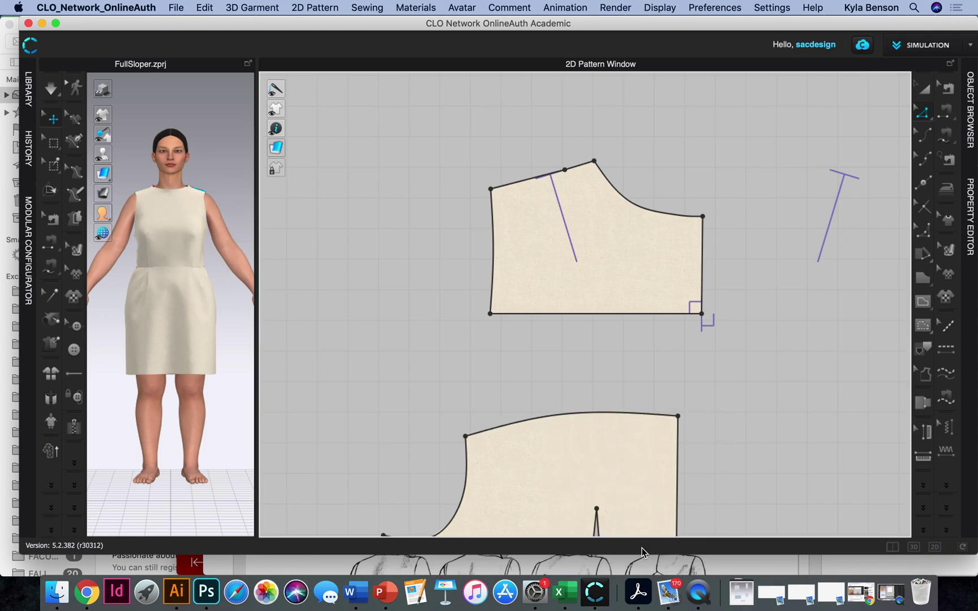
Step: Split the lower back's curved upper edge 2.5 in from the armhole end
scroll(631, 399, down, 5)
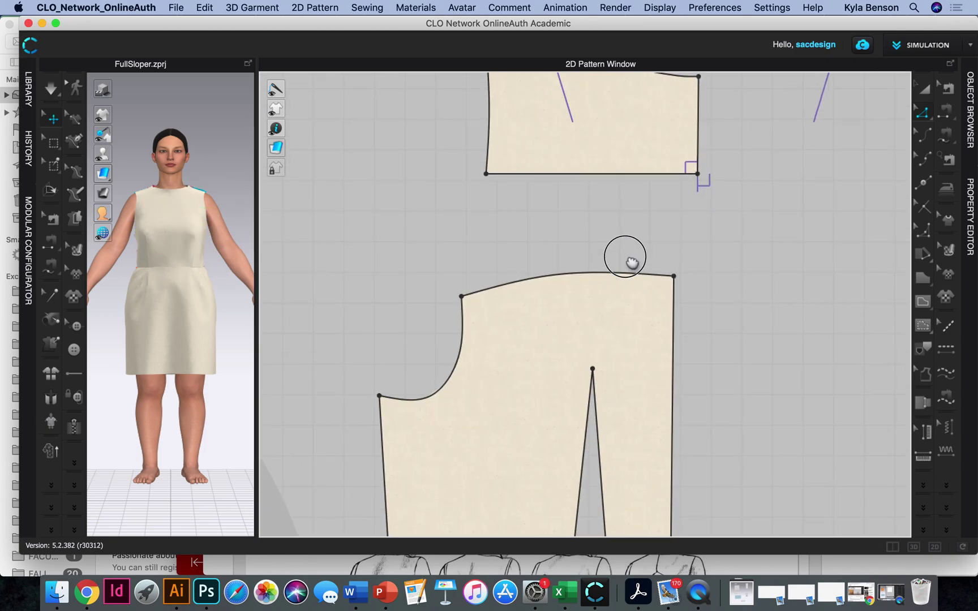
scroll(633, 336, down, 3)
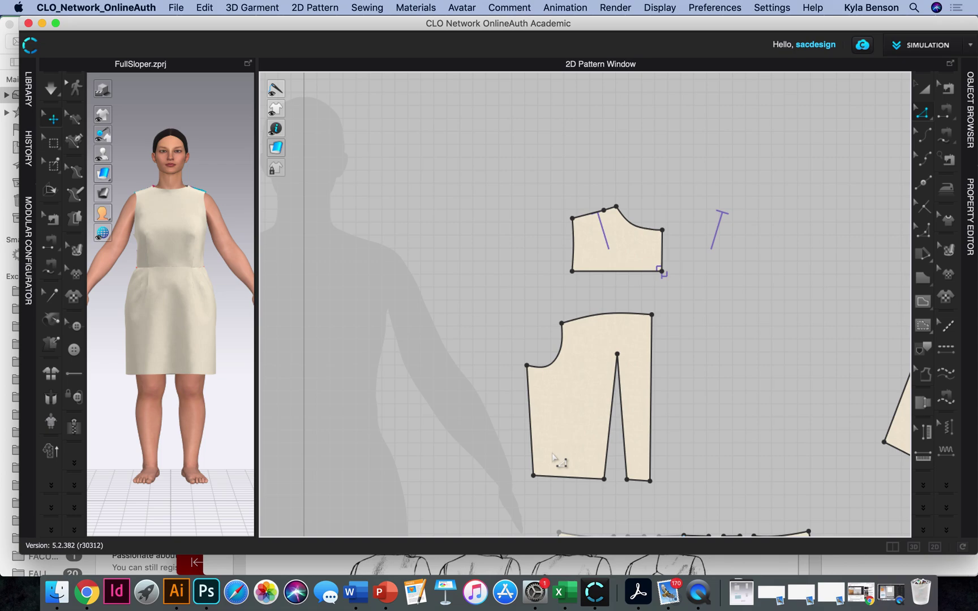
right_click(577, 322)
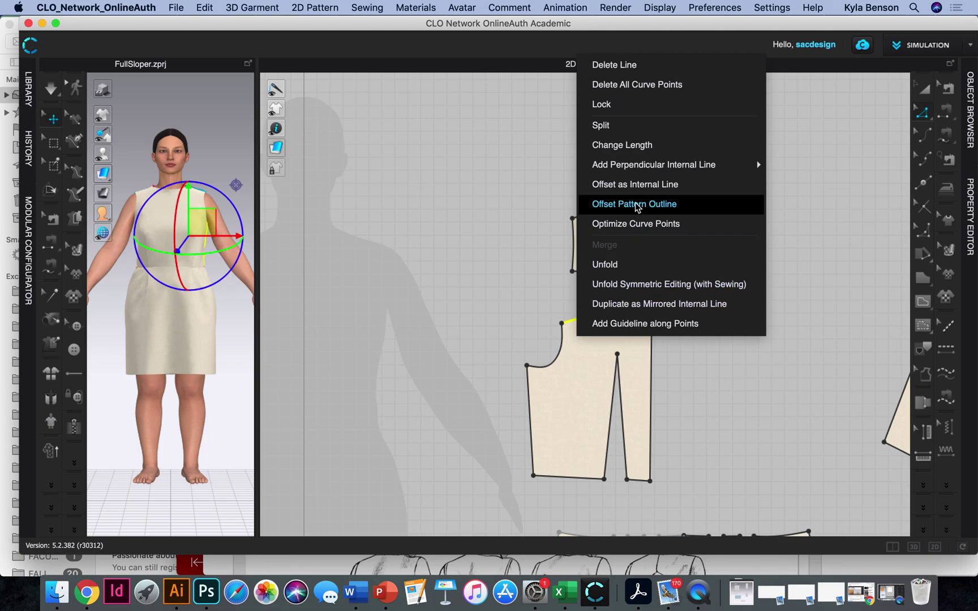
click(630, 127)
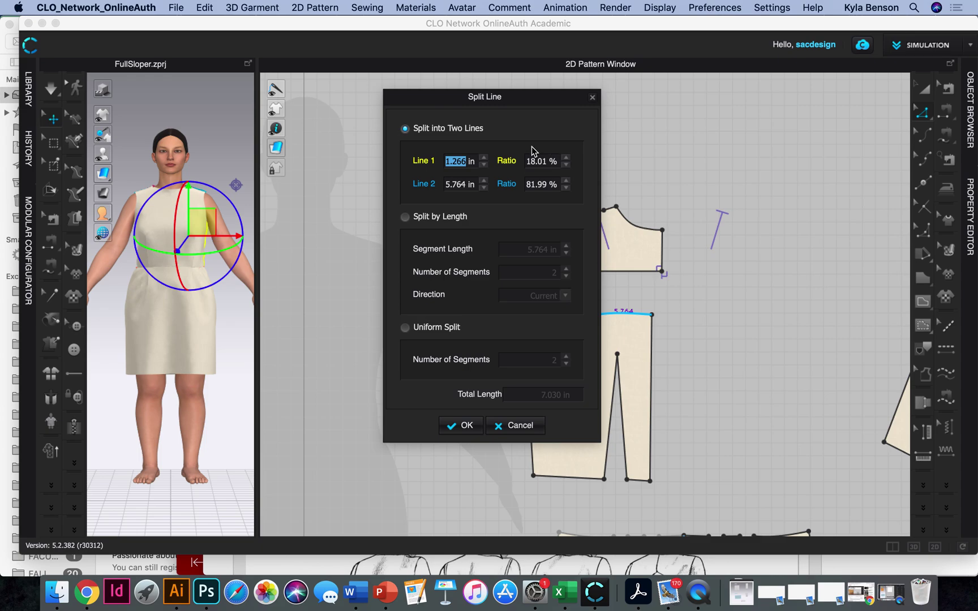
text(2.5)
key(Return)
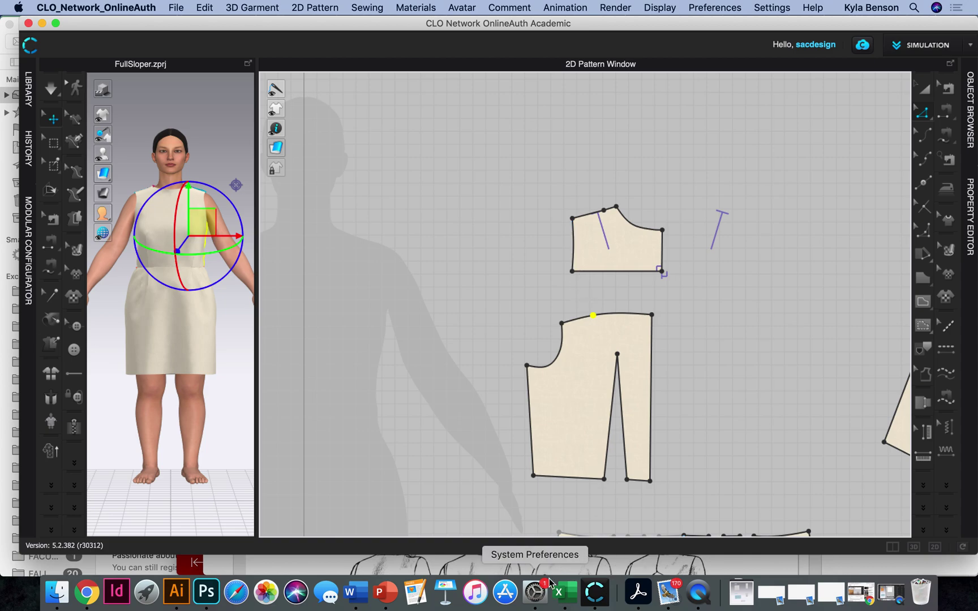
Step: Split the waistline segment 3 in from the side seam and delete the waist dart's apex point
right_click(563, 480)
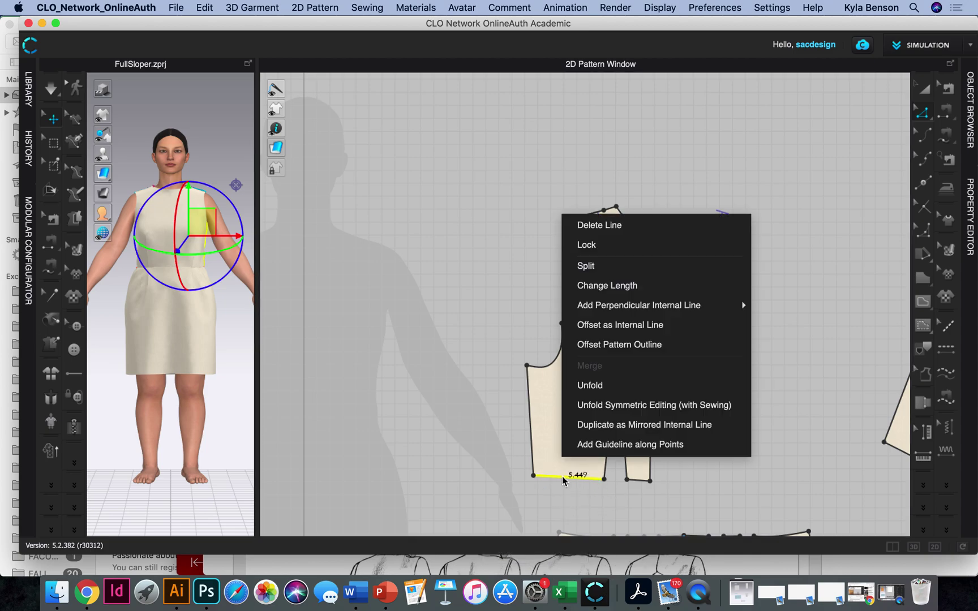
click(603, 266)
text(3)
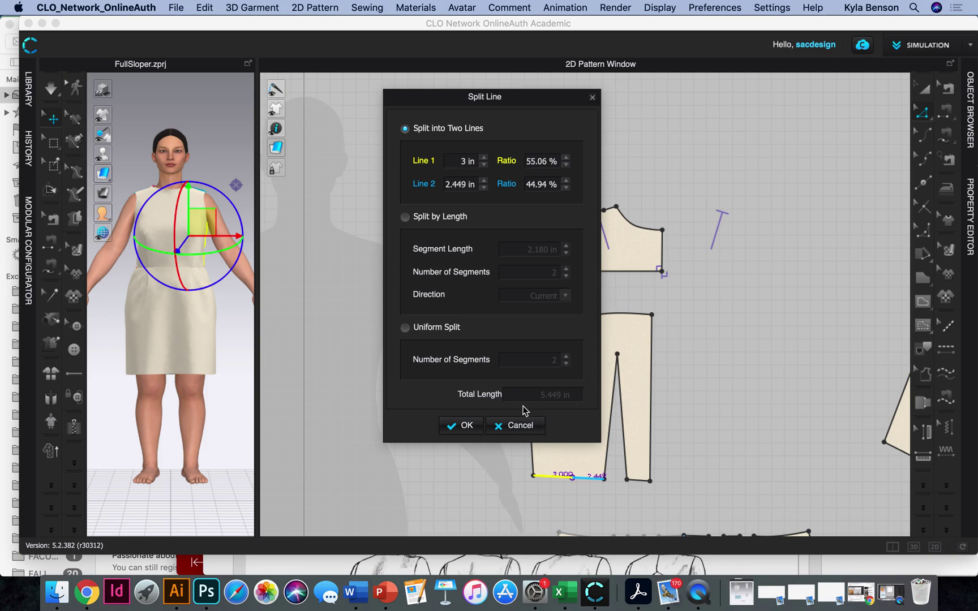
click(461, 425)
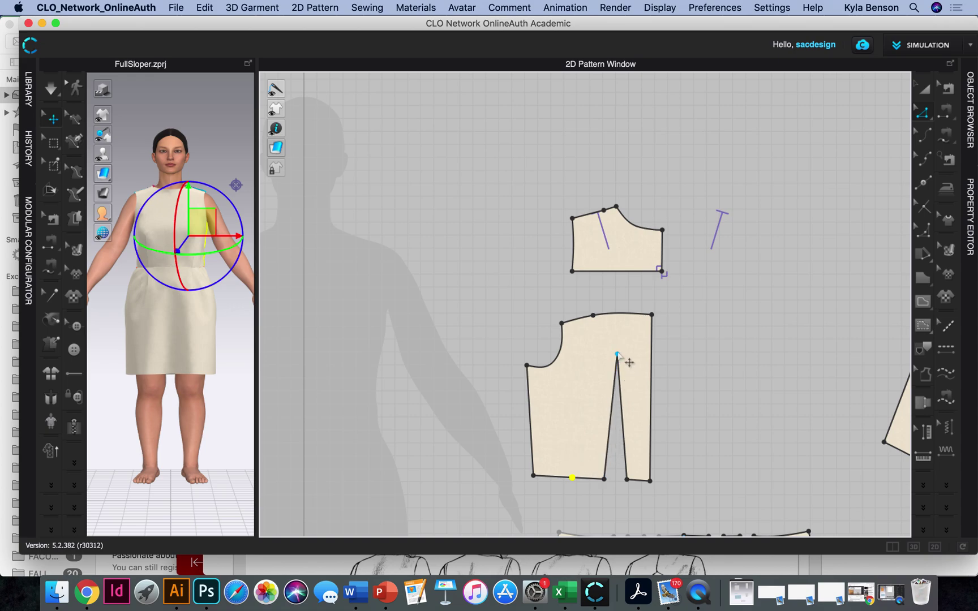
key(Delete)
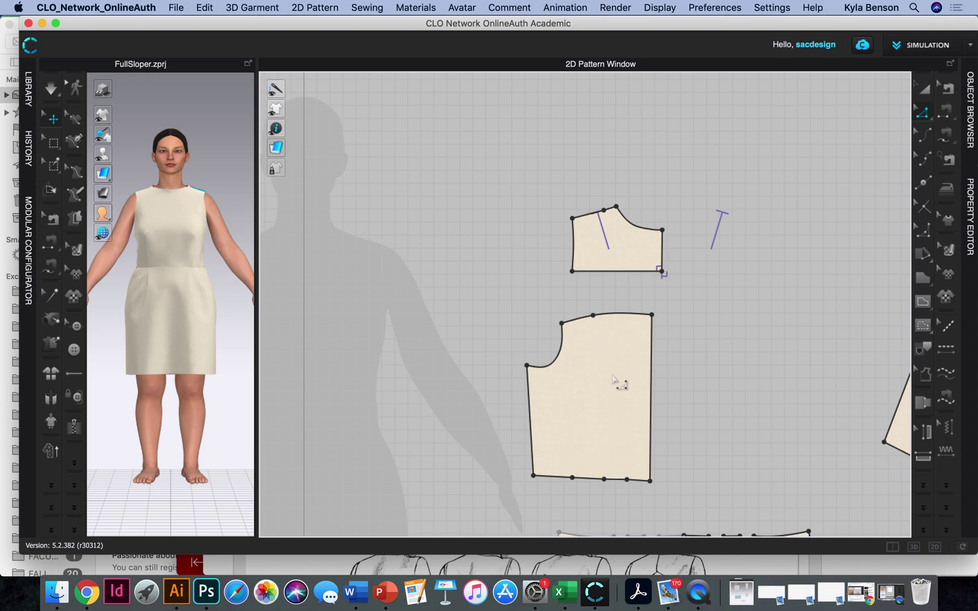
Step: Draw an internal line across the lower back from the waistline split point to the upper edge's split point
click(923, 301)
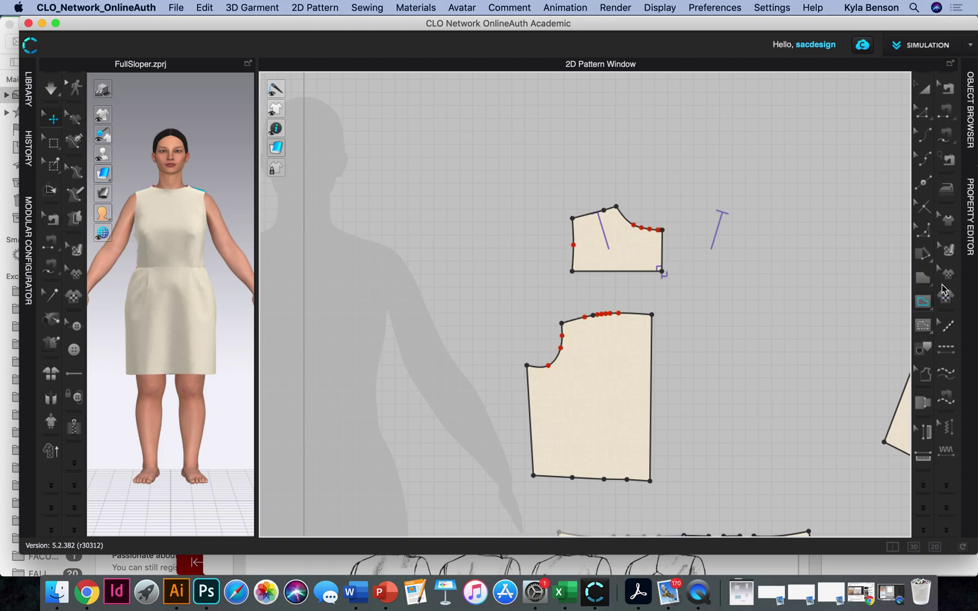
click(572, 478)
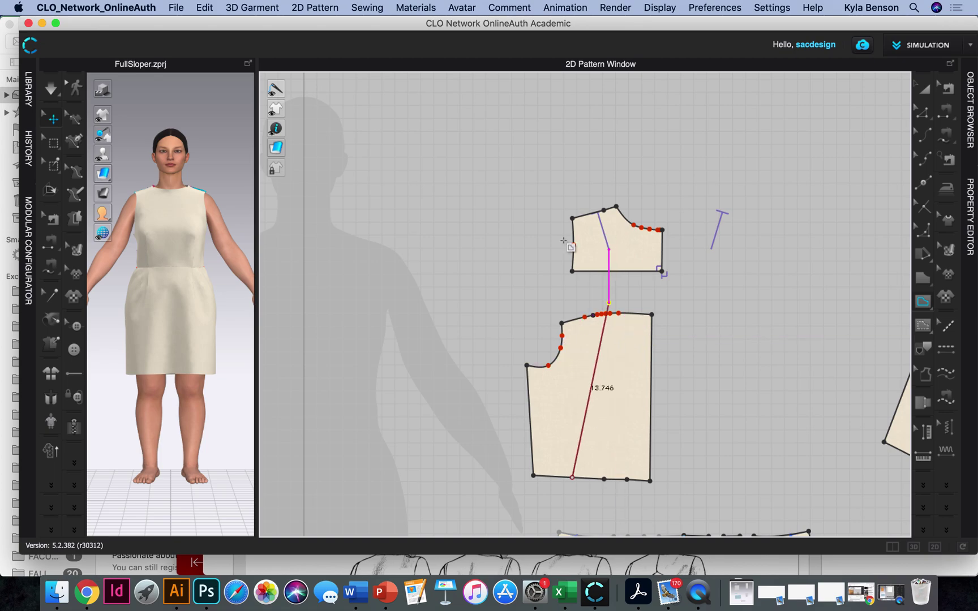
scroll(594, 319, up, 8)
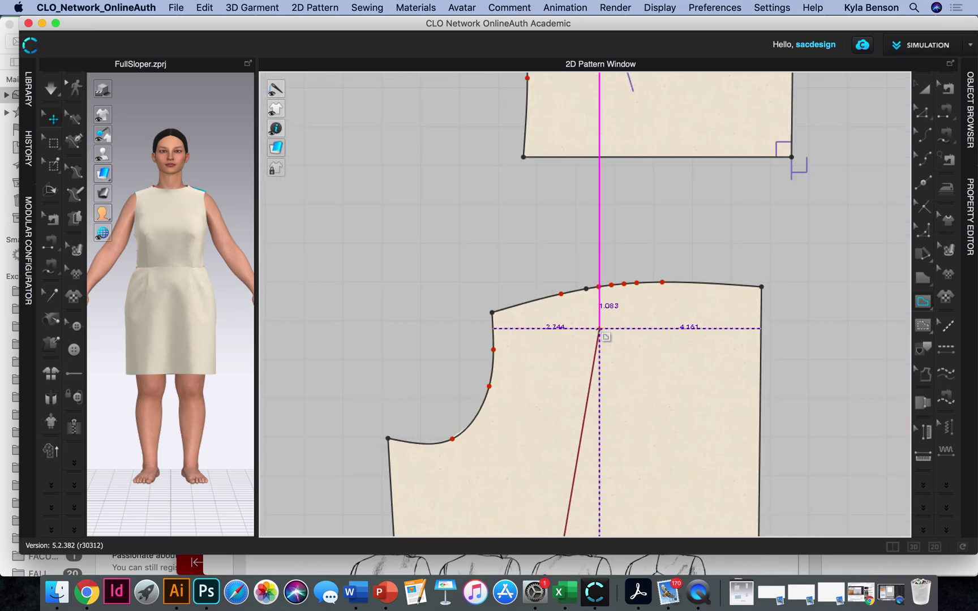
click(570, 240)
scroll(583, 306, down, 2)
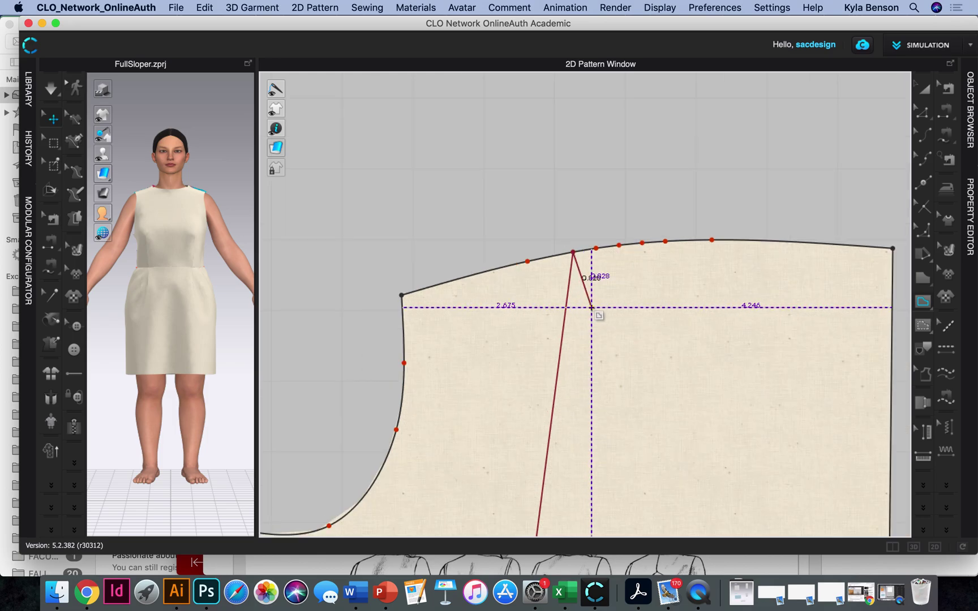
double_click(593, 308)
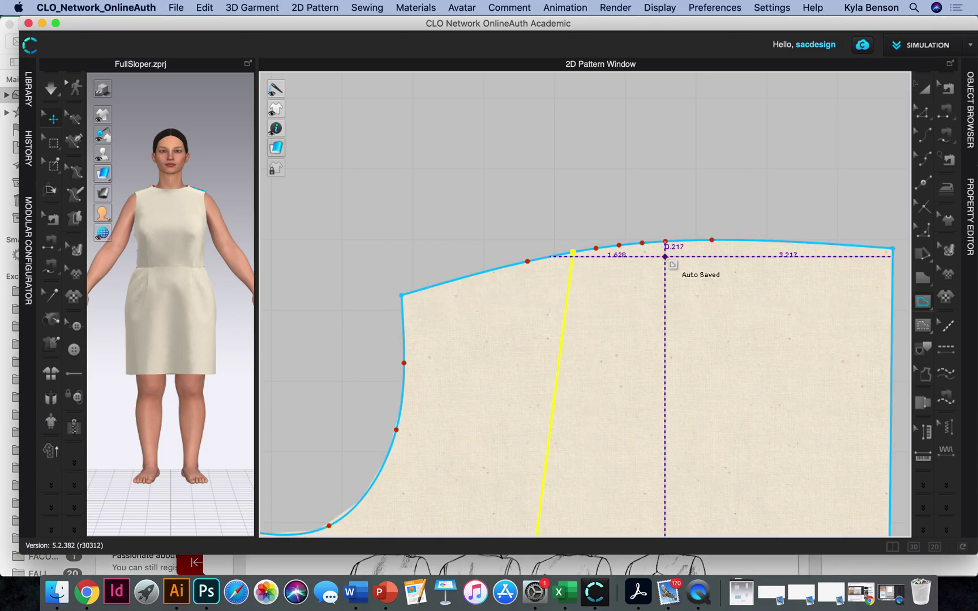
scroll(665, 257, down, 3)
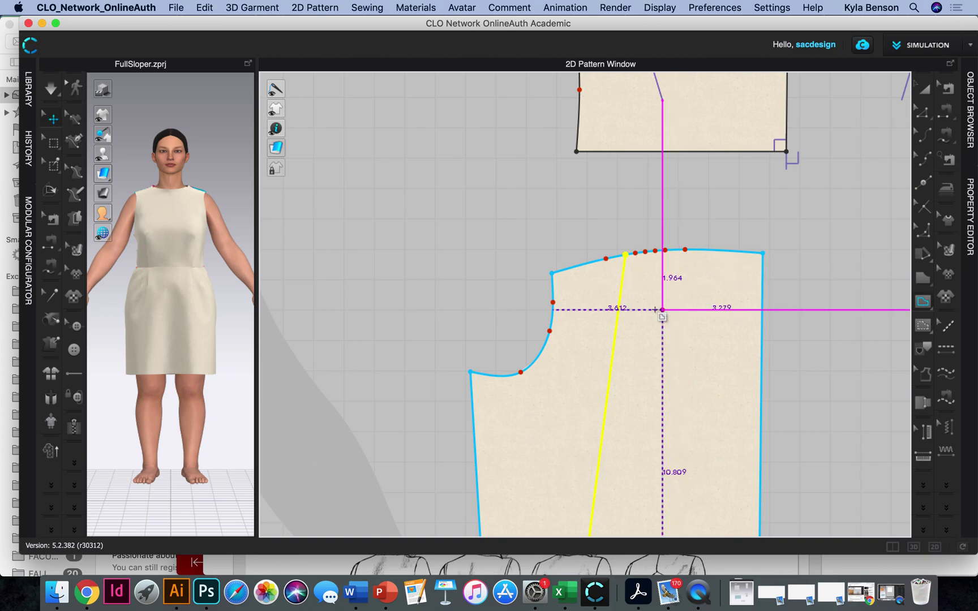
click(616, 283)
click(922, 111)
click(604, 273)
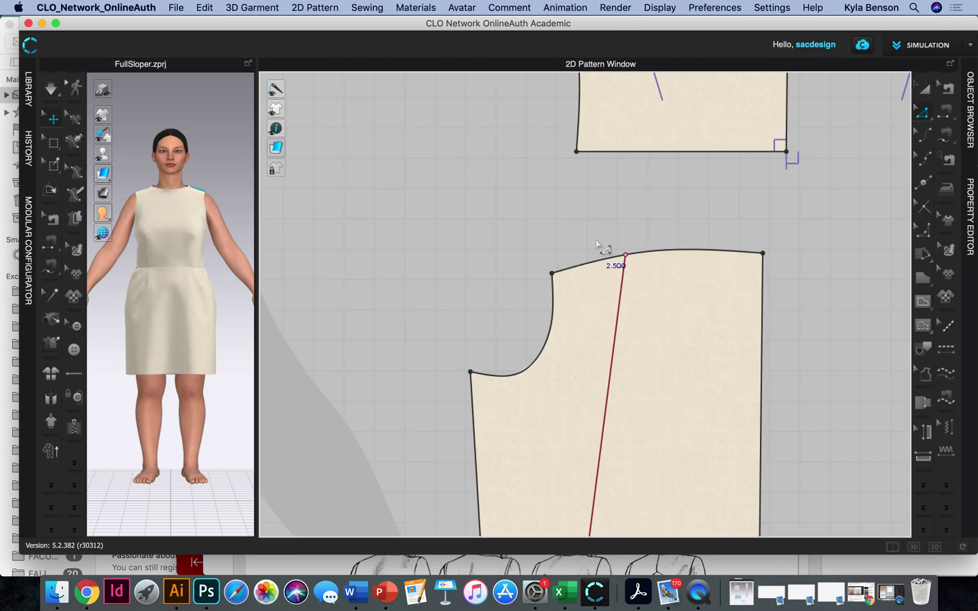
scroll(628, 265, down, 5)
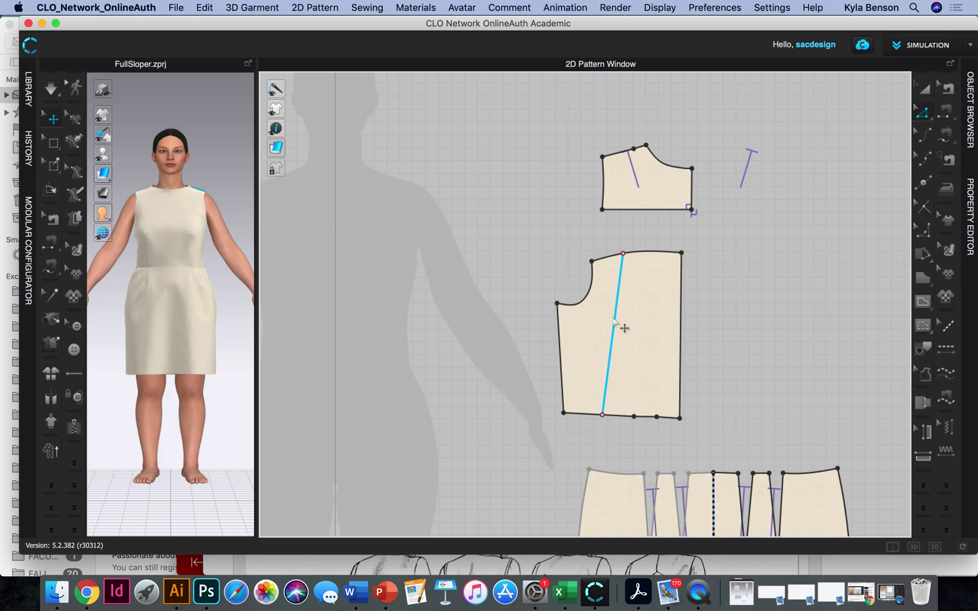
Step: Try to add fullness along the lower back's internal line with direction Both and a 6.5 in fullness line length
click(927, 255)
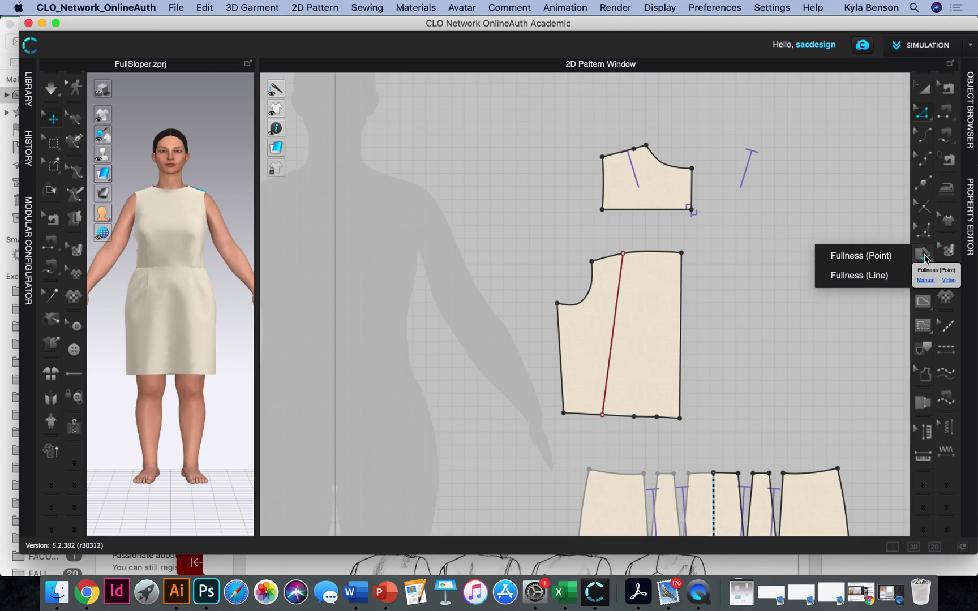
click(886, 283)
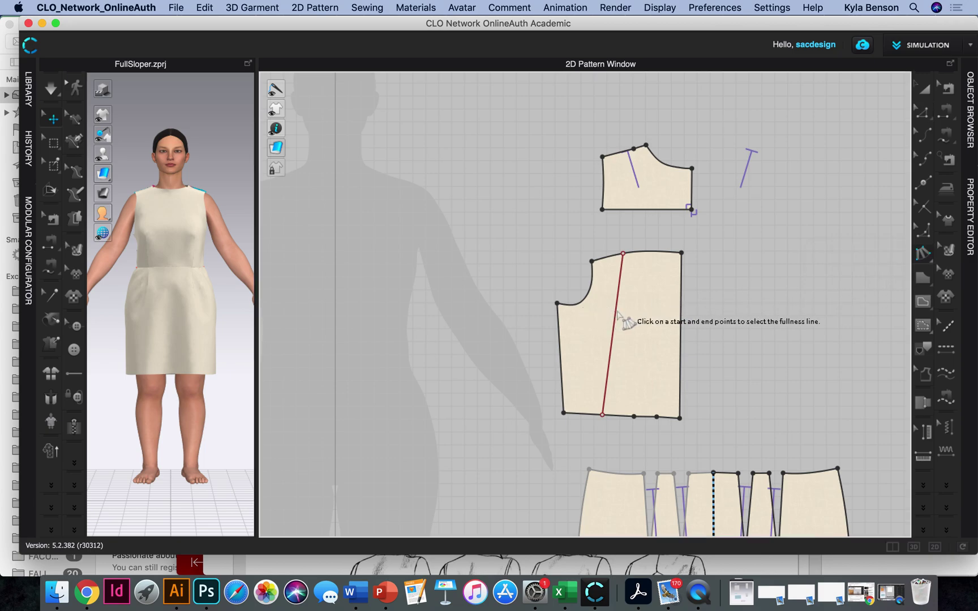
click(601, 414)
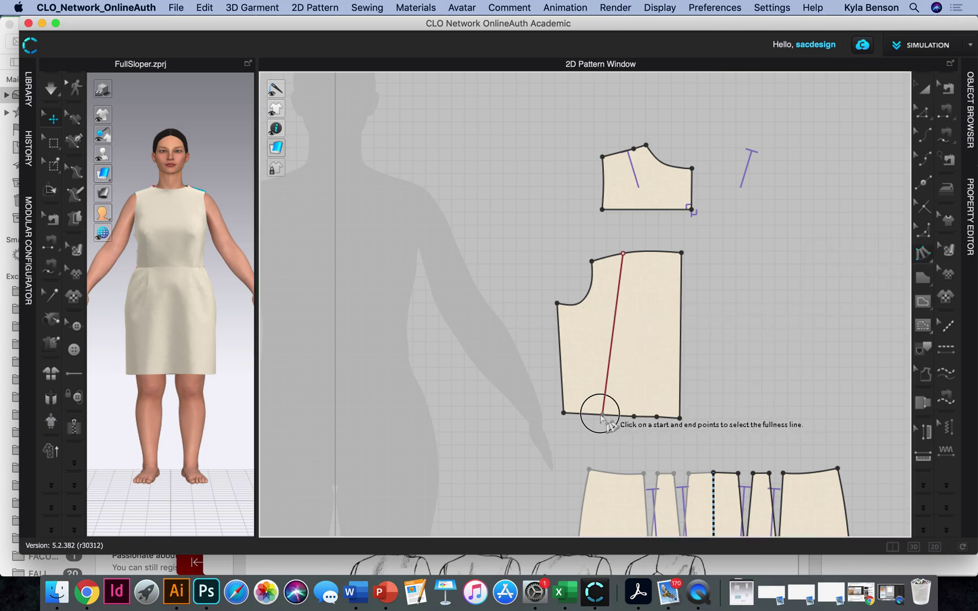
click(623, 254)
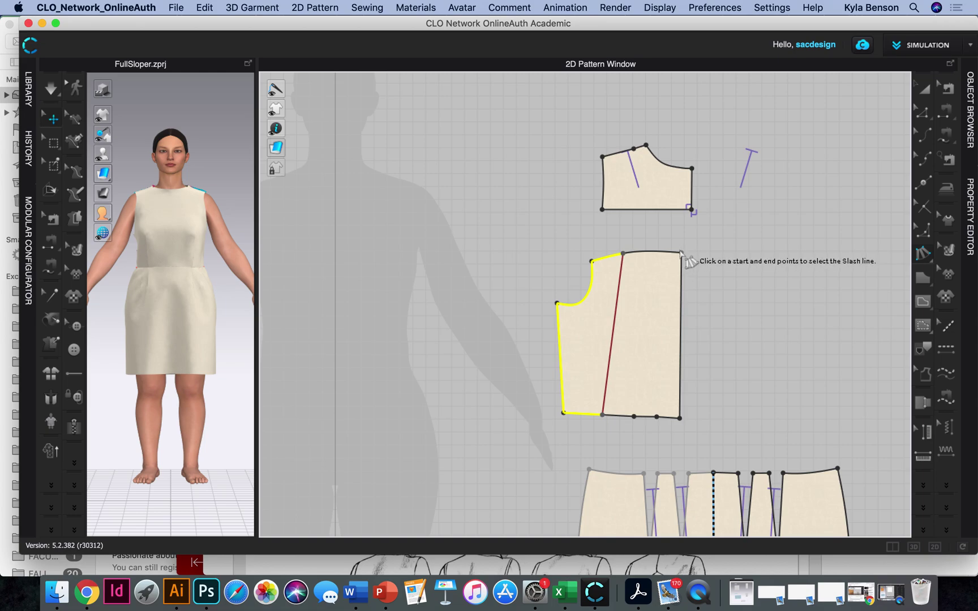
click(619, 277)
click(622, 255)
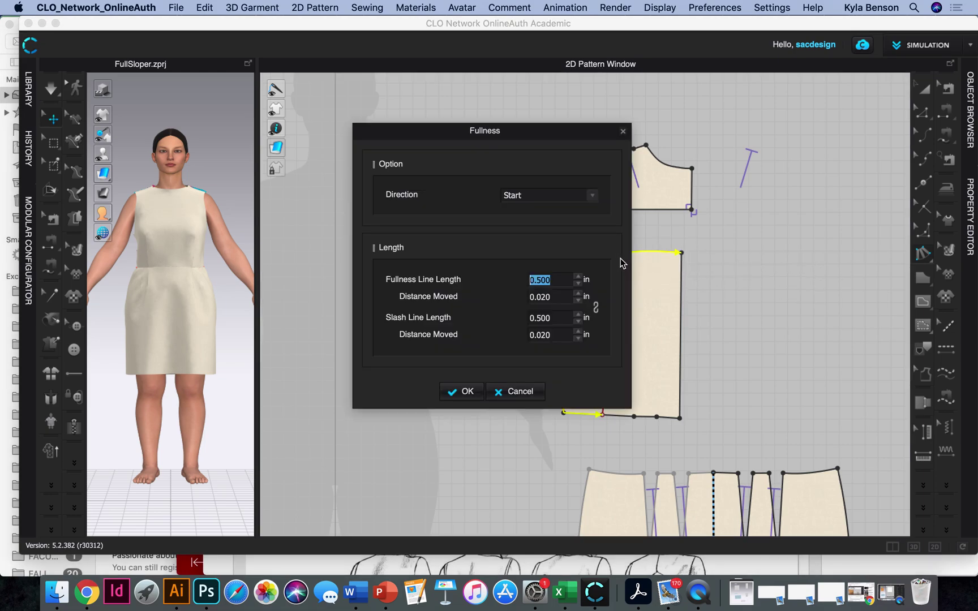
drag(487, 131, 263, 151)
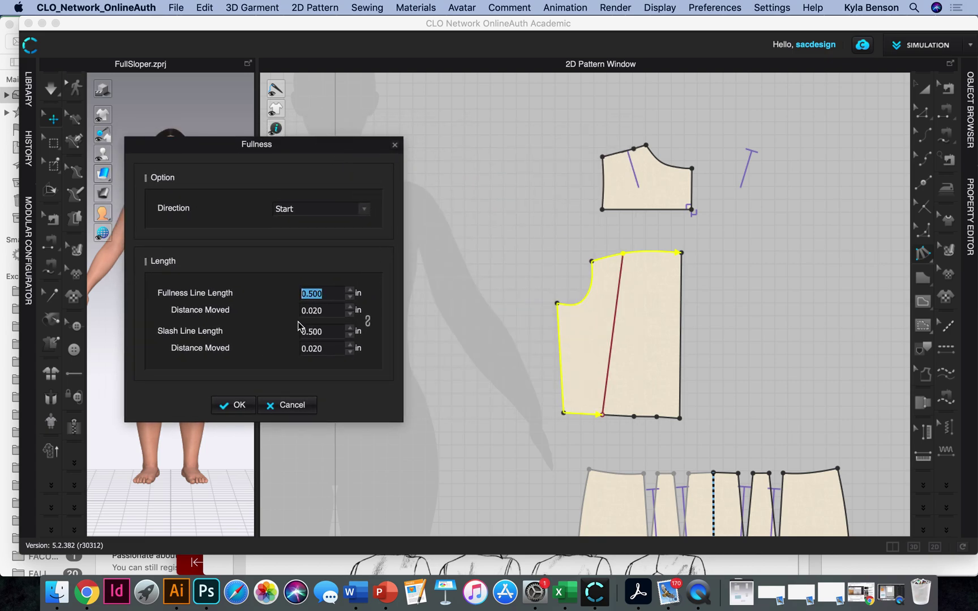
click(351, 291)
click(363, 213)
click(334, 236)
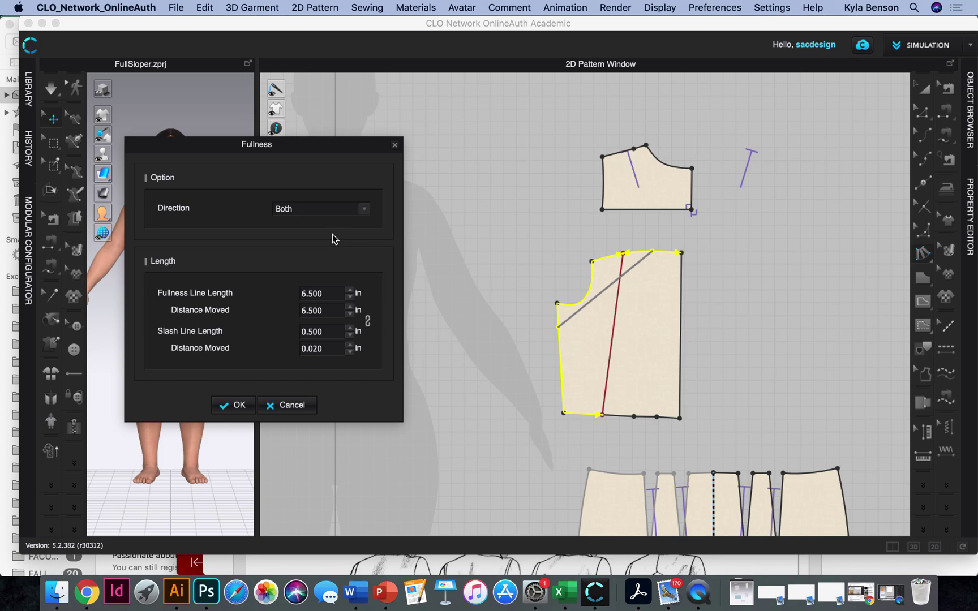
click(238, 406)
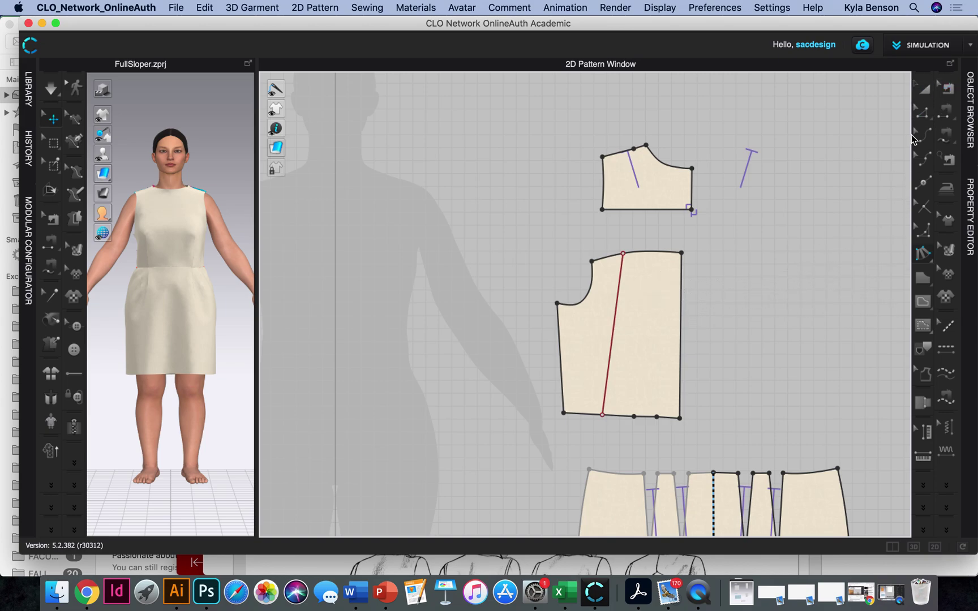
Step: Cut and sew the lower back section along its slanted internal line
click(922, 113)
click(616, 310)
right_click(617, 307)
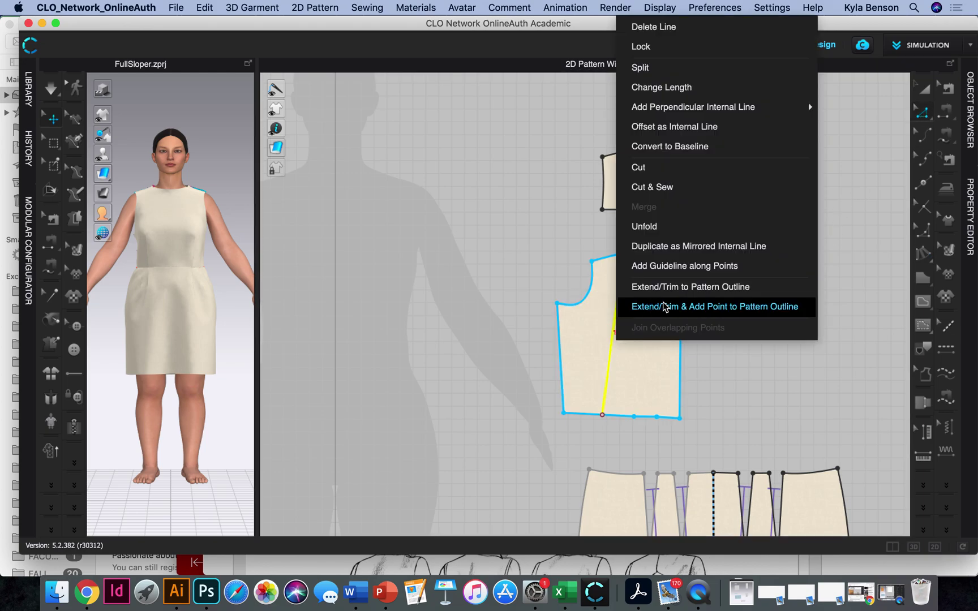
click(665, 187)
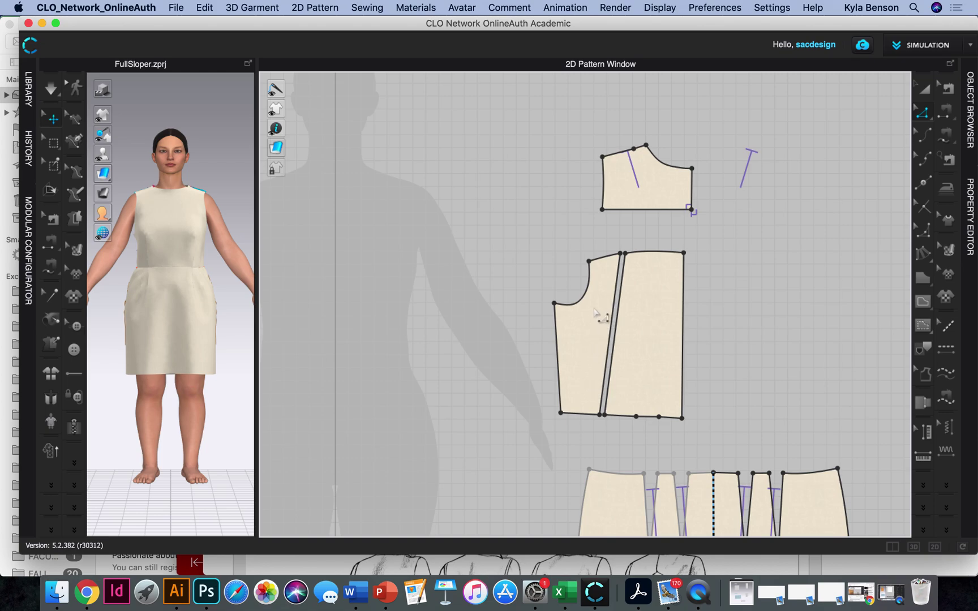
Step: Rotate the side panel away from the center back panel, pivoting on its lower inner corner at the waist
key(a)
click(597, 320)
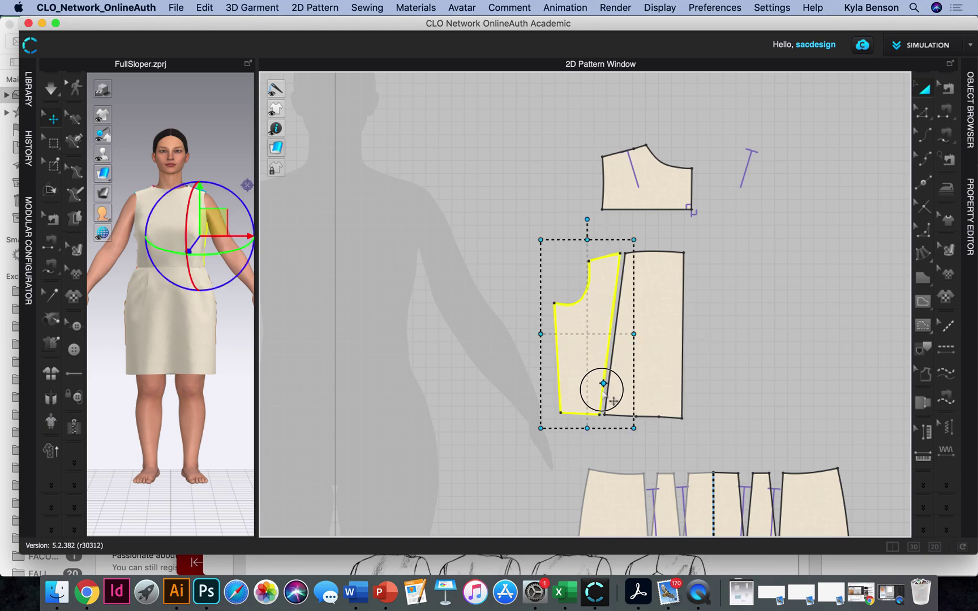
click(599, 415)
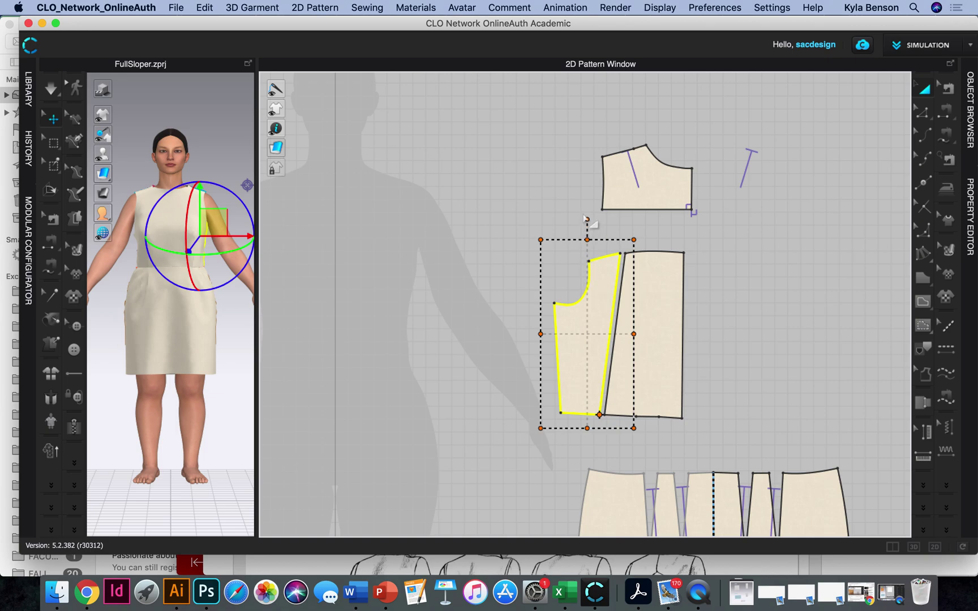
drag(587, 217, 531, 219)
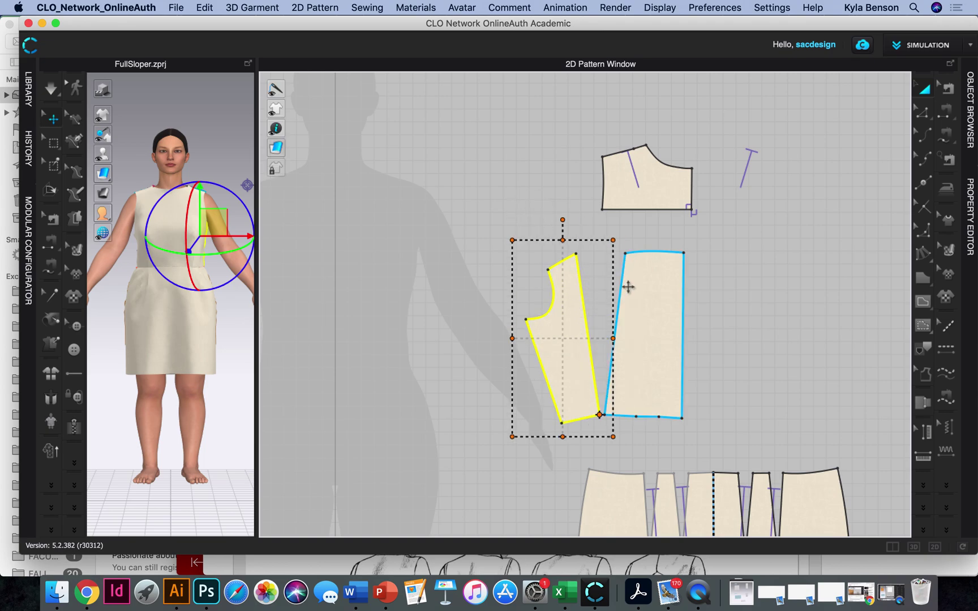
scroll(629, 286, up, 5)
scroll(666, 298, down, 2)
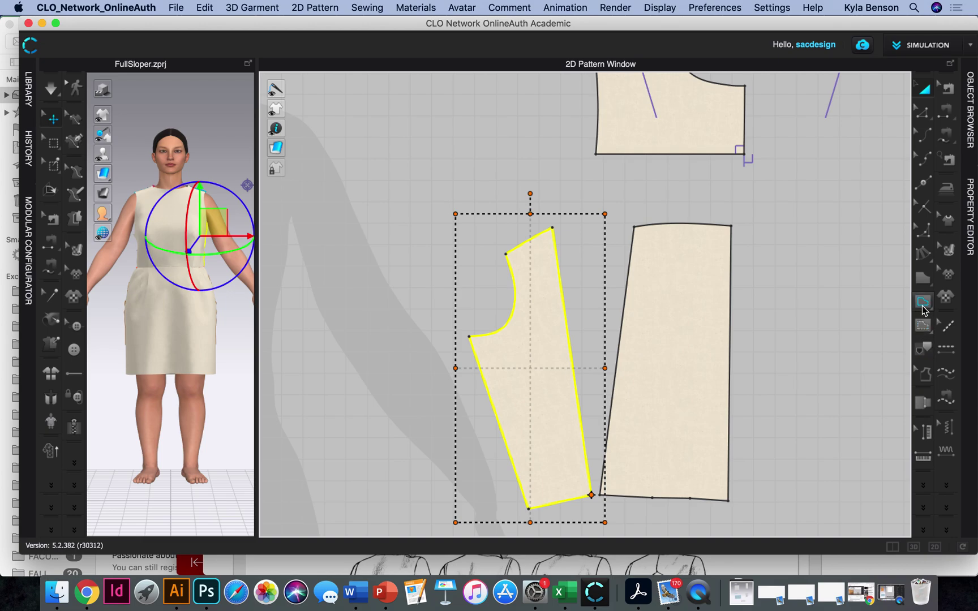
drag(924, 280, 869, 300)
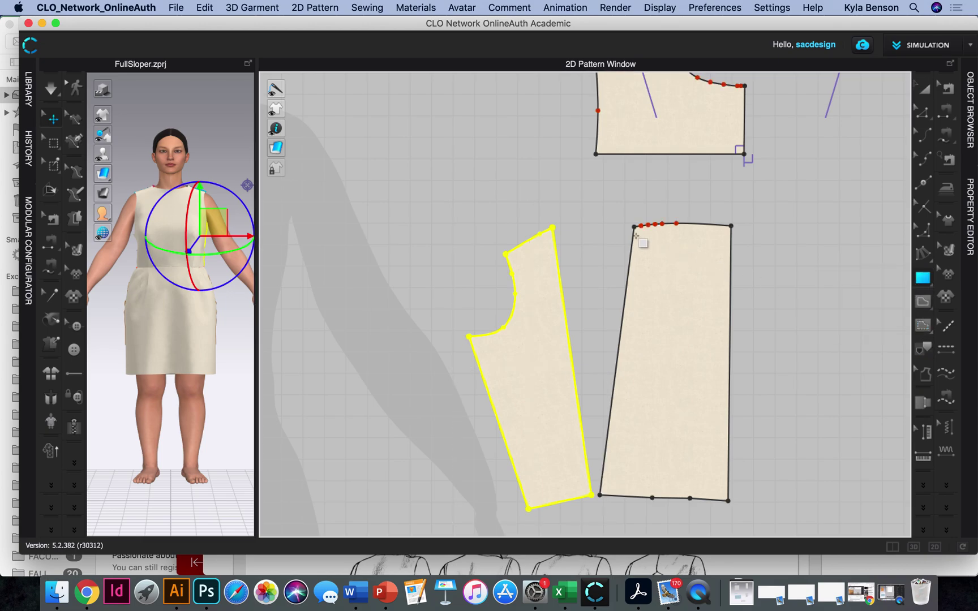
right_click(562, 180)
click(549, 166)
drag(548, 166, 592, 231)
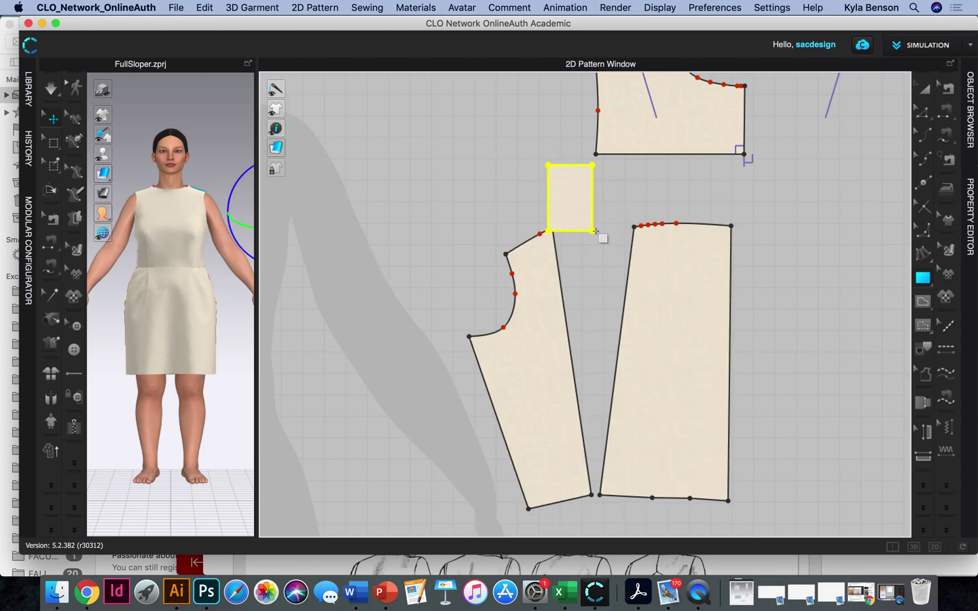
key(Delete)
Step: Create a 3 in by 3 in rectangle pattern and position it in the gap against the center back panel's upper corner
click(582, 212)
text(3)
key(Tab)
text(3)
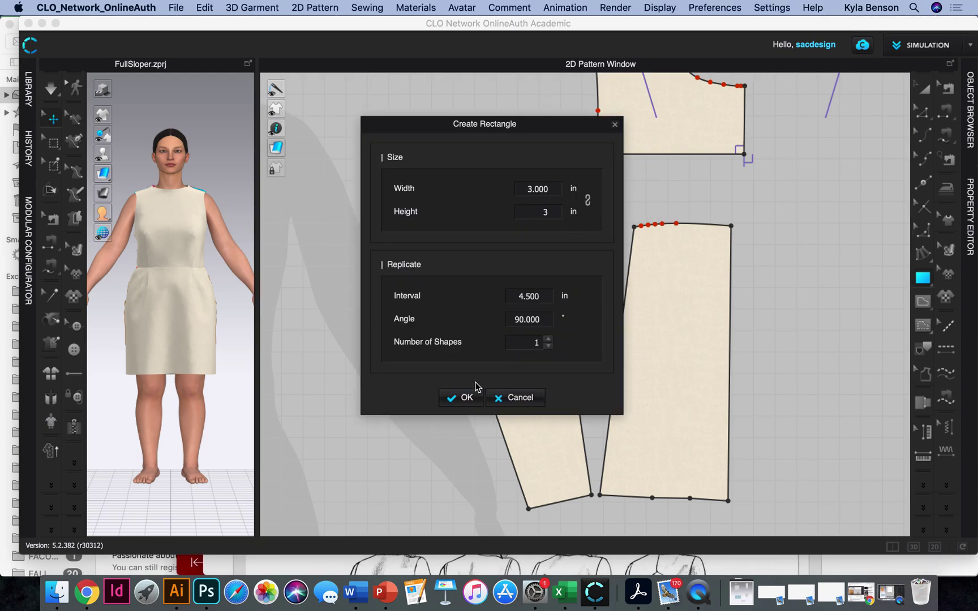
click(463, 397)
key(v)
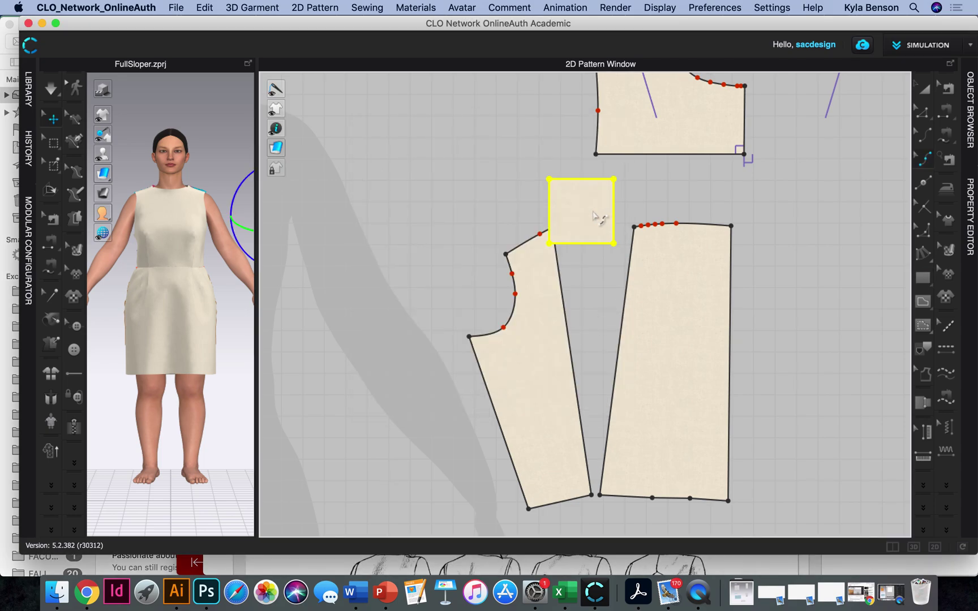
click(923, 89)
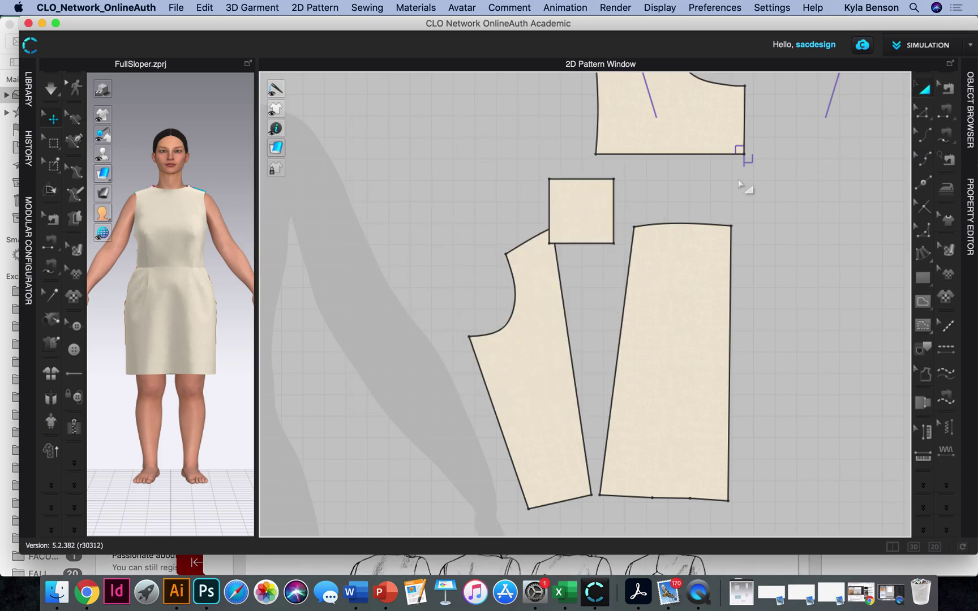
drag(595, 225, 608, 244)
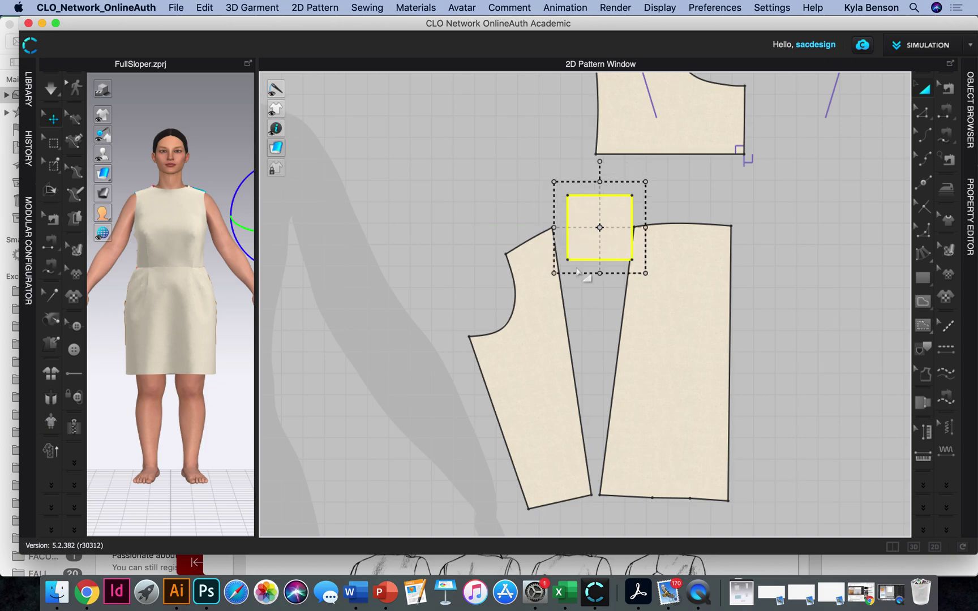
Step: Rotate the side panel about its lower inner corner until its upper inner corner meets the square's edge
click(545, 385)
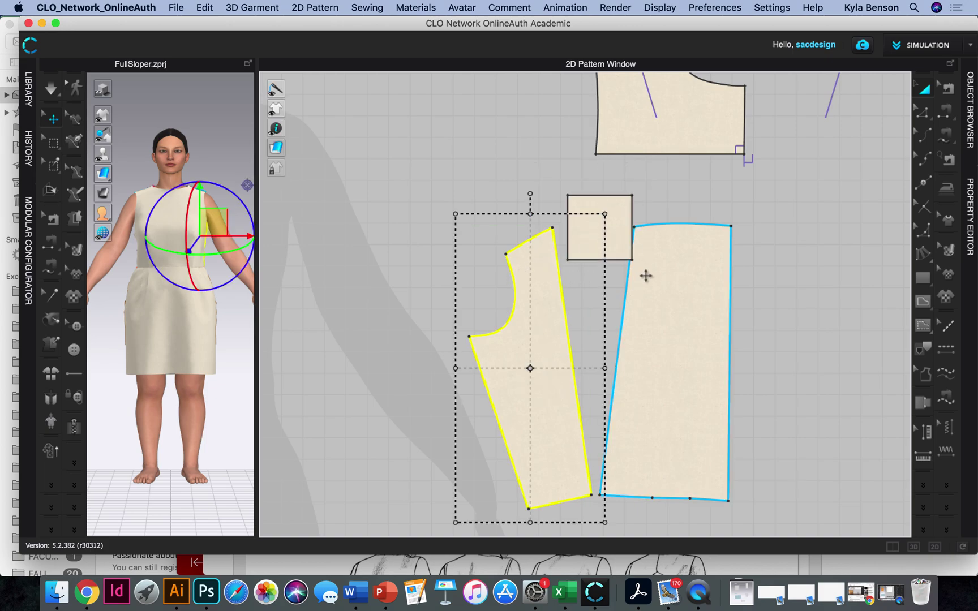
double_click(531, 368)
drag(530, 368, 593, 498)
drag(530, 193, 571, 232)
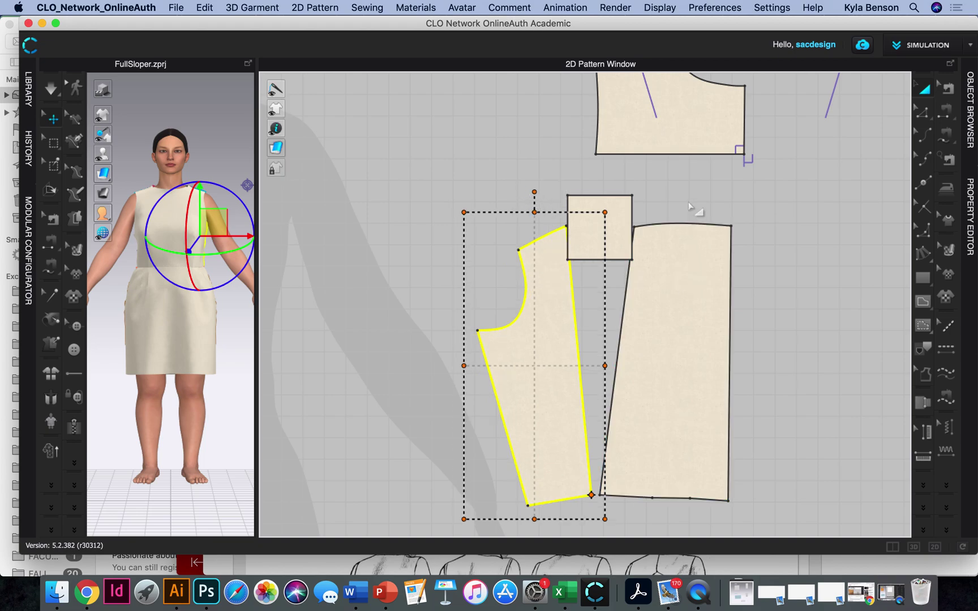
Step: Delete the square spacer and move the side panel so its lower inner corner touches the center back panel's lower corner
click(623, 204)
key(Delete)
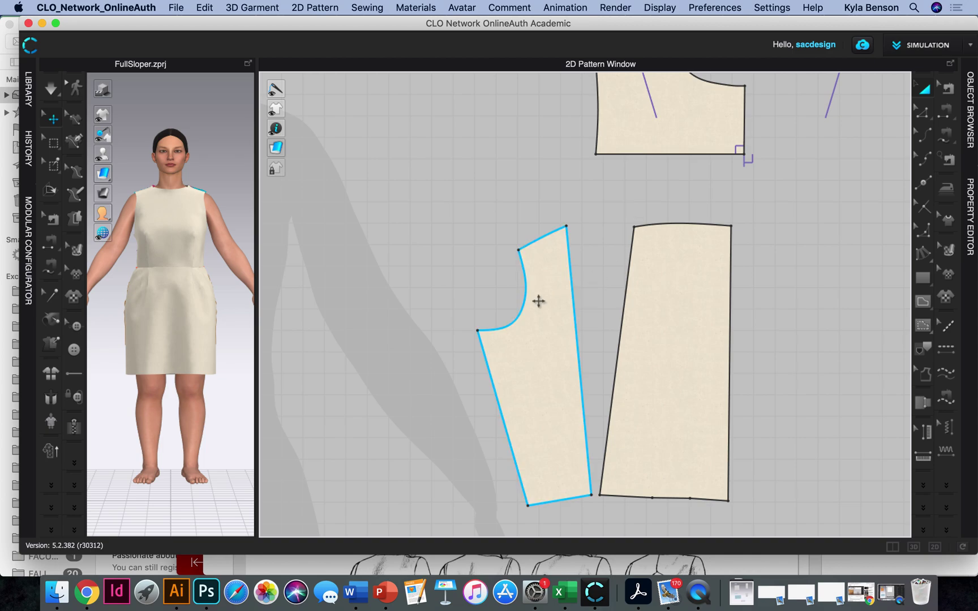
drag(538, 315, 545, 317)
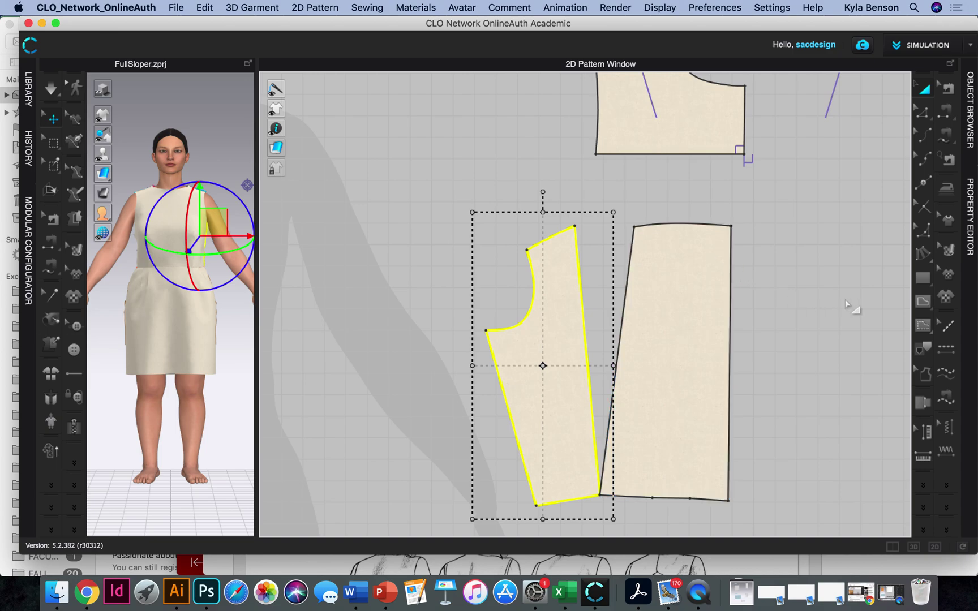
click(830, 310)
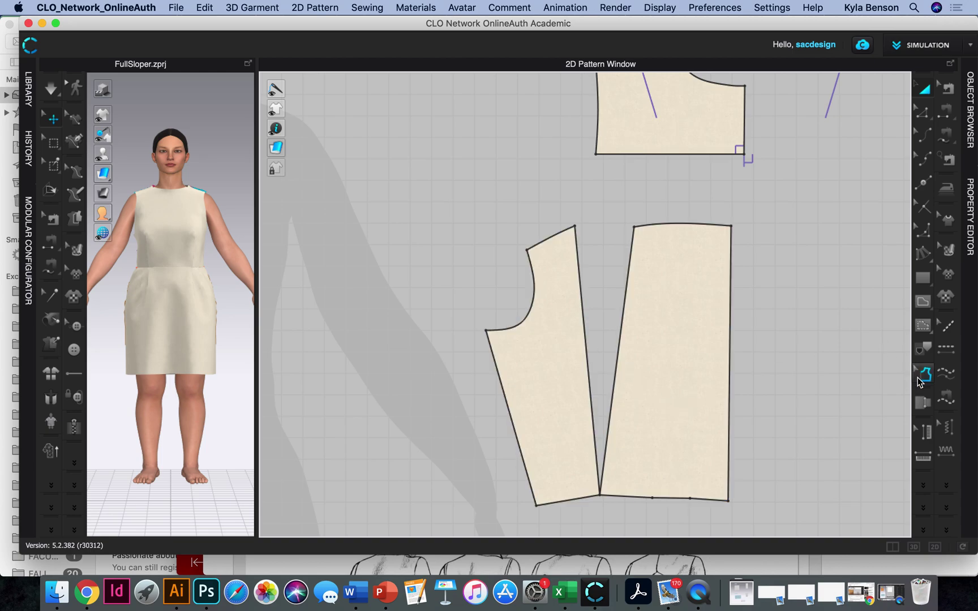
Step: Select the outer edges of both lower back panels for tracing, leaving out the two slanted edges facing the gap
click(924, 348)
click(711, 227)
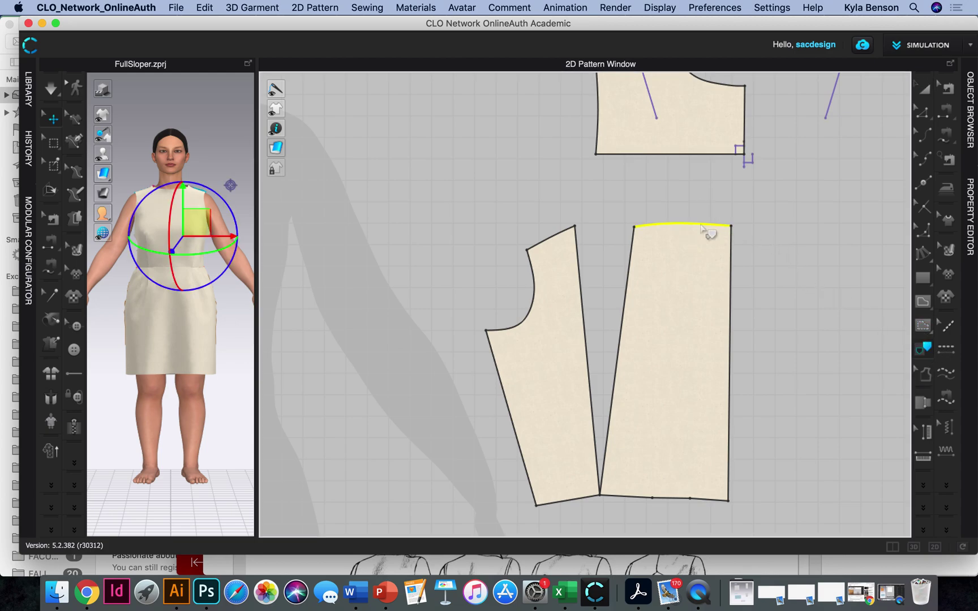
click(565, 231)
click(533, 301)
click(507, 405)
click(583, 498)
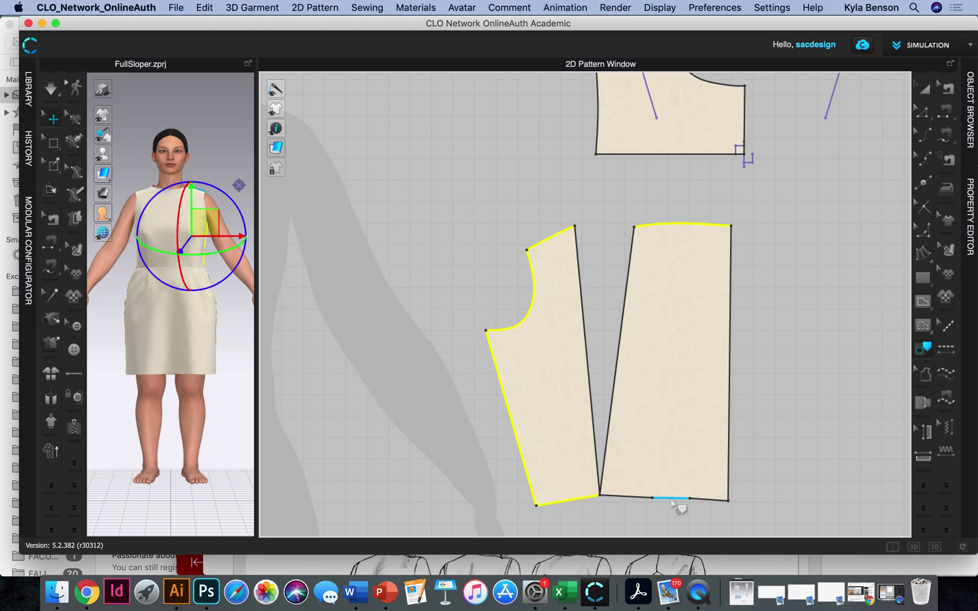
click(640, 497)
click(676, 498)
click(708, 499)
click(728, 435)
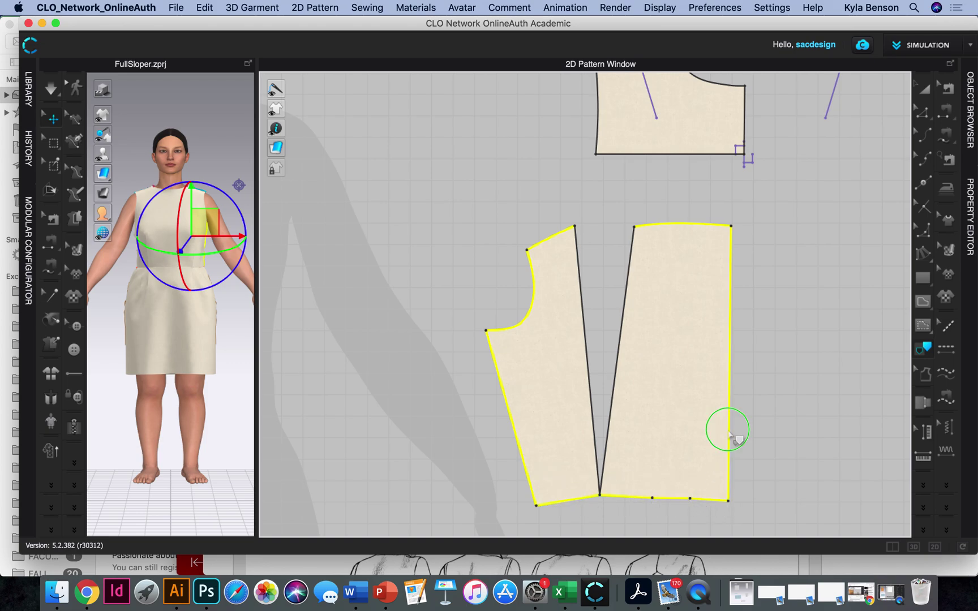
Step: Try to trace the selected panel outlines as a copy placed beside the lower back panels
right_click(728, 432)
click(749, 440)
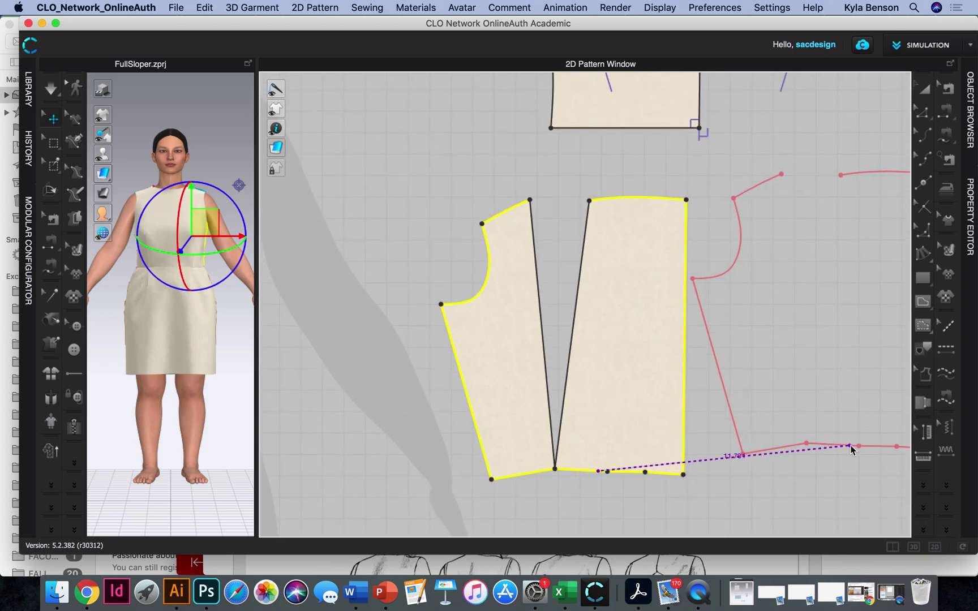
click(851, 449)
click(494, 348)
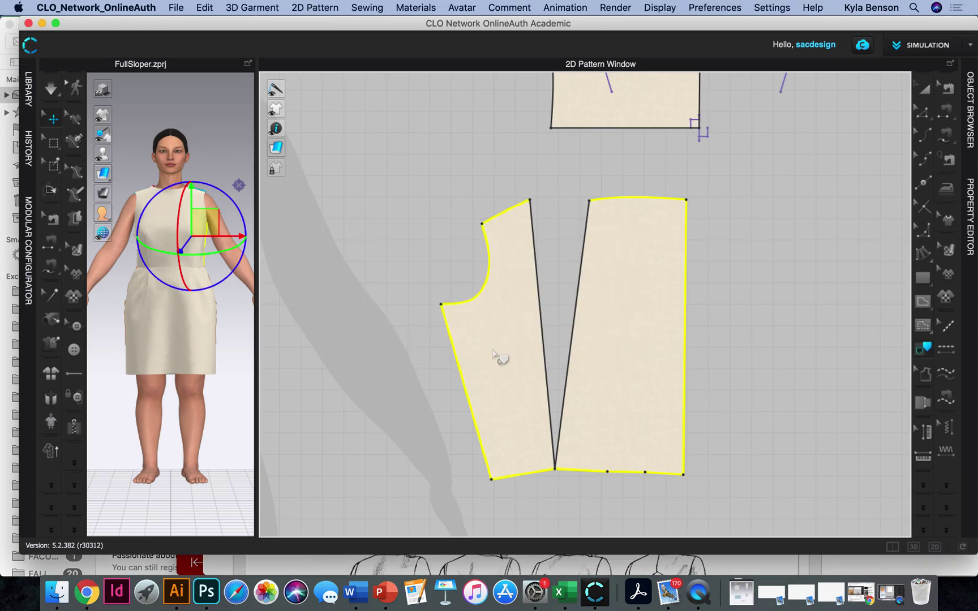
Step: Draw a large rectangle pattern over the upper part of the avatar silhouette, beside the back pieces
scroll(657, 370, down, 2)
scroll(656, 370, down, 2)
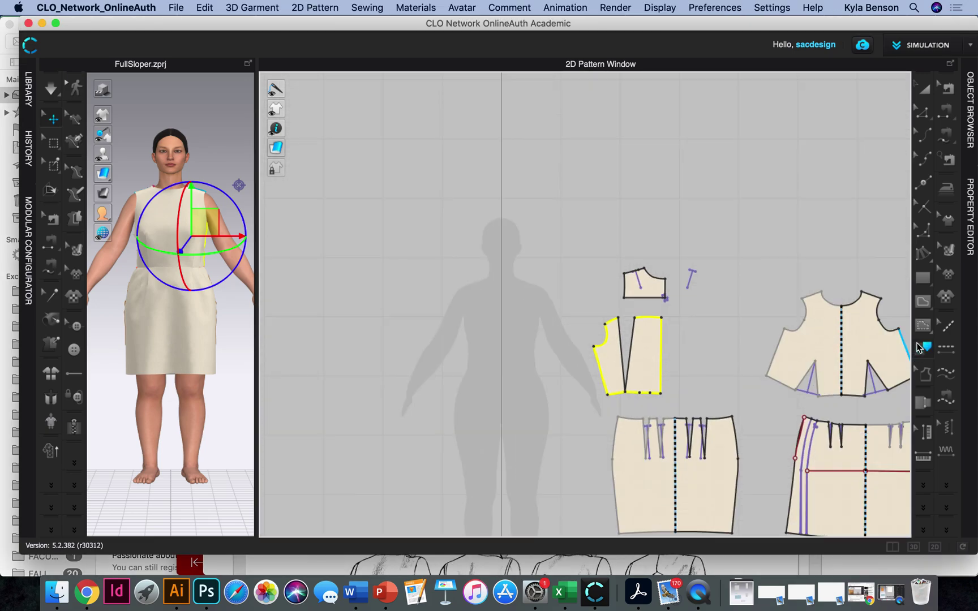
click(922, 278)
drag(349, 151, 581, 347)
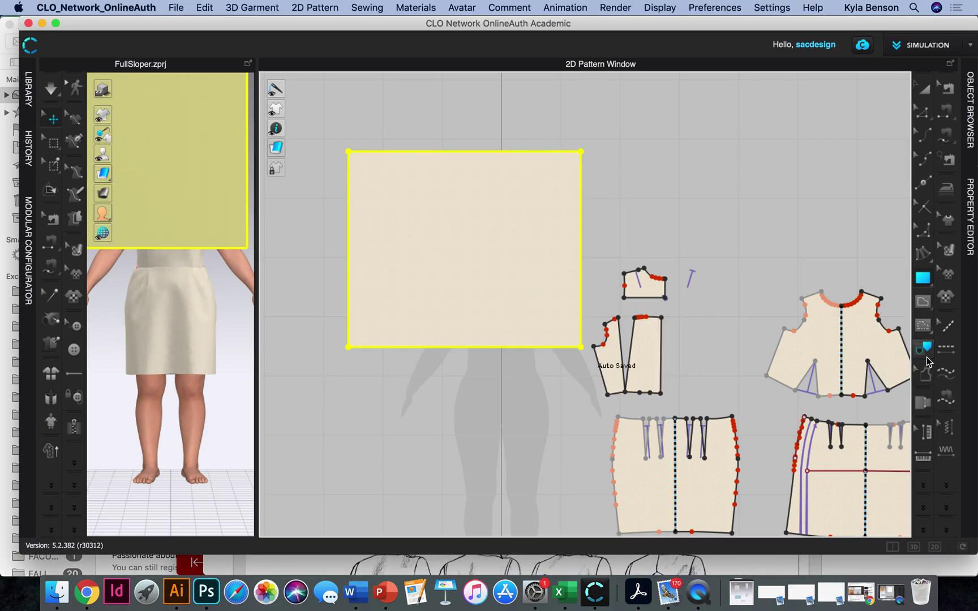
Step: Try to trace the selected outlines as a pattern placed inside the large rectangle, and undo it
click(926, 349)
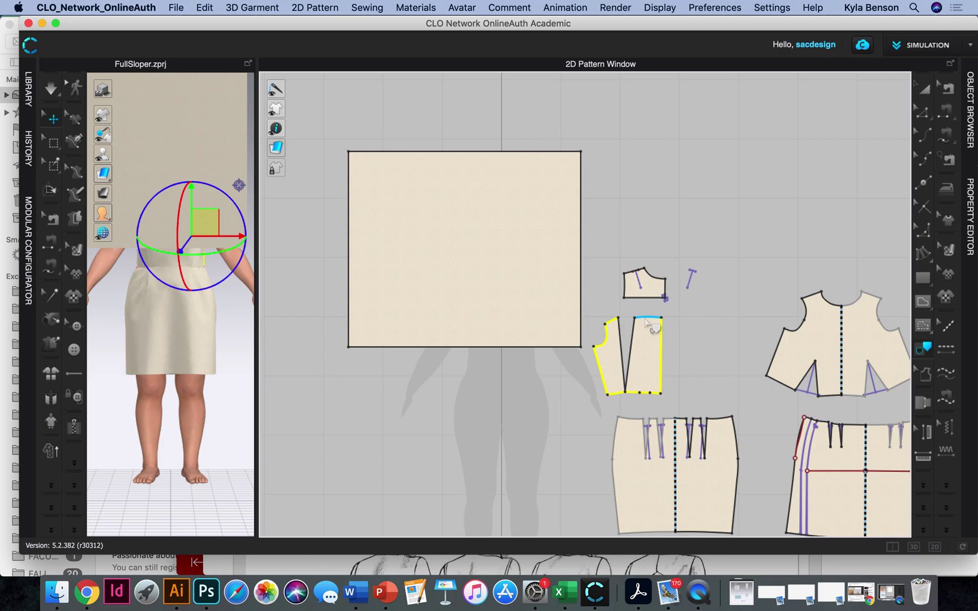
right_click(621, 345)
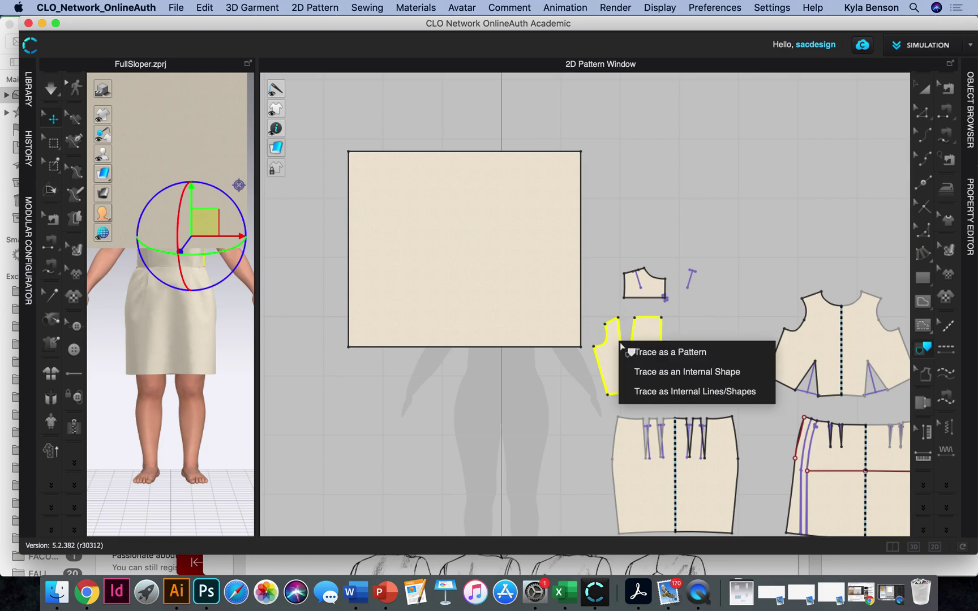
click(653, 354)
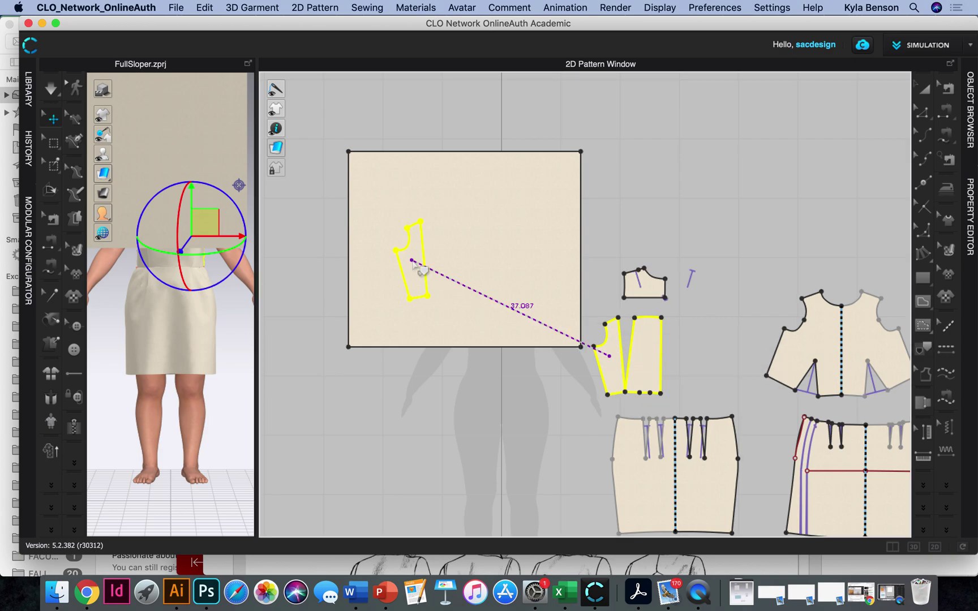
click(413, 262)
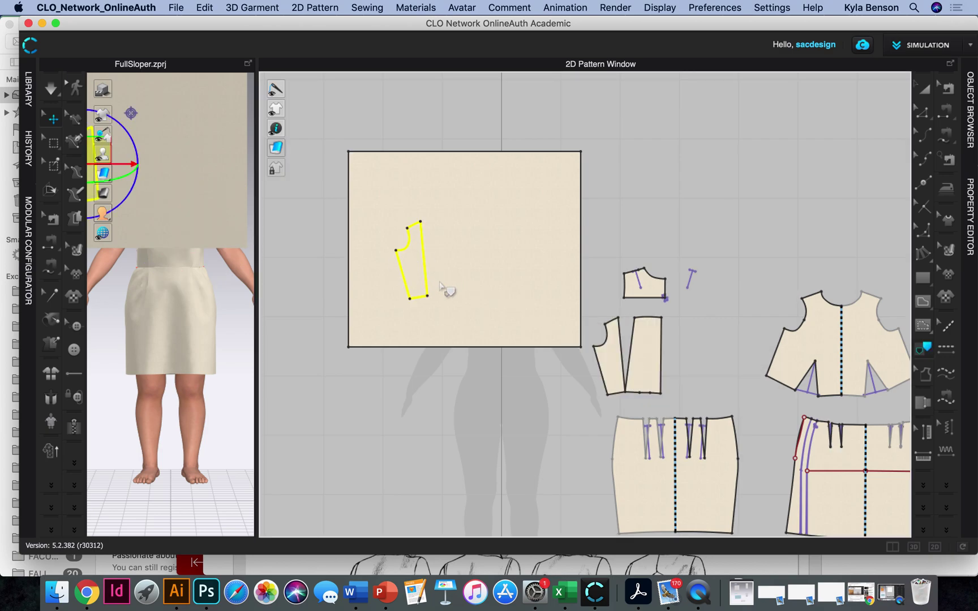
key(super+z)
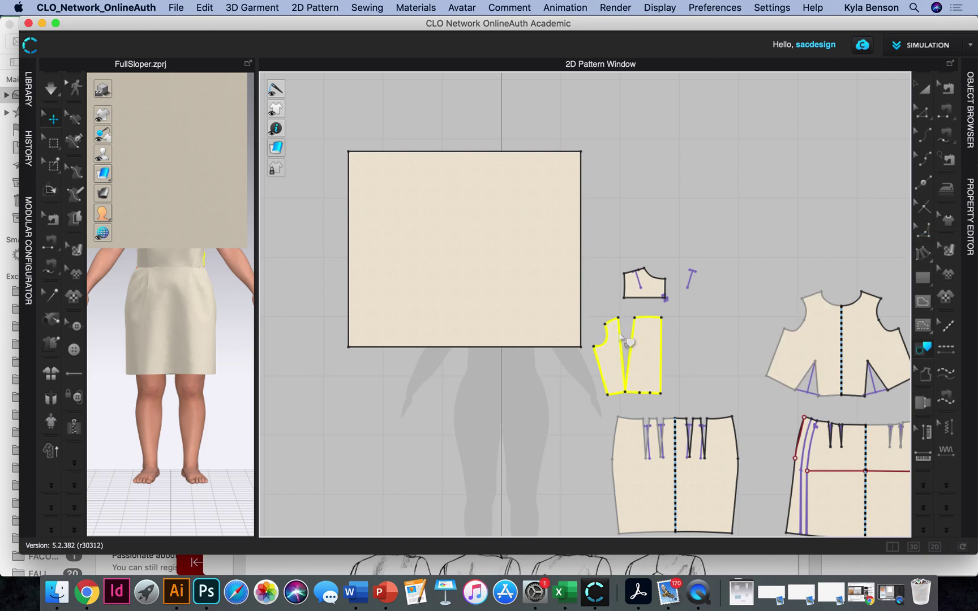
Step: Trace the selected outer edges of the two lower back panels as an internal shape
right_click(652, 316)
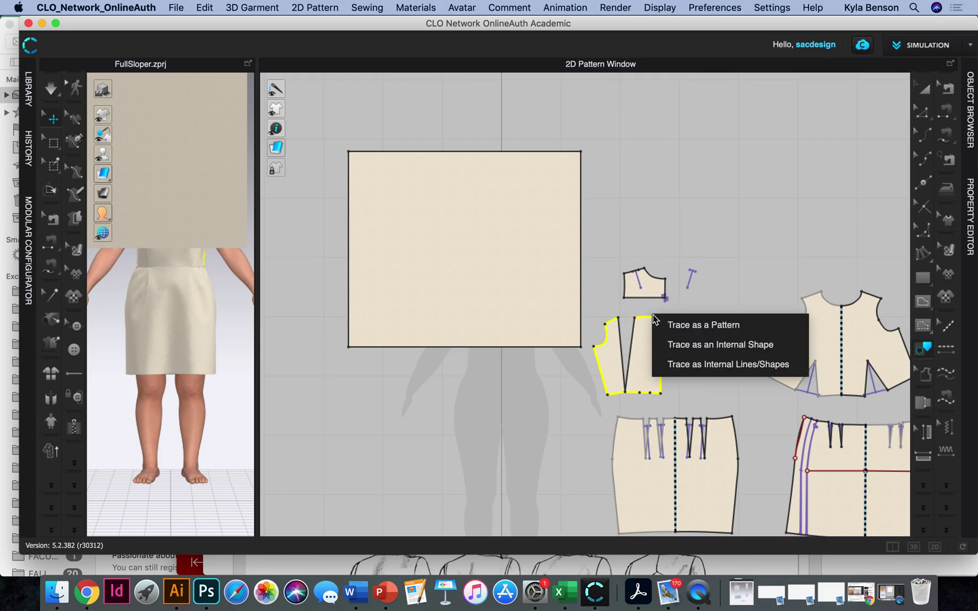
click(718, 346)
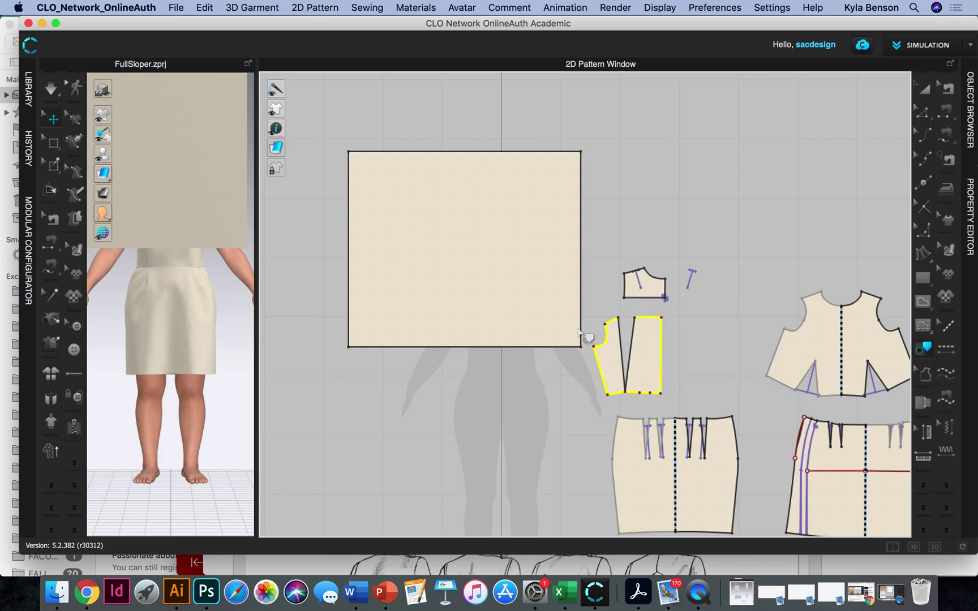
right_click(652, 319)
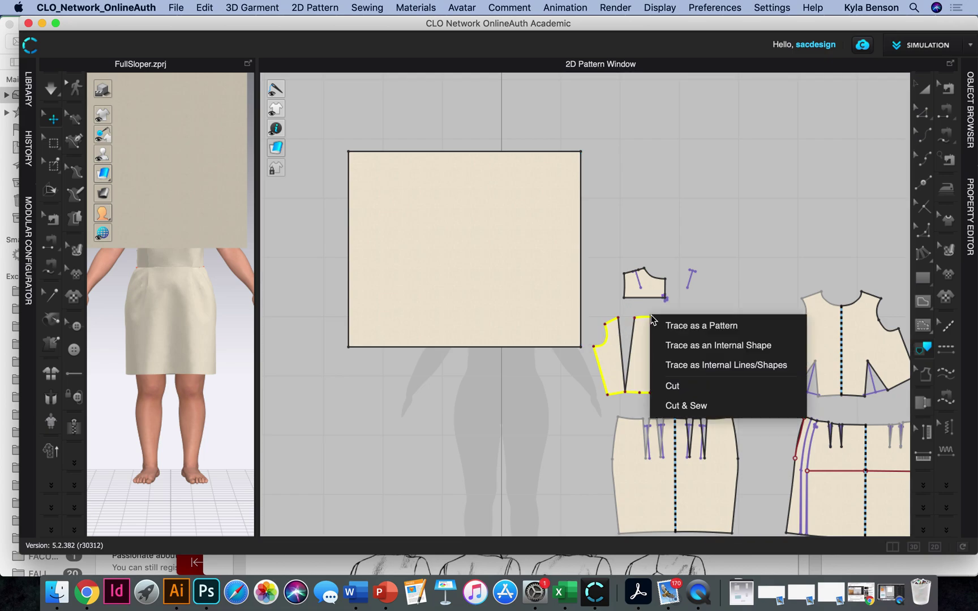
click(474, 259)
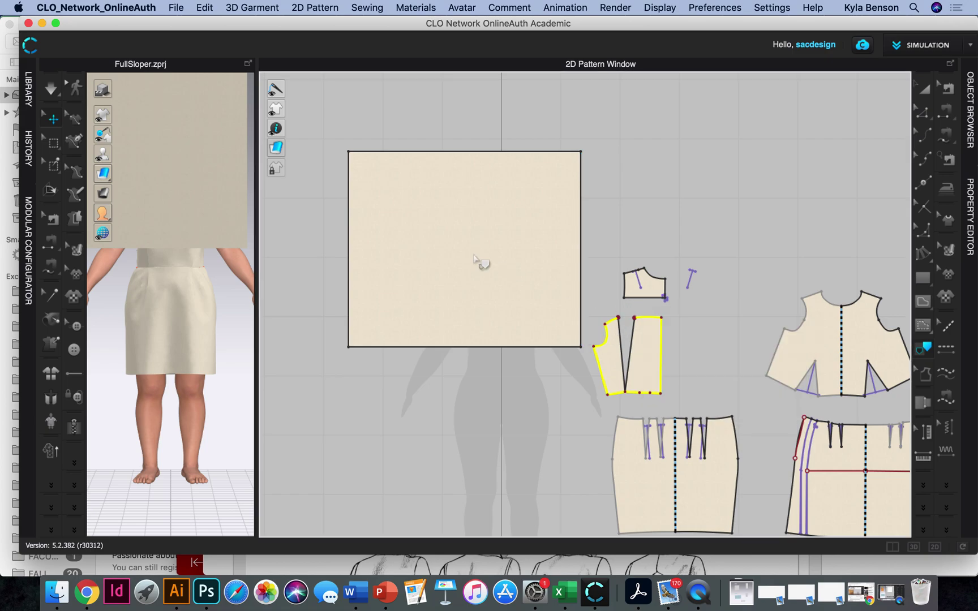
Step: Try to trace the center back panel's upper edge as a pattern
right_click(649, 321)
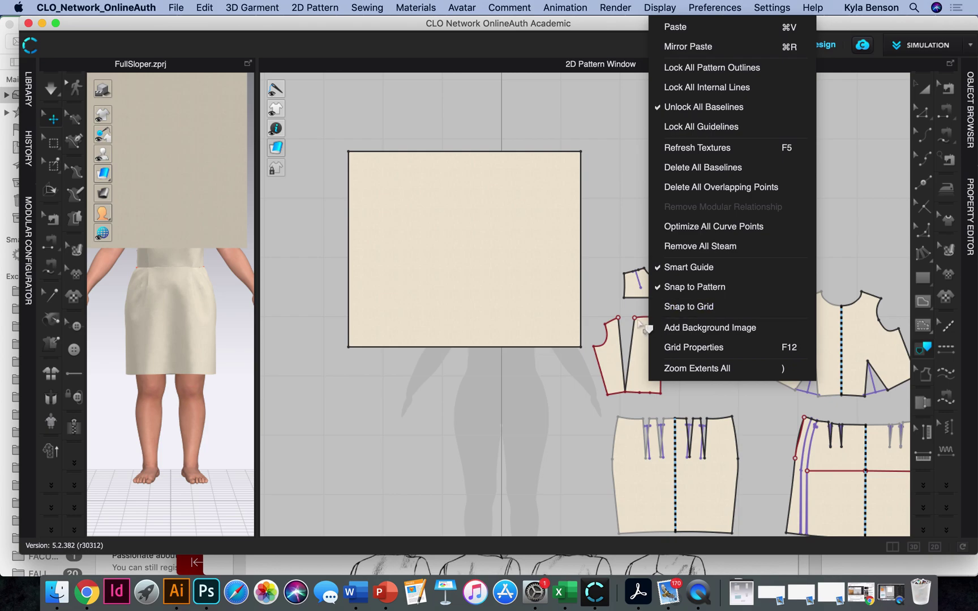
click(644, 320)
right_click(642, 318)
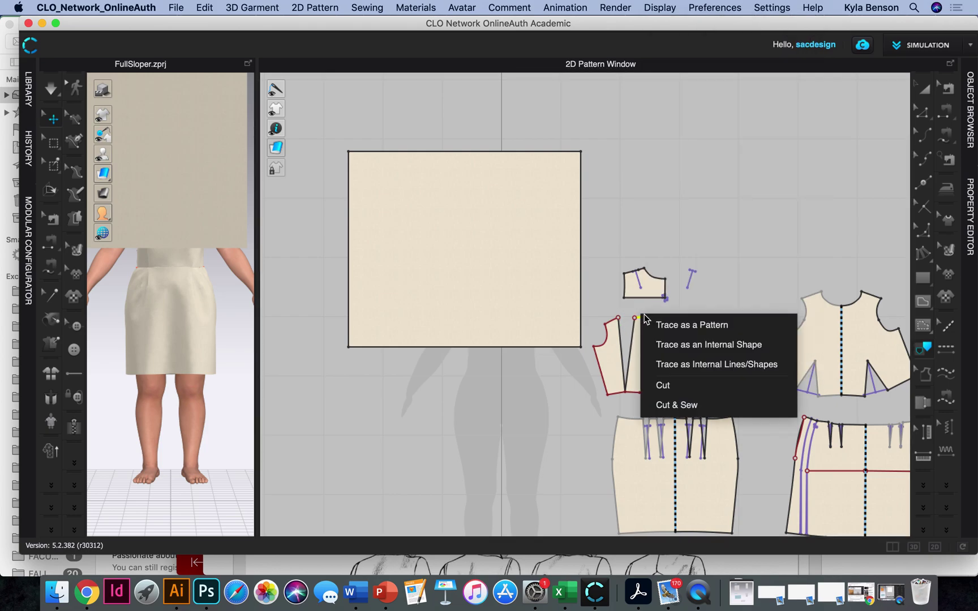
click(679, 326)
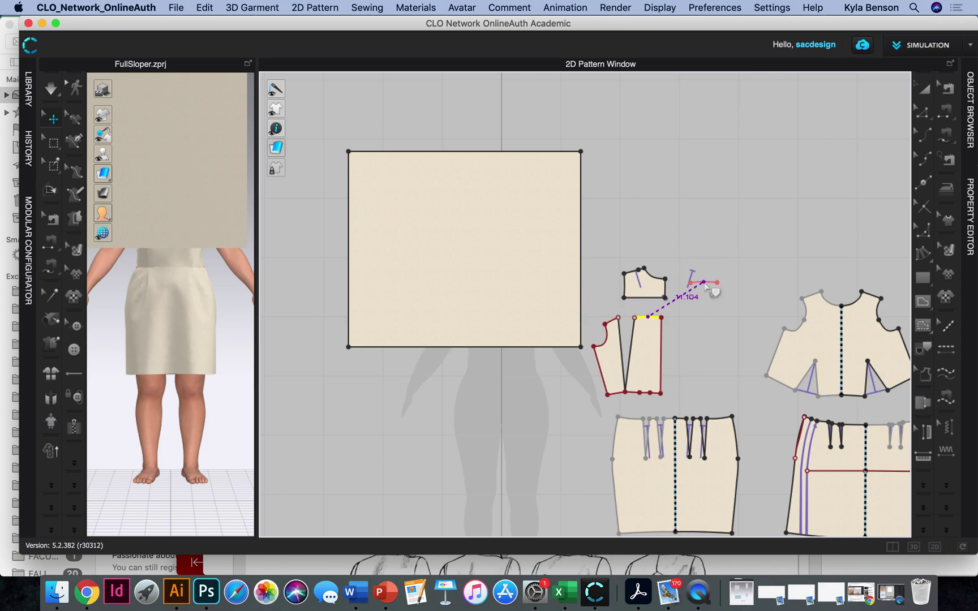
click(666, 317)
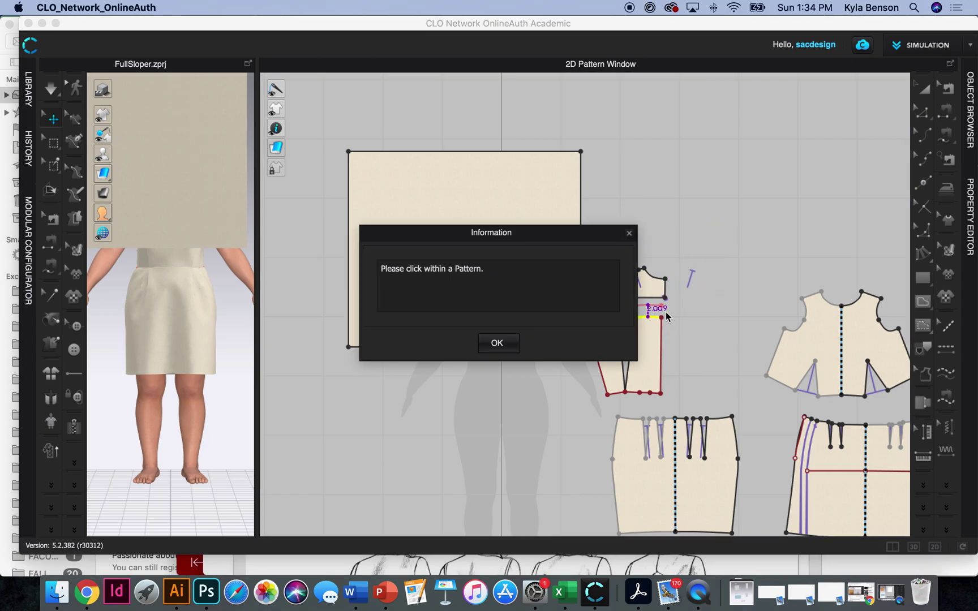
click(498, 343)
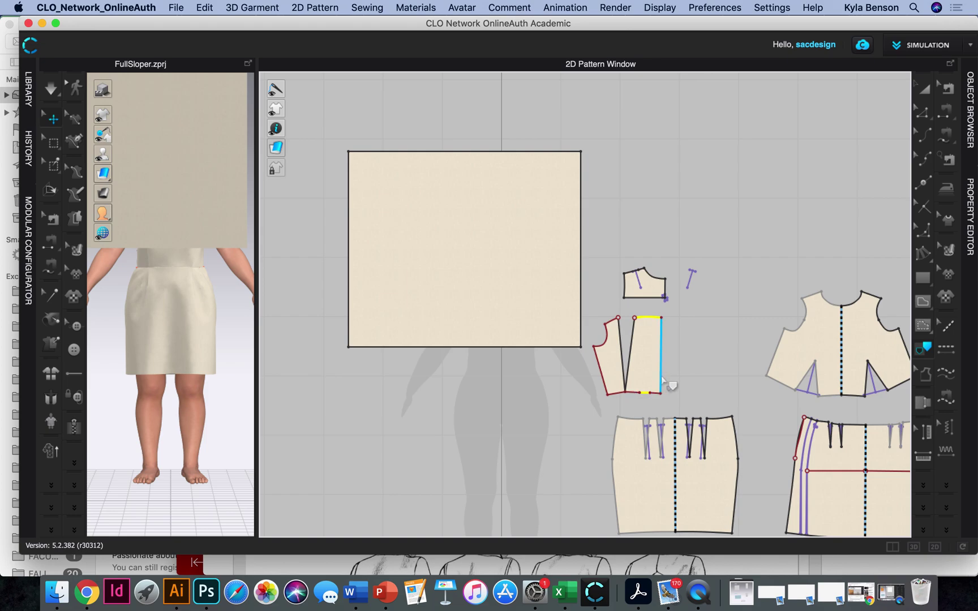
Step: Trace the outer edges of the two lower back panels as a pattern placed inside the large rectangle, with center back near its right edge
scroll(665, 396, up, 5)
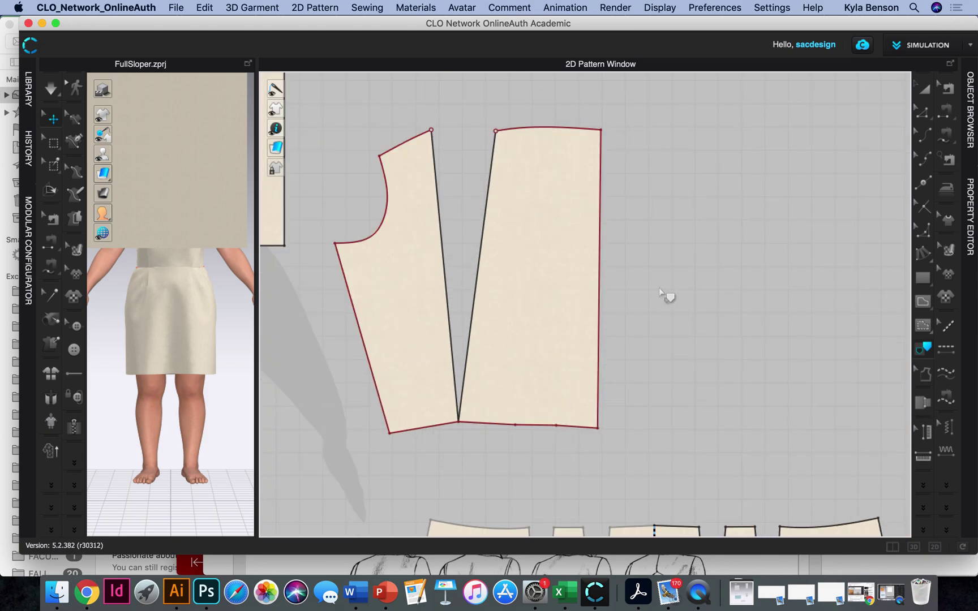
click(588, 130)
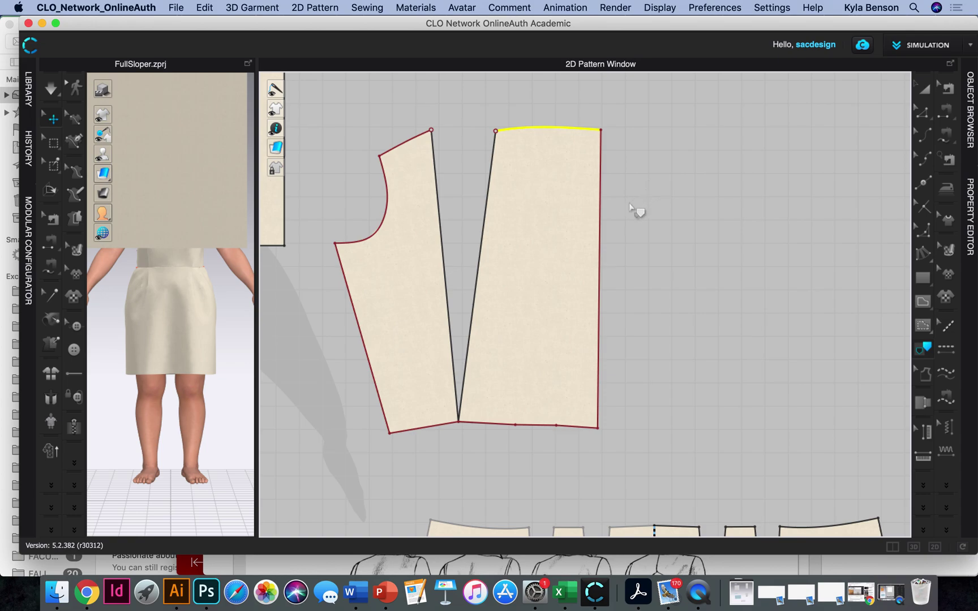
shift+click(603, 237)
shift+click(585, 428)
shift+click(537, 425)
shift+click(487, 423)
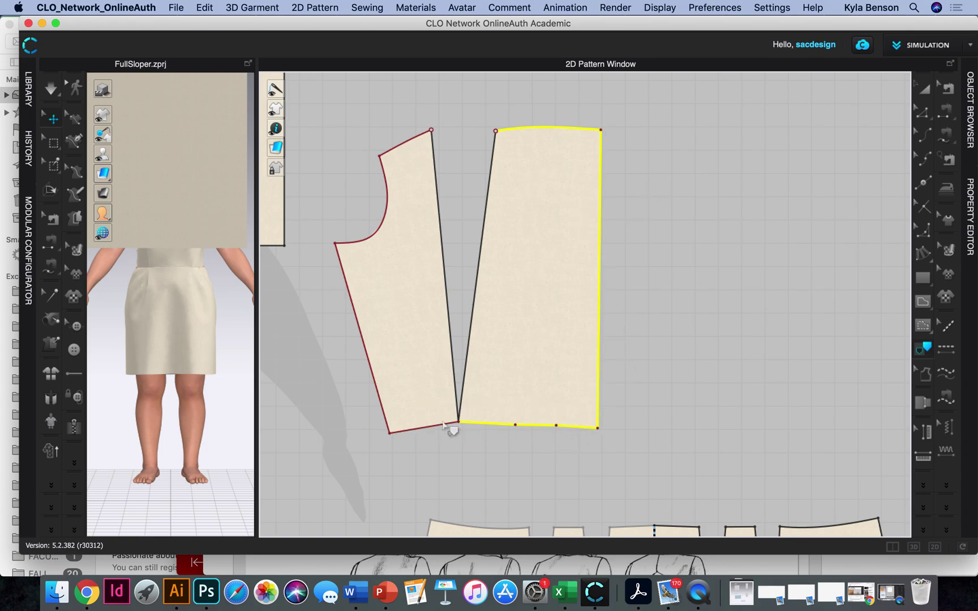
shift+click(423, 428)
shift+click(378, 390)
shift+click(373, 243)
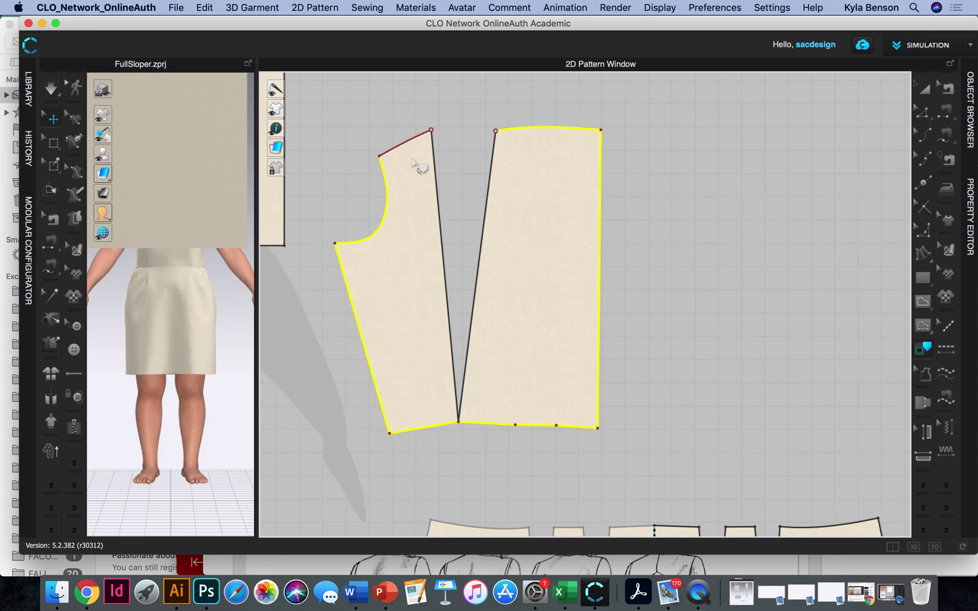
scroll(406, 148, down, 5)
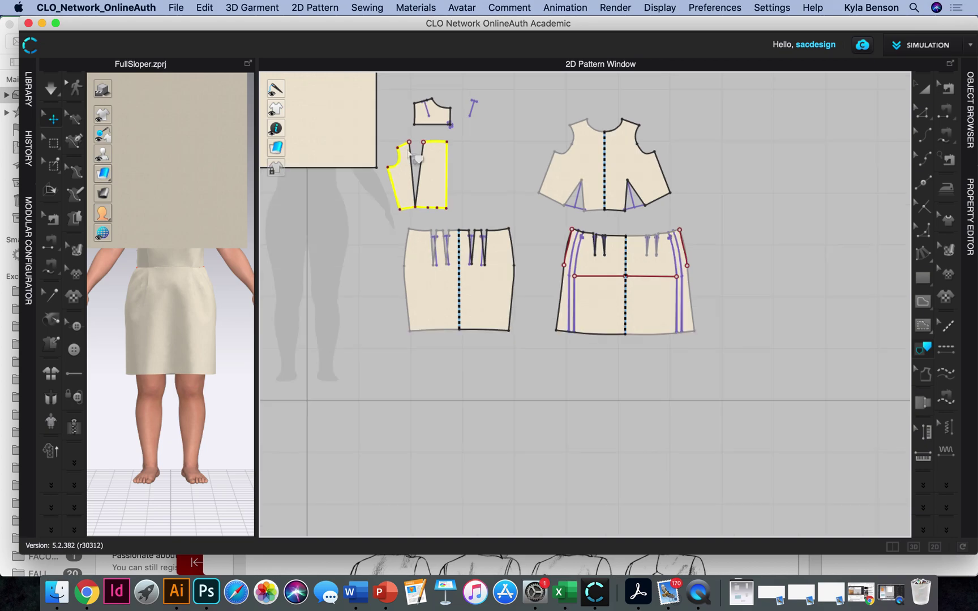
right_click(450, 175)
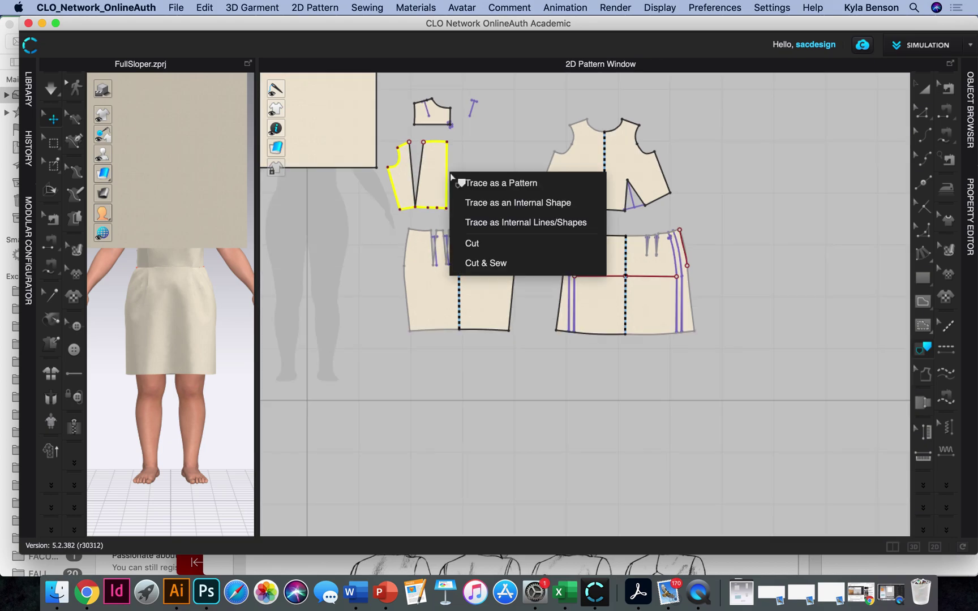
click(486, 183)
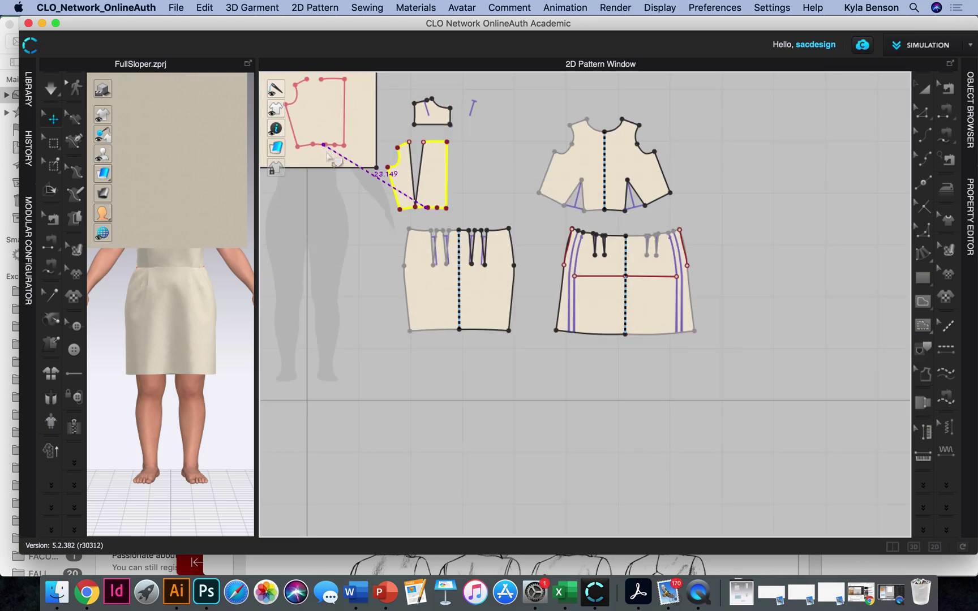
click(357, 162)
Step: Add notches at the two open ends of the traced outline's upper edge
scroll(360, 209, up, 2)
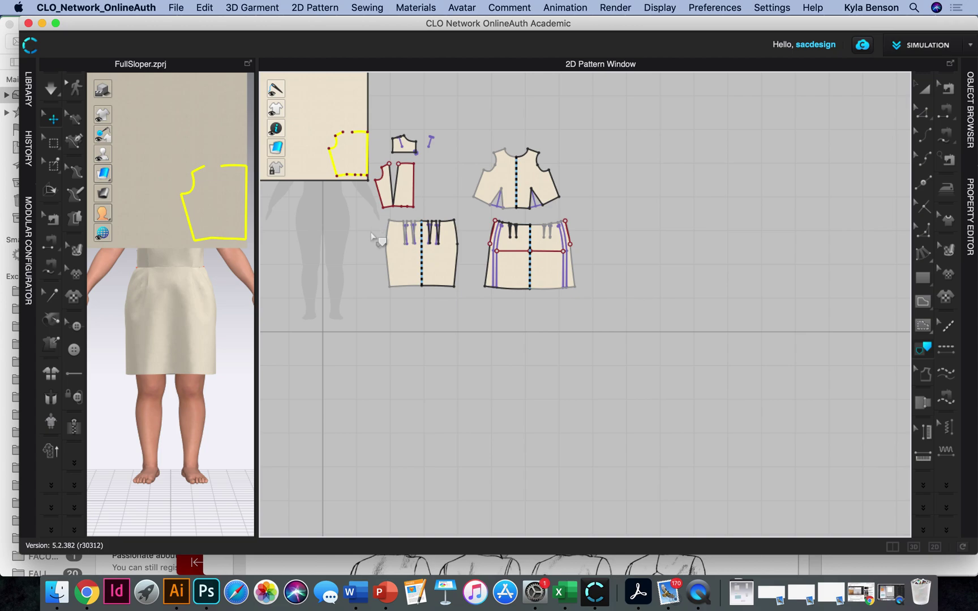
middle_drag(384, 209, 501, 440)
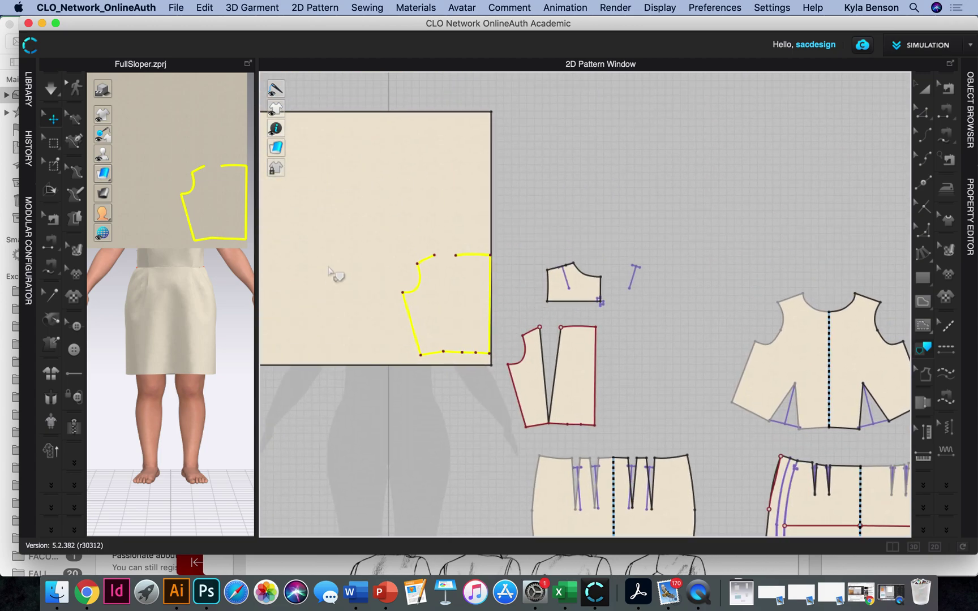
scroll(339, 269, up, 4)
scroll(557, 303, down, 1)
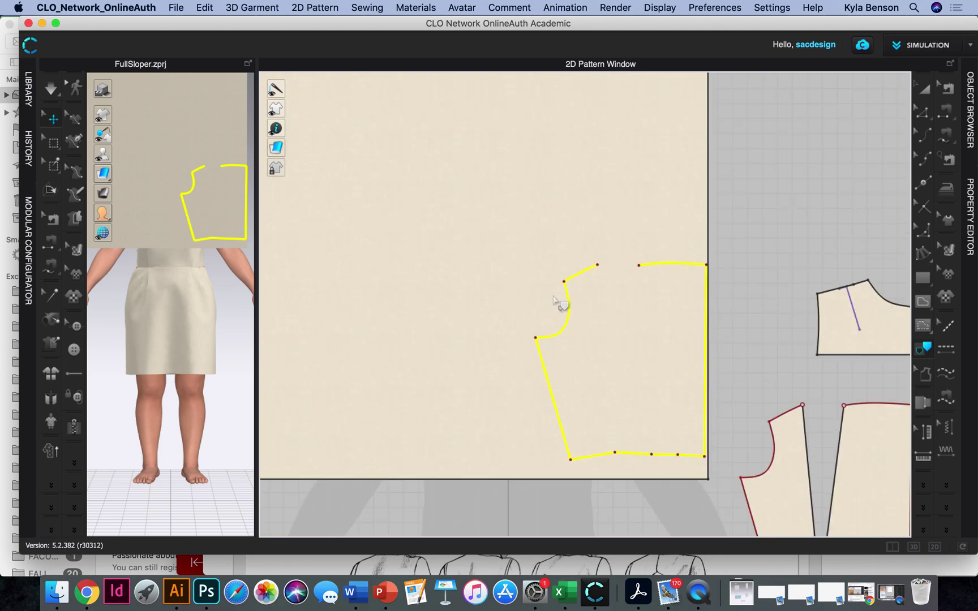
middle_drag(558, 303, 433, 275)
click(925, 210)
click(471, 240)
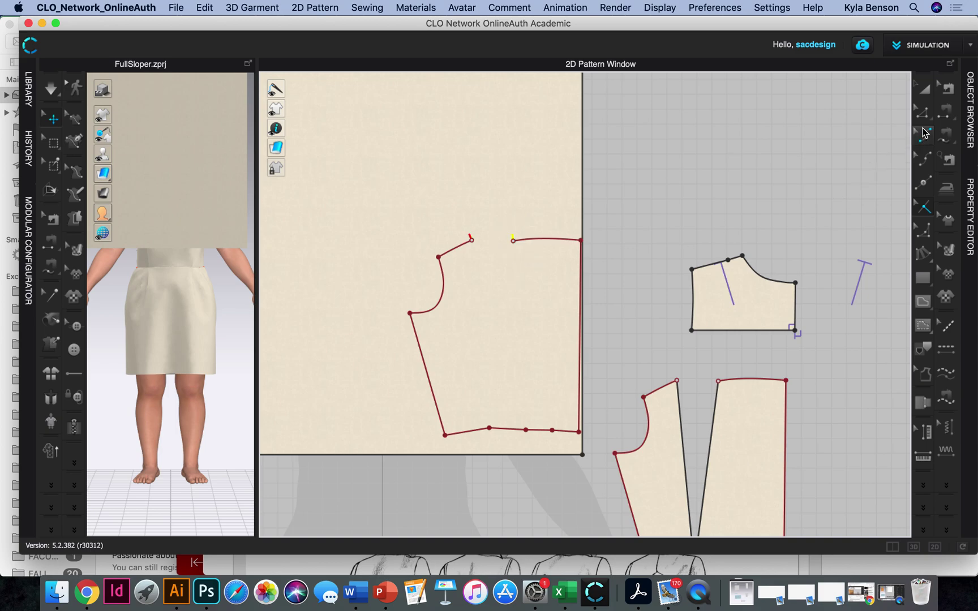
click(924, 134)
click(942, 153)
click(918, 119)
click(927, 141)
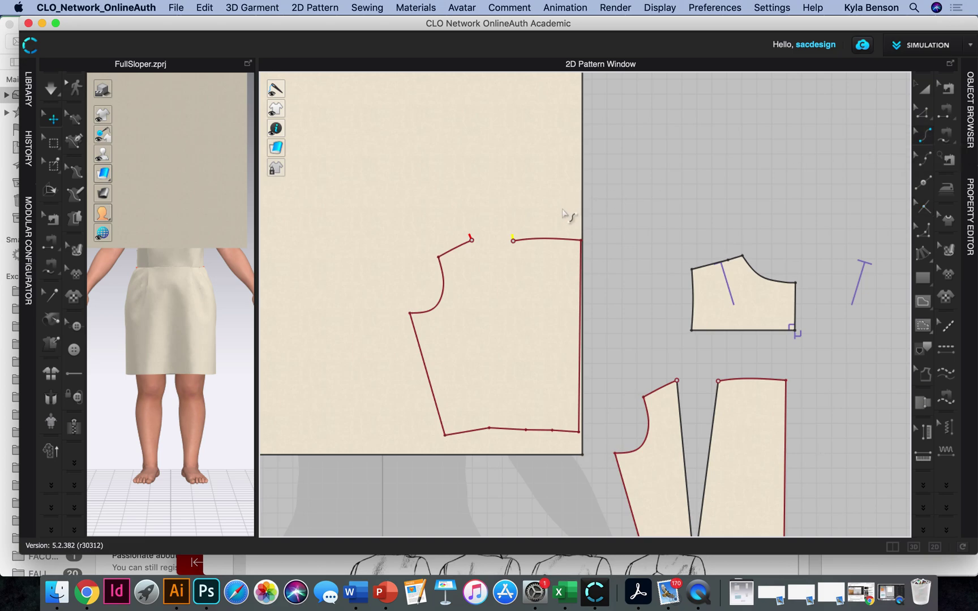
scroll(508, 247, up, 3)
scroll(509, 248, down, 2)
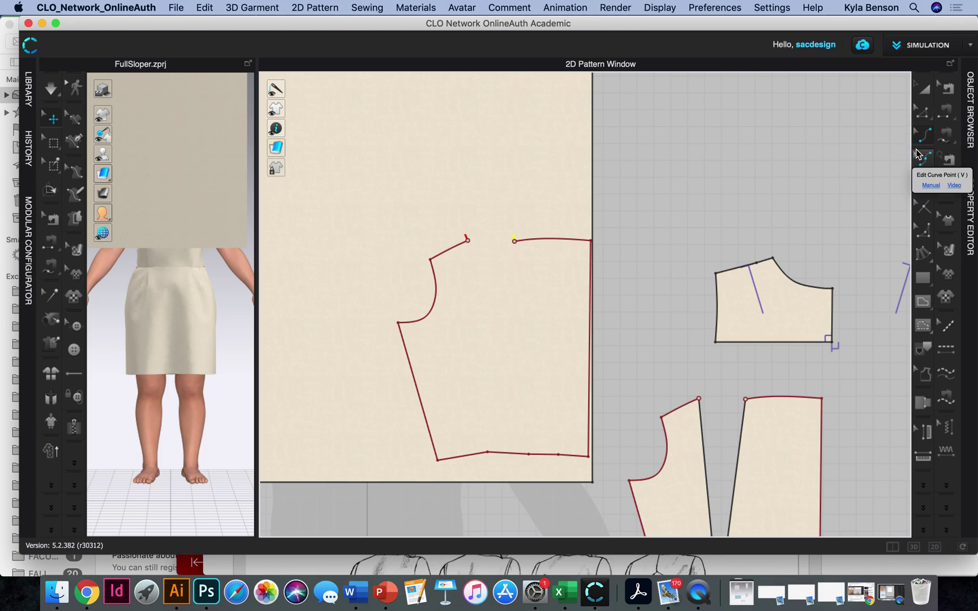
Step: Try to extend the open end on the armhole side to the rectangle's pattern outline, and undo it
click(923, 112)
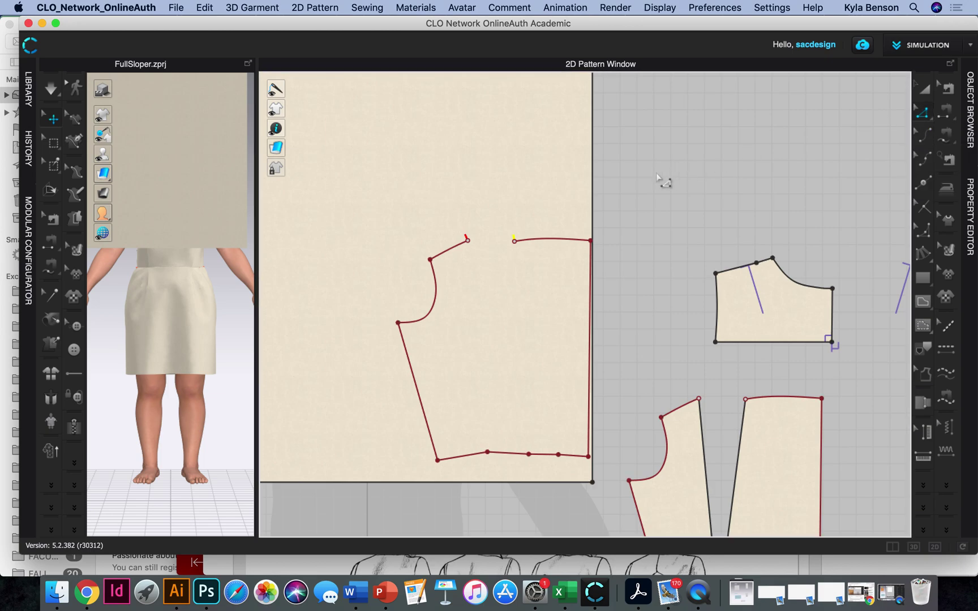
click(467, 240)
right_click(468, 240)
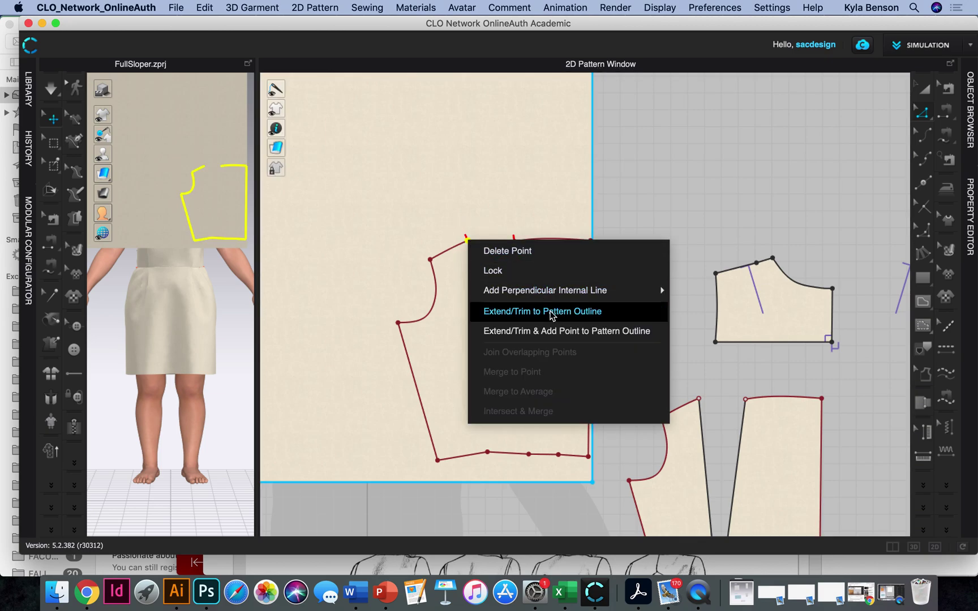
click(552, 312)
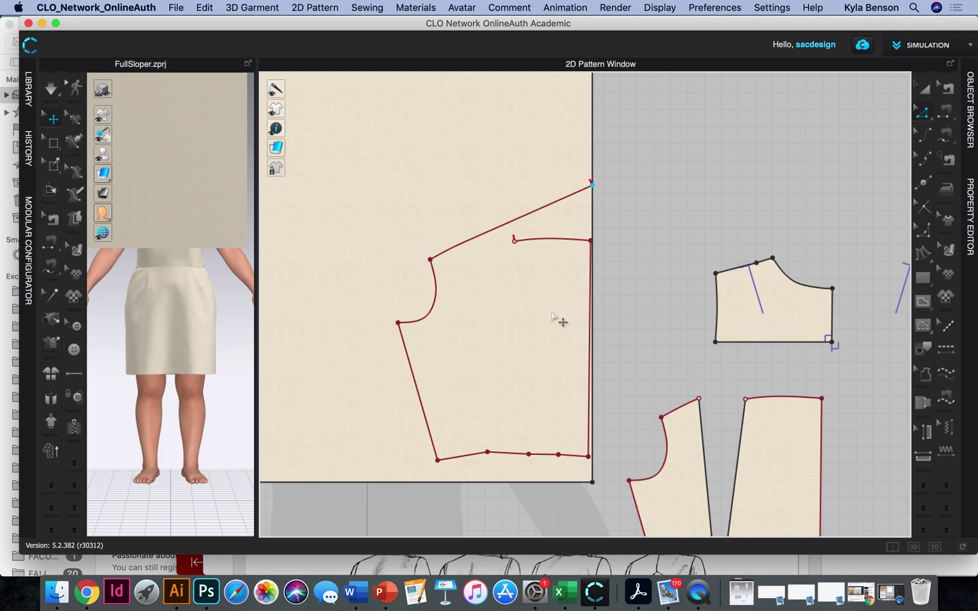
key(super+z)
Step: Add a notch and a point just before the open end of the traced upper edge on the armhole side
scroll(490, 253, up, 5)
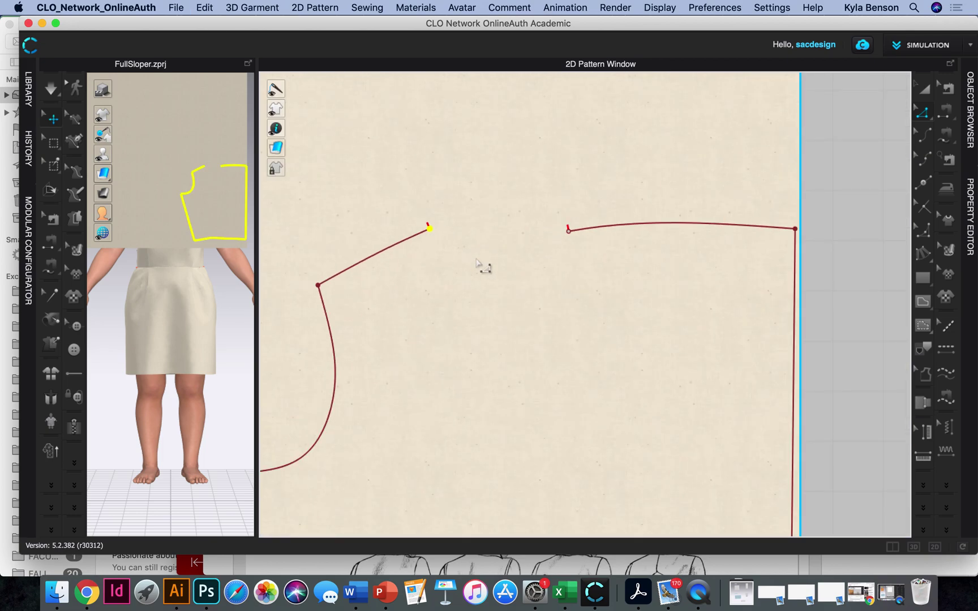
scroll(432, 238, up, 5)
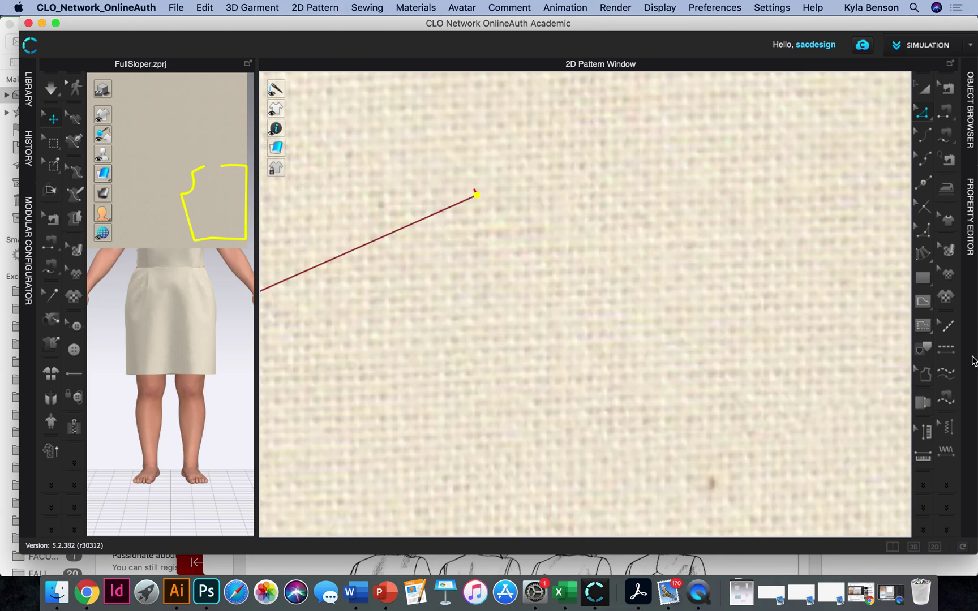
click(923, 207)
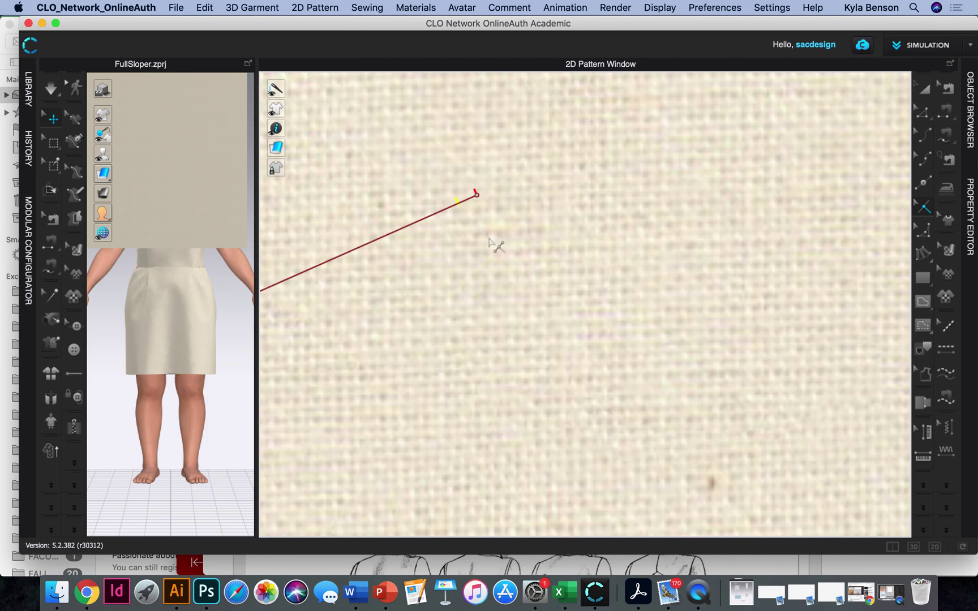
scroll(490, 240, down, 5)
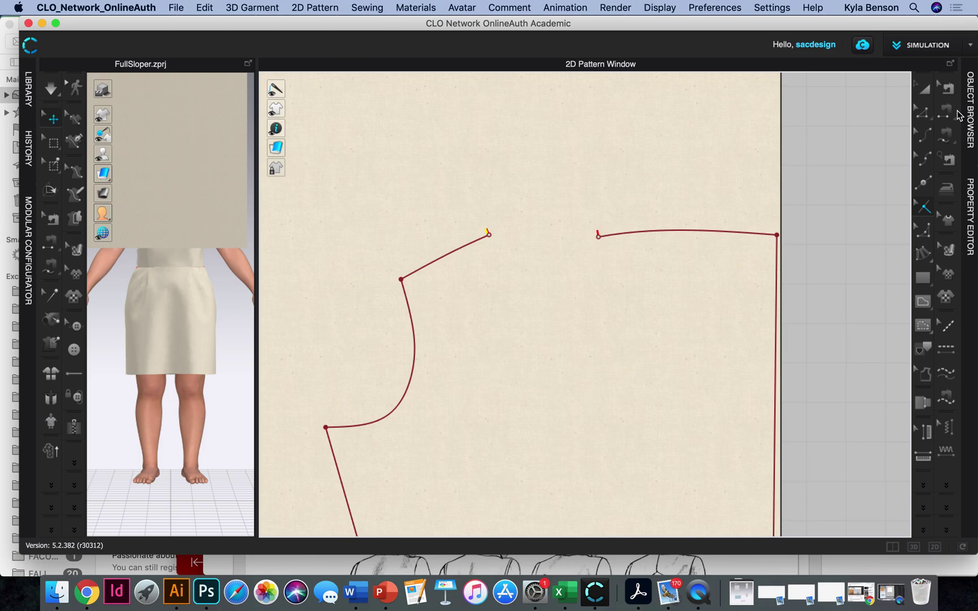
click(490, 233)
click(530, 240)
scroll(497, 240, up, 6)
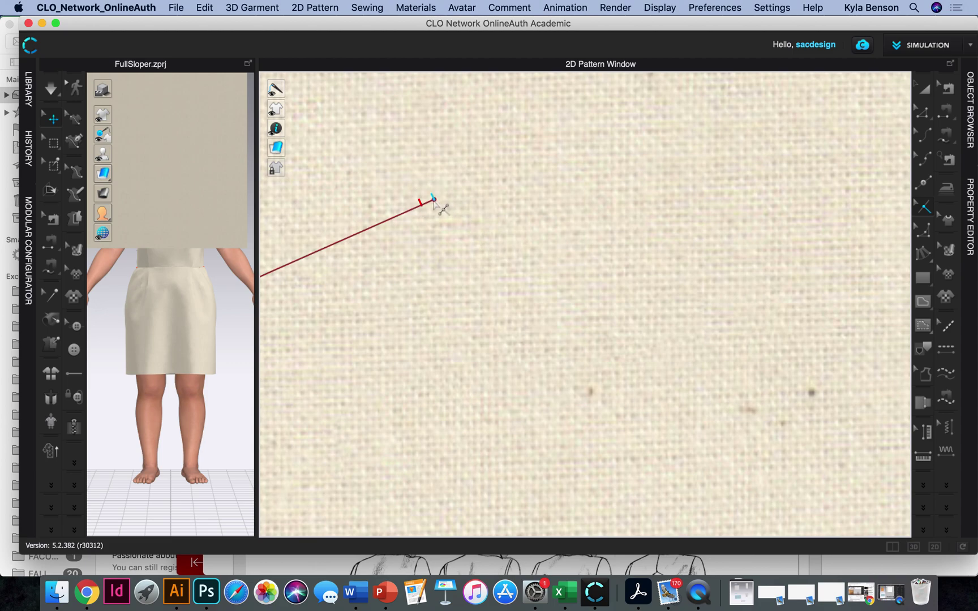
click(923, 182)
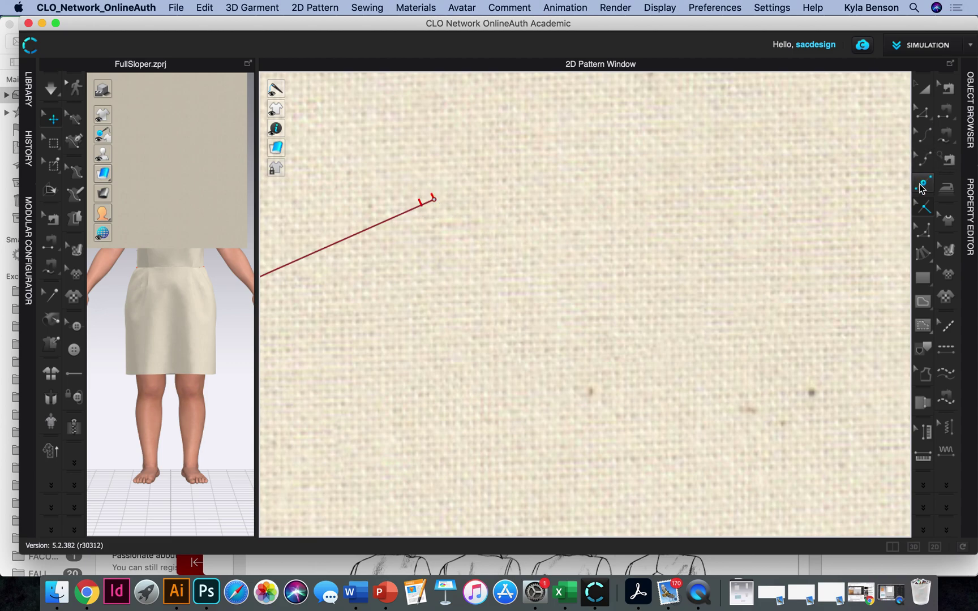
click(422, 206)
scroll(502, 266, down, 4)
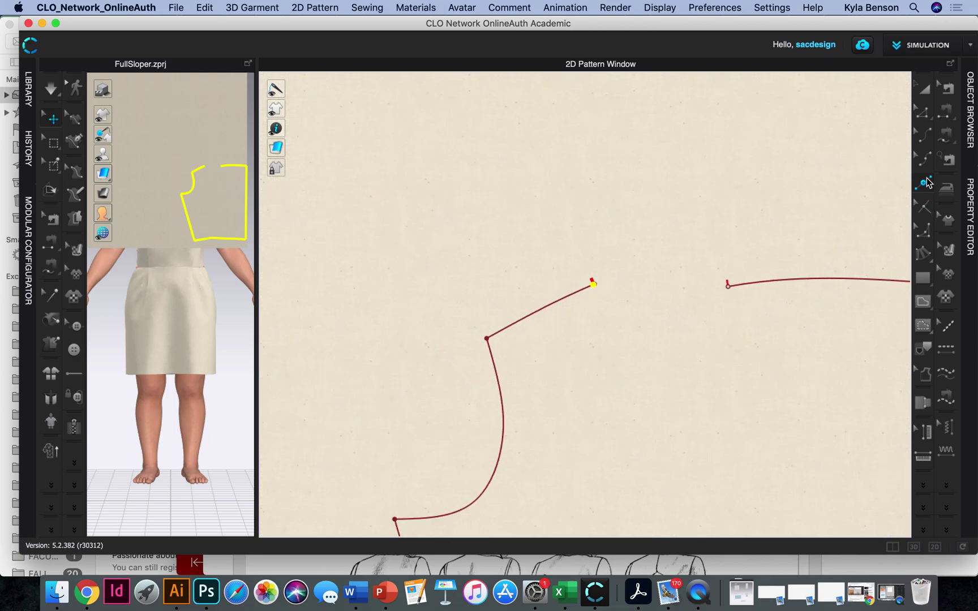
Step: Move the armhole-side end point across the gap onto the center back open end, and join the overlapping points
click(923, 112)
scroll(594, 284, up, 5)
drag(581, 290, 732, 363)
scroll(744, 360, down, 4)
scroll(849, 378, up, 3)
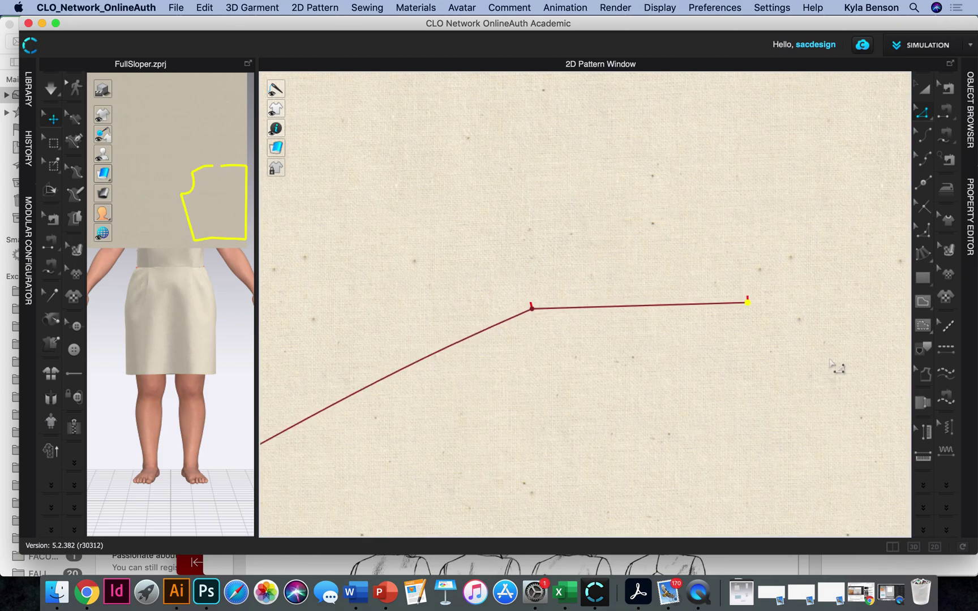
right_drag(836, 372, 633, 363)
drag(546, 304, 733, 322)
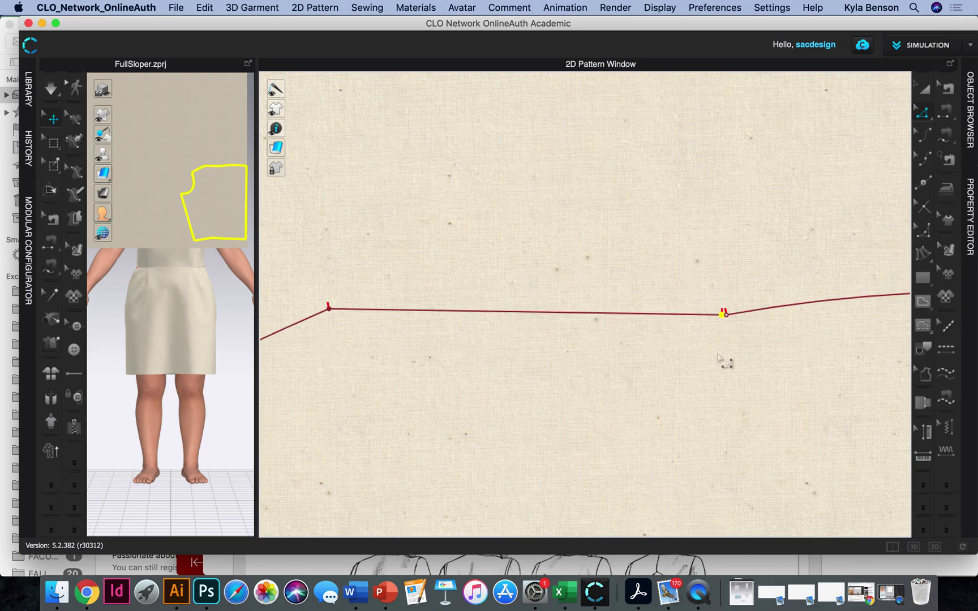
scroll(729, 342, up, 3)
drag(716, 255, 761, 283)
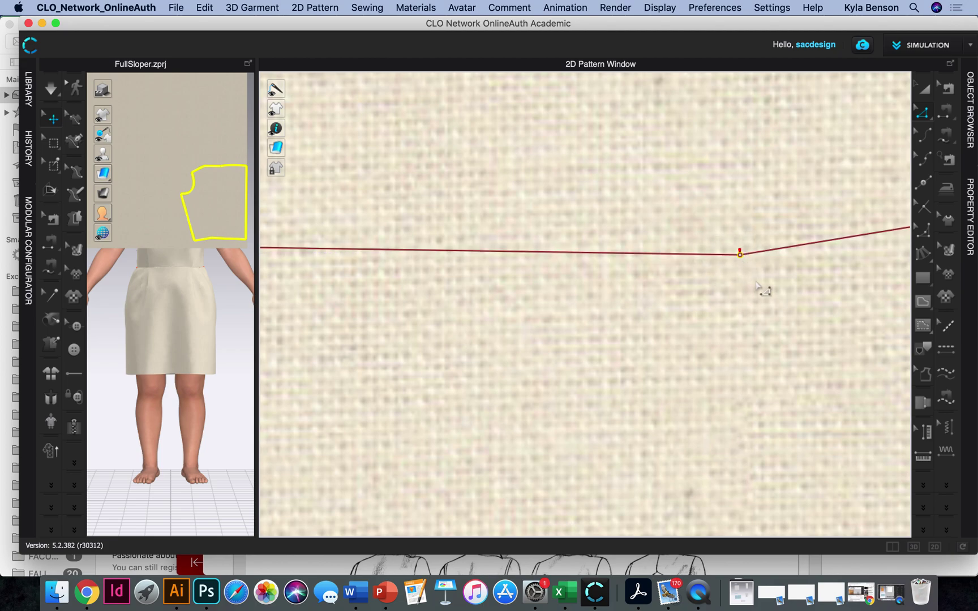
right_click(739, 254)
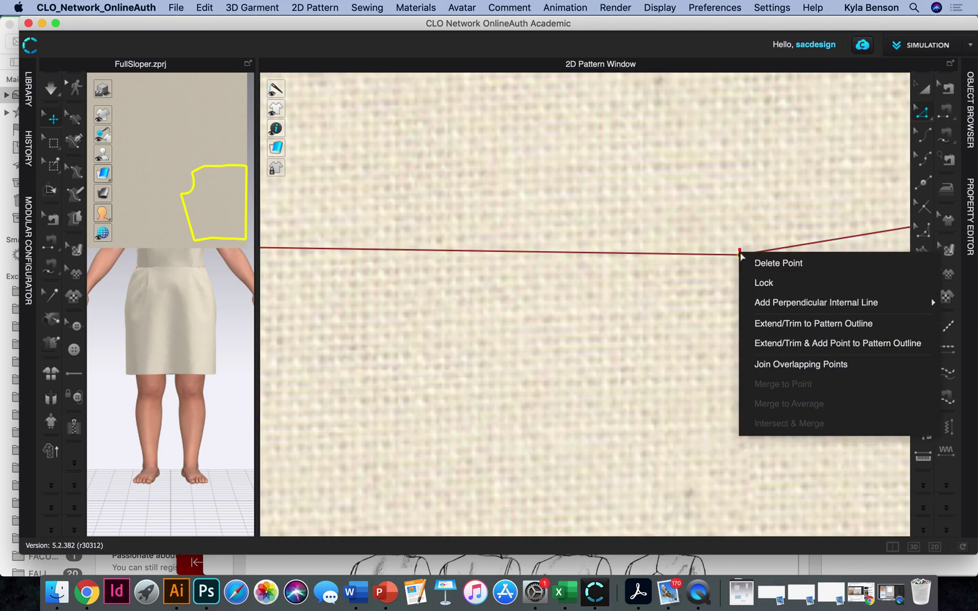
click(797, 366)
scroll(786, 349, down, 5)
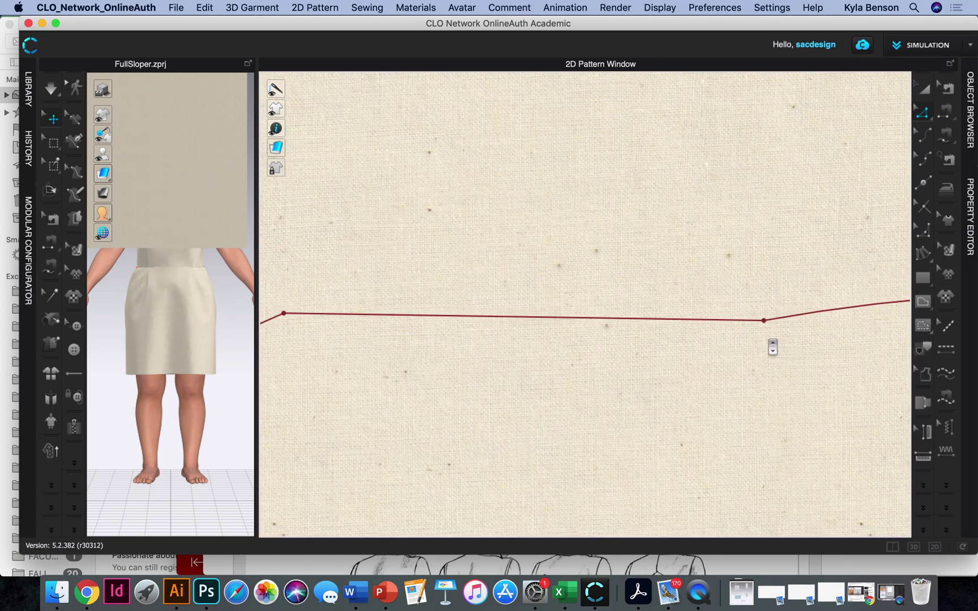
right_drag(773, 373, 703, 330)
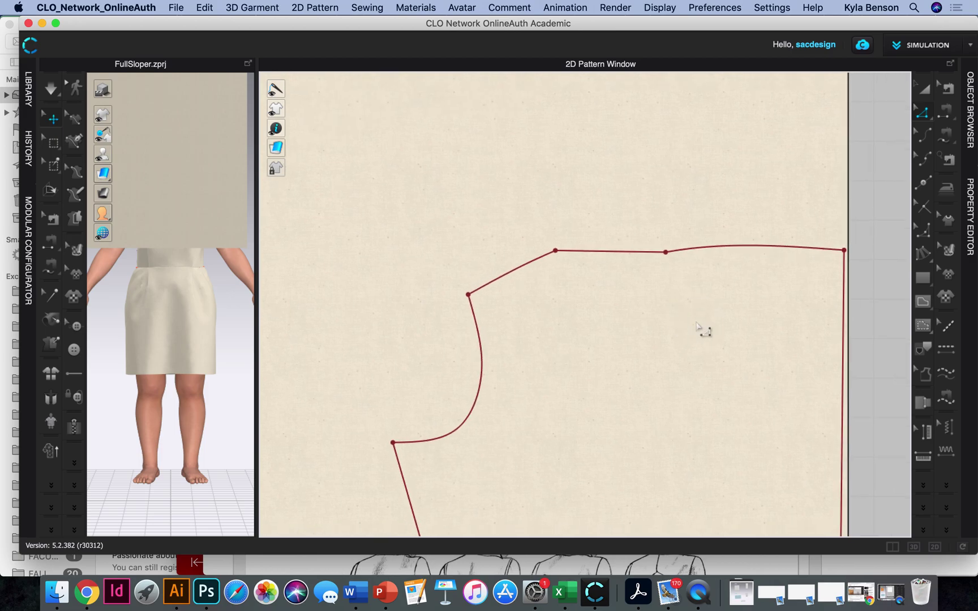
Step: Notch the upper edge of the closed outline at both ends of the bridging line across the pleat opening
scroll(677, 324, down, 2)
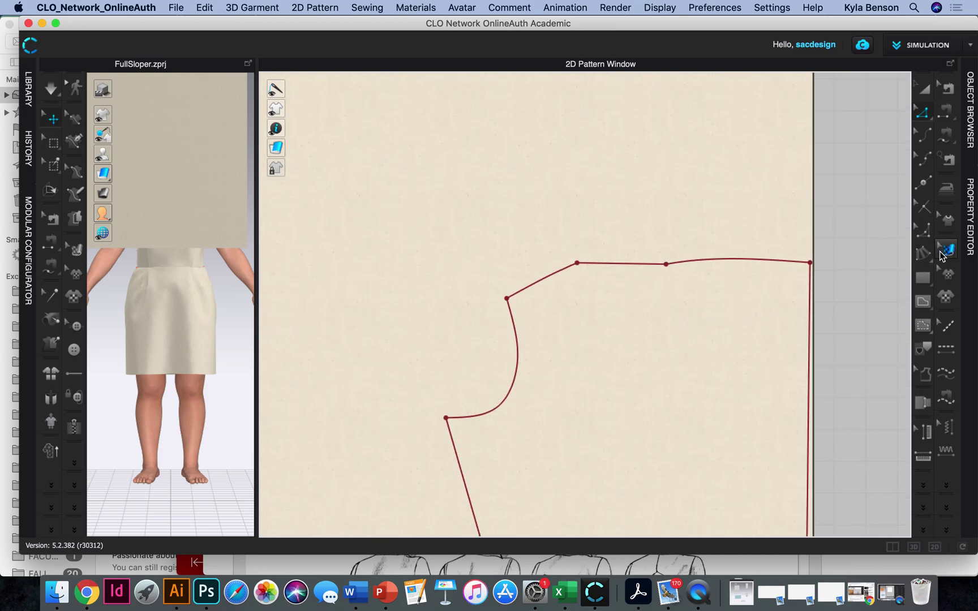
click(664, 263)
click(577, 264)
scroll(688, 328, down, 2)
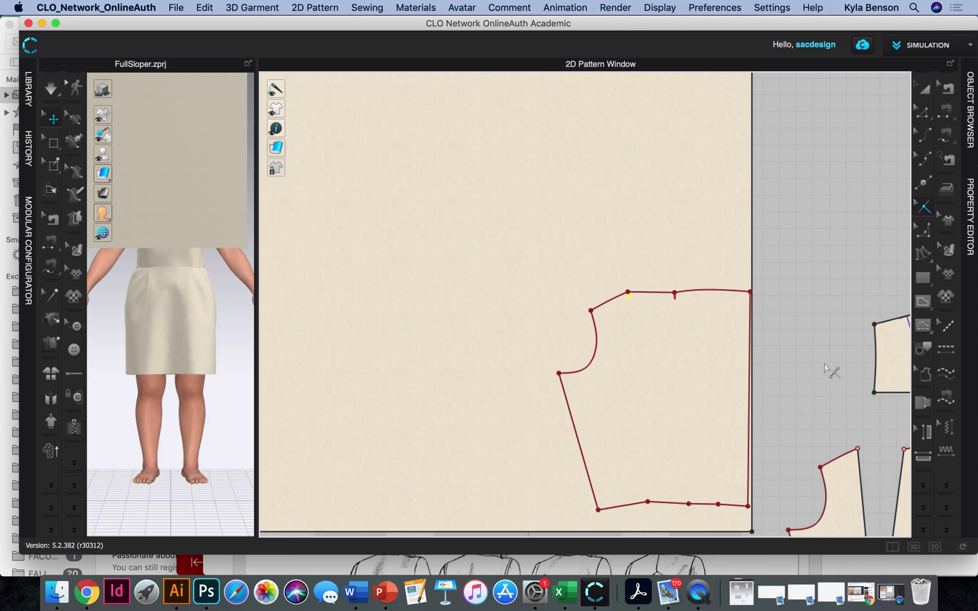
Step: Convert the two points at the middle of the closed outline's lower edge to curve points
click(926, 349)
click(730, 291)
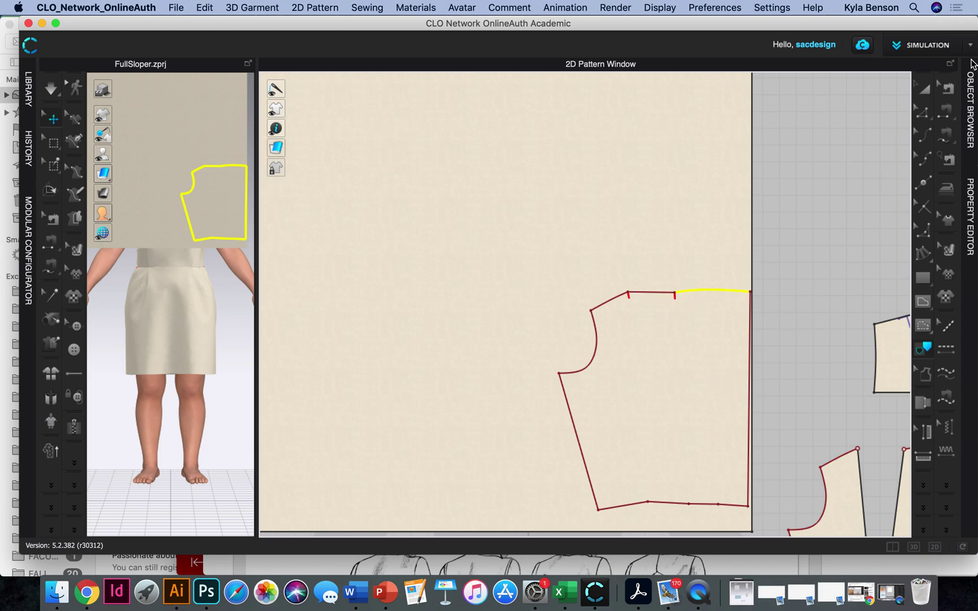
click(926, 117)
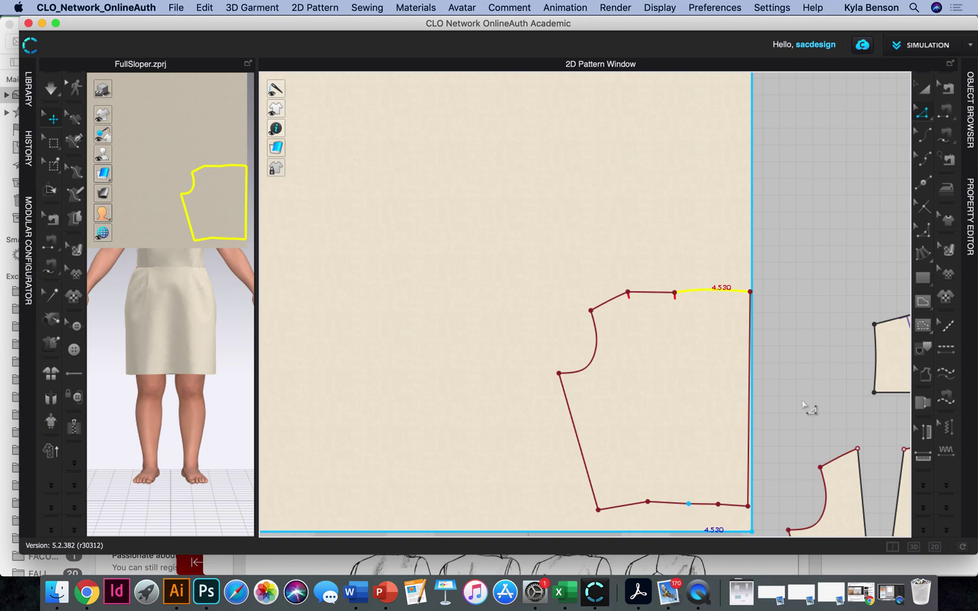
click(689, 504)
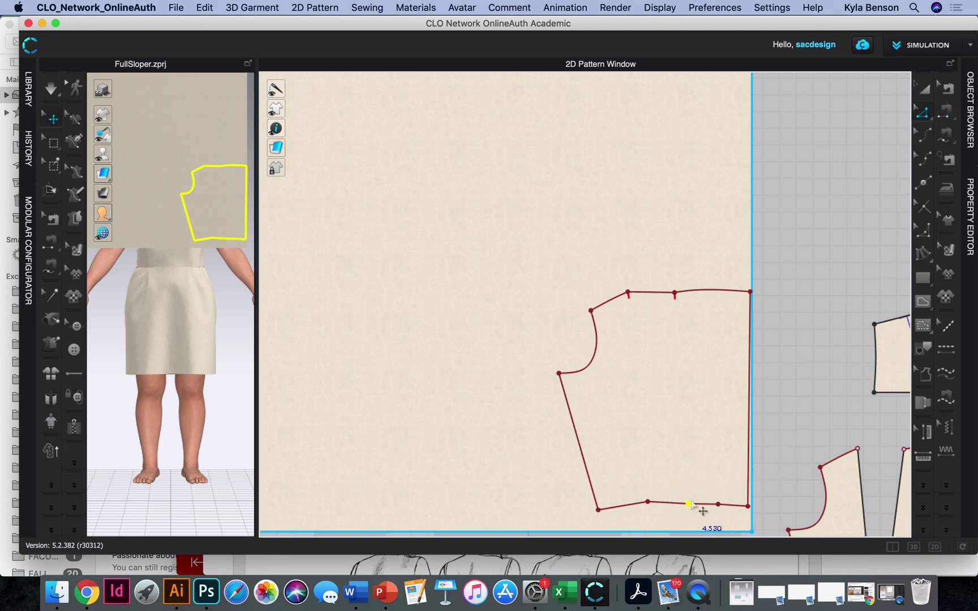
right_click(690, 504)
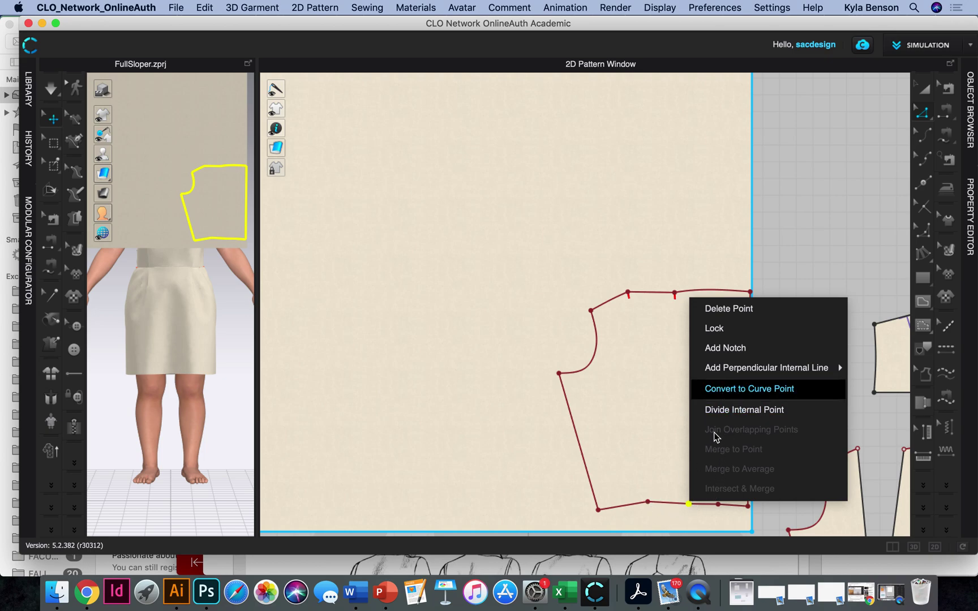
click(660, 507)
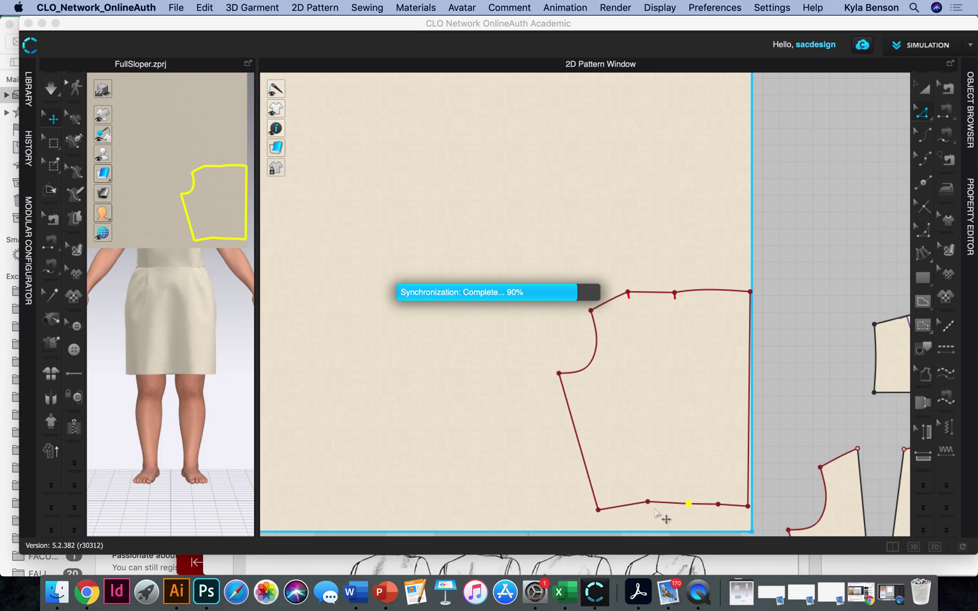
click(648, 502)
right_click(648, 502)
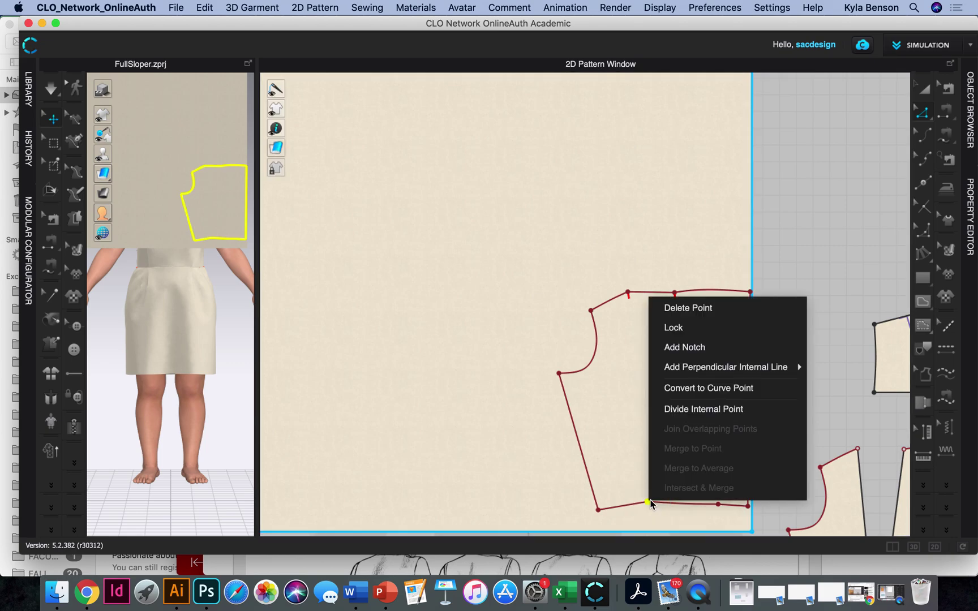
click(726, 389)
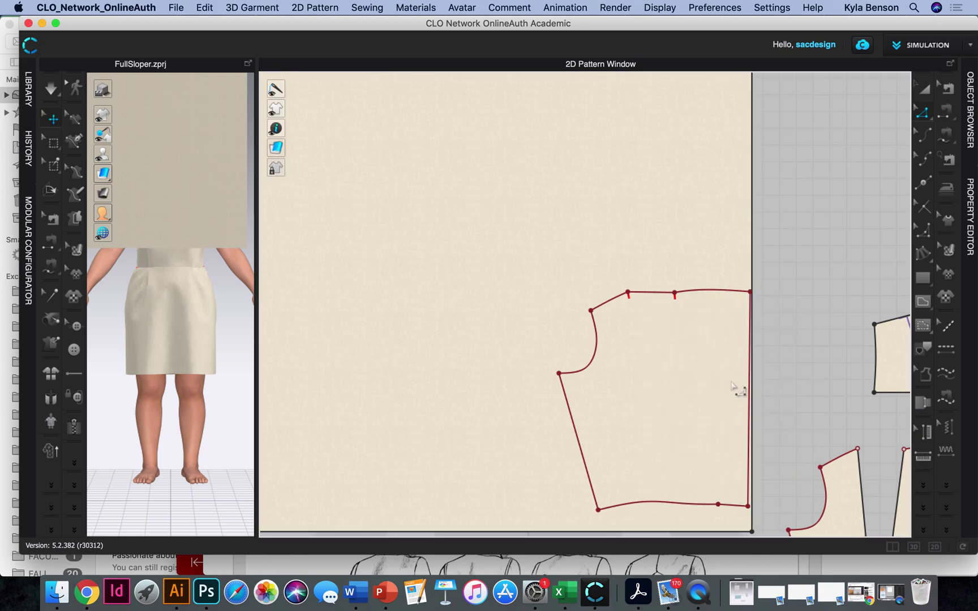
Step: Trace all segments of the closed lower back outline as a new pattern and place it above the back yoke, beside the rectangle
click(924, 345)
click(719, 291)
shift+click(651, 294)
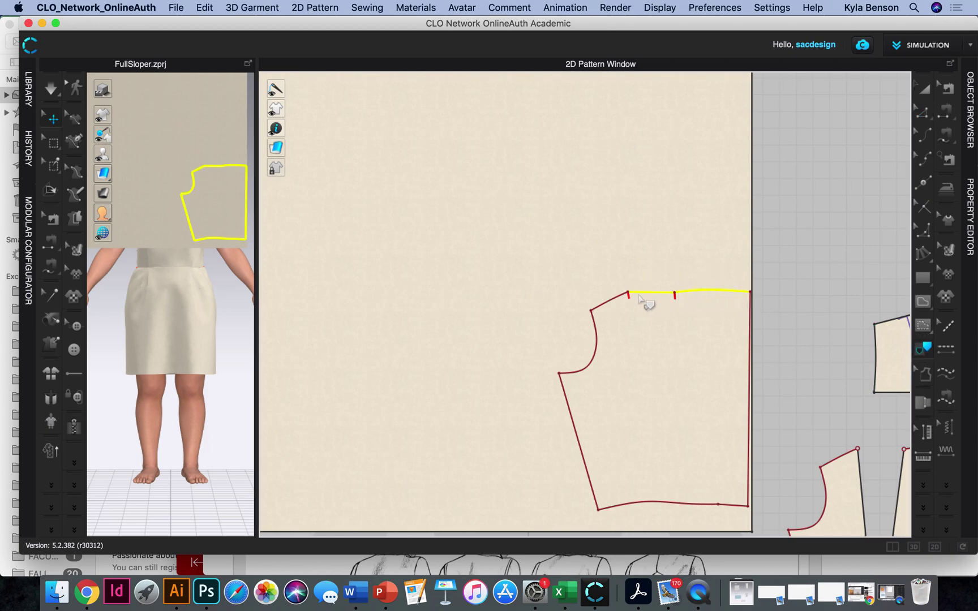
shift+click(614, 301)
shift+click(600, 348)
shift+click(567, 403)
shift+click(648, 503)
shift+click(725, 506)
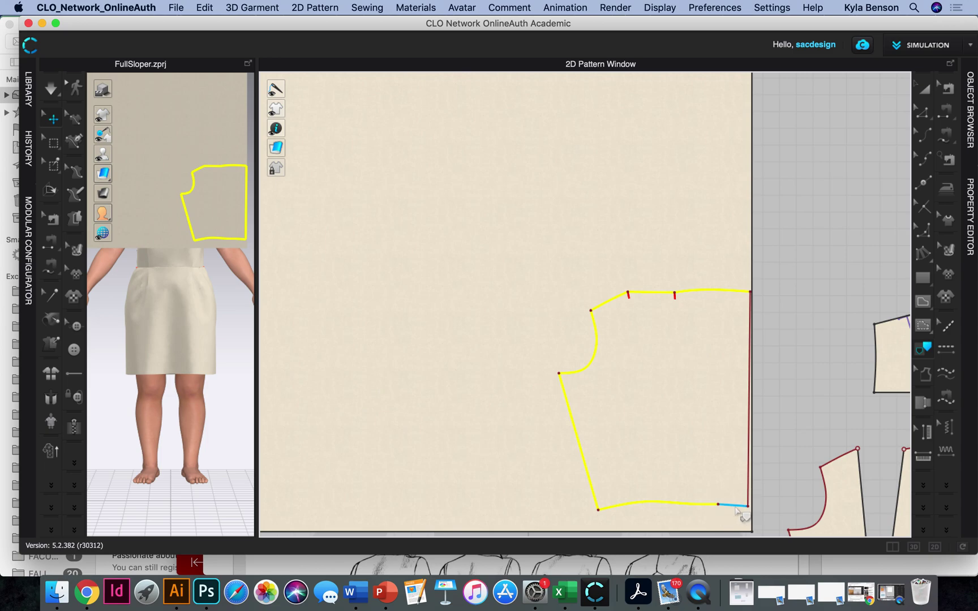
shift+click(749, 465)
right_click(749, 465)
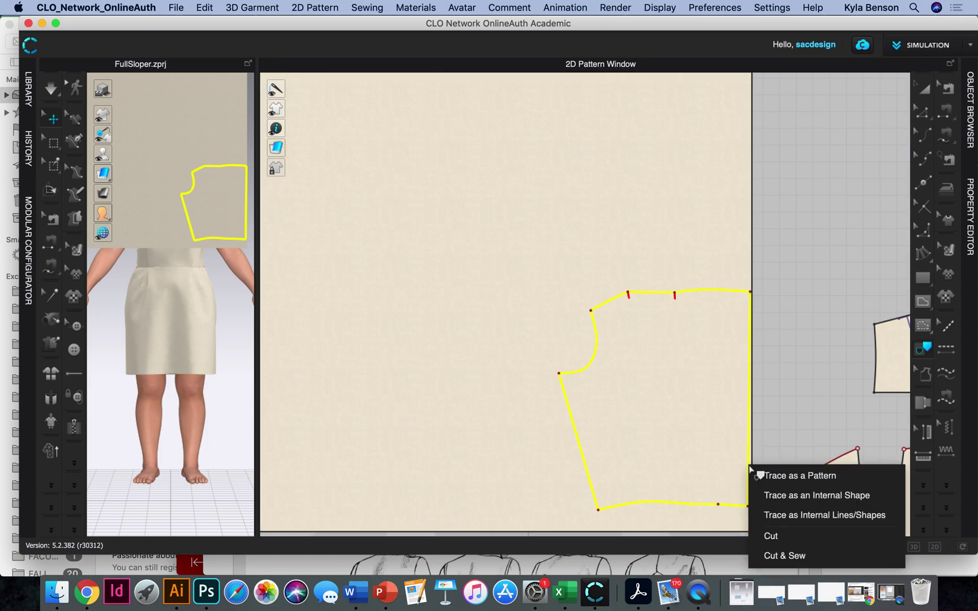
click(815, 477)
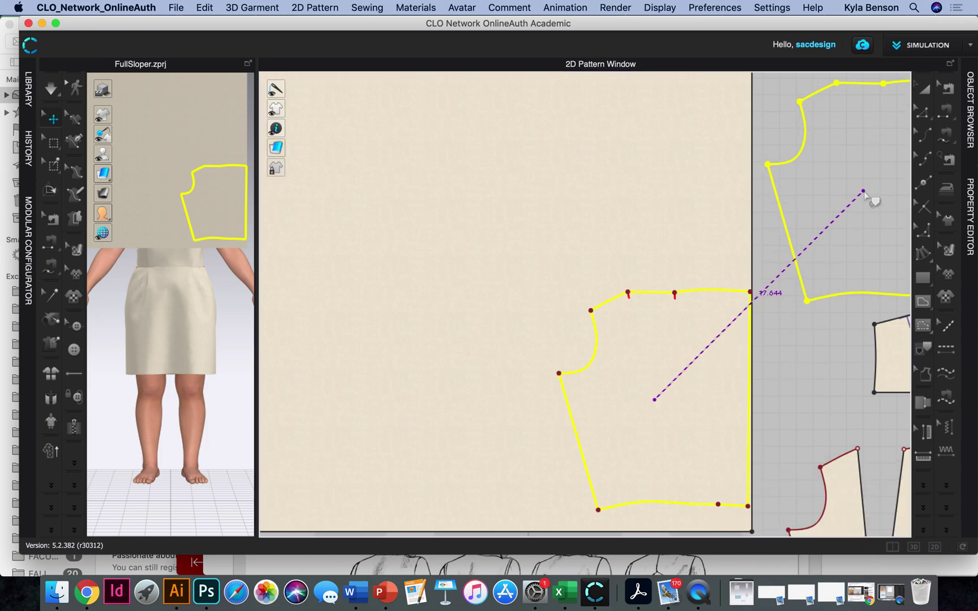
click(862, 168)
Step: Delete the red internal outline and the large rectangle pattern beneath it
scroll(825, 285, down, 5)
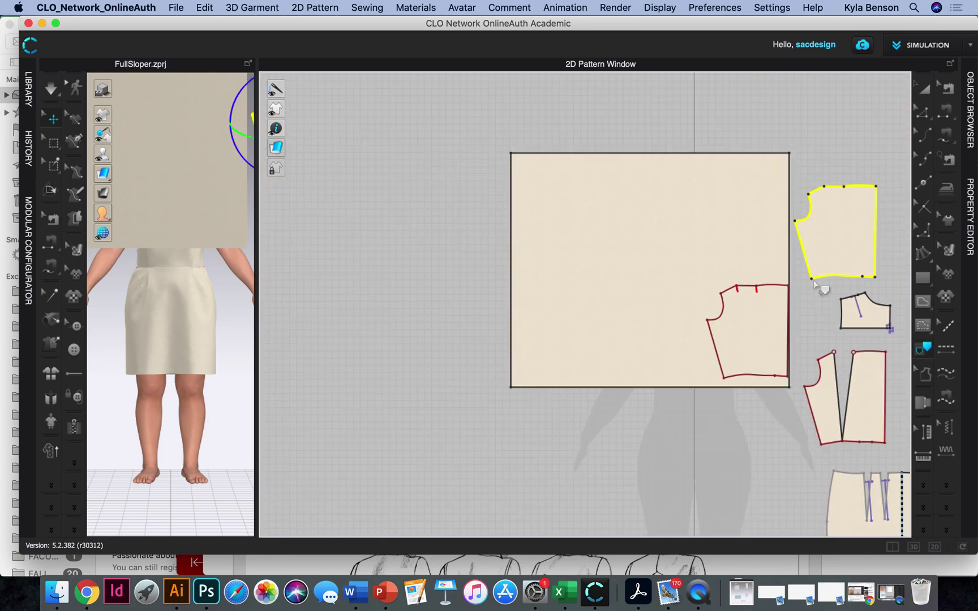
click(917, 87)
click(770, 327)
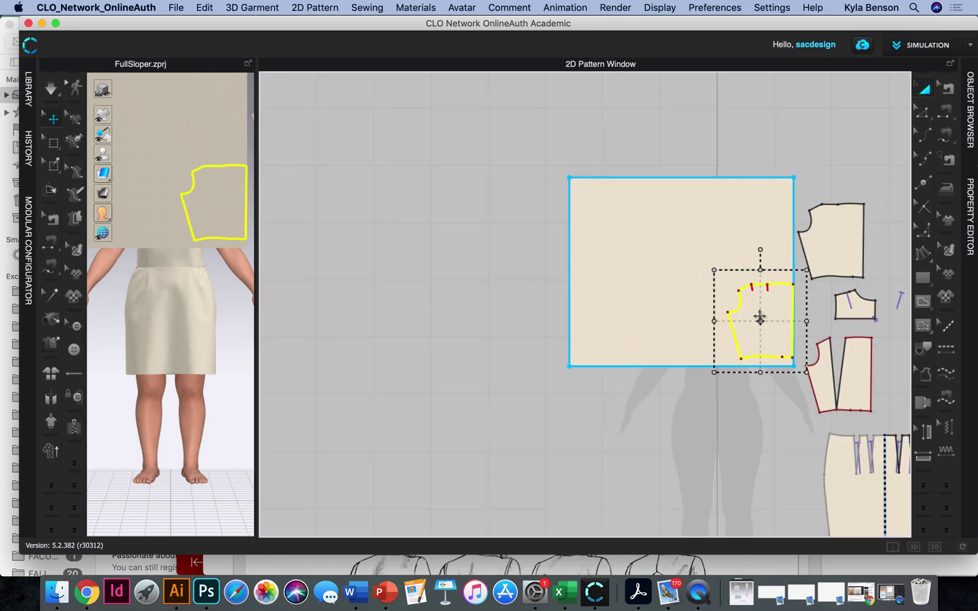
key(Delete)
click(695, 237)
key(Delete)
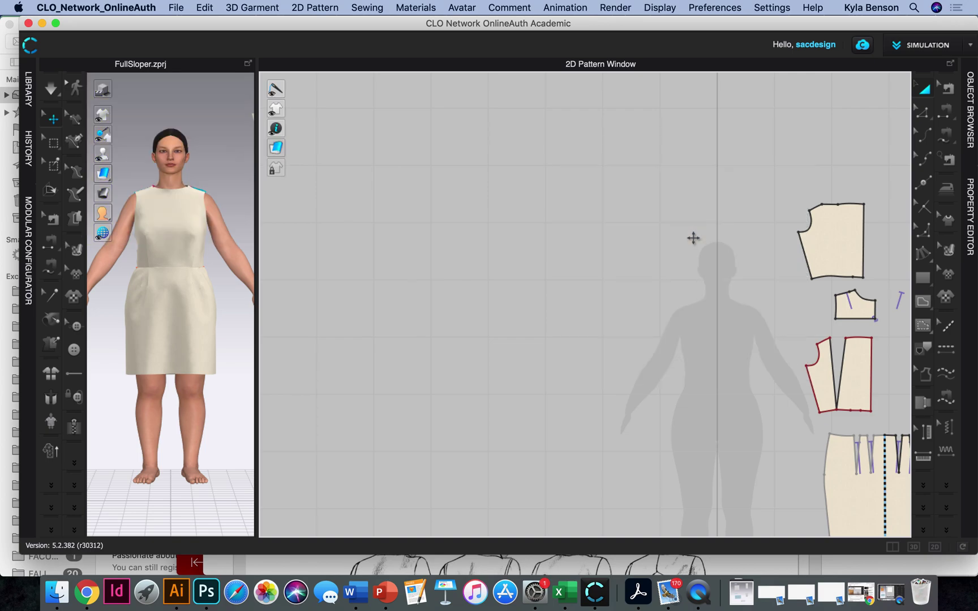
Step: Delete the two old spread lower back panels below the back yoke
middle_drag(798, 391, 586, 391)
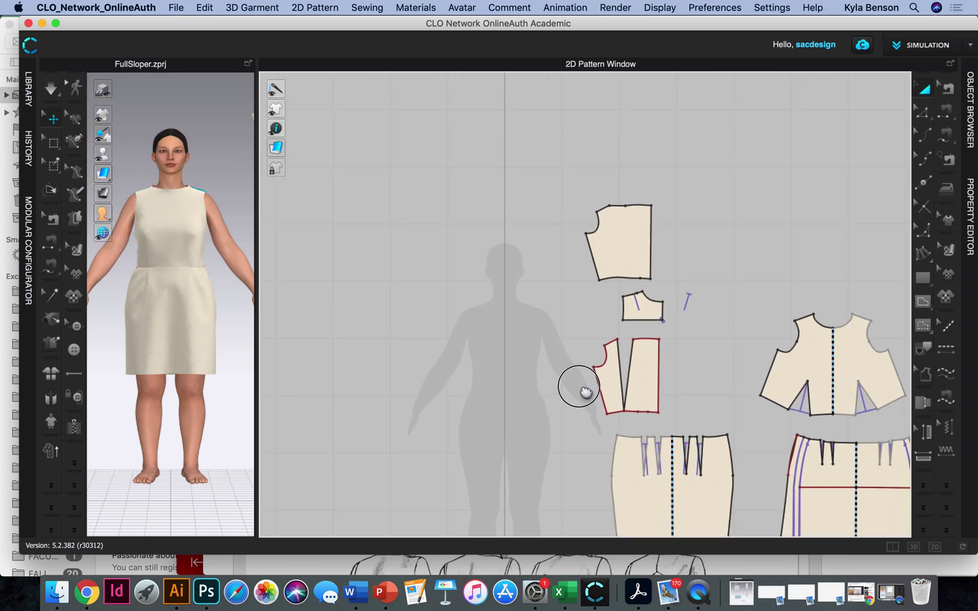
click(626, 235)
click(614, 375)
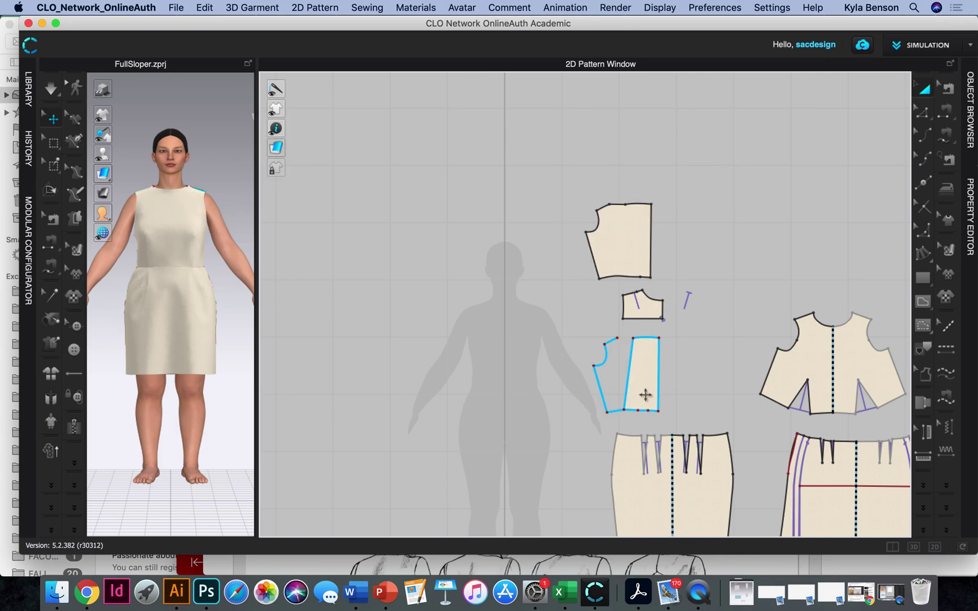
click(647, 395)
key(Delete)
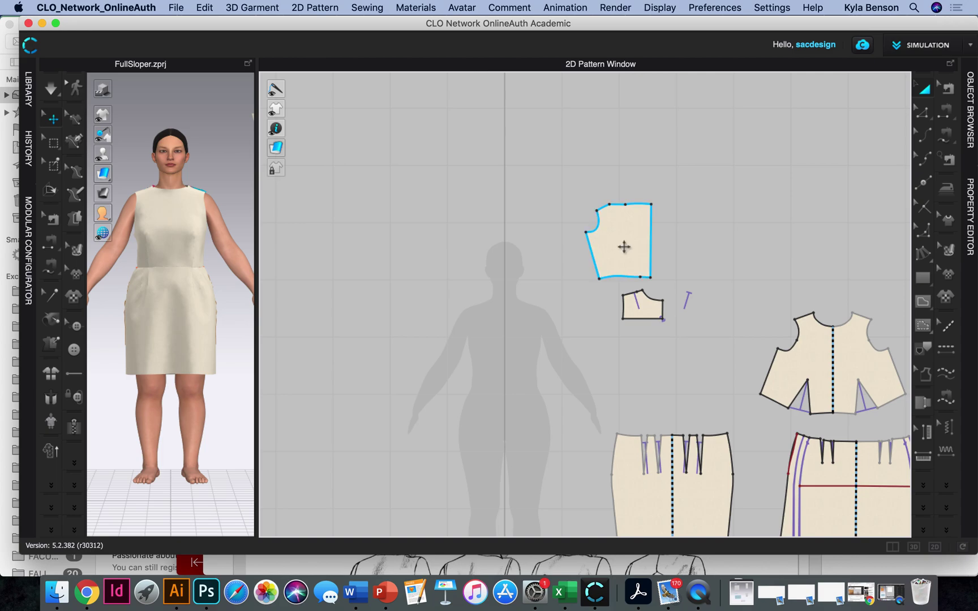
Step: Move the new lower back panel to the empty space directly below the back yoke
click(624, 247)
key(super+c)
key(super+v)
click(634, 380)
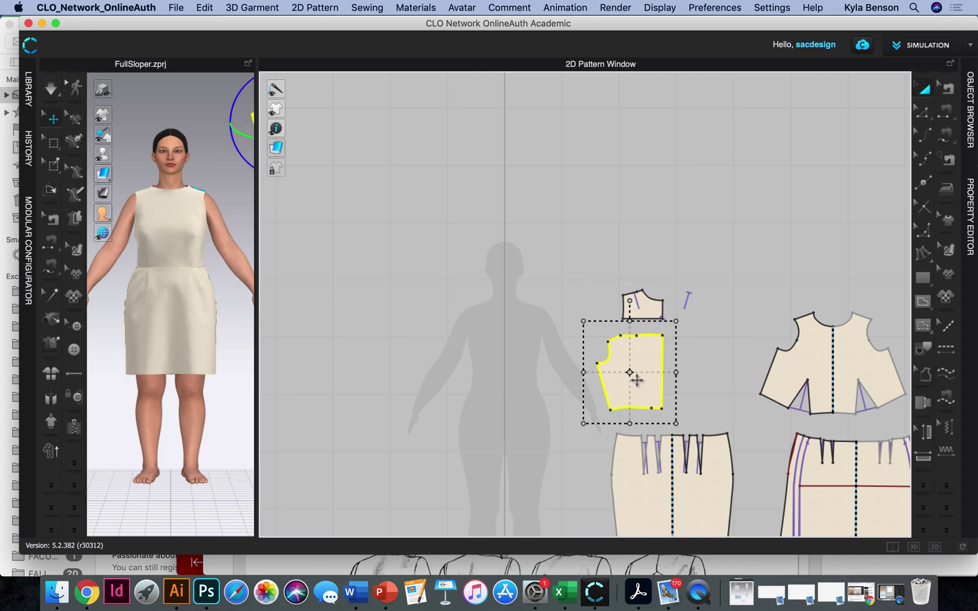
Step: Convert the remaining corner point on the panel's lower edge near center back to a curve point
scroll(642, 389, up, 5)
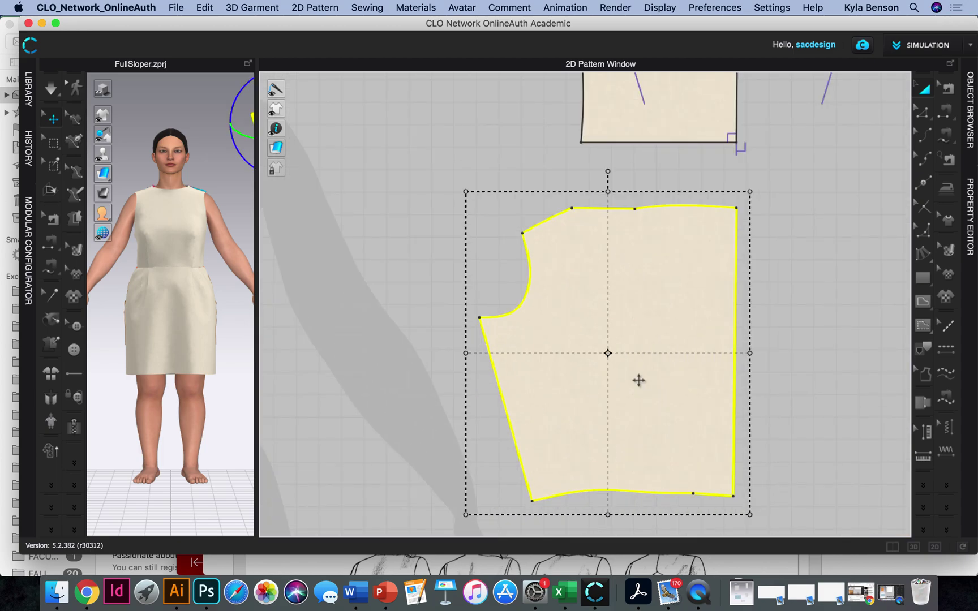
scroll(643, 388, down, 2)
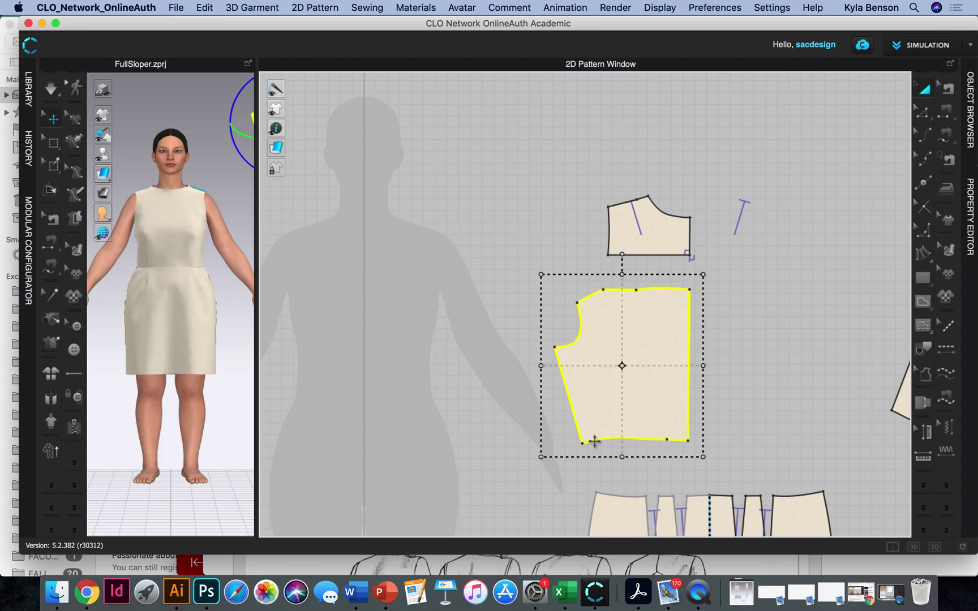
scroll(637, 437, up, 5)
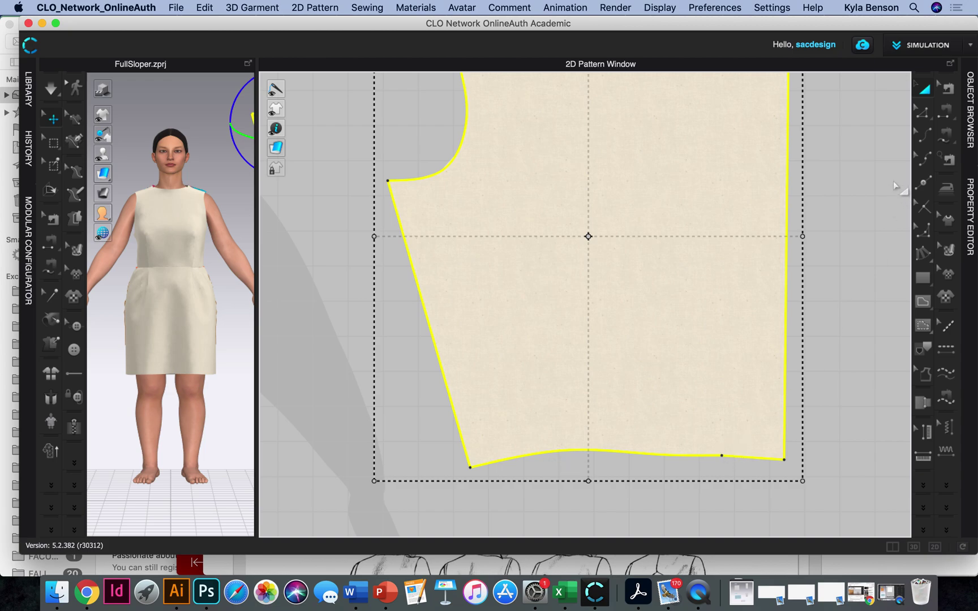
click(923, 112)
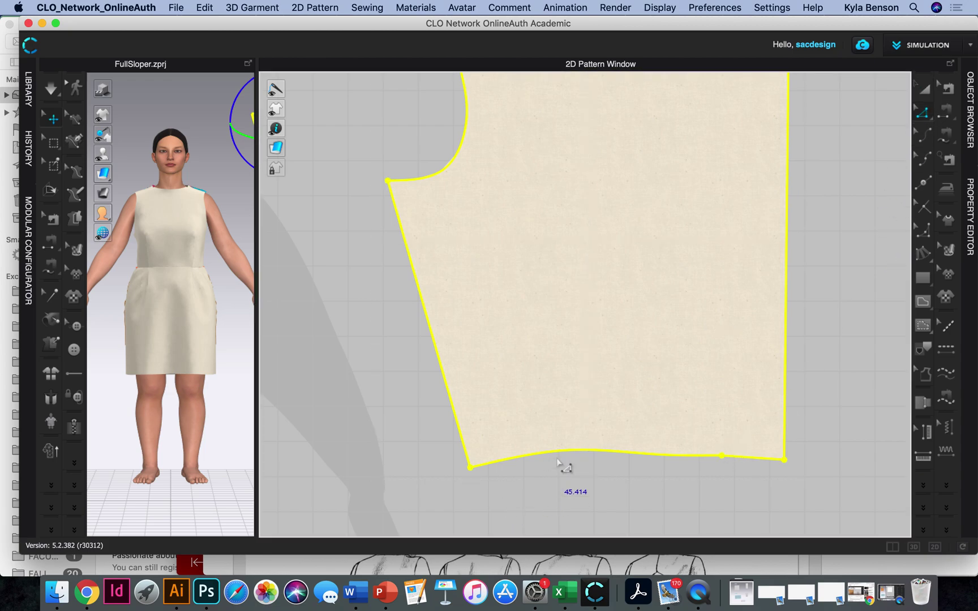
click(573, 451)
right_click(721, 455)
click(770, 441)
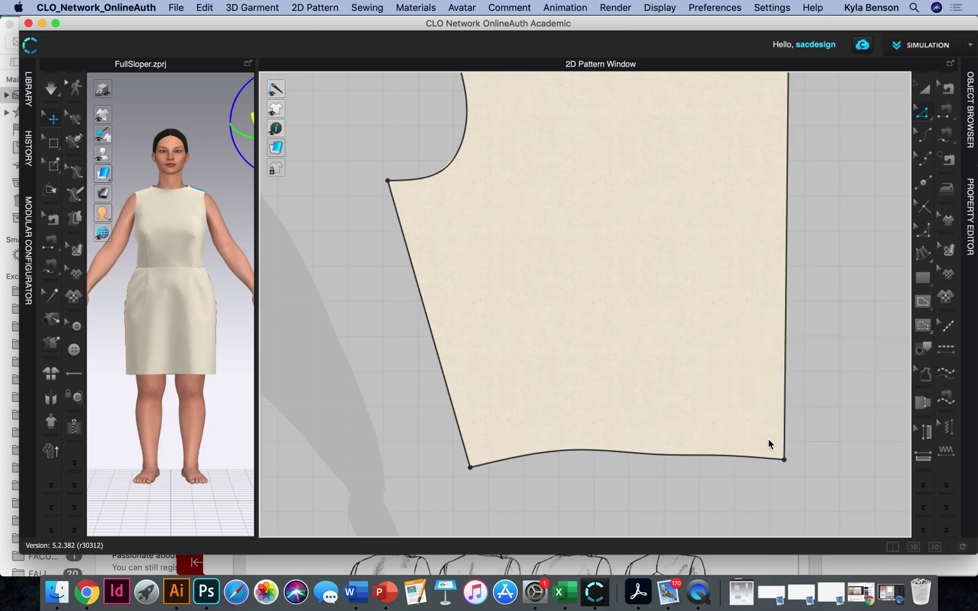
Step: Try to split the lower back panel's lower edge into two lines with line 1 set to 3 in
right_click(523, 455)
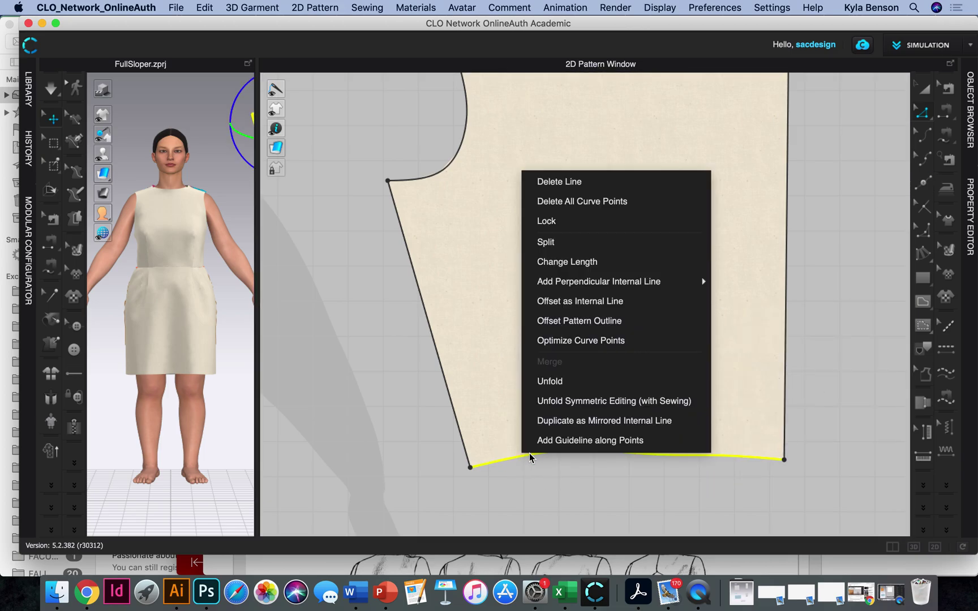
click(586, 247)
text(3)
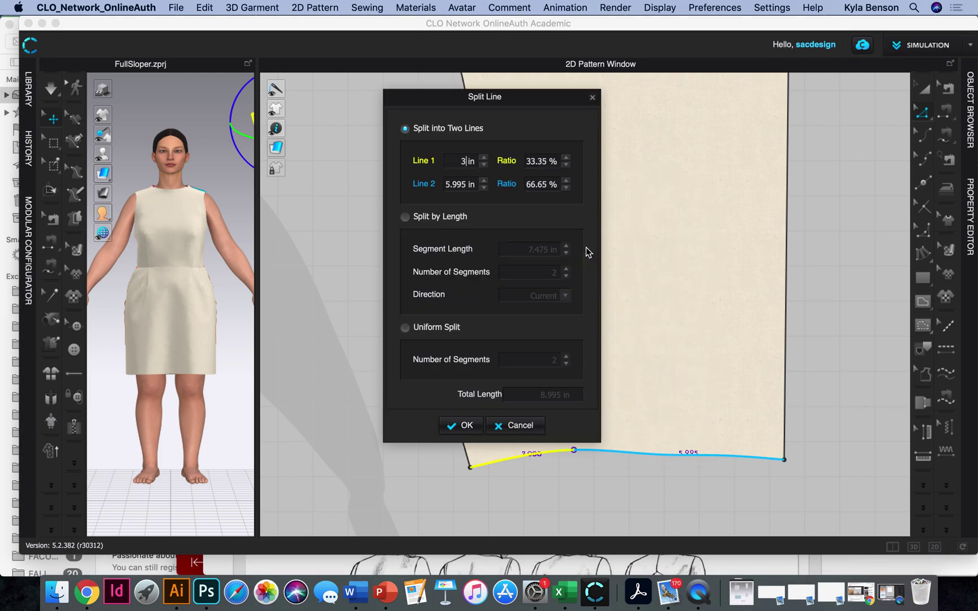
click(463, 425)
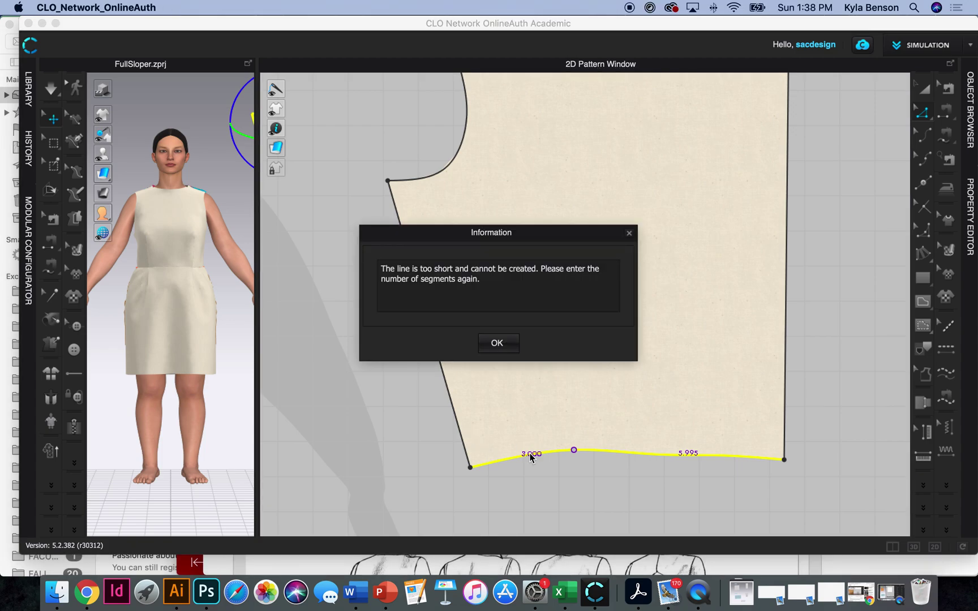
click(494, 343)
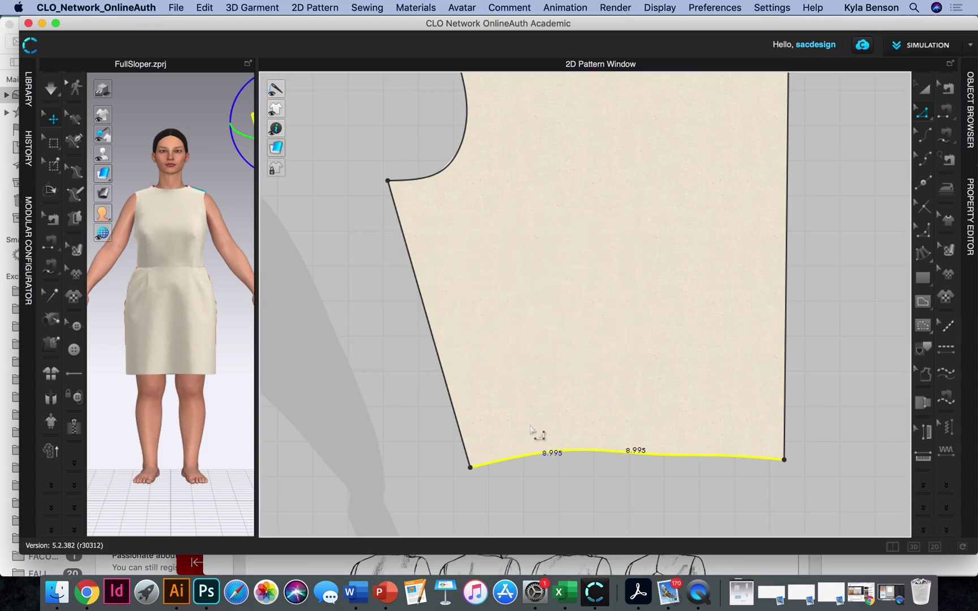
right_click(564, 453)
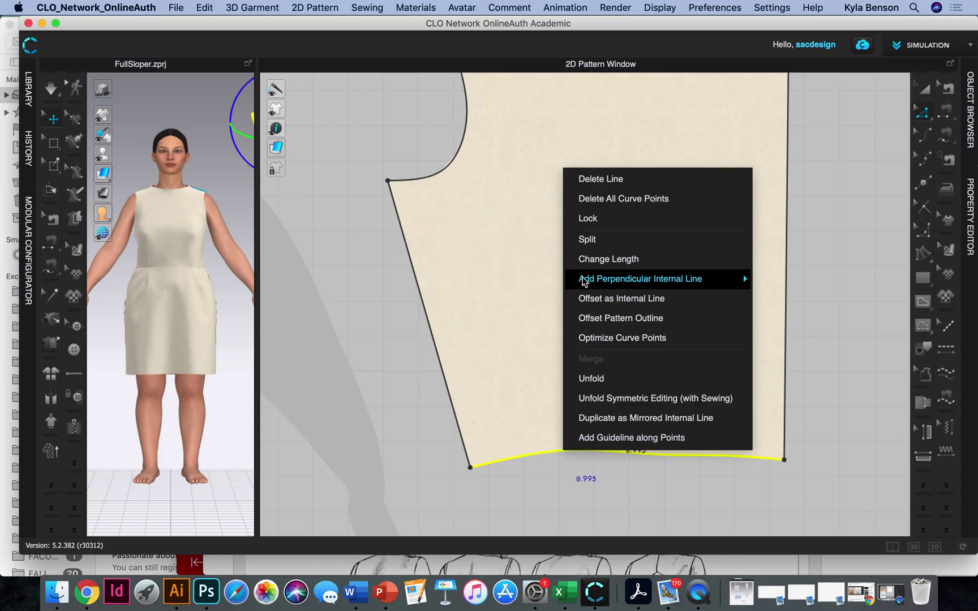
click(589, 243)
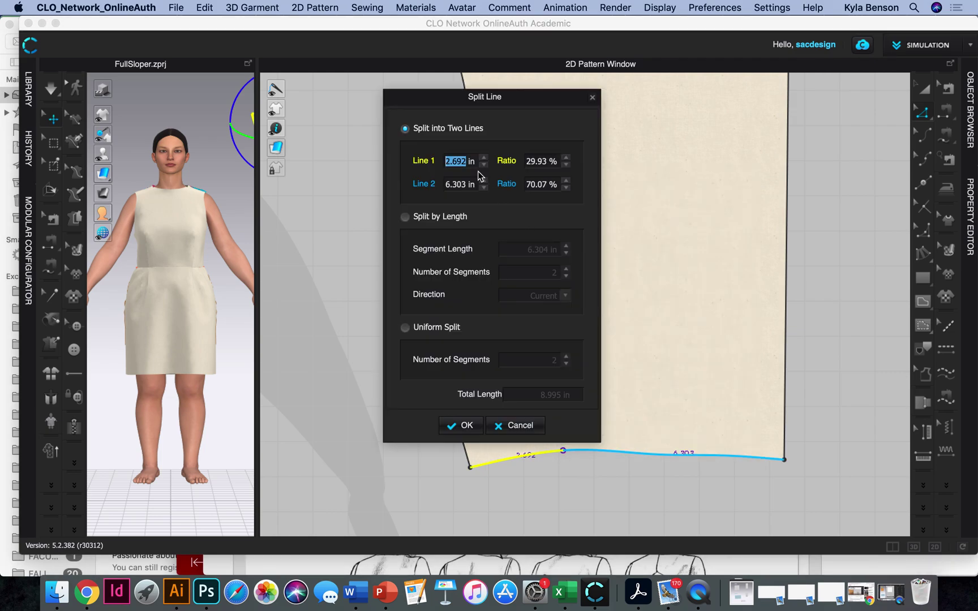
text(3)
click(464, 426)
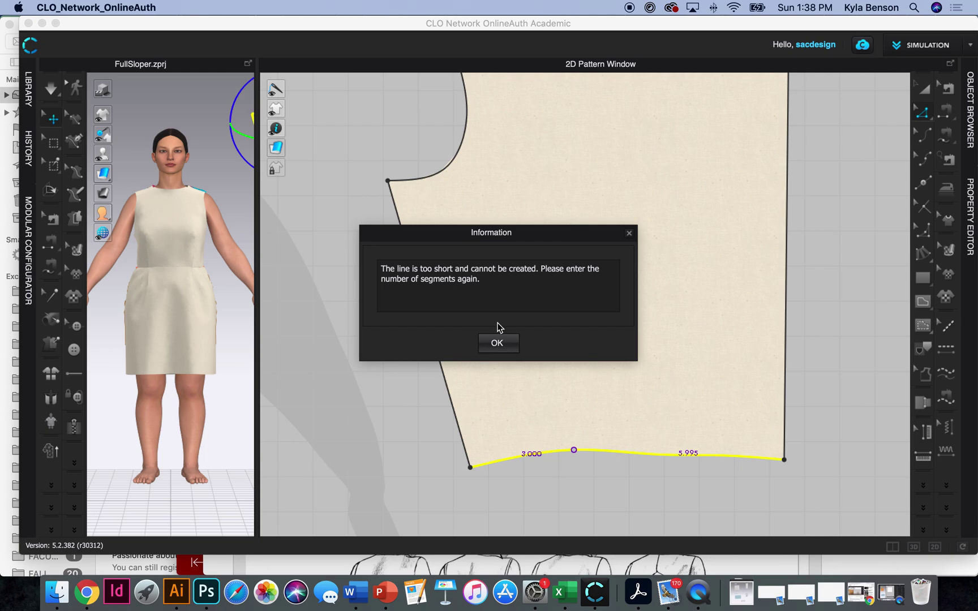
click(500, 342)
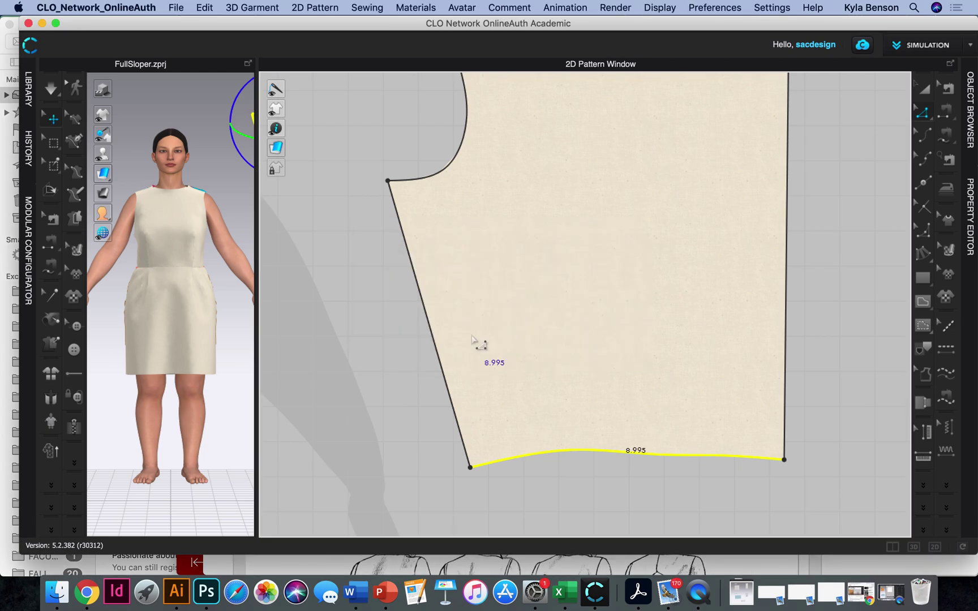
Step: Add a point on the lower back panel's lower edge 3 in from the side seam corner
click(923, 182)
right_click(569, 451)
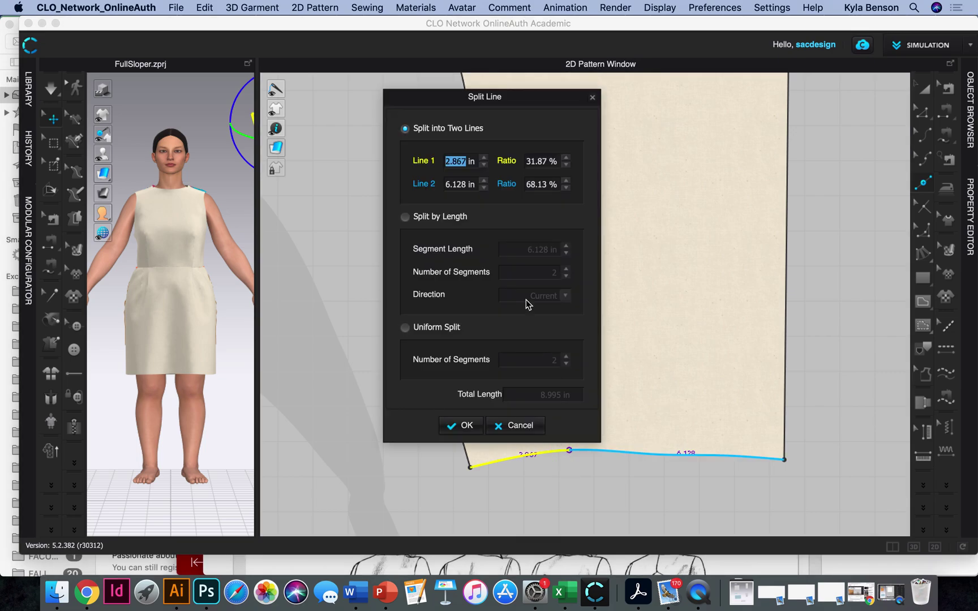
text(3)
click(461, 425)
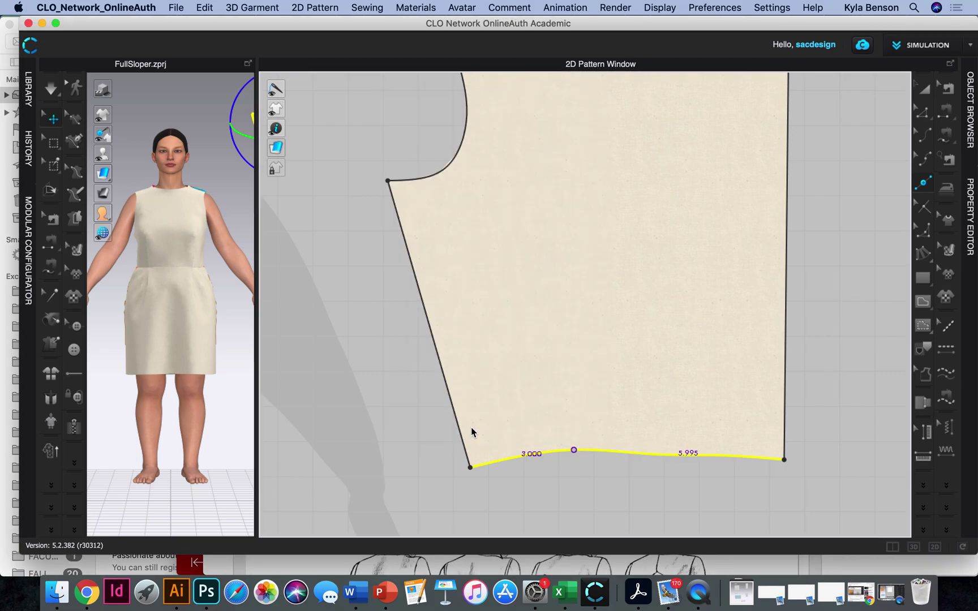
Step: Draw an internal line from the pleat's armhole-side point on the lower back panel's upper edge to the 3 in point on its lower edge
scroll(544, 430, down, 5)
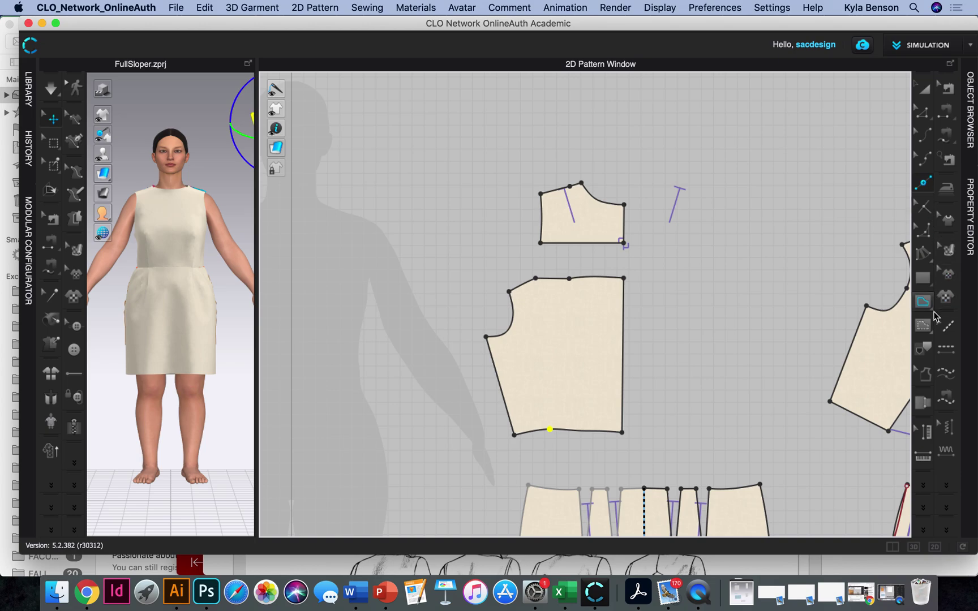
drag(928, 311, 852, 304)
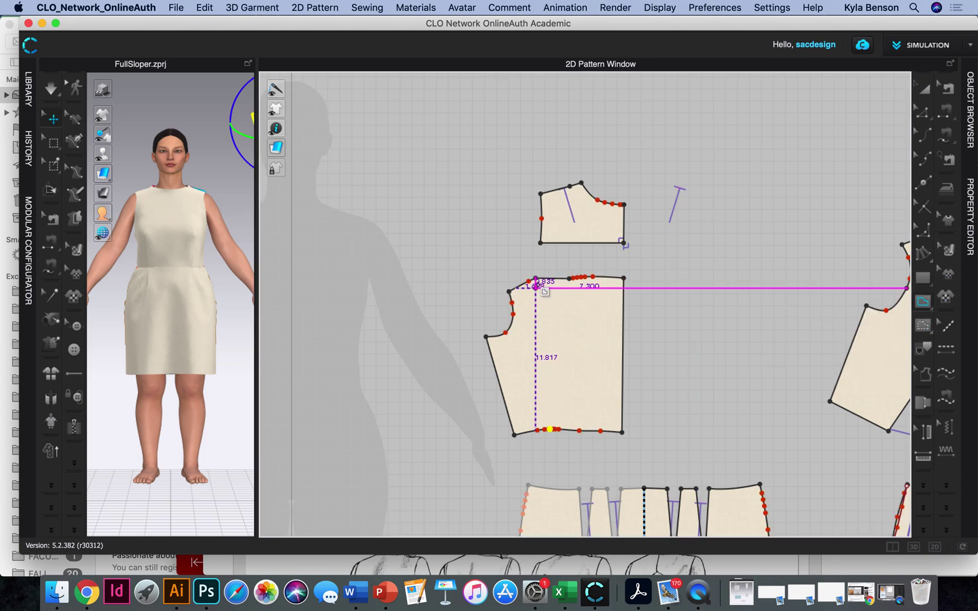
scroll(557, 289, up, 5)
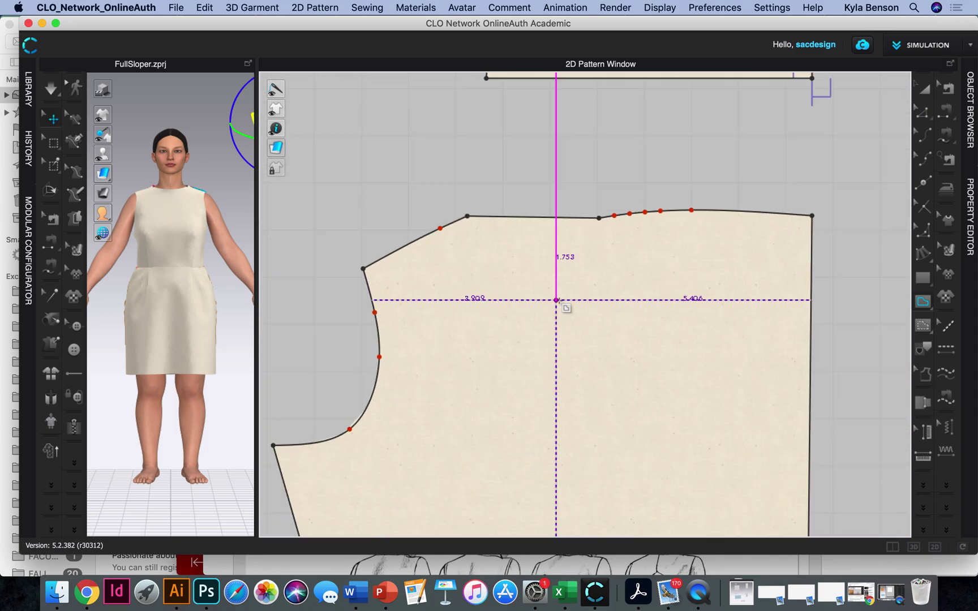
click(466, 216)
scroll(498, 286, down, 5)
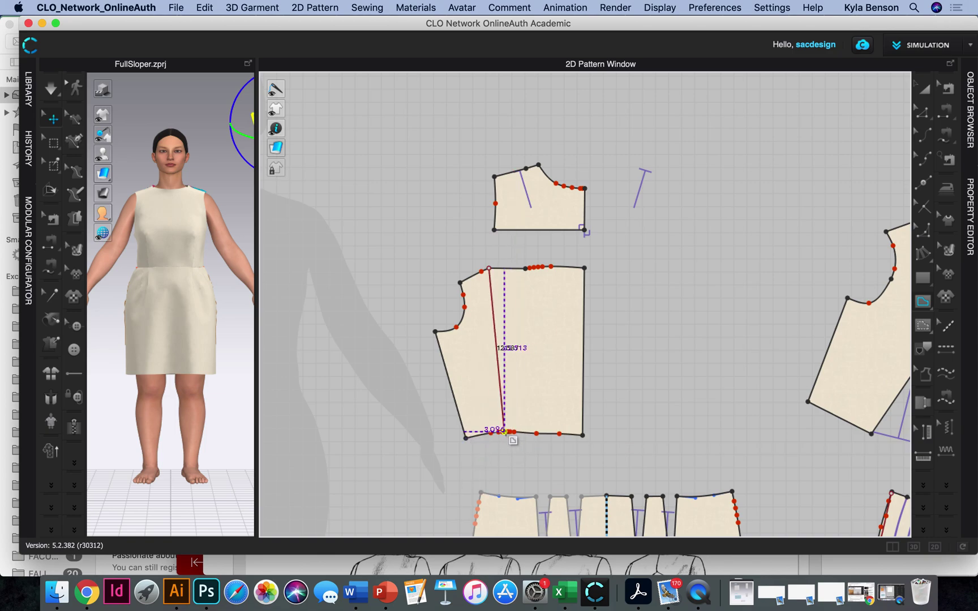
double_click(505, 432)
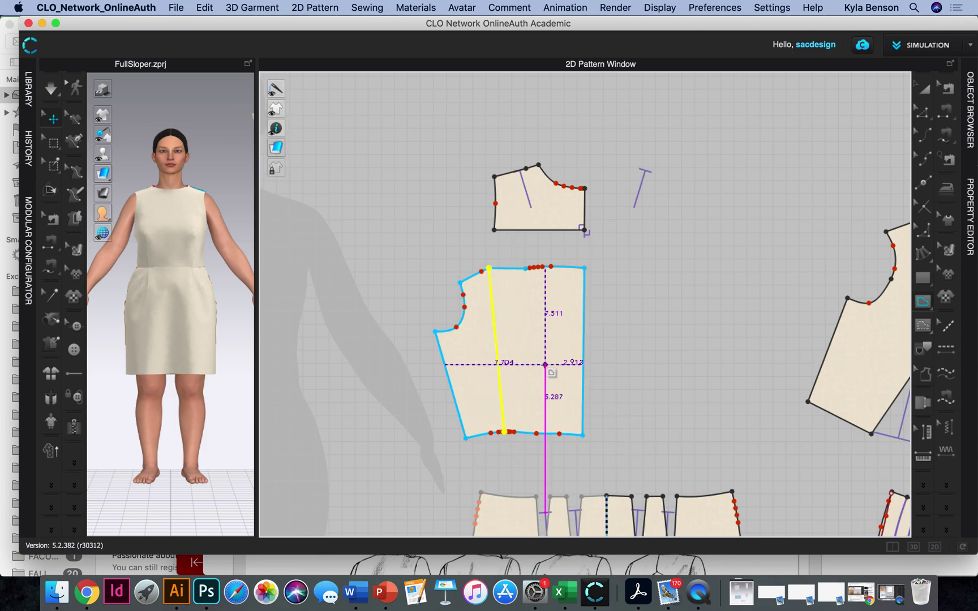
Step: Draw a second internal line from the pleat's center-back-side point on the upper edge to the same lower-edge point
scroll(541, 362, up, 3)
click(512, 199)
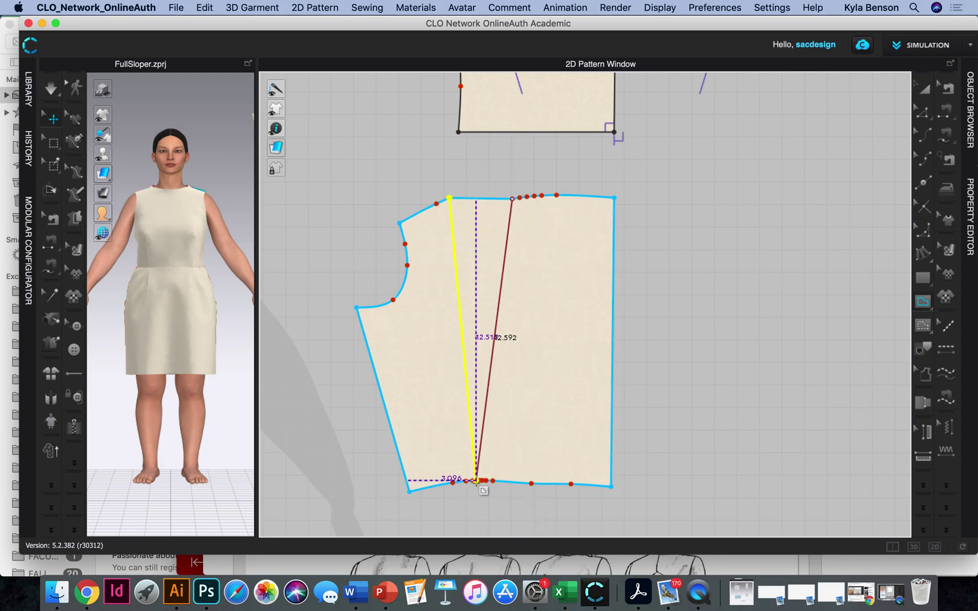
double_click(476, 481)
Step: Try to extend or trim both pleat lines to the pattern outline with points added there
click(925, 112)
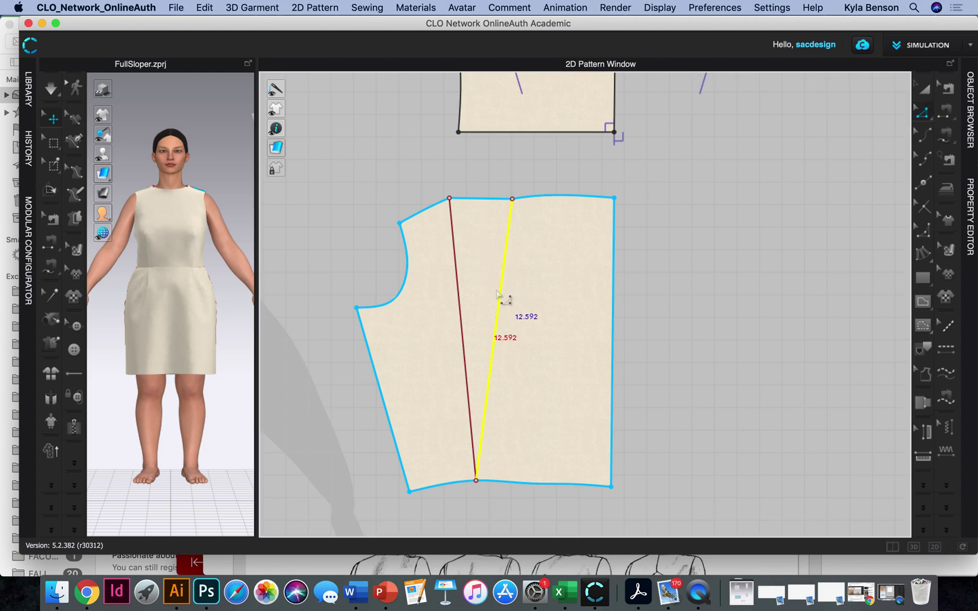
shift+click(459, 294)
right_click(457, 293)
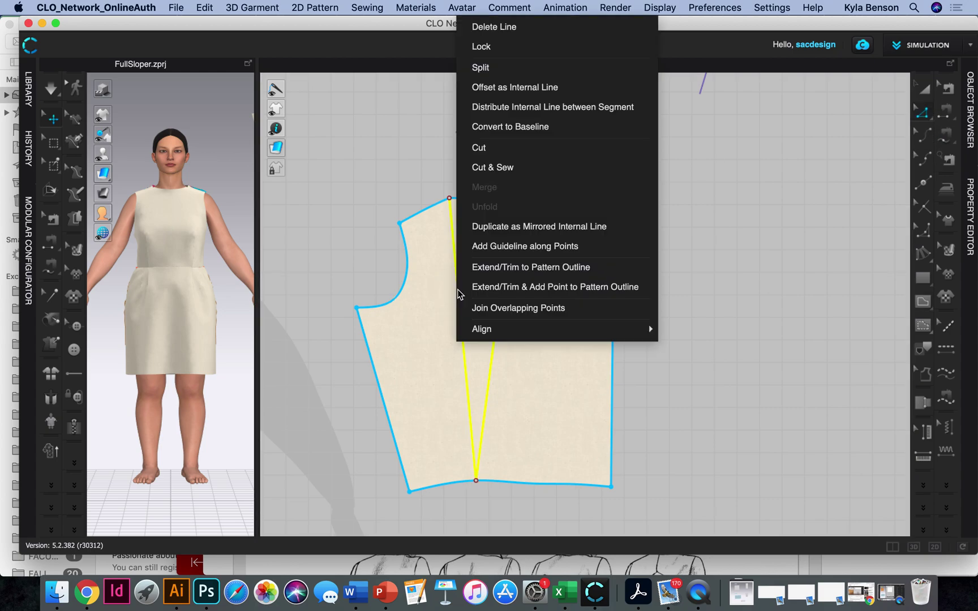
click(512, 290)
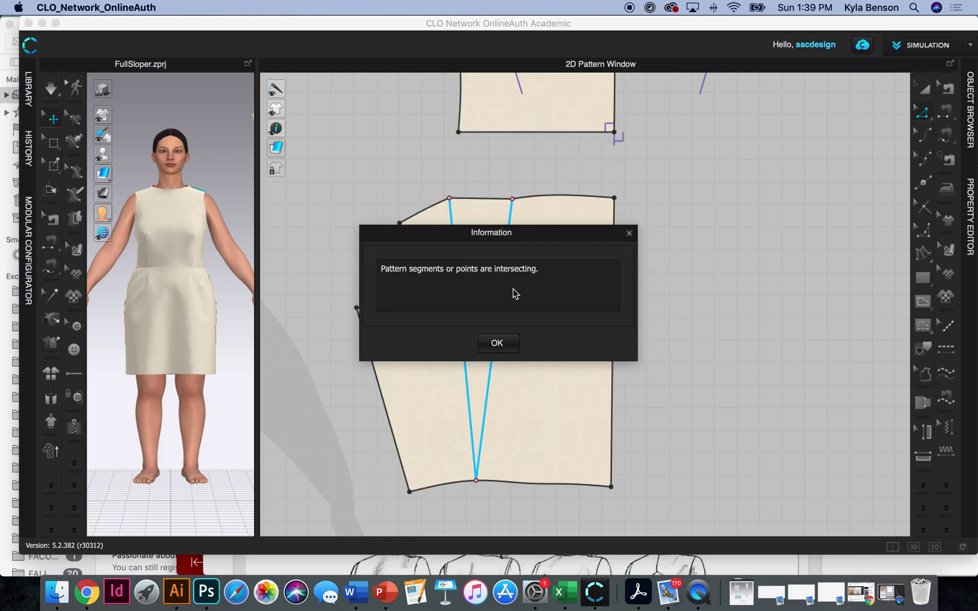
click(496, 344)
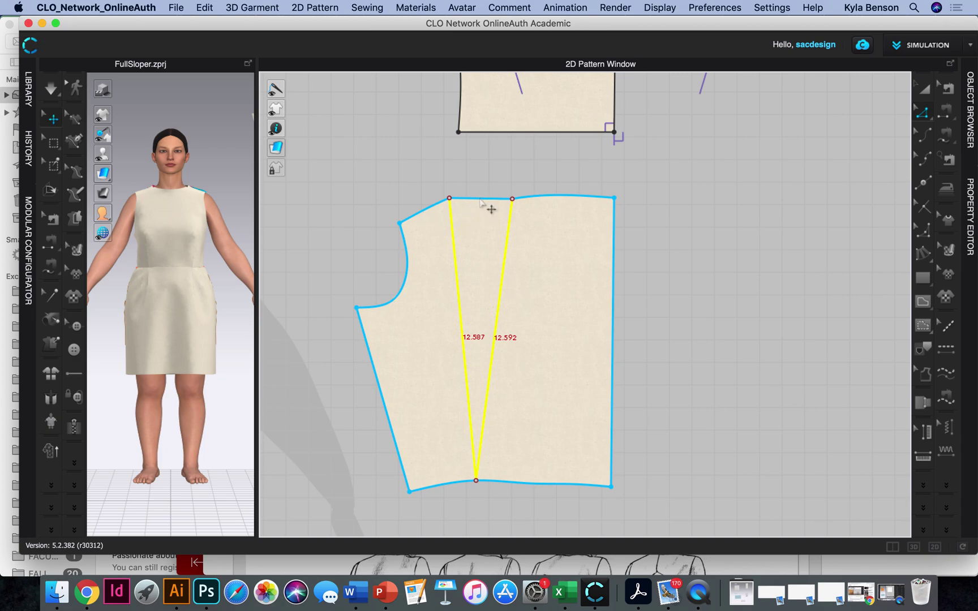
Step: Try to split the upper edge between the two pleat lines uniformly into 2 segments
click(482, 199)
right_click(480, 199)
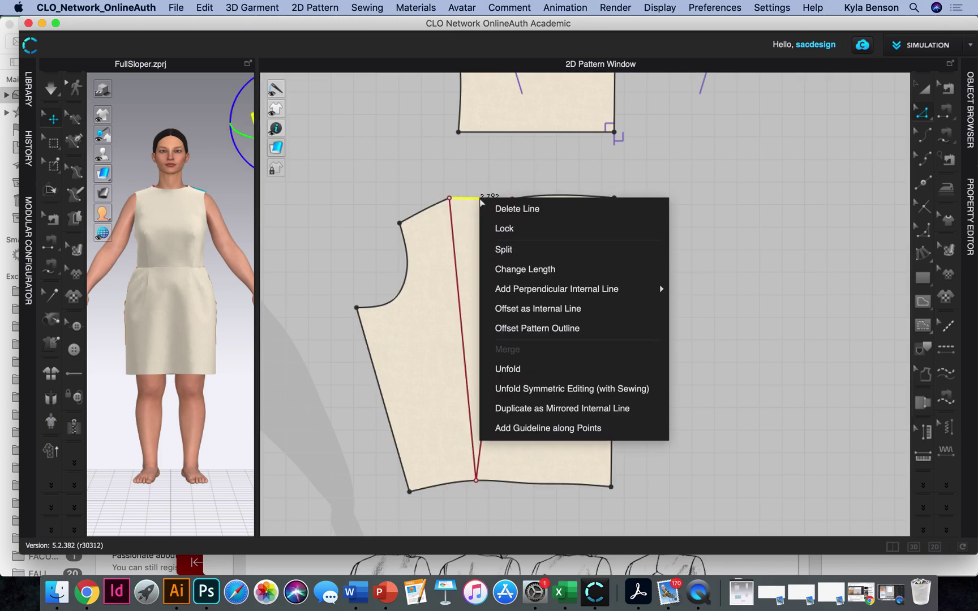
click(508, 250)
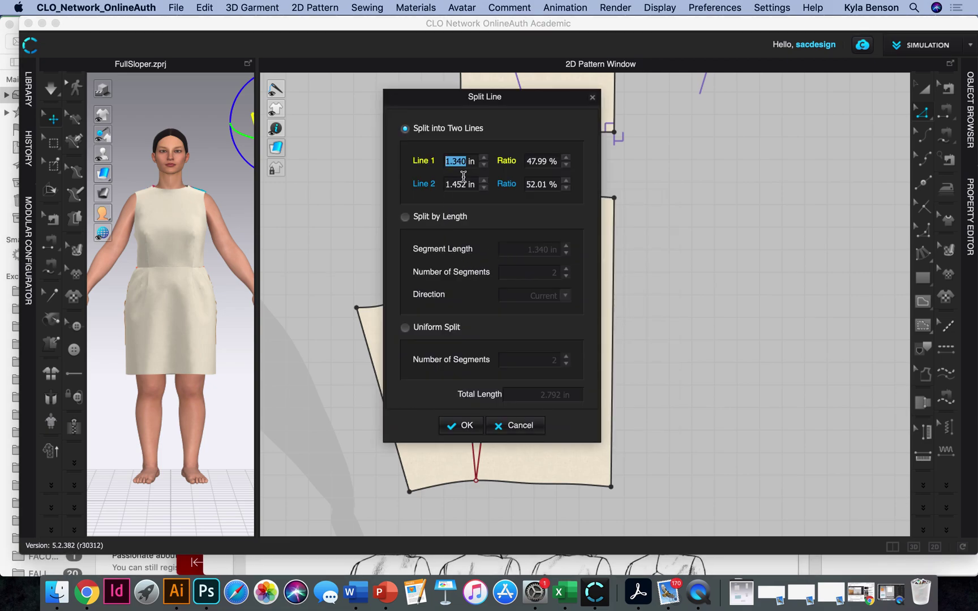
click(442, 218)
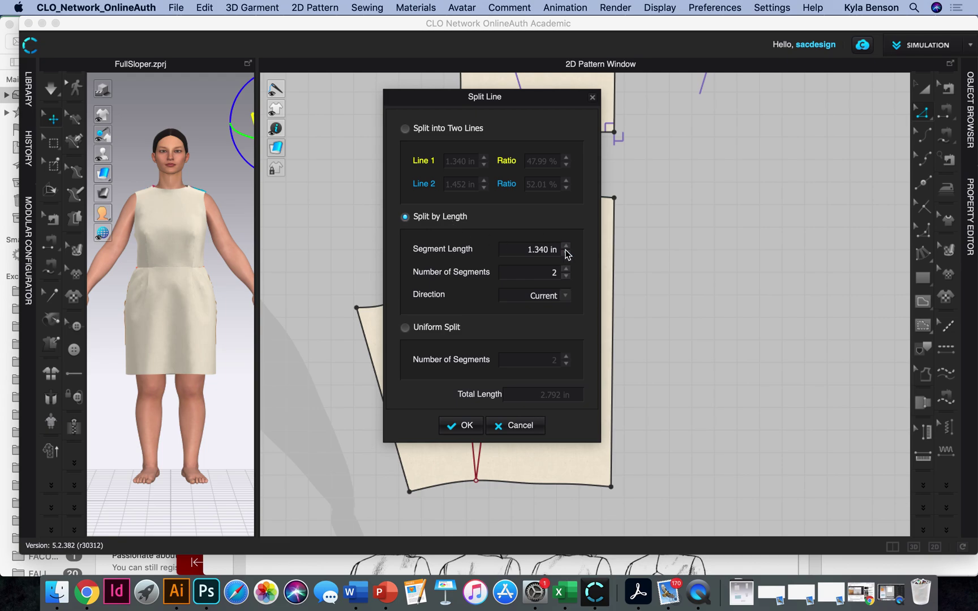
click(446, 327)
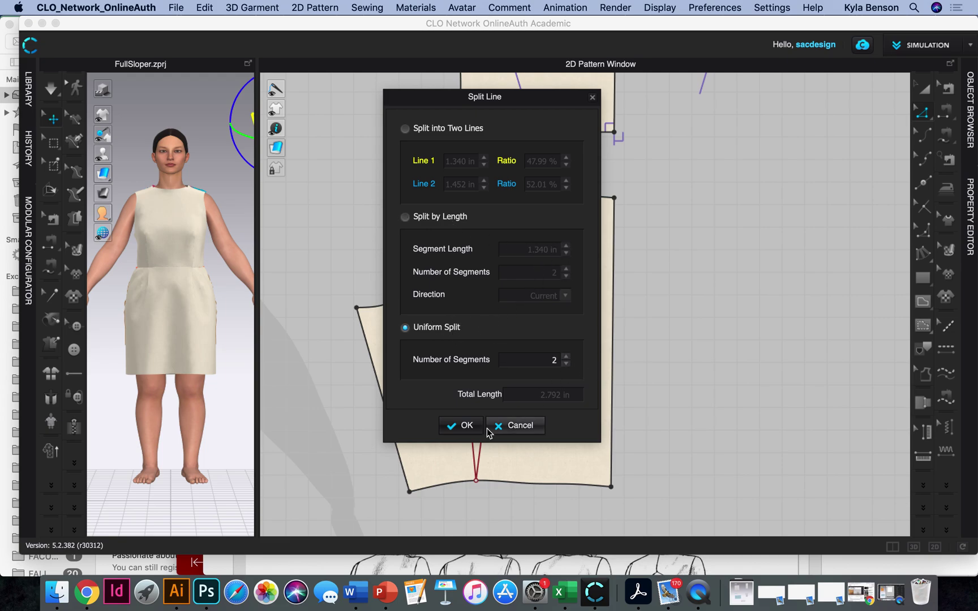
click(460, 429)
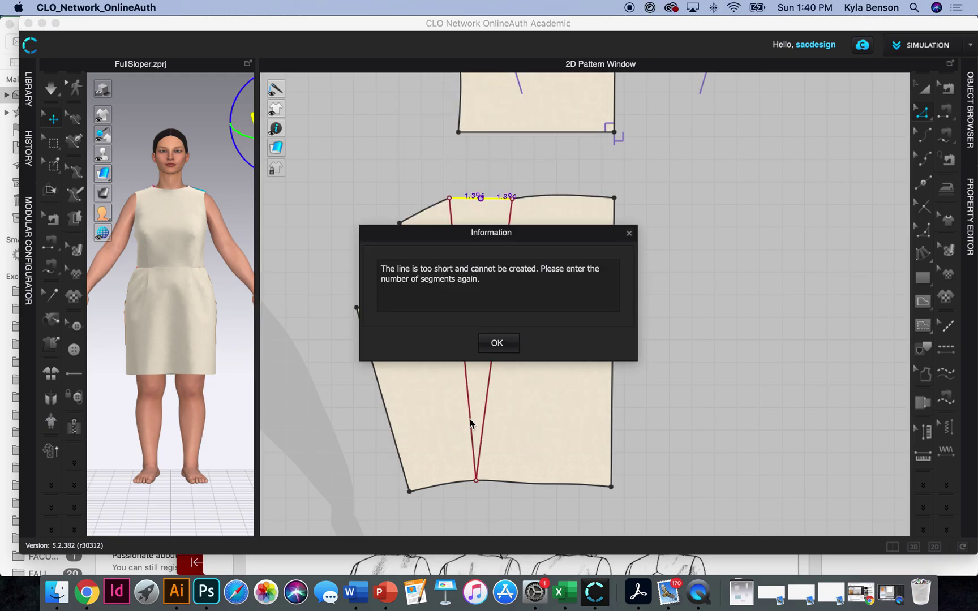
click(505, 345)
Step: Add a midpoint on the upper edge between the two pleat lines by splitting it with line 1 at 1.396 in
click(923, 182)
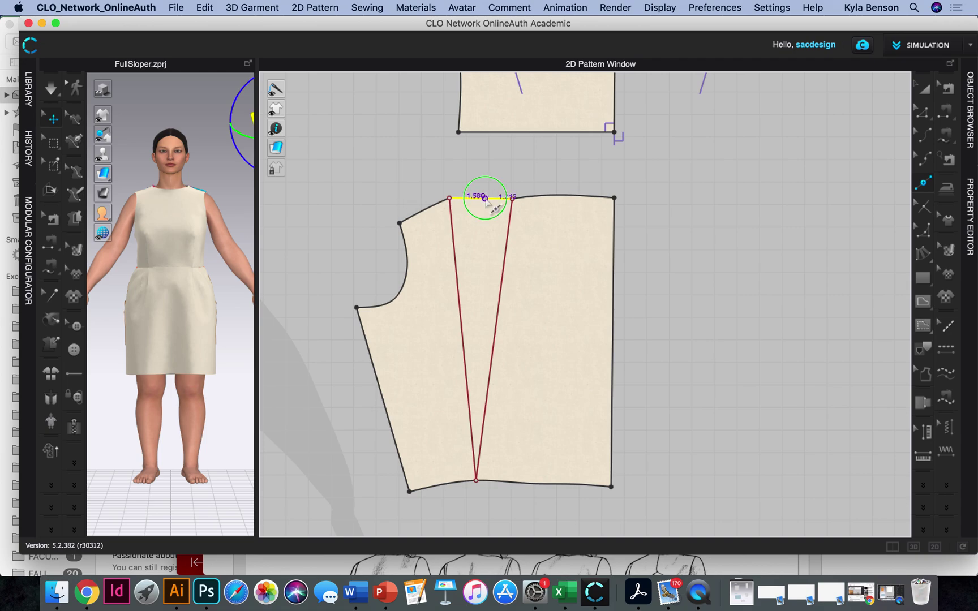
right_click(485, 198)
text(1.396)
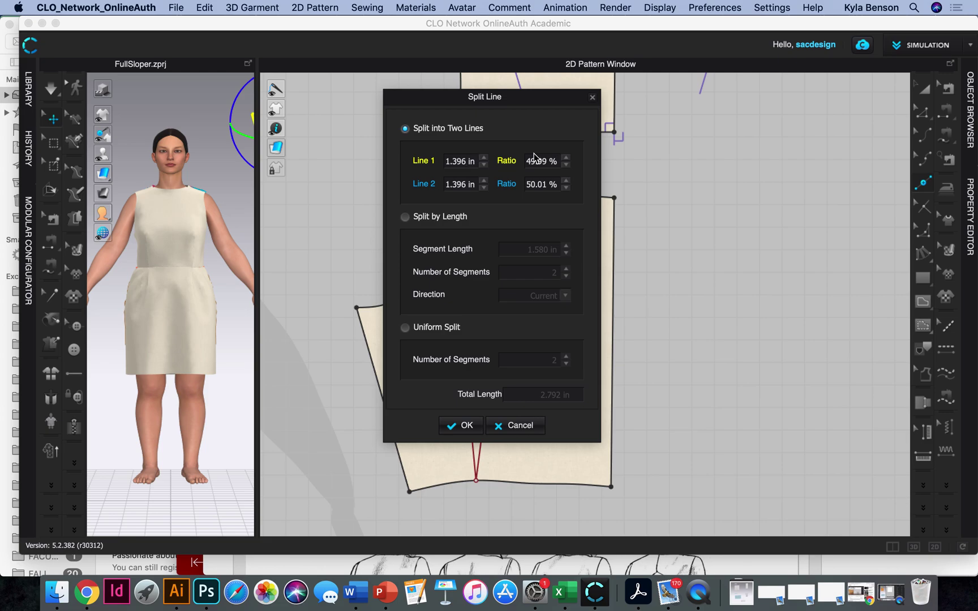
click(463, 426)
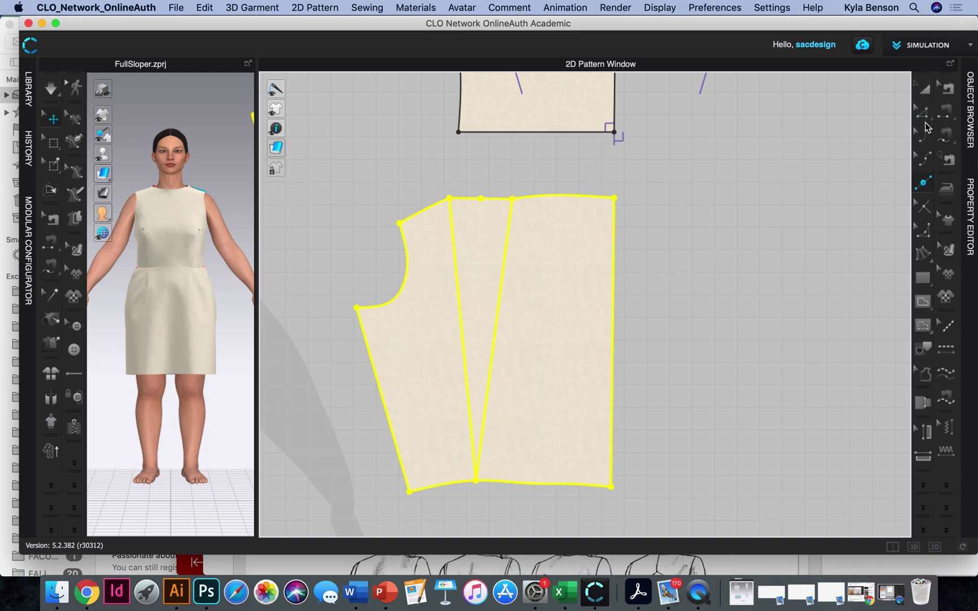
Step: Draw an internal line from the pleat's upper-edge midpoint down to the point where the two pleat lines meet
click(923, 302)
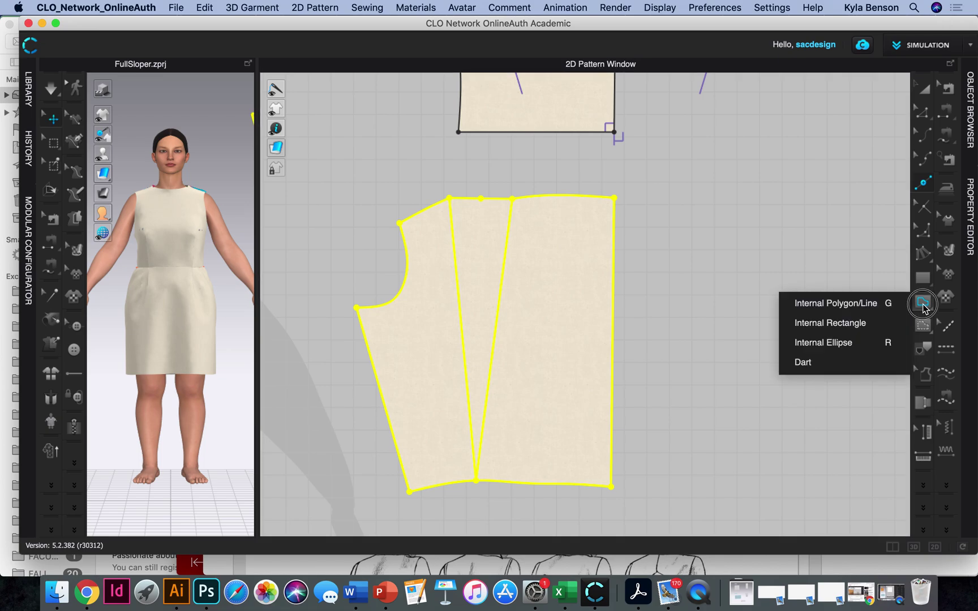
click(872, 304)
click(481, 199)
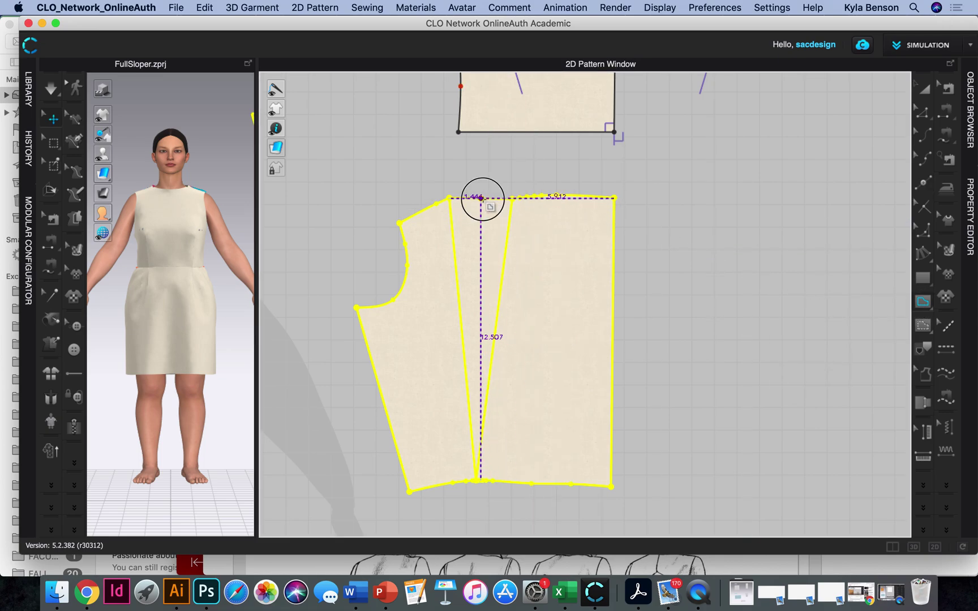
click(477, 481)
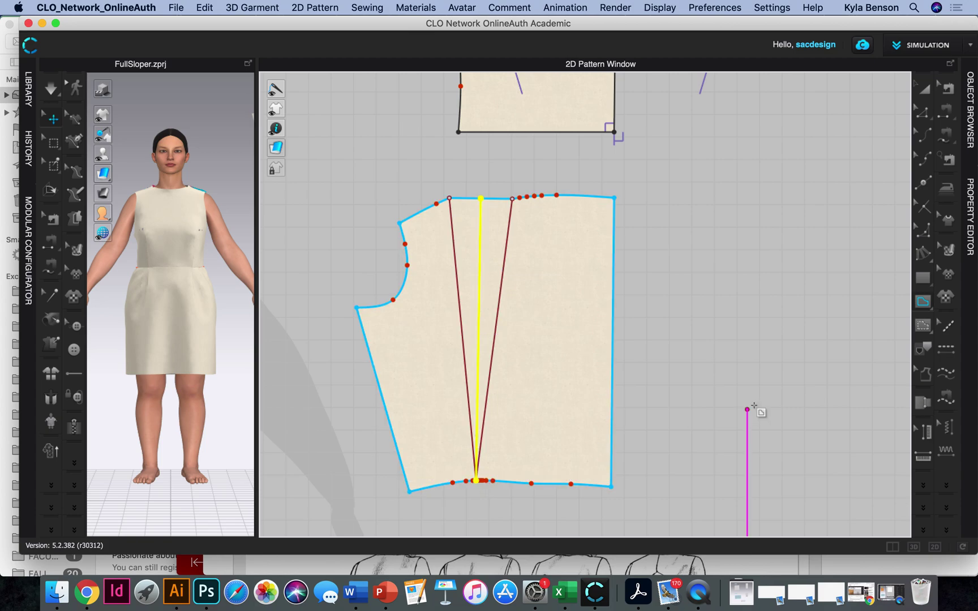
Step: Try to extend or trim the center pleat line to the pattern outline with points added there
click(922, 112)
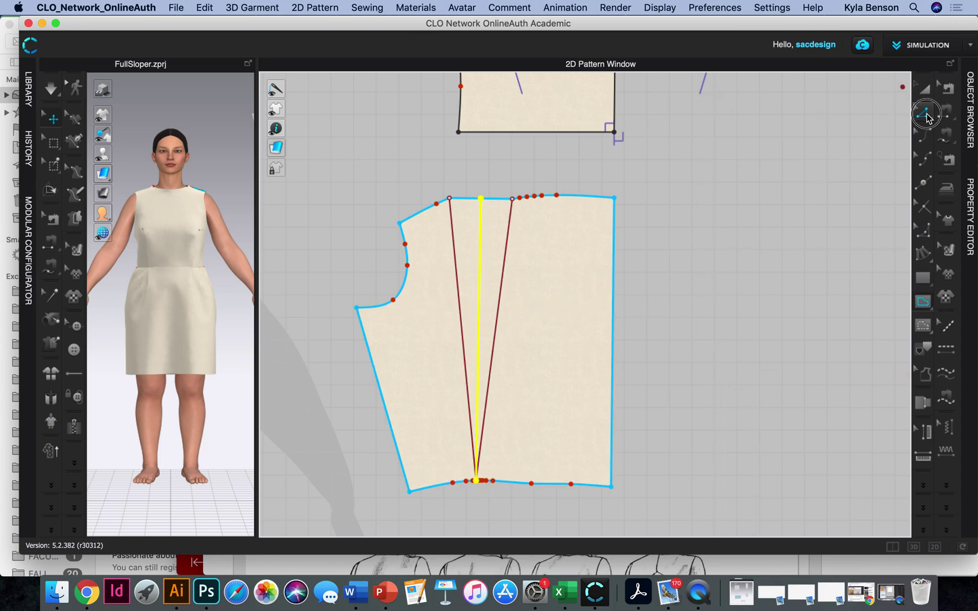
right_click(480, 302)
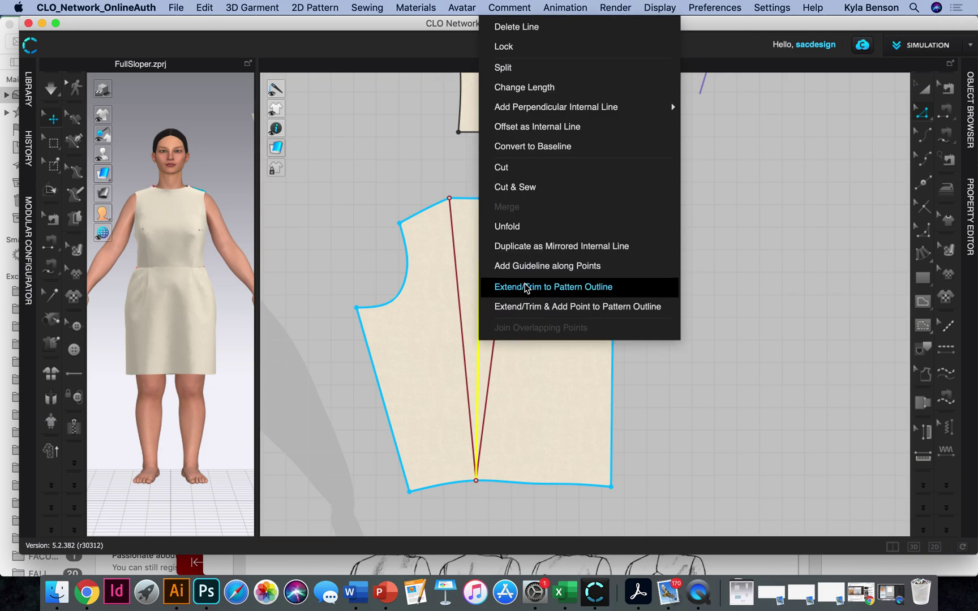
click(537, 307)
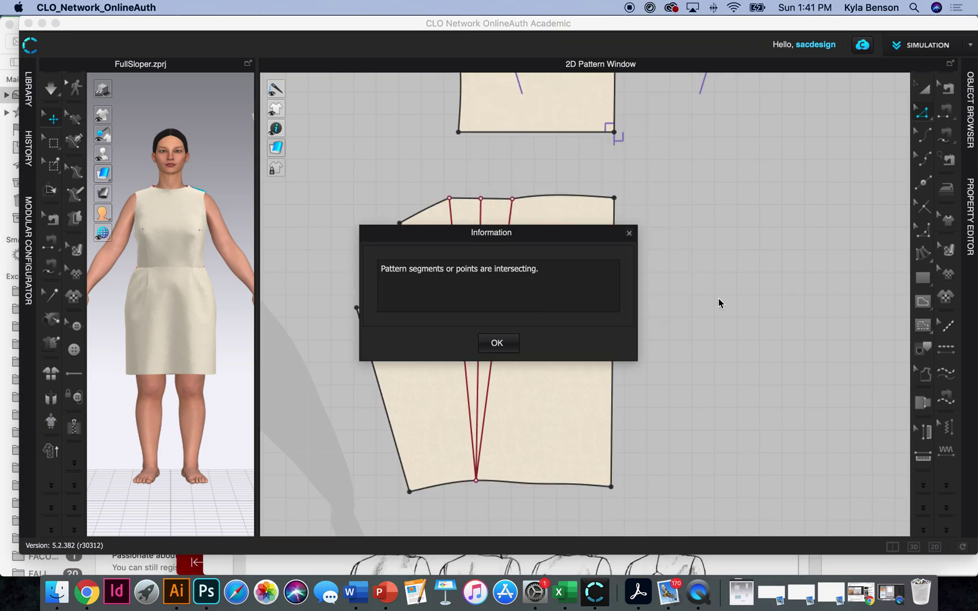
click(497, 343)
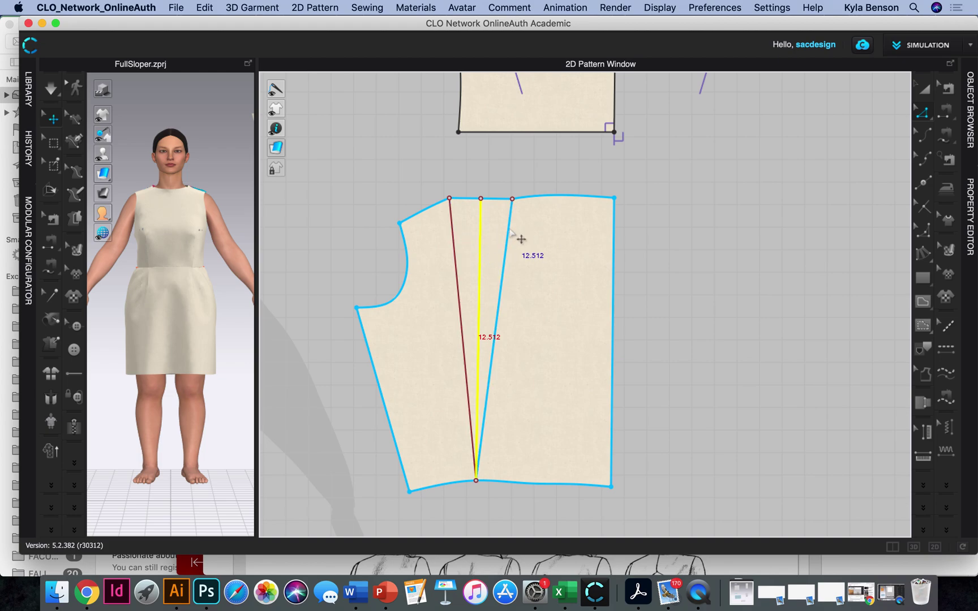
Step: Set the fold angle of the pleat's center line to 0
click(509, 229)
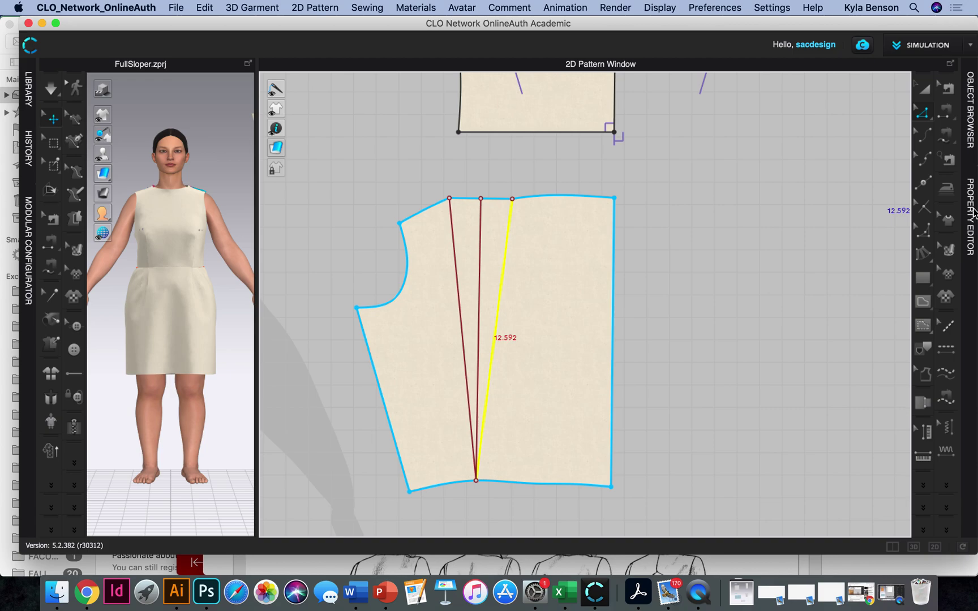
click(971, 215)
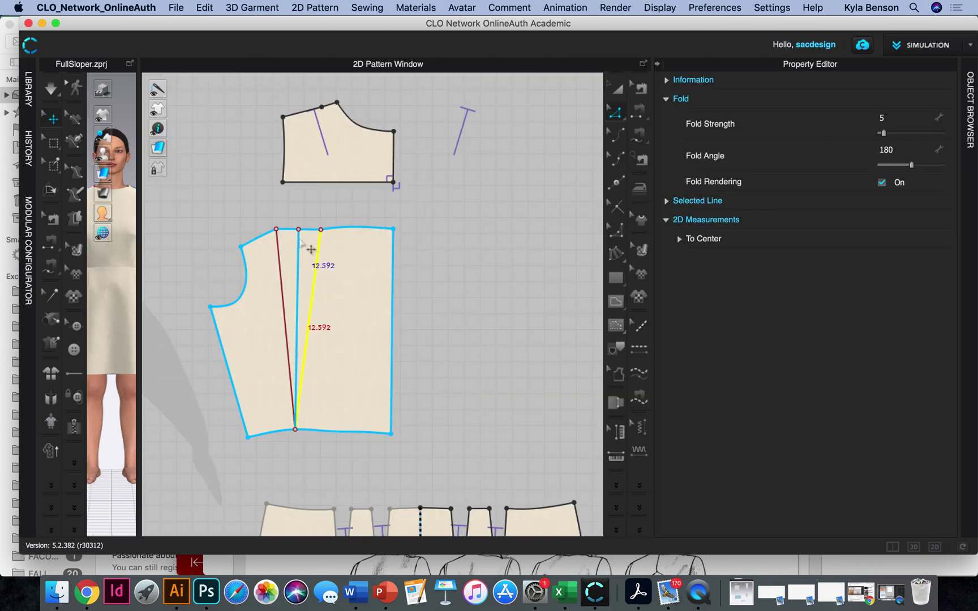
click(311, 249)
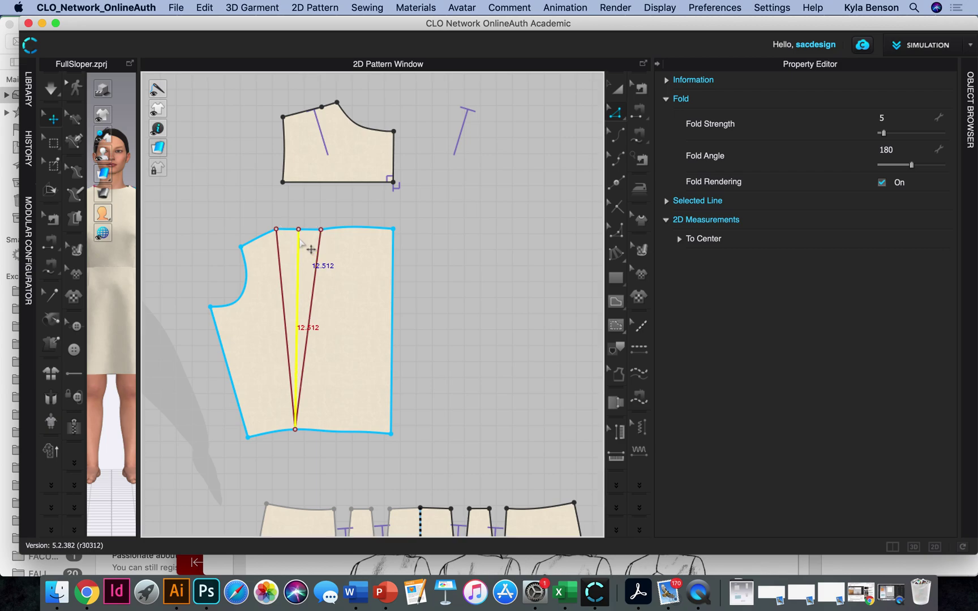
click(892, 150)
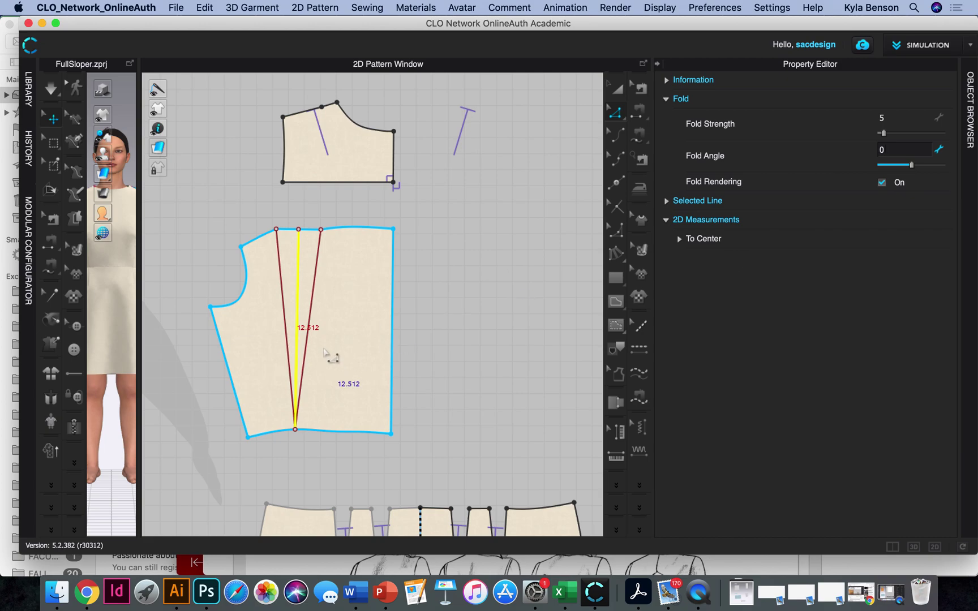
Step: Set the fold angle of the pleat line nearest the armhole to 360
click(284, 290)
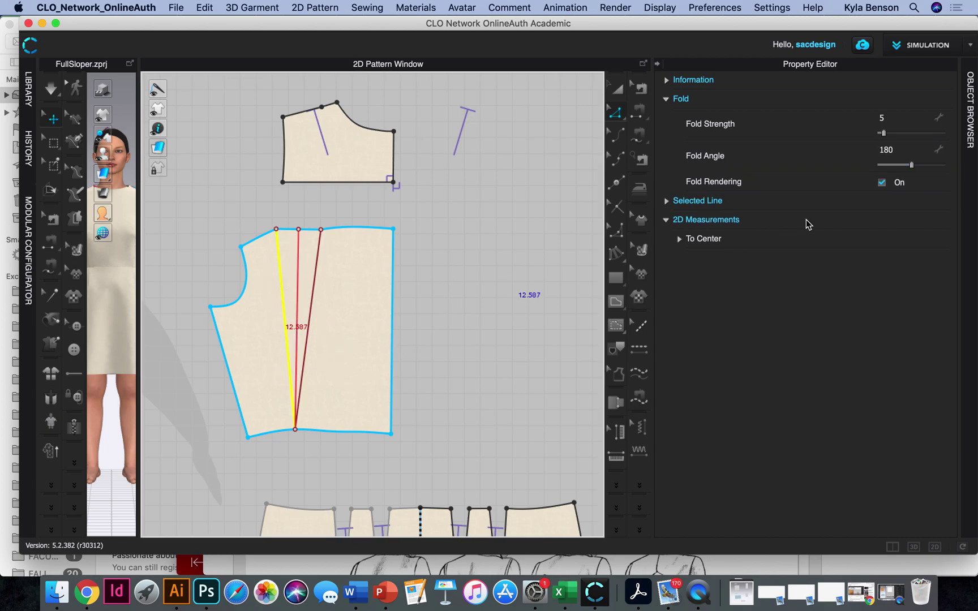
click(893, 151)
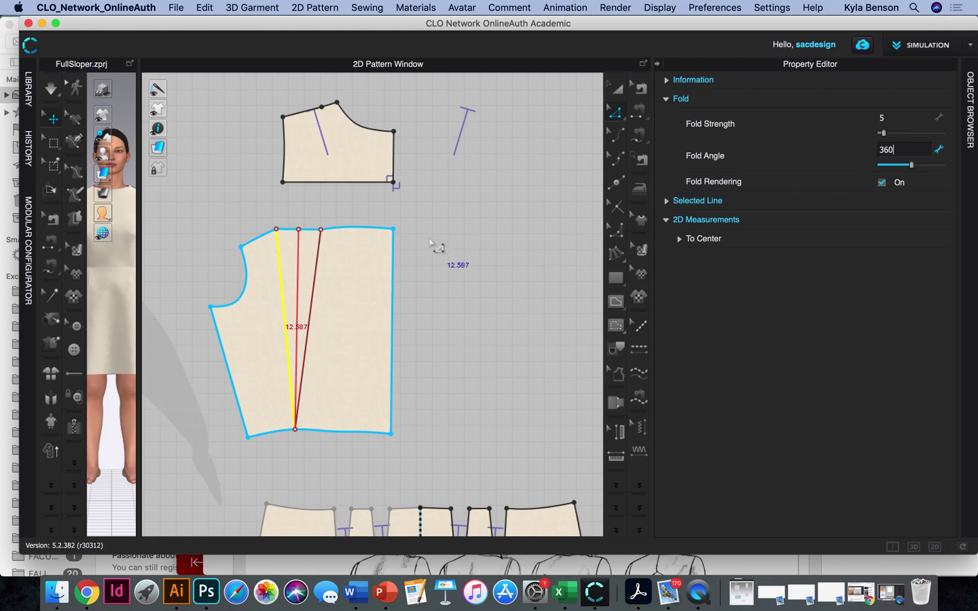
click(436, 256)
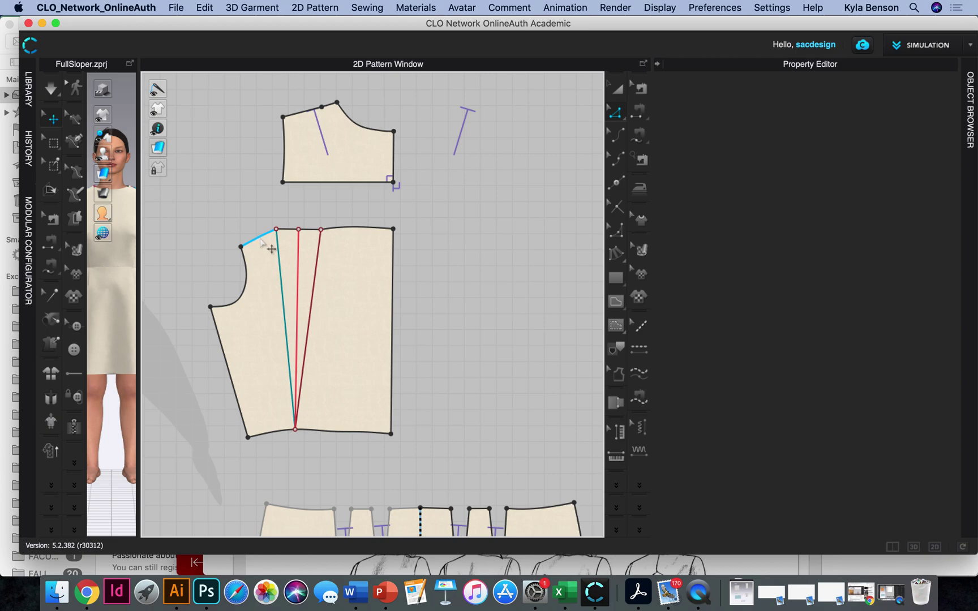
Step: Split the slanted upper edge of the lower back panel with a point 1.396 in from the pleat line nearest the armhole
scroll(271, 249, up, 3)
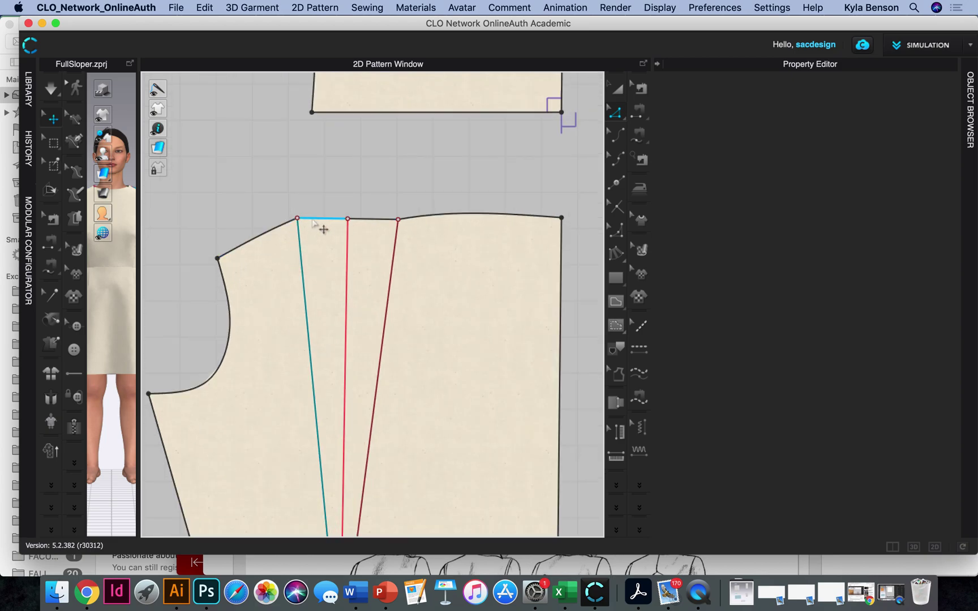
click(320, 220)
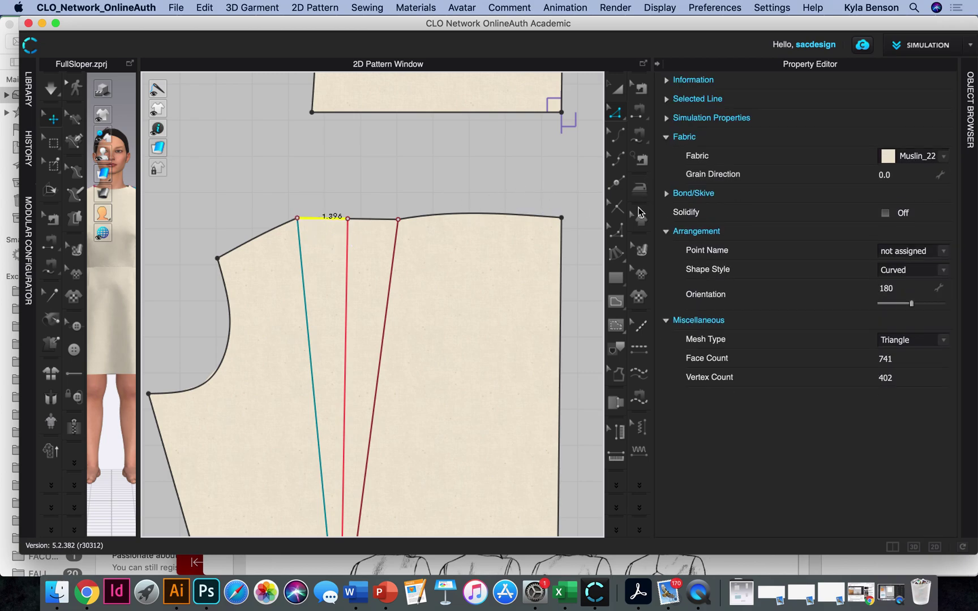
click(615, 186)
click(262, 234)
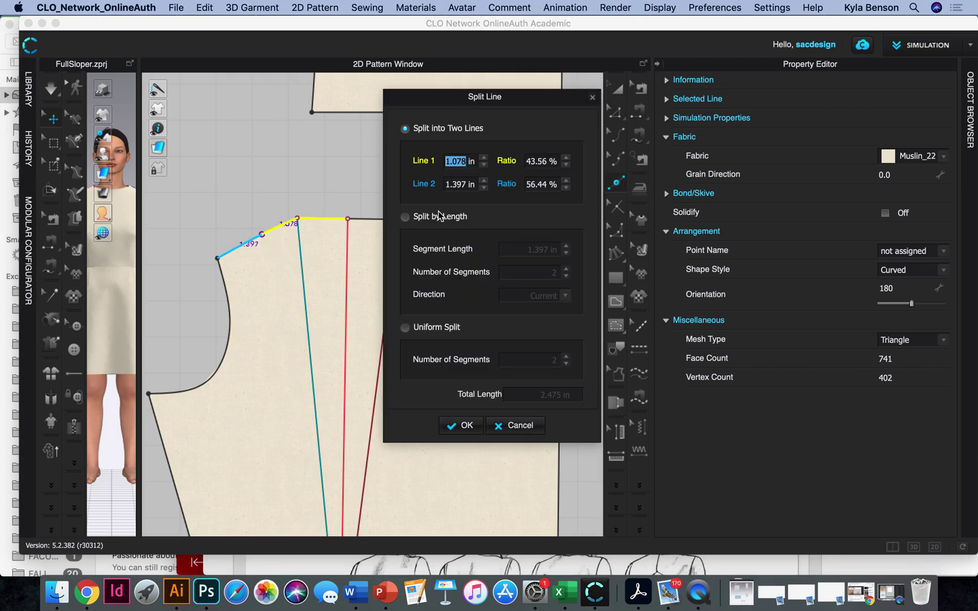
text(1.396)
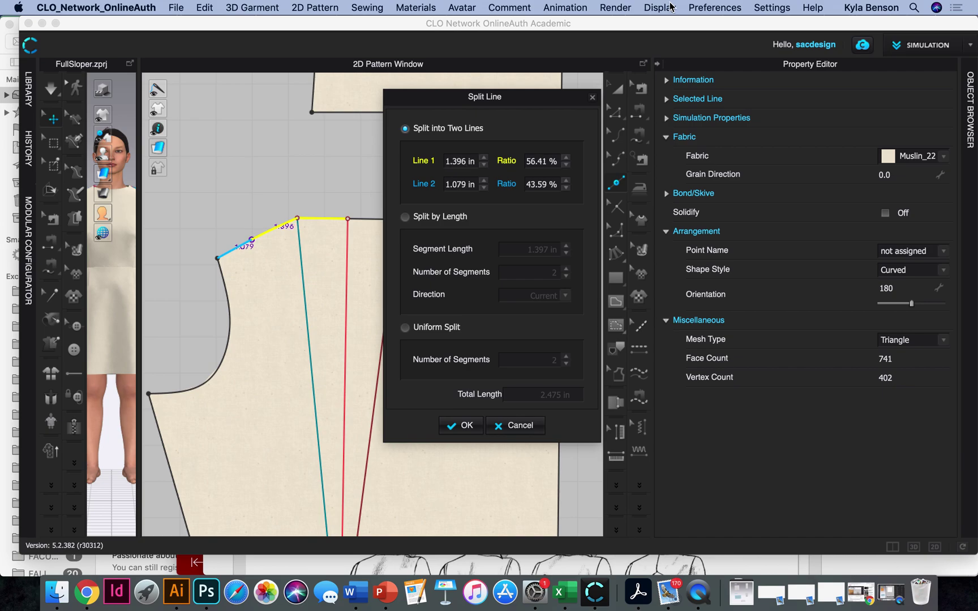
click(461, 425)
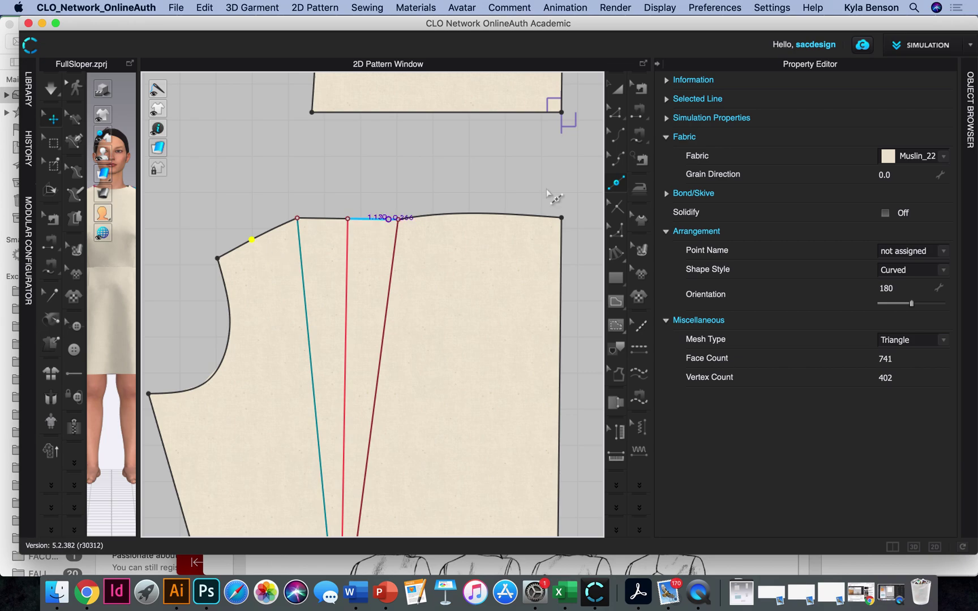
Step: Split the yoke's lower edge with a point 1.079 in from its armhole end, matching the lower panel's outermost upper-edge segment
click(616, 113)
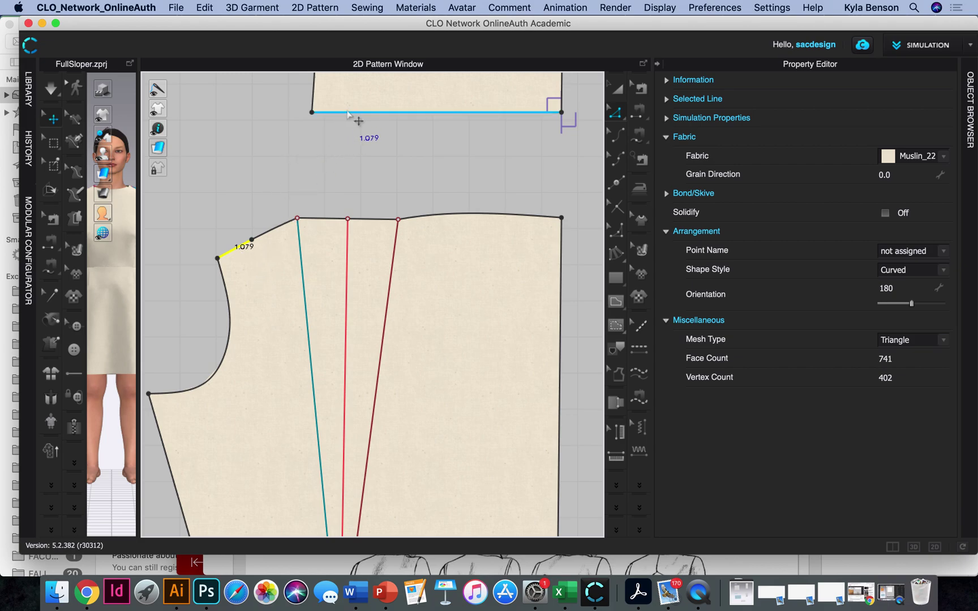
click(616, 182)
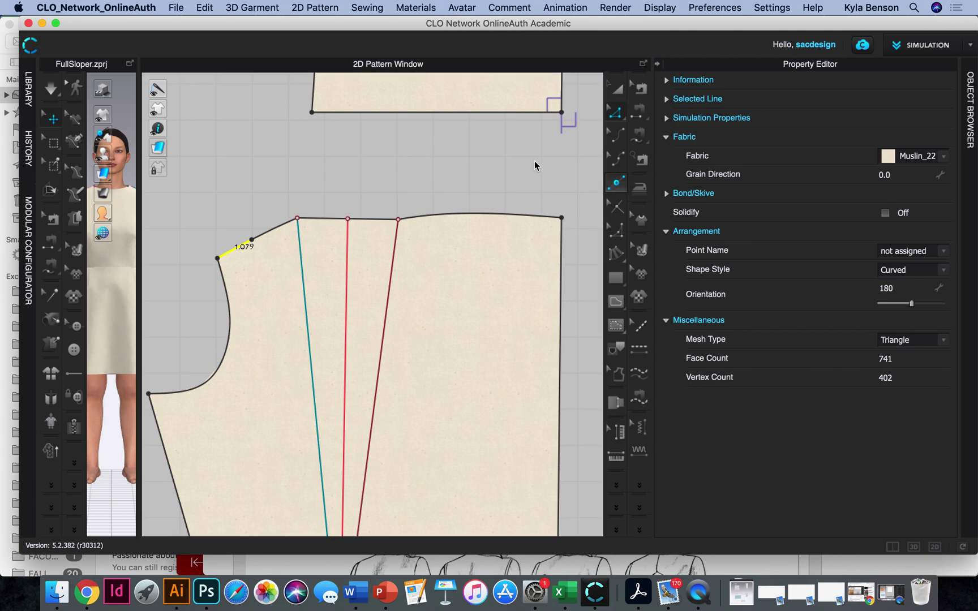
right_click(353, 112)
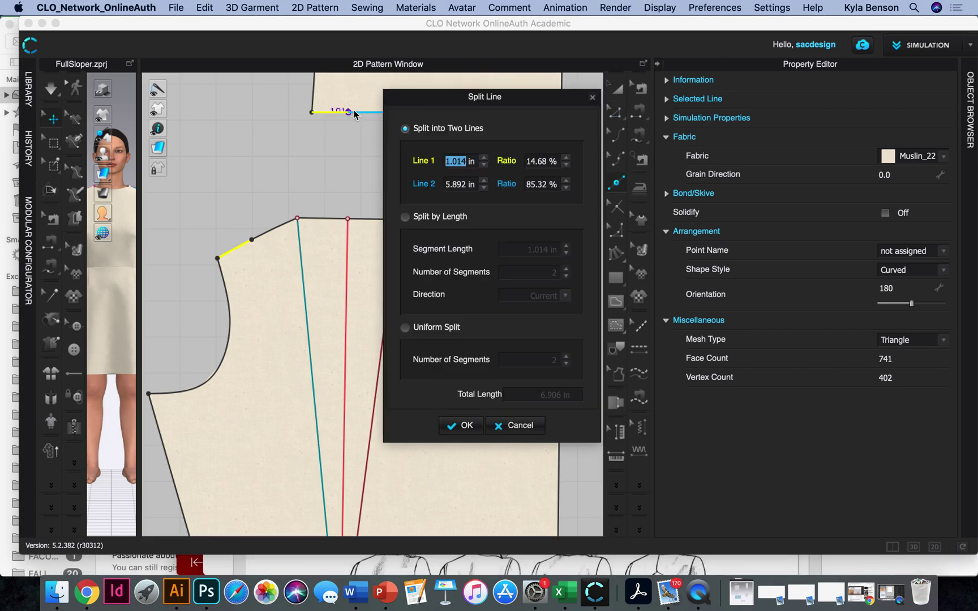
text(1.079)
click(462, 426)
key(z)
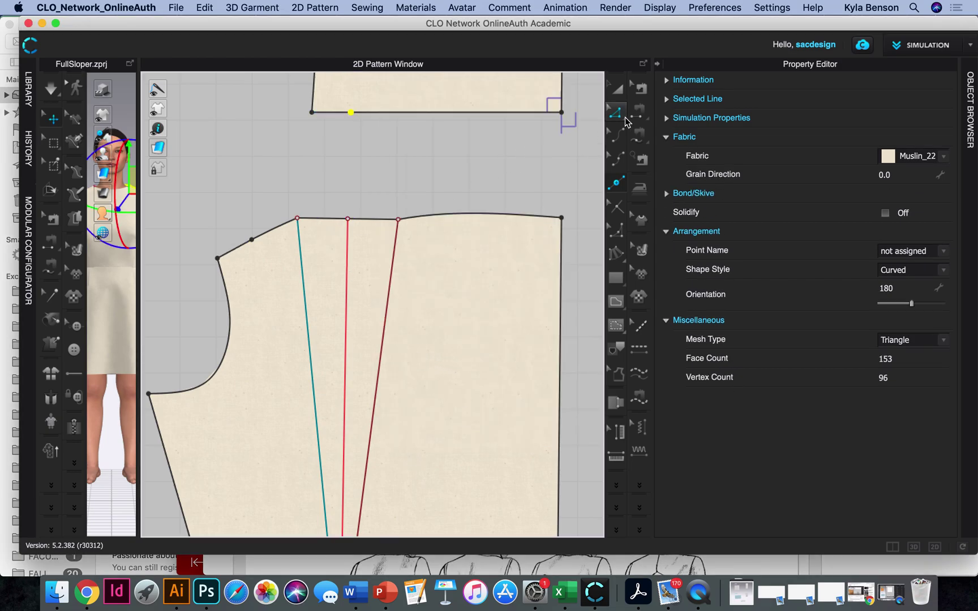
Step: Split the rest of the yoke's lower edge with a second point 1.396 in from the first one, matching the pleat width
click(328, 219)
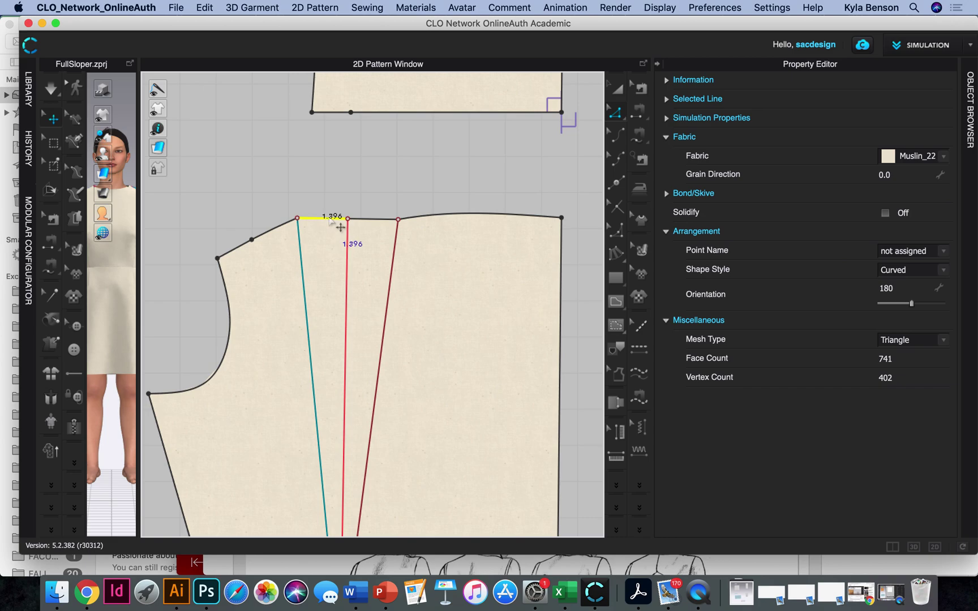
right_click(374, 113)
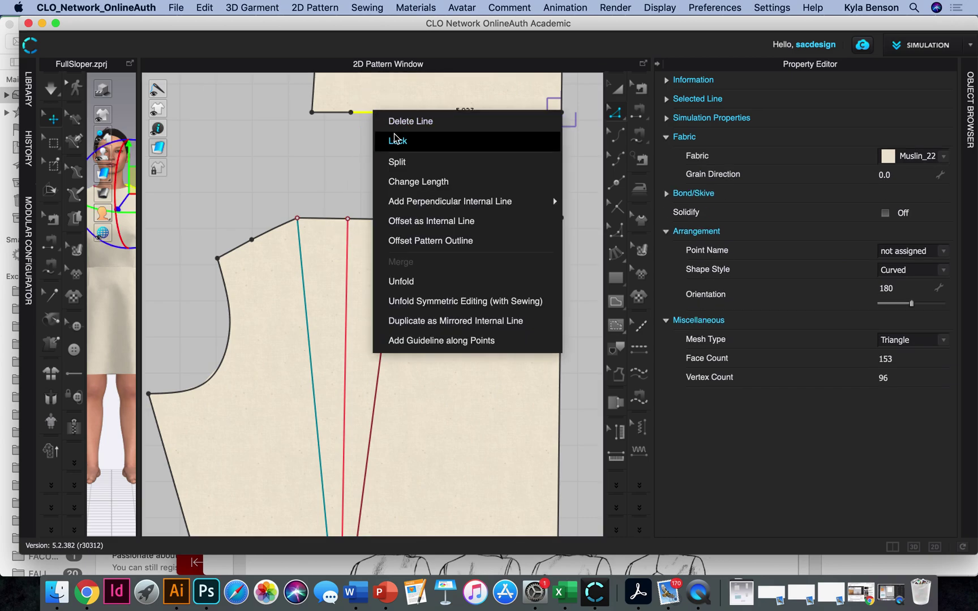
click(401, 163)
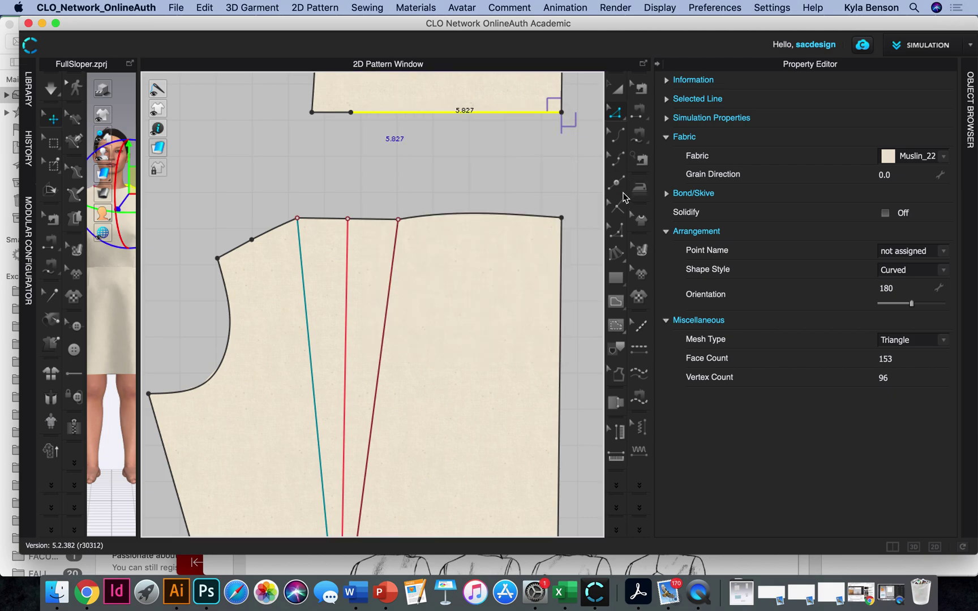
click(384, 112)
text(1.396)
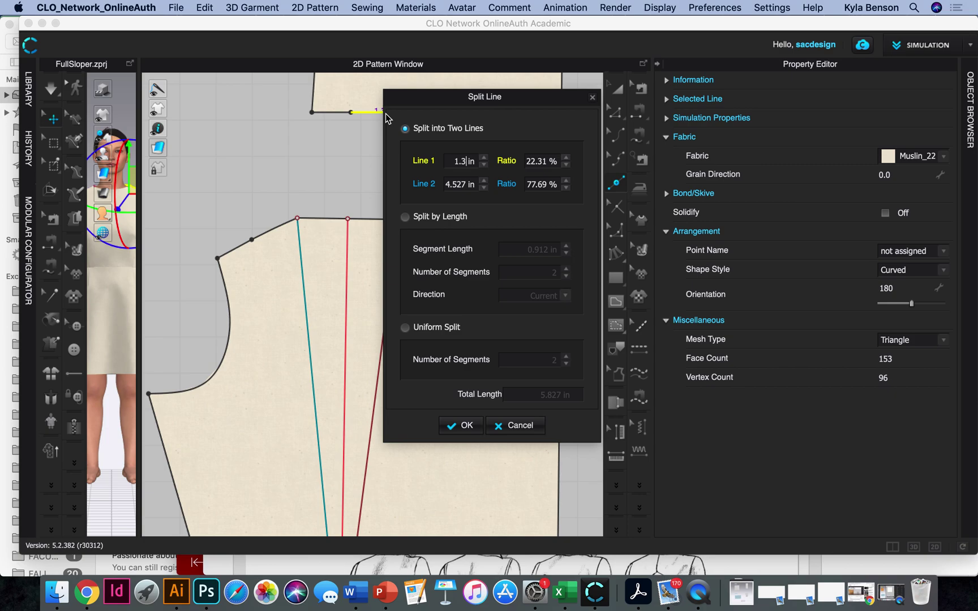
click(461, 426)
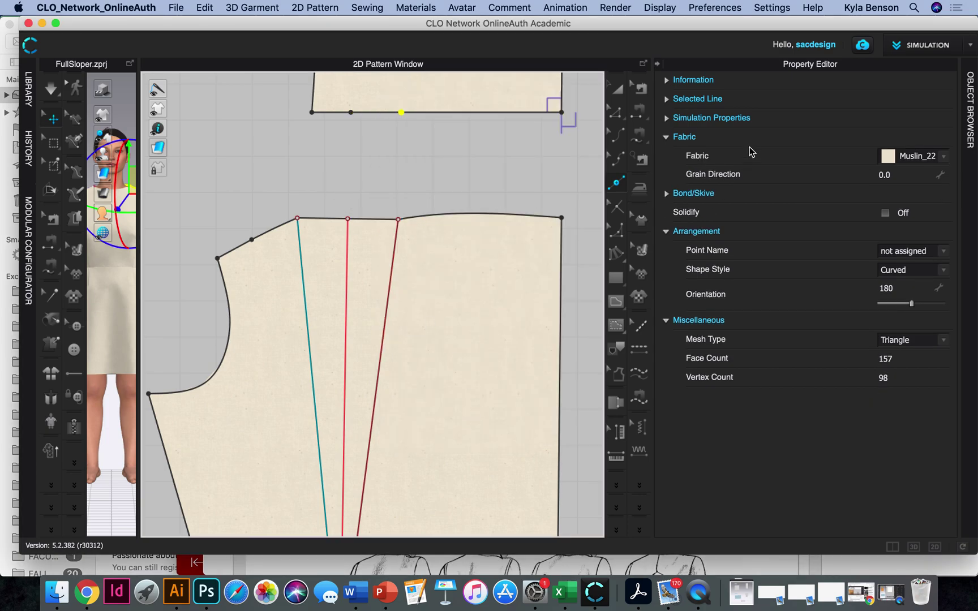
Step: Check the lower panel's upper-edge segment lengths and sew its center-back segment to the yoke's center-back lower segment
click(616, 112)
click(370, 220)
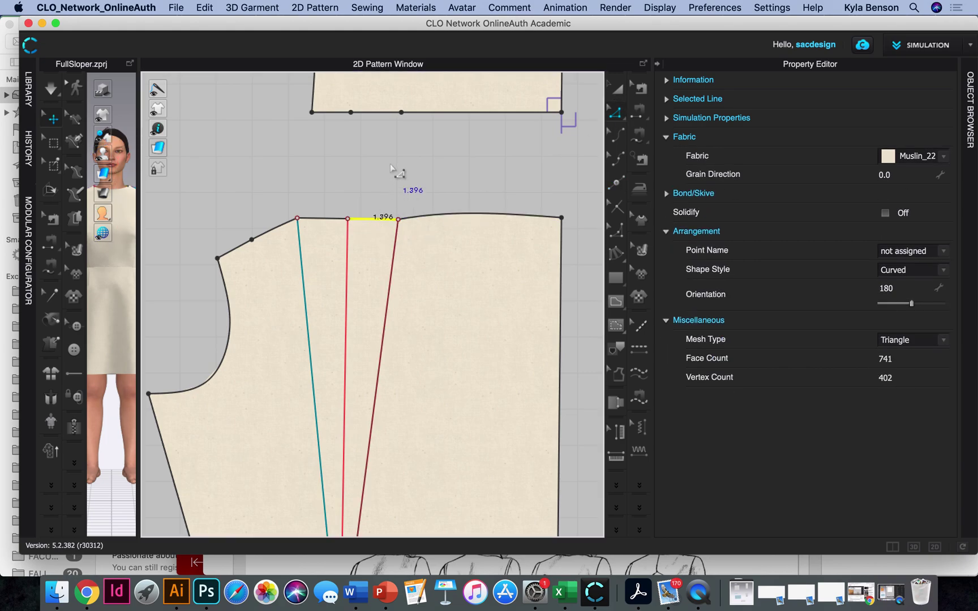
scroll(515, 154, down, 2)
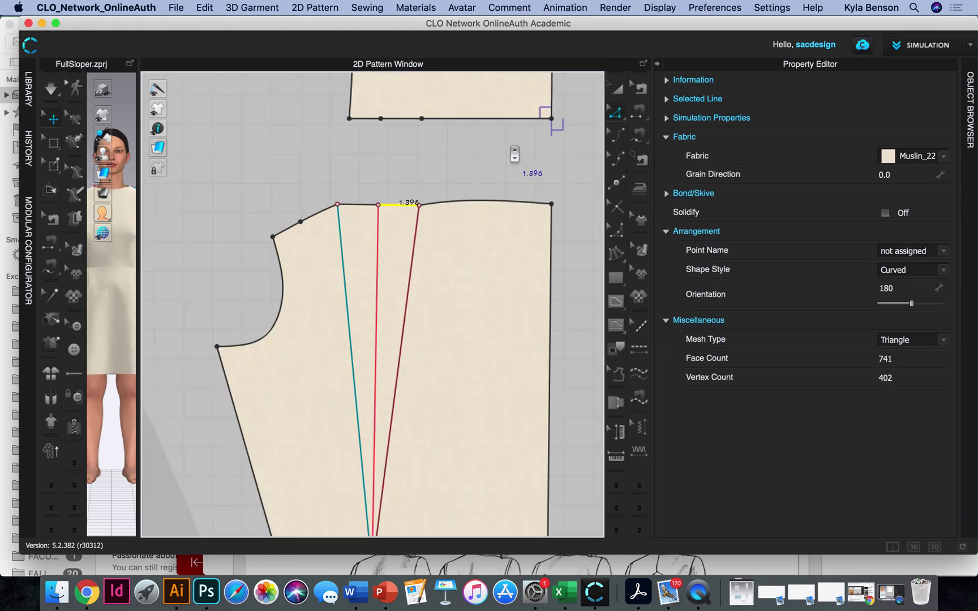
scroll(515, 154, down, 3)
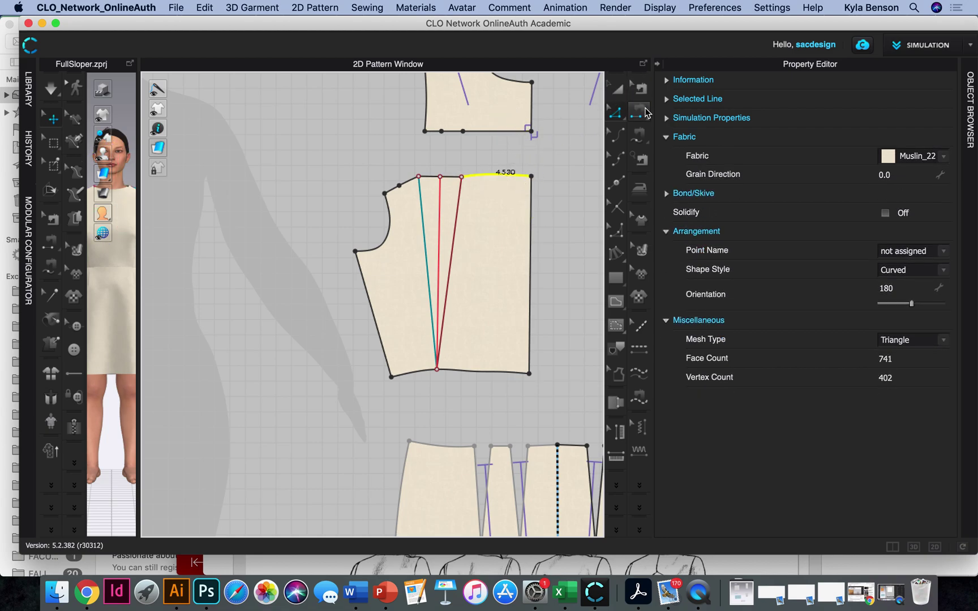
click(639, 111)
click(484, 132)
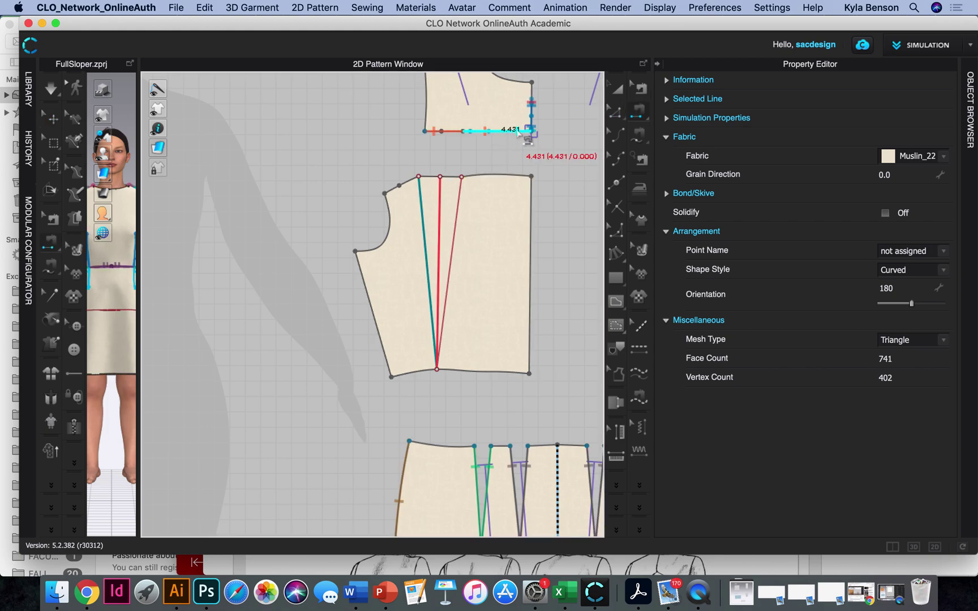
click(517, 132)
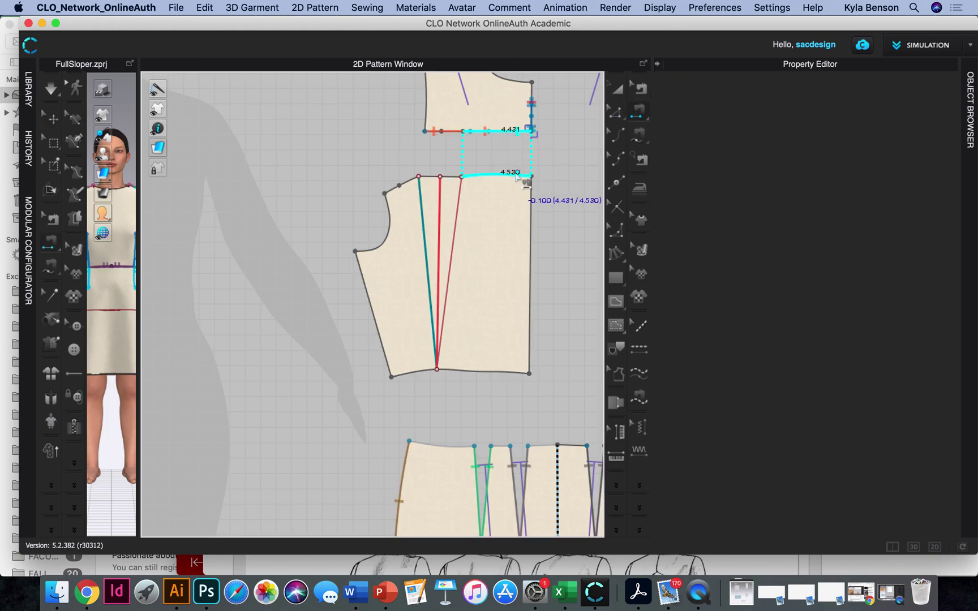
click(525, 187)
click(520, 272)
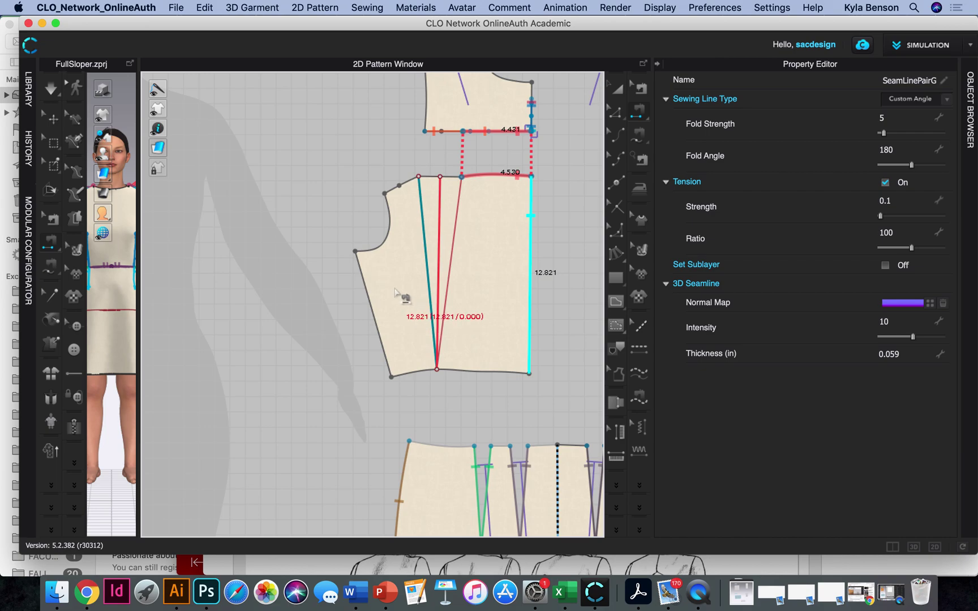
Step: Delete all seams attached to the back yoke and the lower back panel
scroll(432, 153, up, 5)
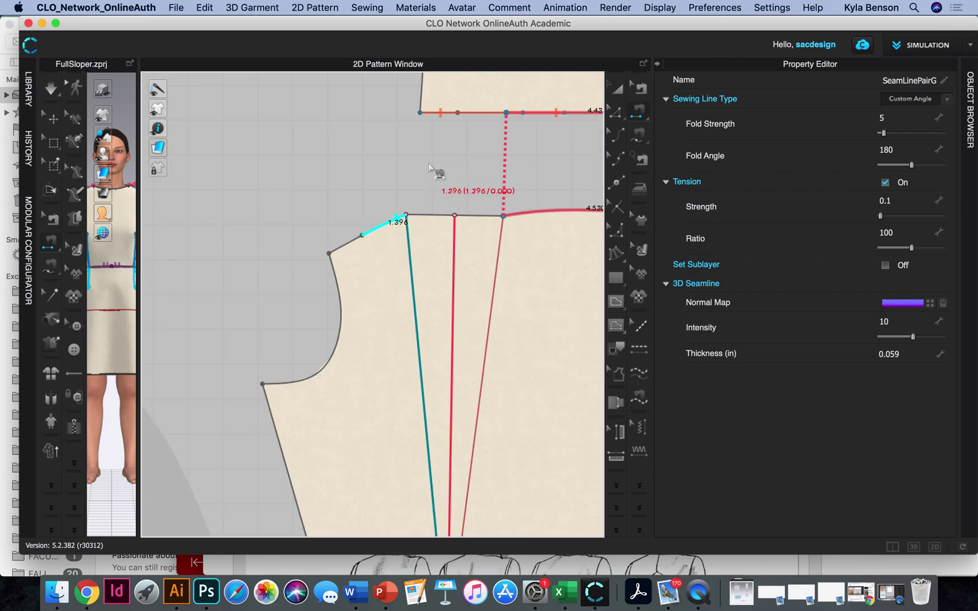
scroll(422, 182, down, 2)
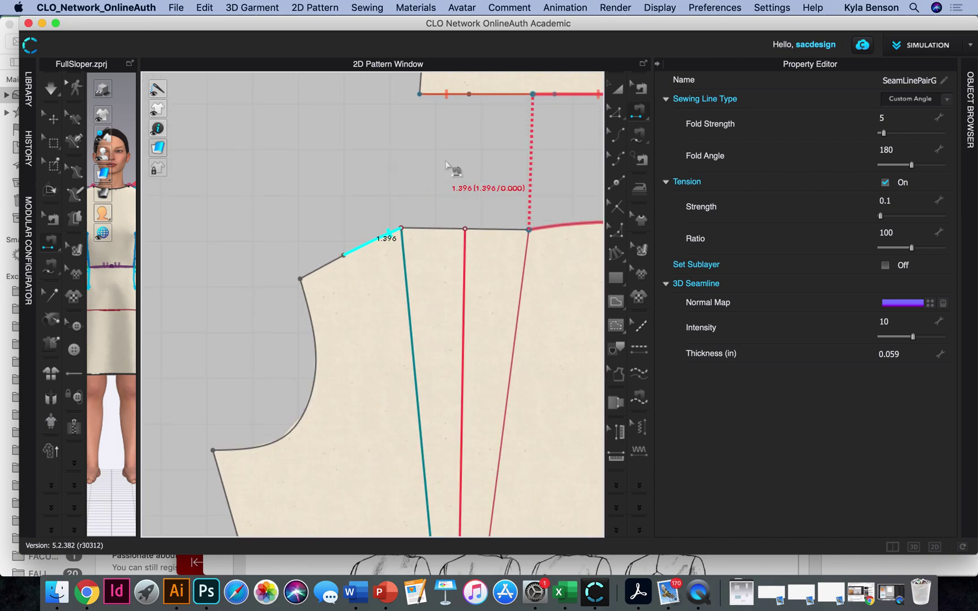
scroll(453, 169, down, 2)
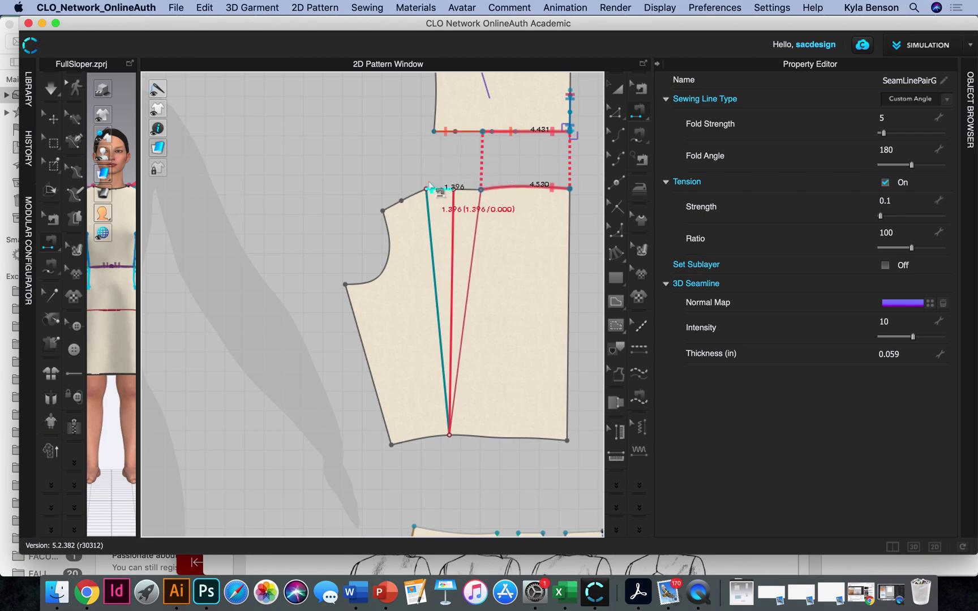
scroll(469, 164, up, 2)
scroll(475, 165, down, 4)
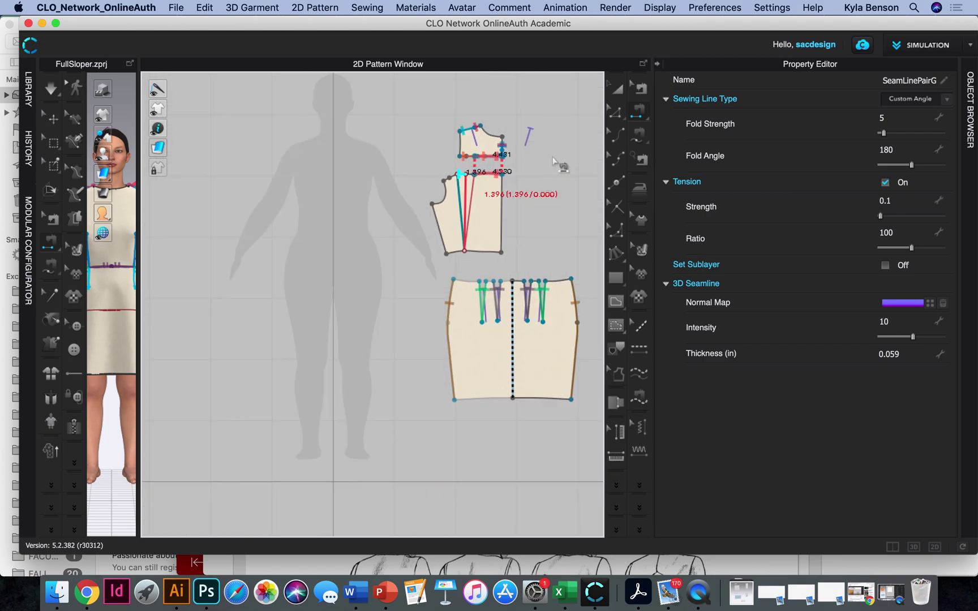
click(641, 87)
drag(386, 84, 522, 260)
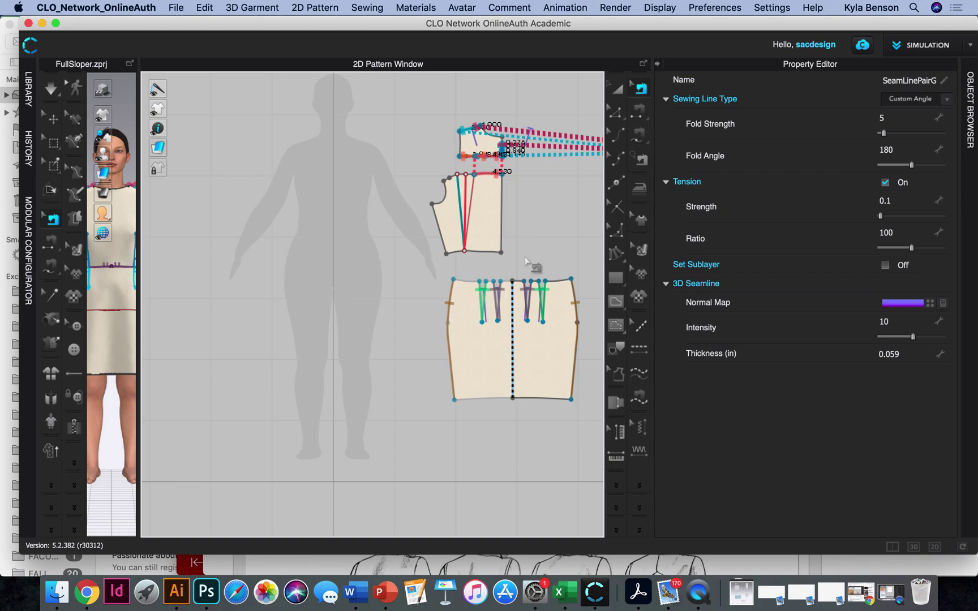
key(Delete)
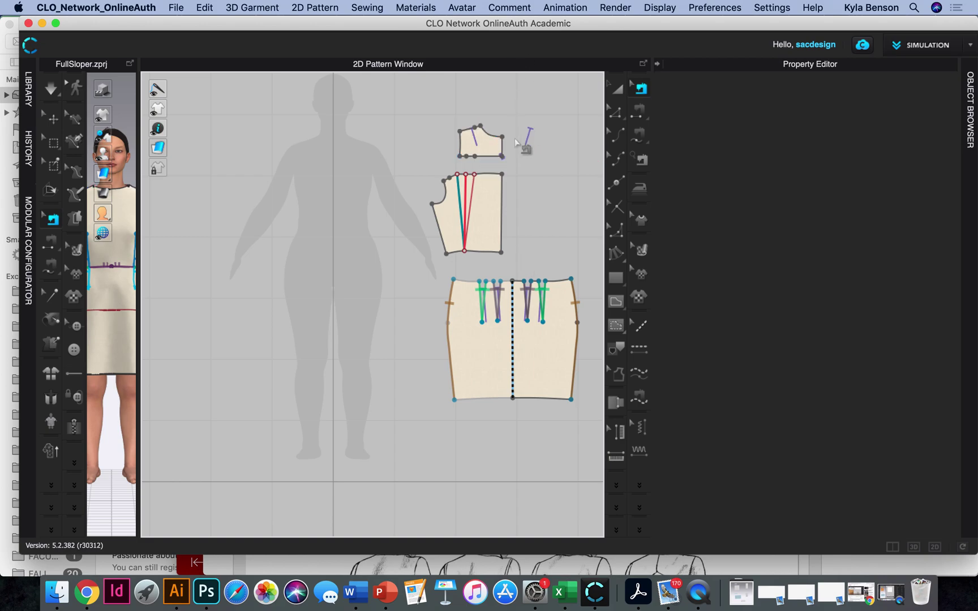
Step: Sew the yoke's lower edge to the lower panel's upper edge along the center-back segments and the 1.079 in armhole-side segments
scroll(516, 142, up, 3)
click(638, 135)
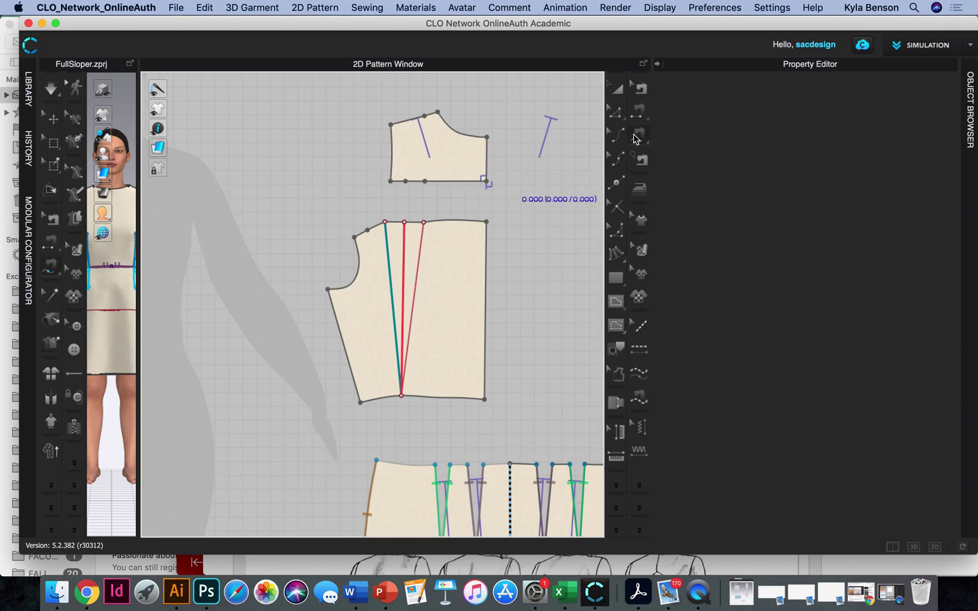
click(638, 111)
click(467, 181)
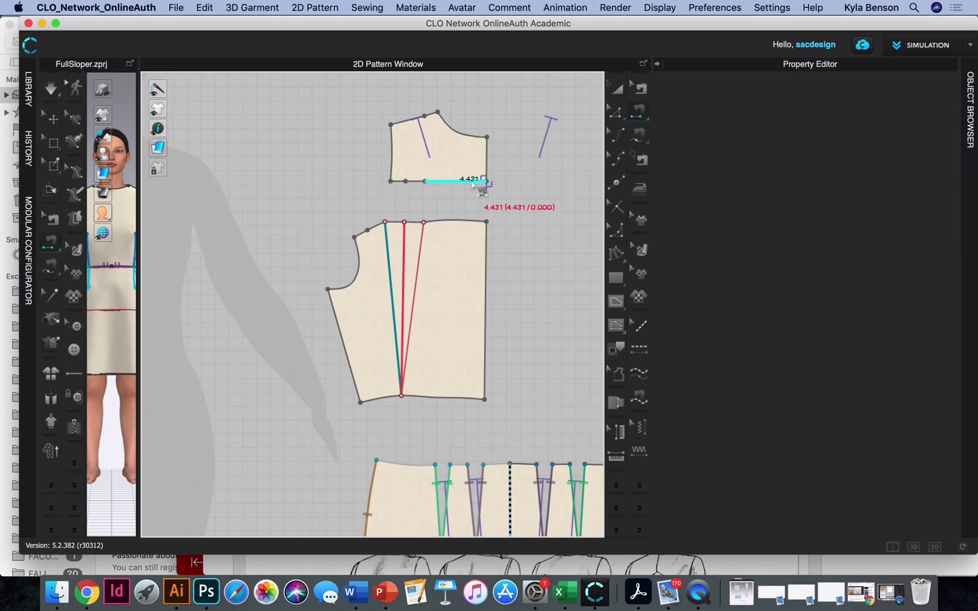
click(477, 223)
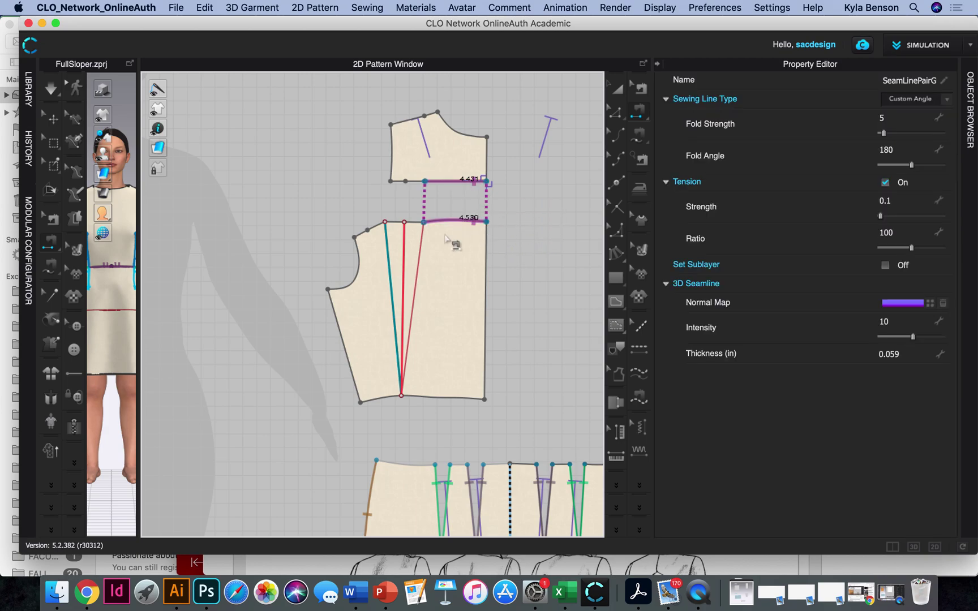
click(396, 182)
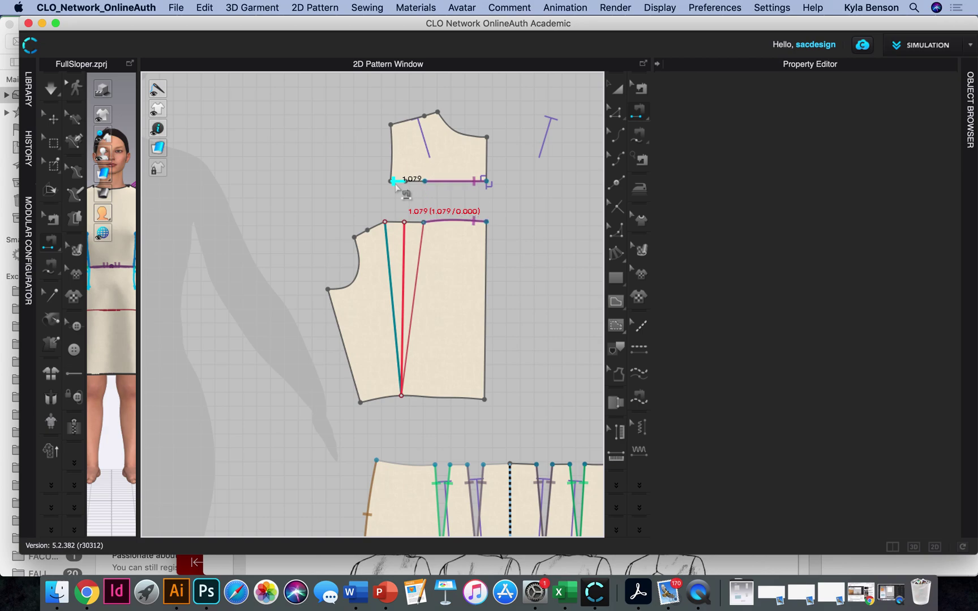
click(360, 236)
Step: Use Pleats Sewing to join the yoke's 1.396 in lower-edge segment to the pleat section of the lower back panel's upper edge
scroll(414, 198, up, 3)
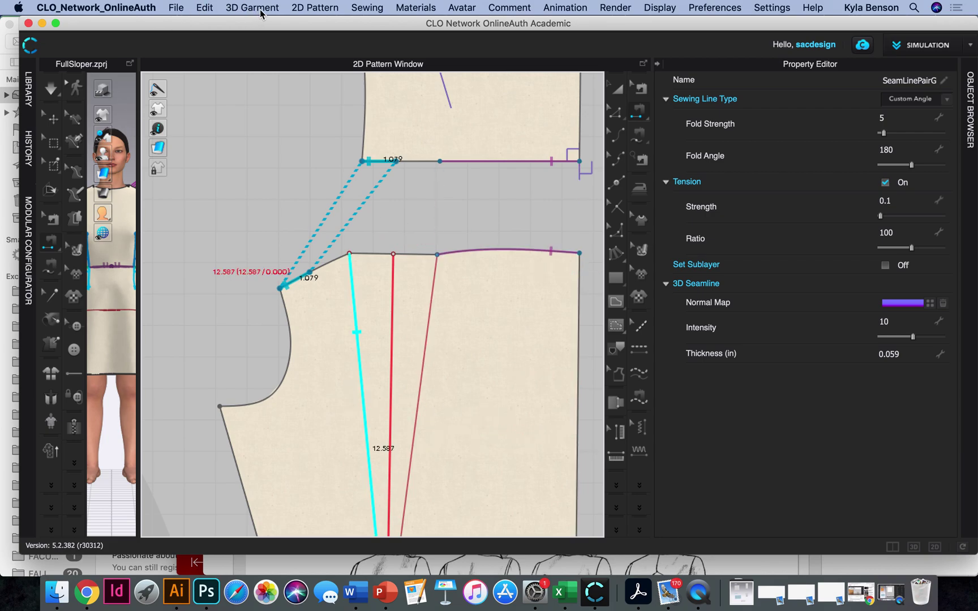
click(298, 7)
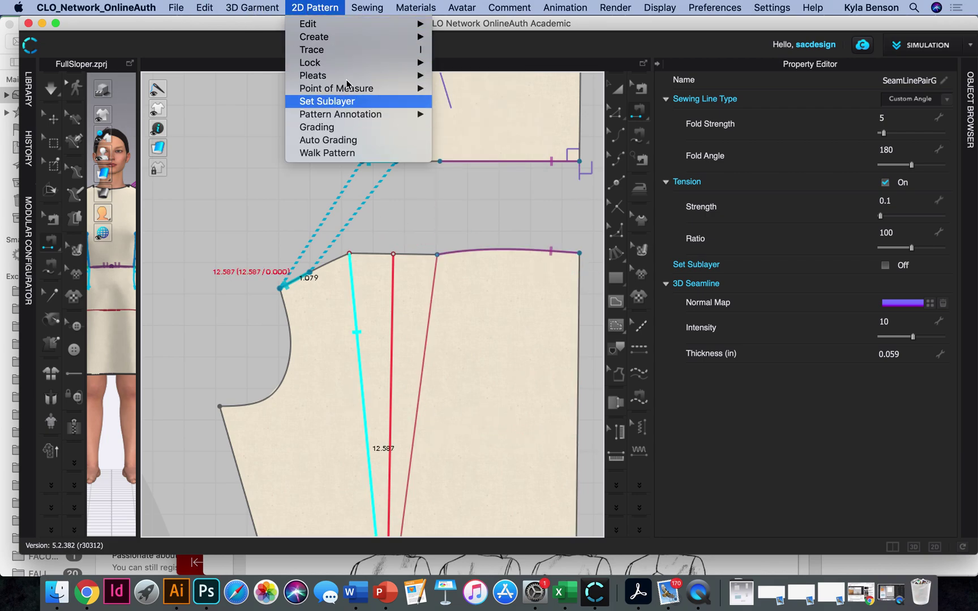
mouse_move(356, 75)
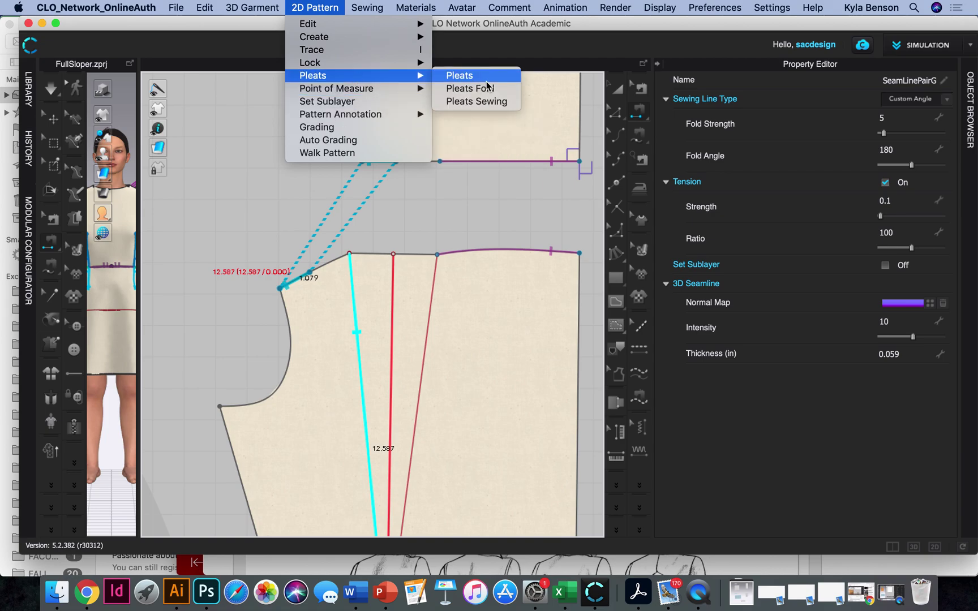
click(494, 109)
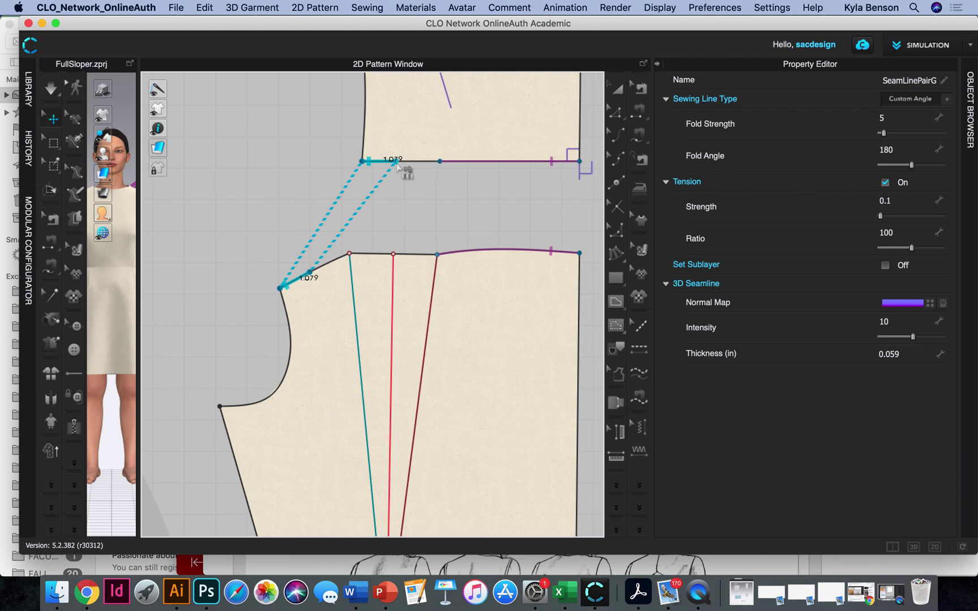
click(397, 162)
click(441, 162)
click(311, 272)
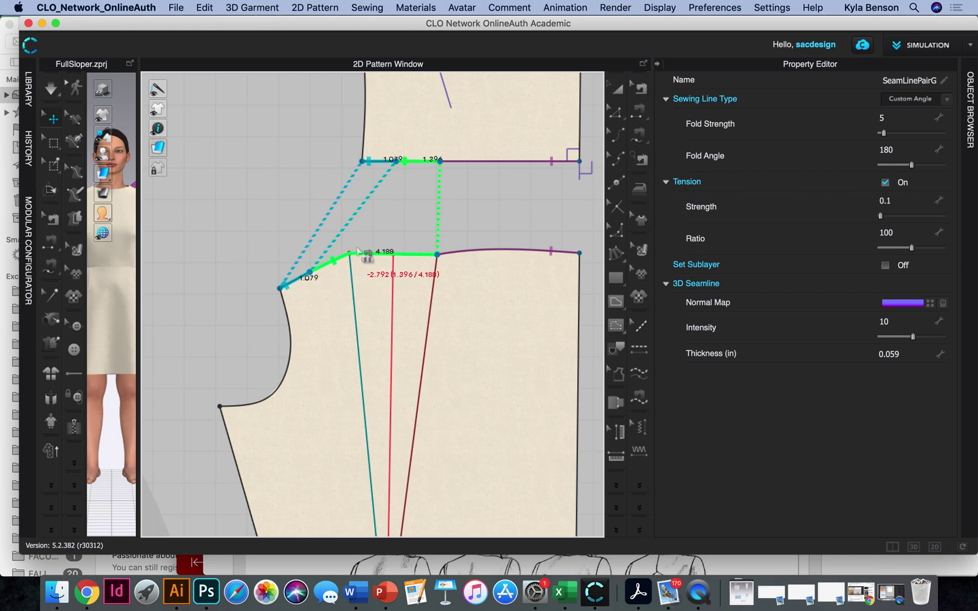
click(437, 255)
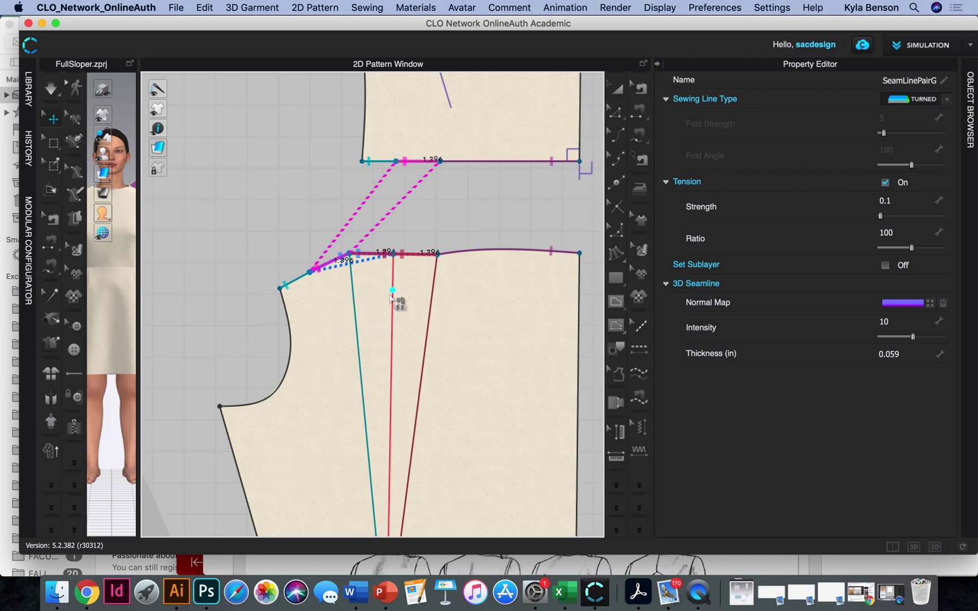
Step: Unfold the back yoke along its center-back line with symmetric editing and sewing
scroll(396, 300, down, 3)
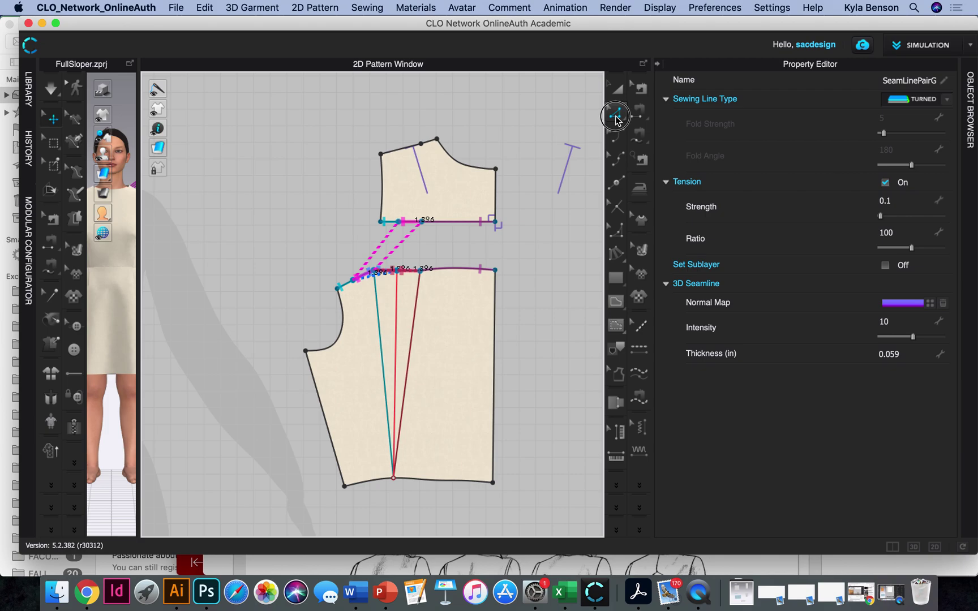
click(616, 113)
click(506, 203)
right_click(497, 193)
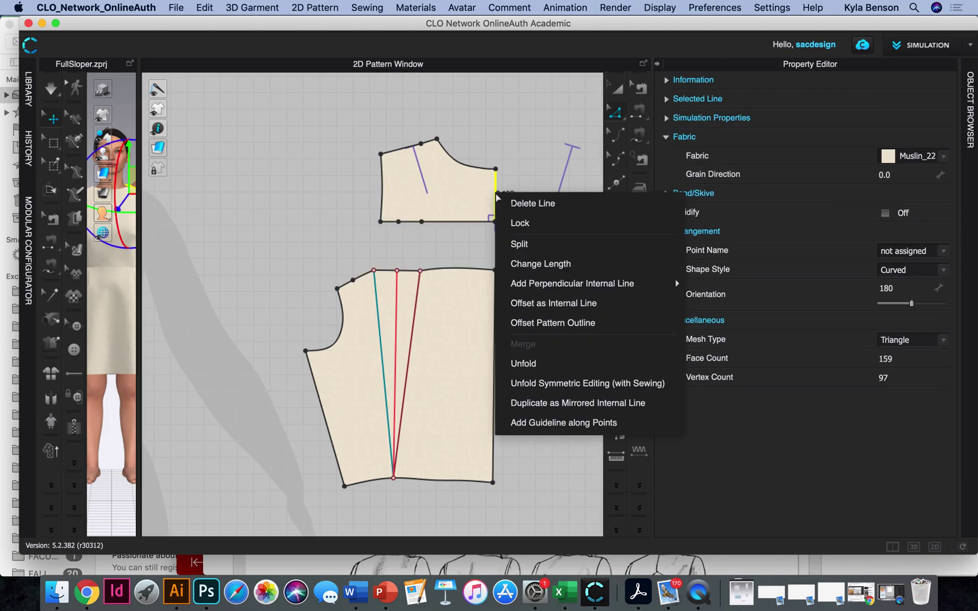
mouse_move(558, 282)
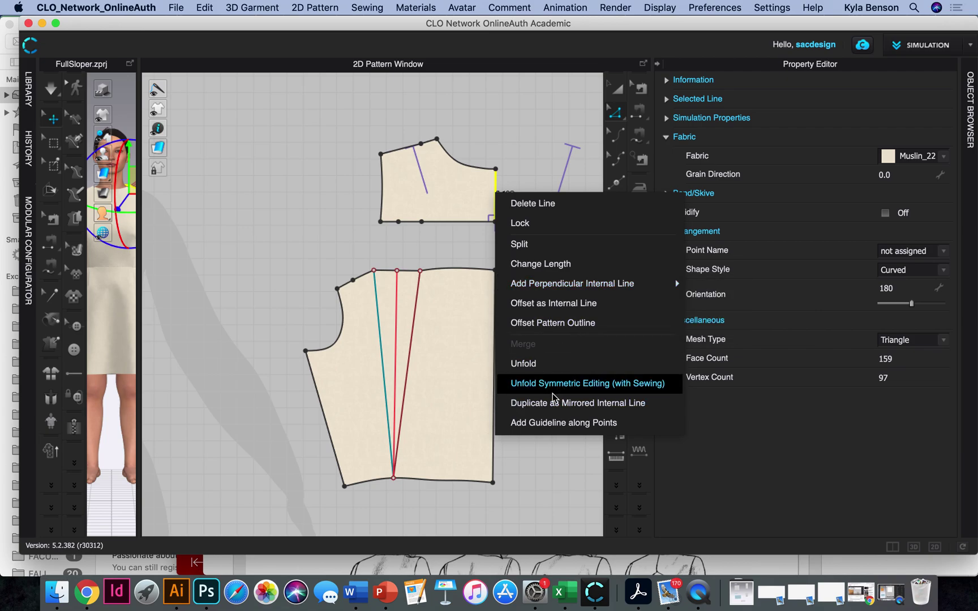
click(509, 389)
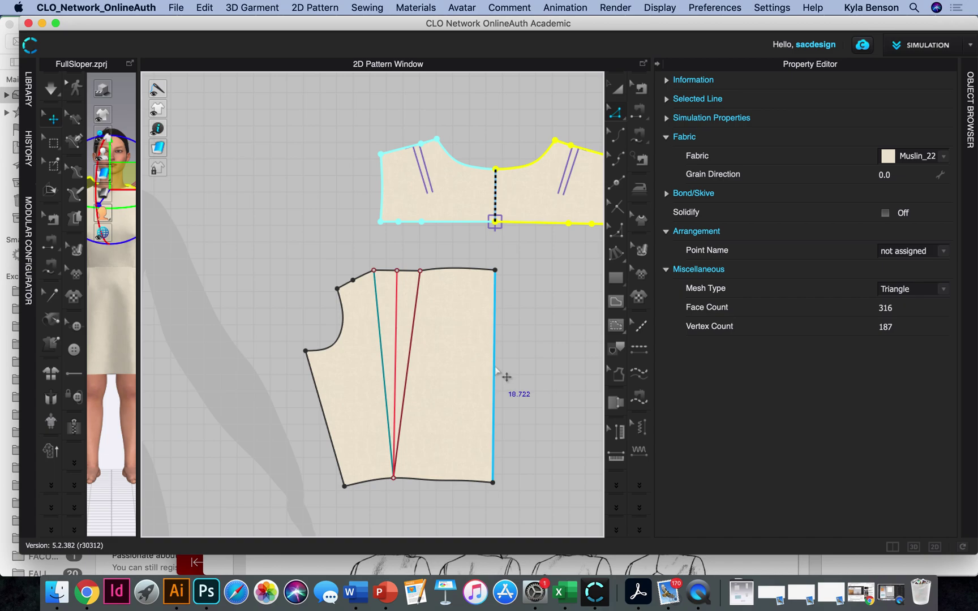
Step: Unfold the lower back panel along its center-back line with symmetric editing and sewing
click(496, 368)
right_click(497, 369)
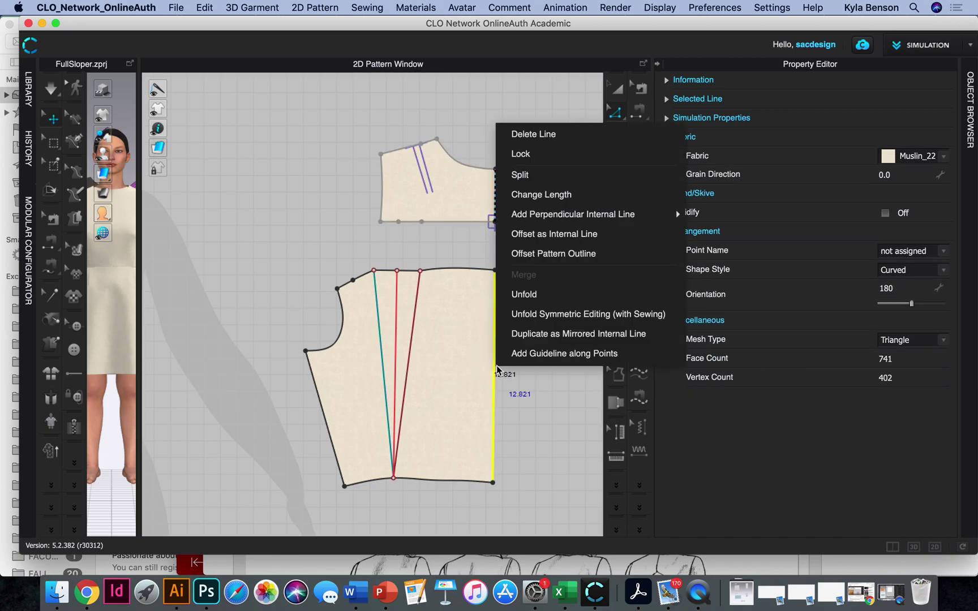
click(583, 317)
click(538, 491)
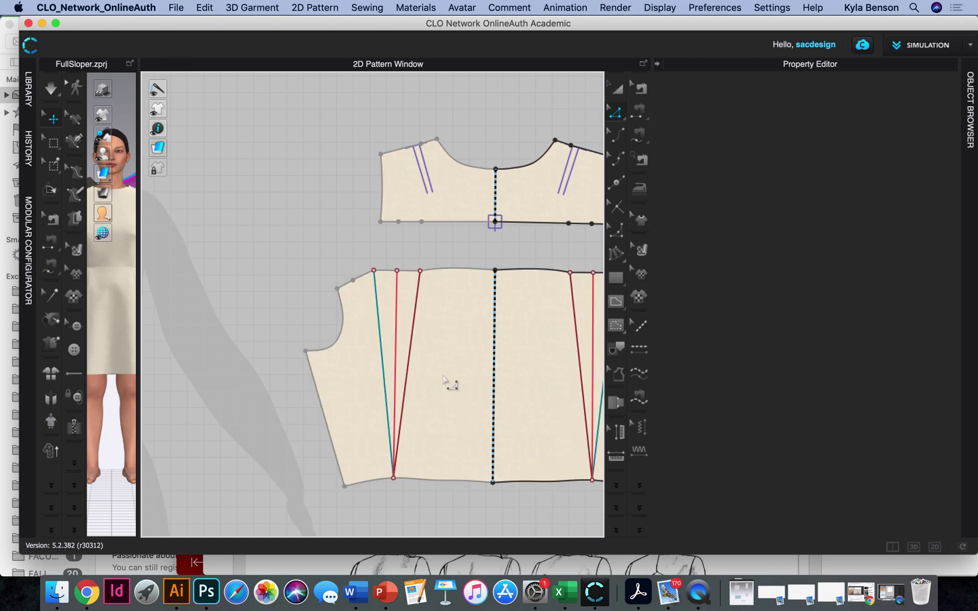
Step: Check the fold angles of the inner and middle pleat lines on both halves of the lower back panel
click(411, 337)
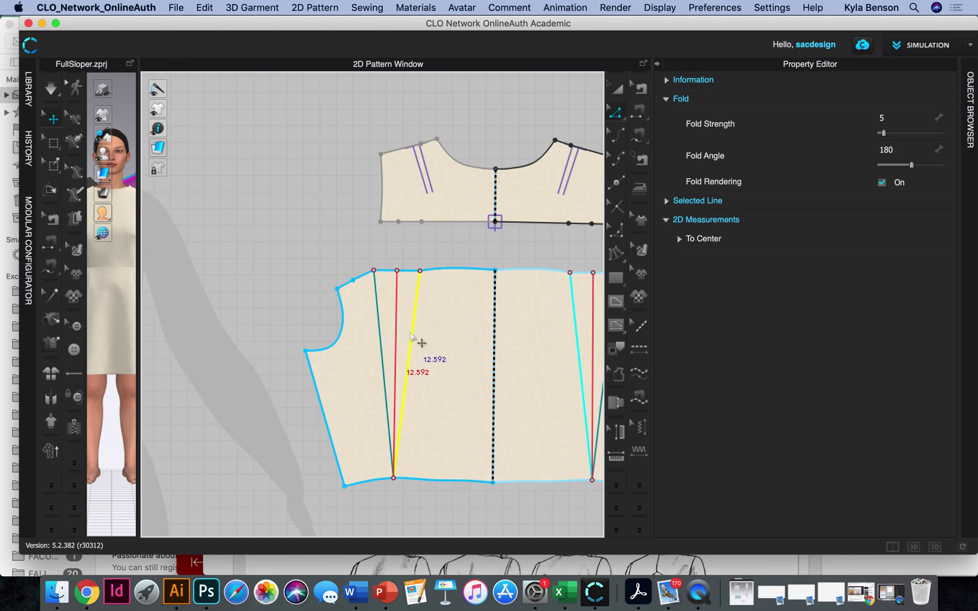
click(576, 326)
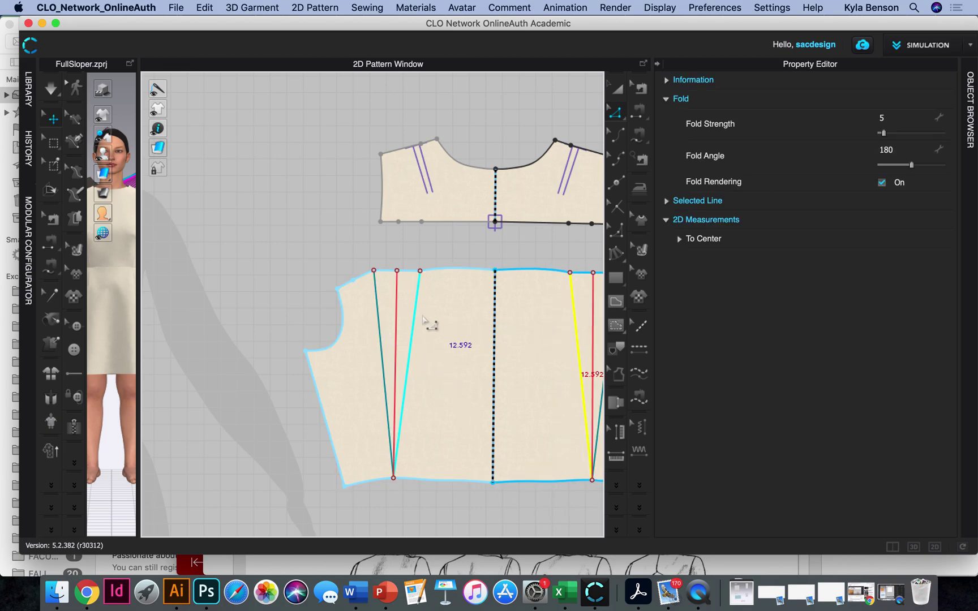
click(396, 315)
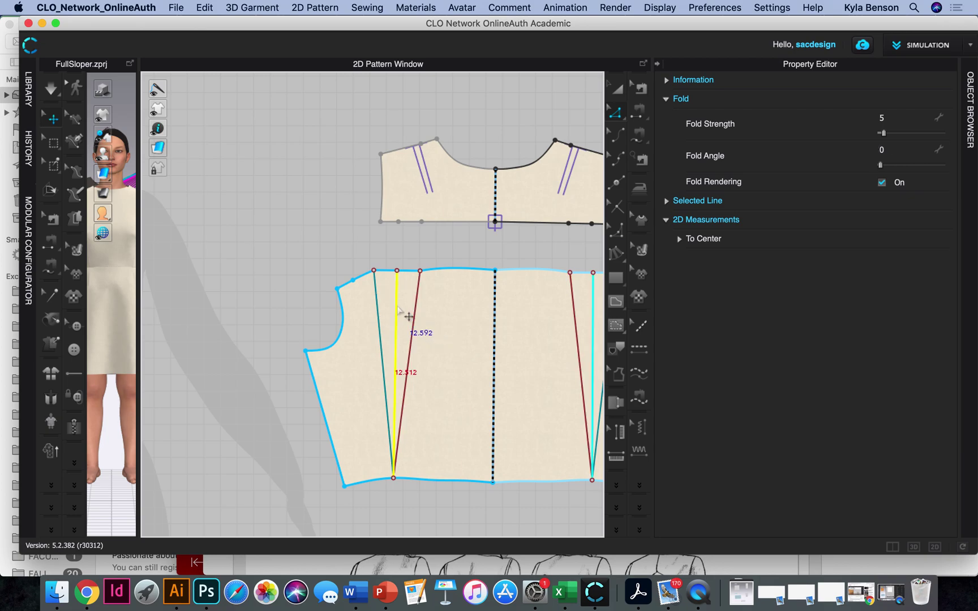
click(594, 324)
Step: Sew the lower back panel's 8.500 in side seam to the matching side seam of the front bodice
scroll(501, 310, down, 5)
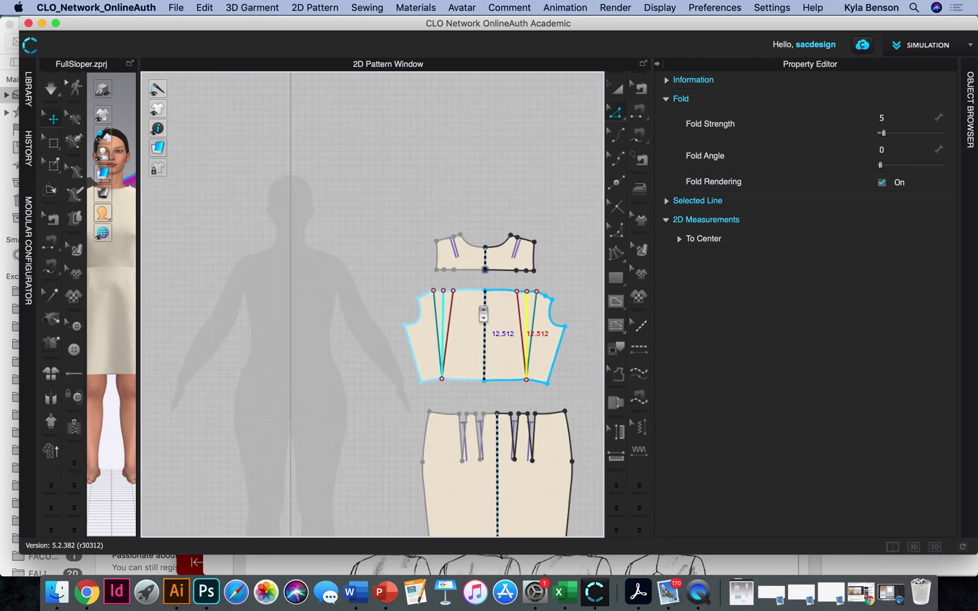
scroll(561, 306, up, 3)
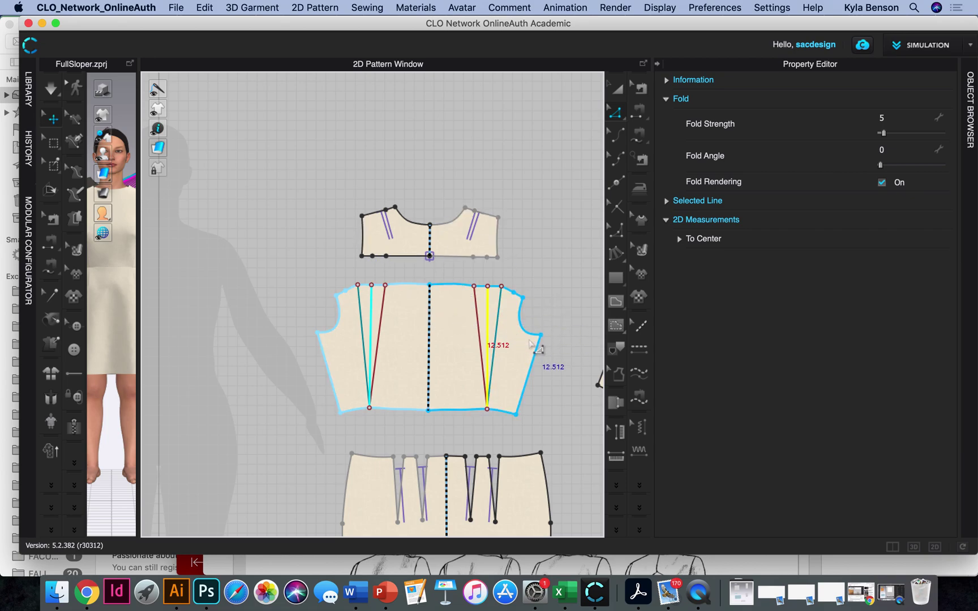
right_drag(547, 365, 415, 317)
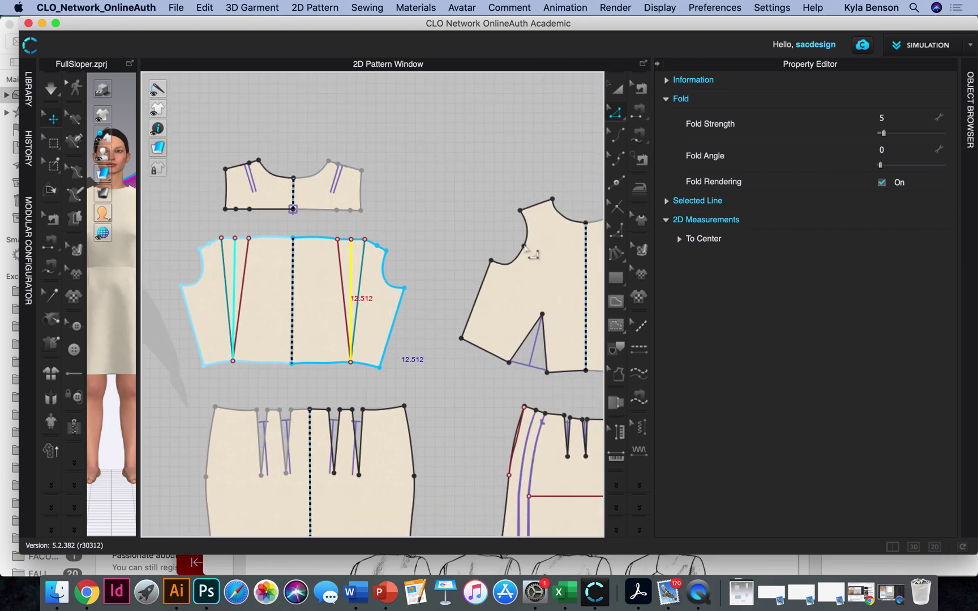
click(637, 111)
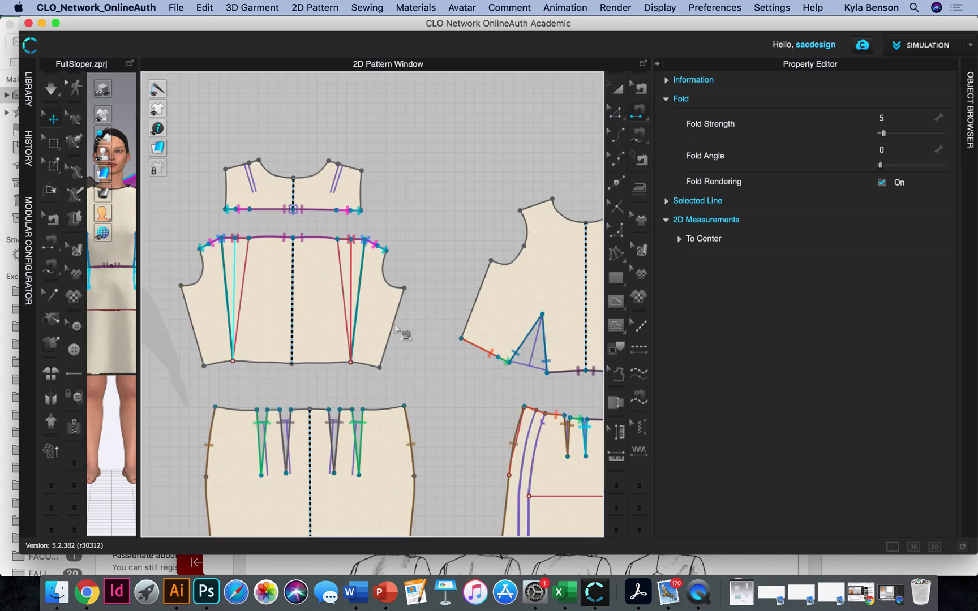
click(403, 334)
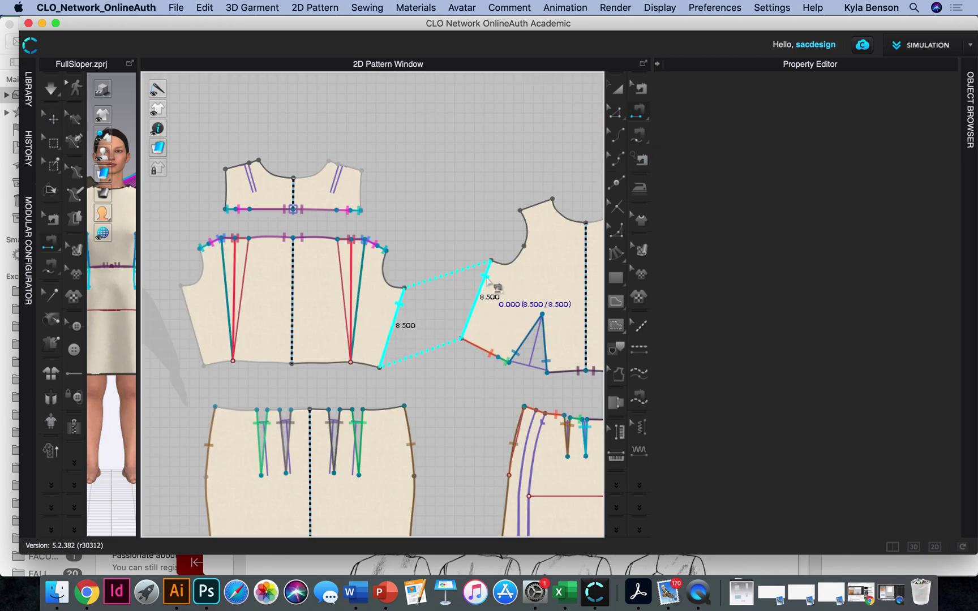
click(492, 284)
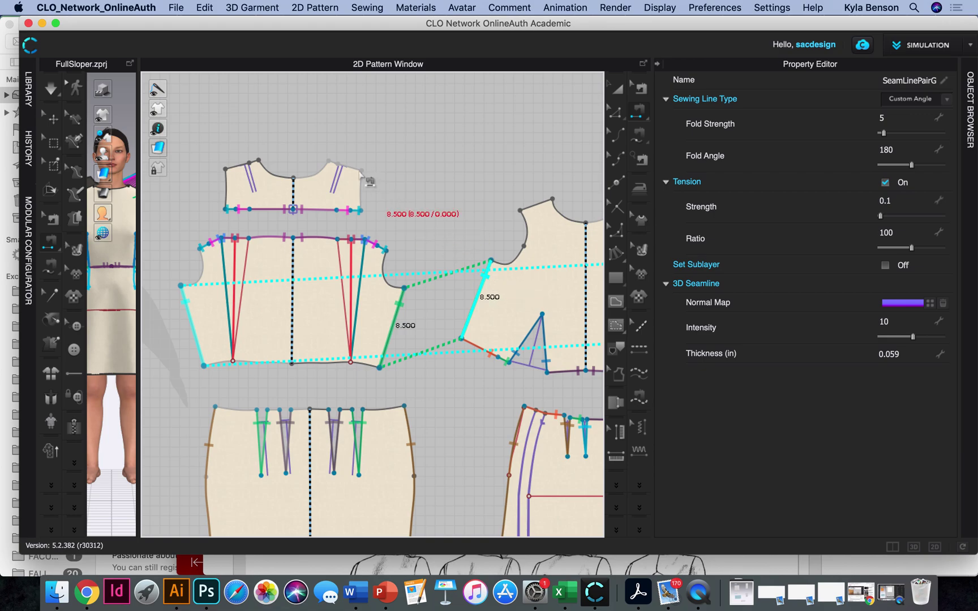
Step: Delete the extra point on the back yoke's shoulder line so the shoulder is a single segment
scroll(362, 177, up, 6)
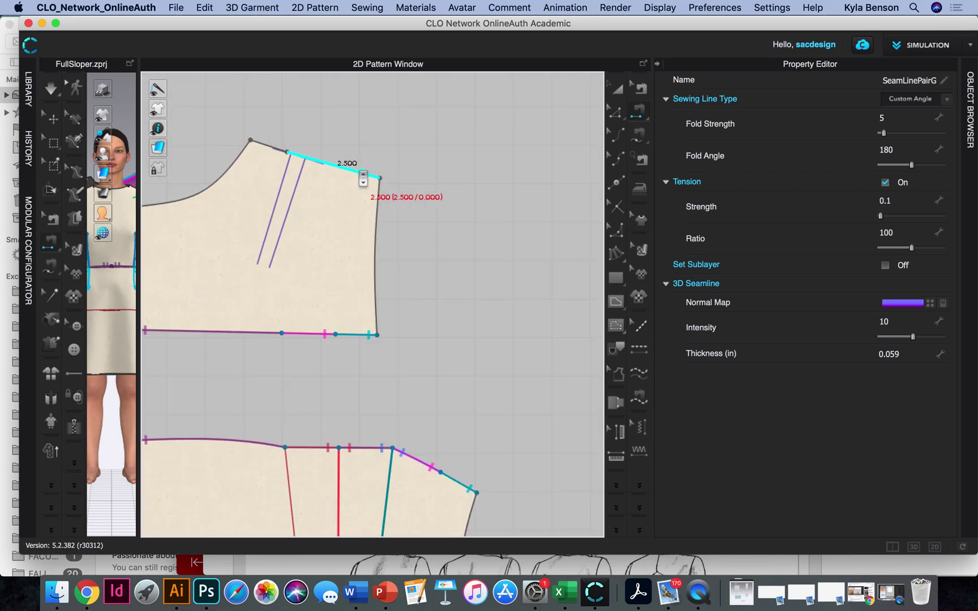
click(616, 112)
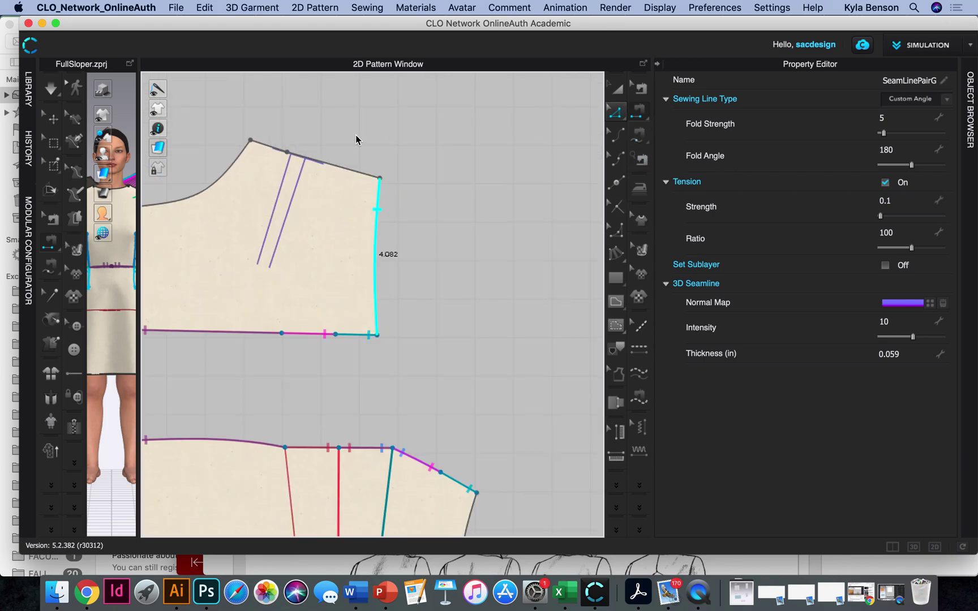
right_click(287, 153)
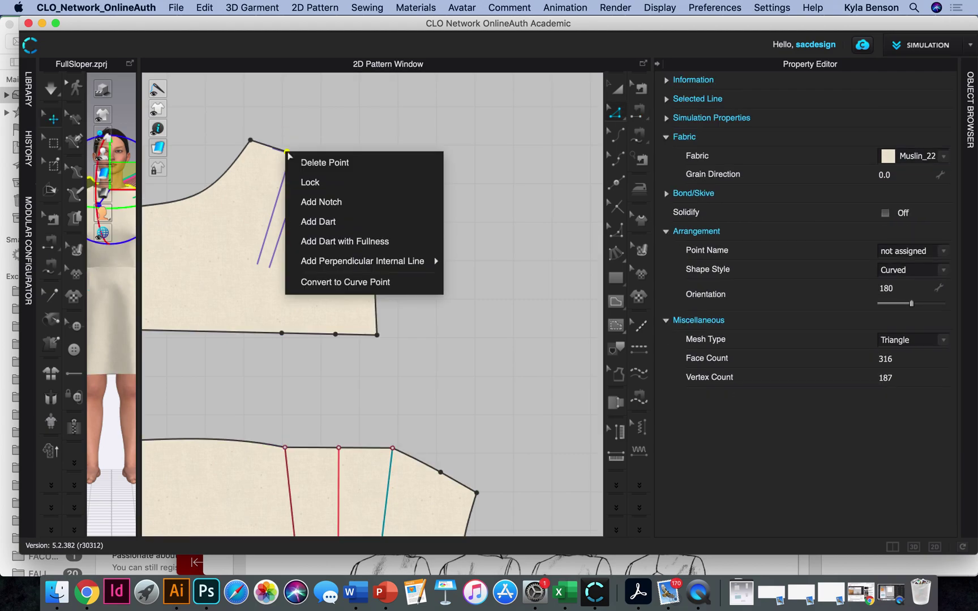
click(446, 287)
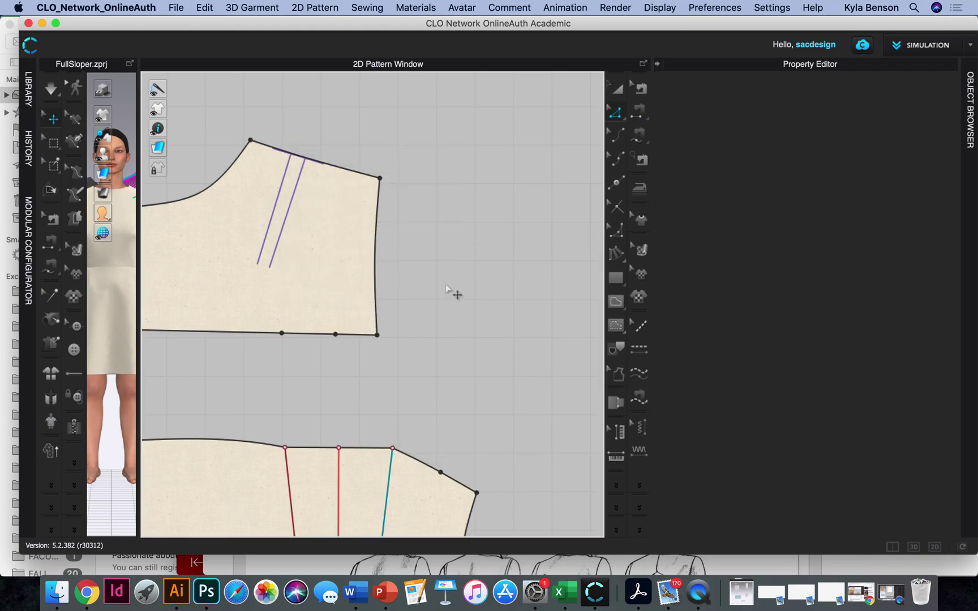
Step: Sew the back yoke's 3.500 in shoulder line to the front bodice's matching shoulder line
scroll(450, 291, down, 5)
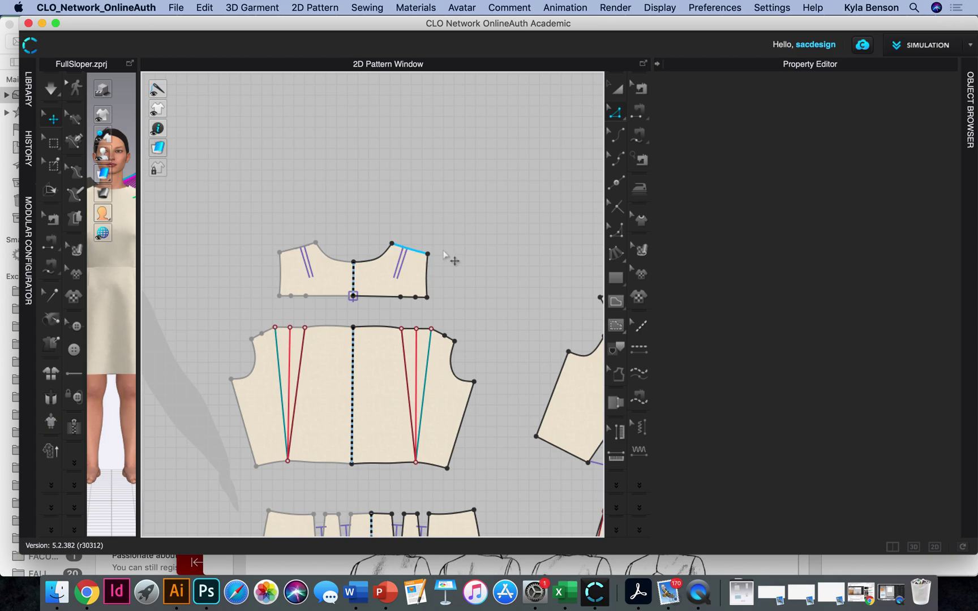
scroll(487, 267, up, 5)
middle_drag(508, 269, 367, 244)
click(639, 111)
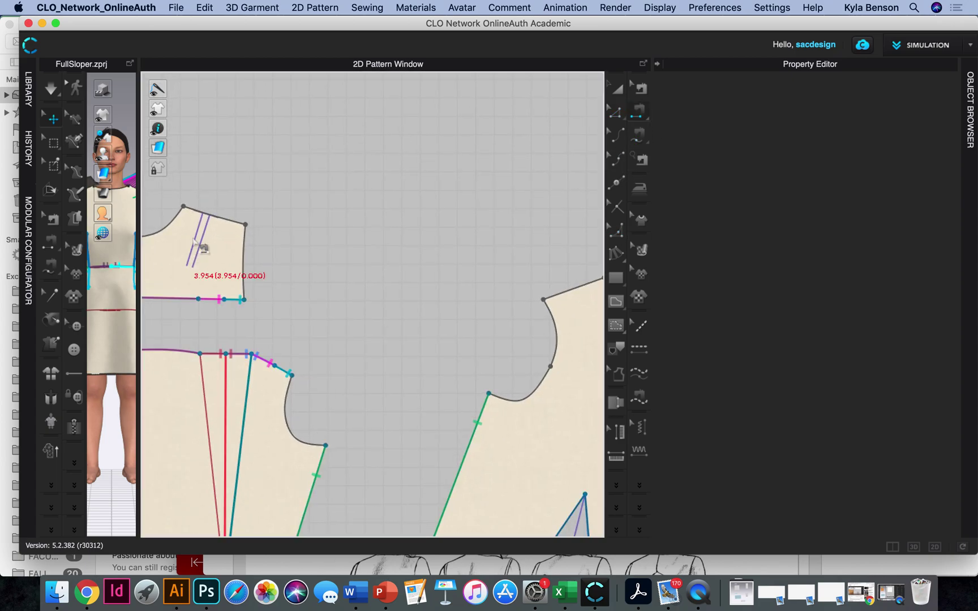
click(237, 222)
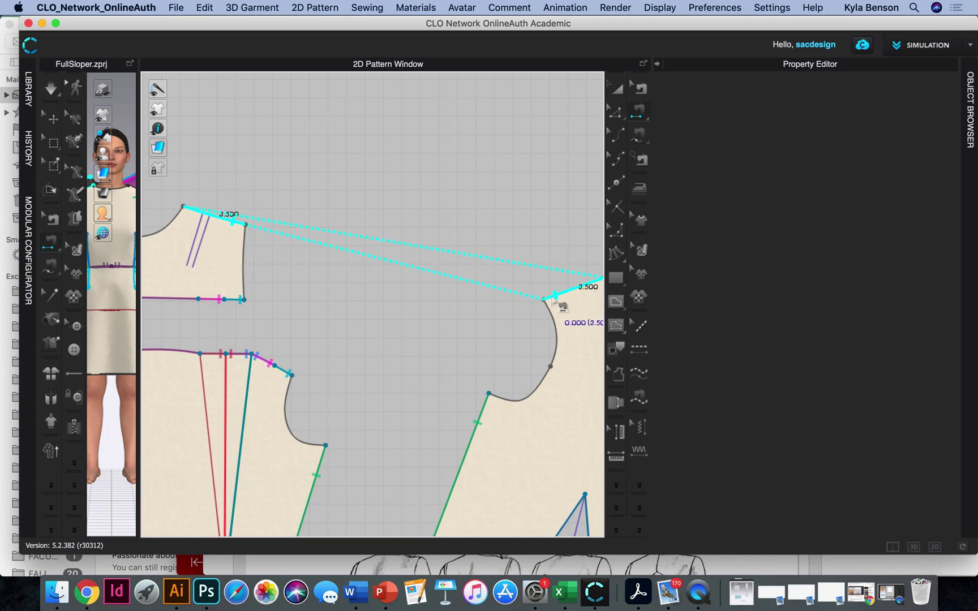
click(372, 333)
Step: Free-sew the back skirt's outer 4.250 in waist segment to an equal length of the lower back panel's waist, starting at the side seam
scroll(369, 326, down, 5)
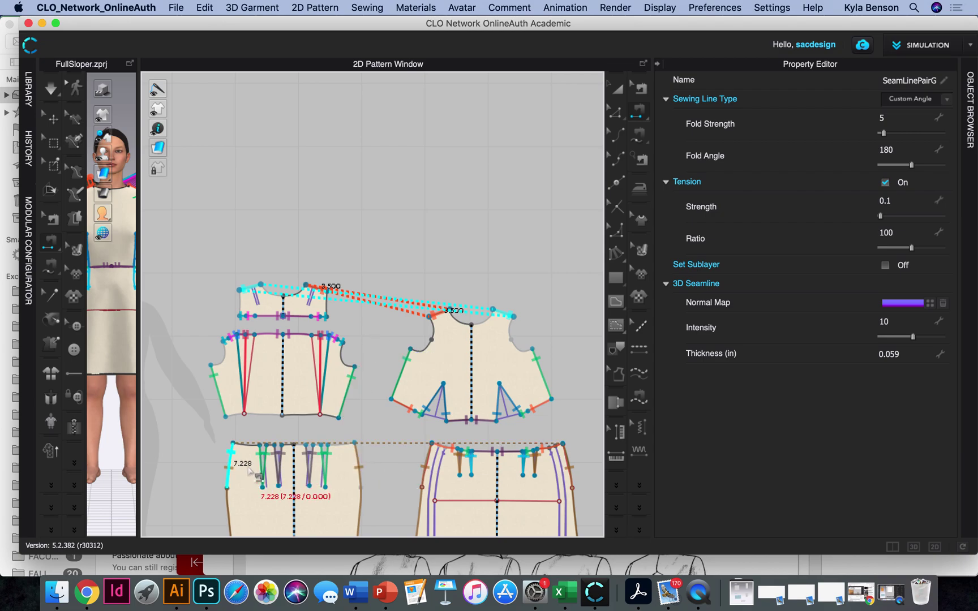
scroll(261, 448, up, 4)
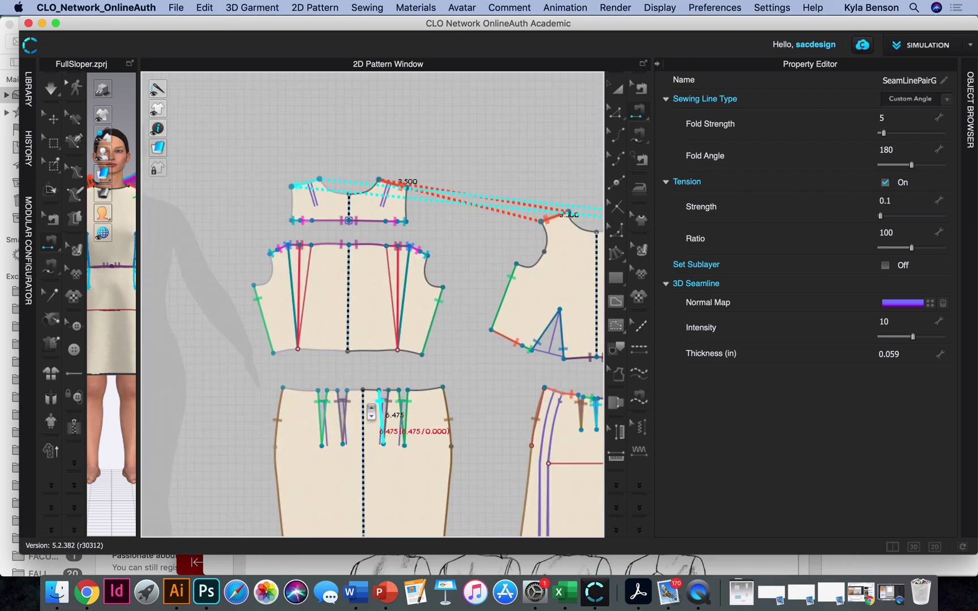
middle_drag(292, 416, 330, 418)
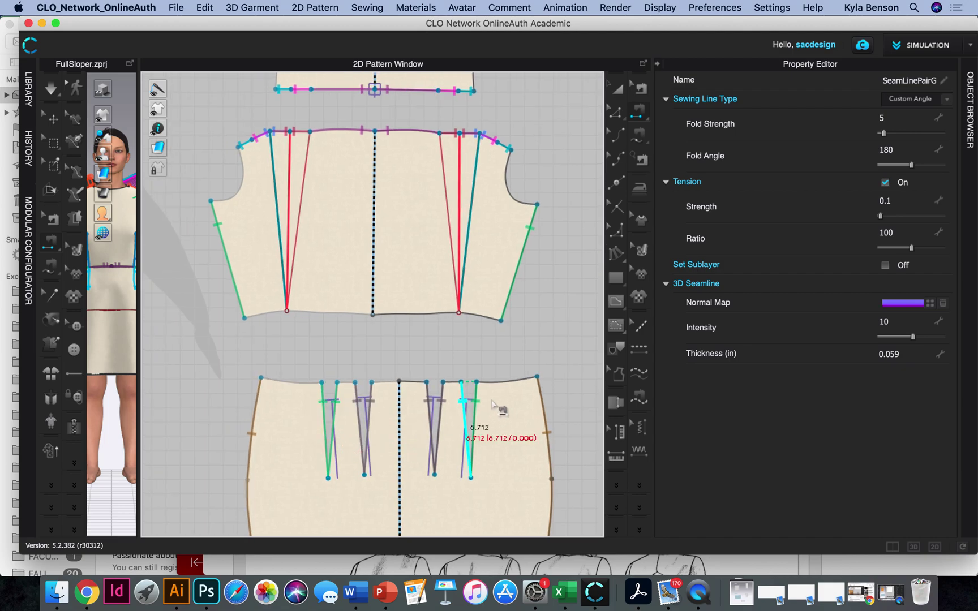
scroll(493, 333, up, 2)
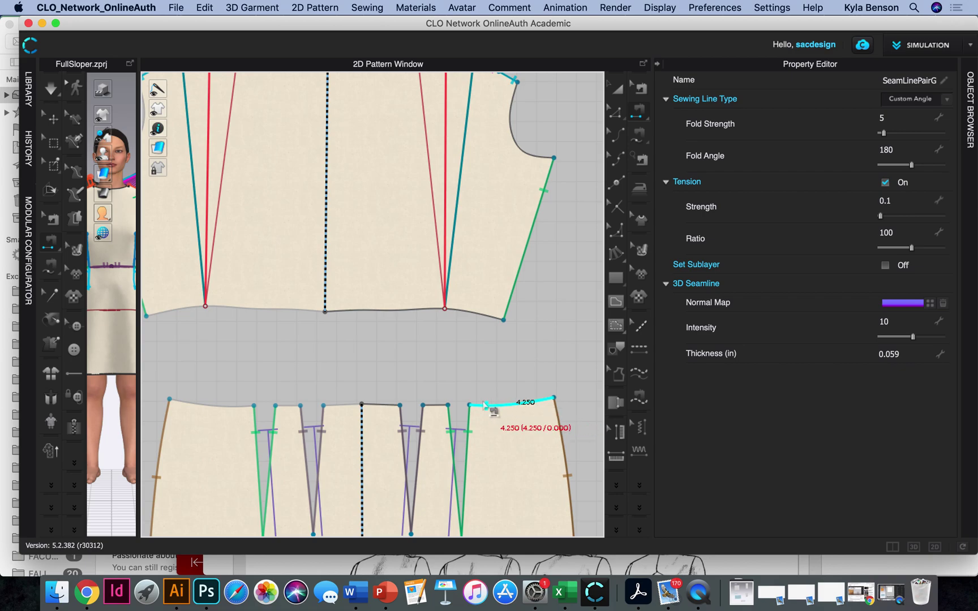
click(521, 400)
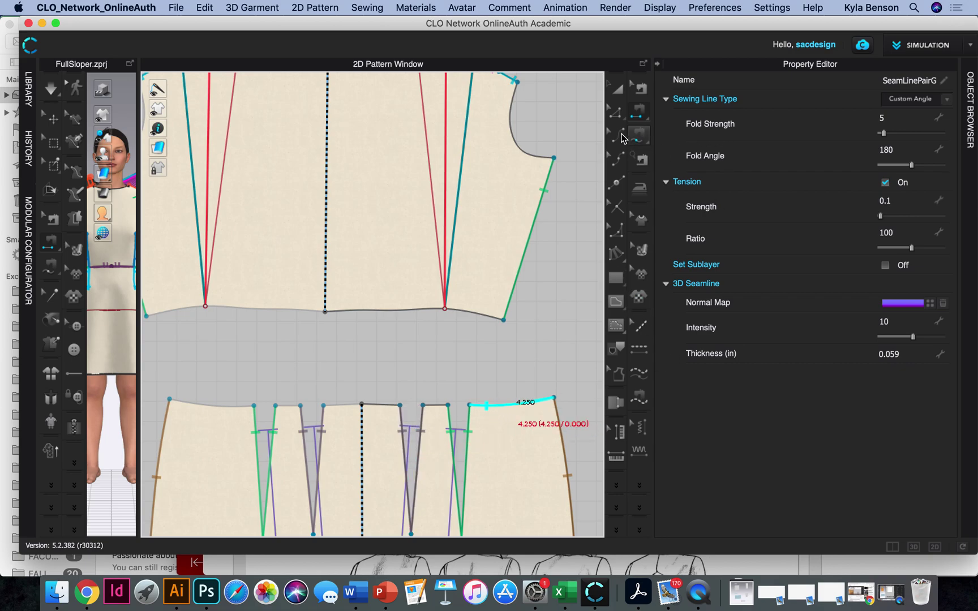
click(638, 138)
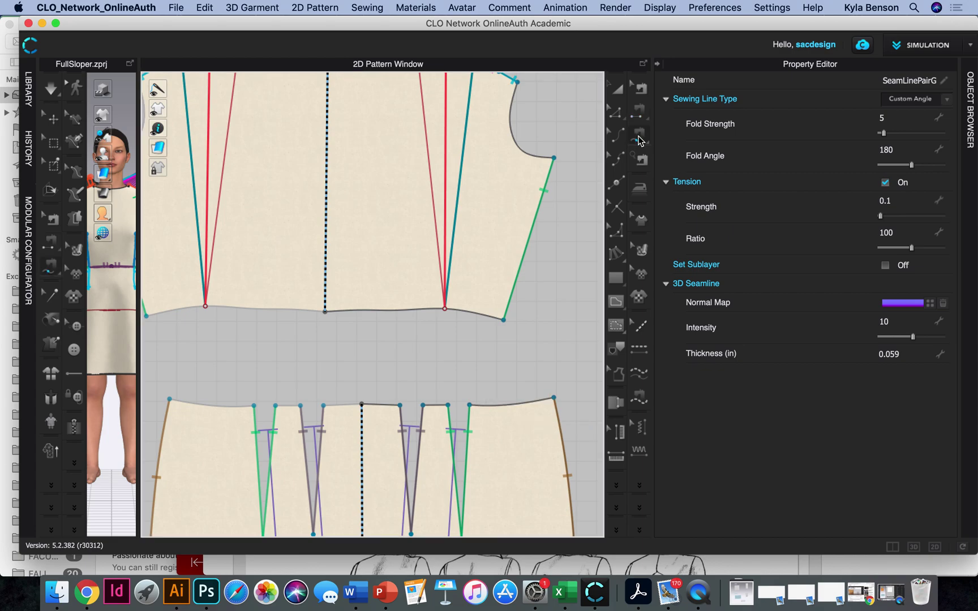
click(553, 399)
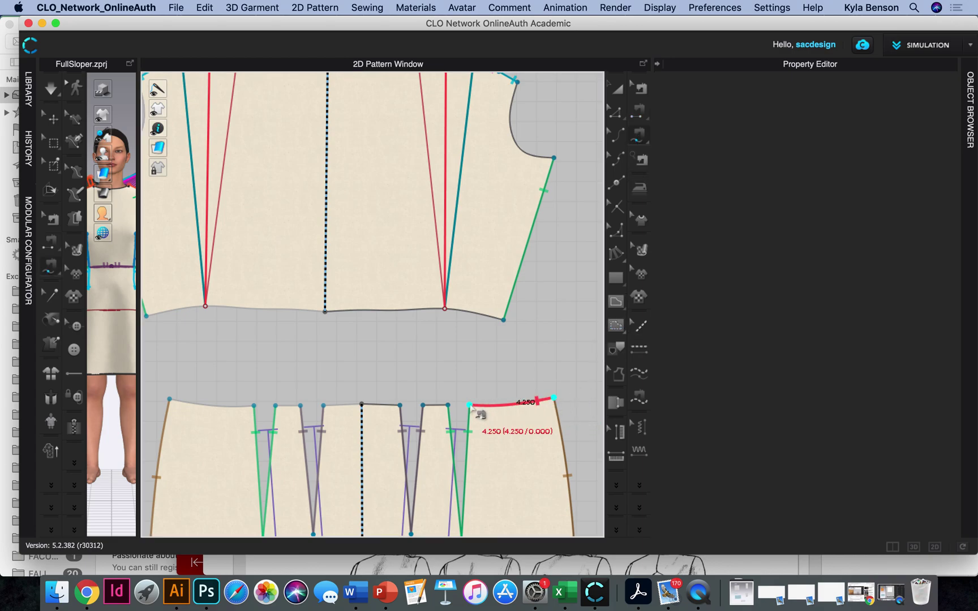
click(503, 320)
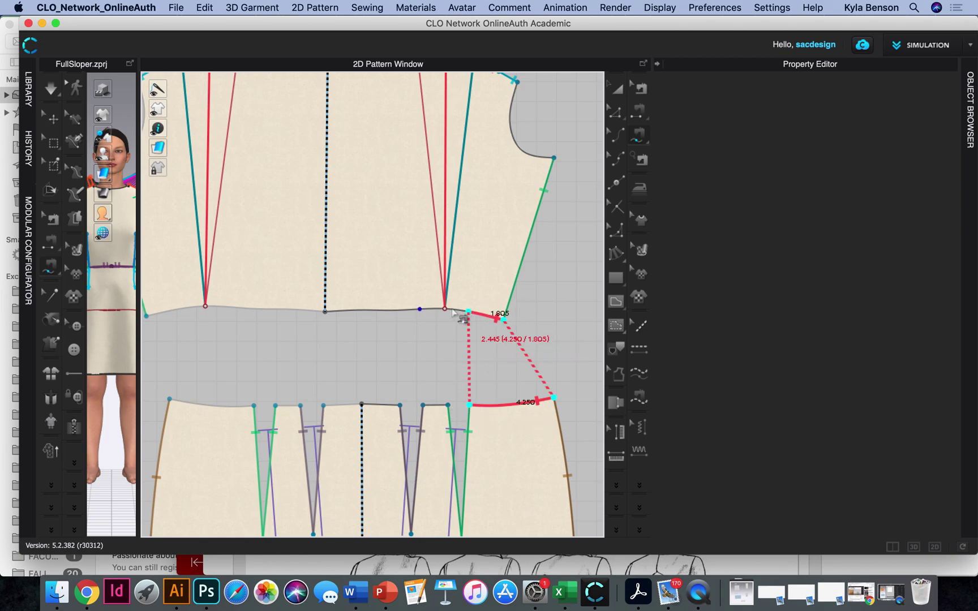
click(424, 310)
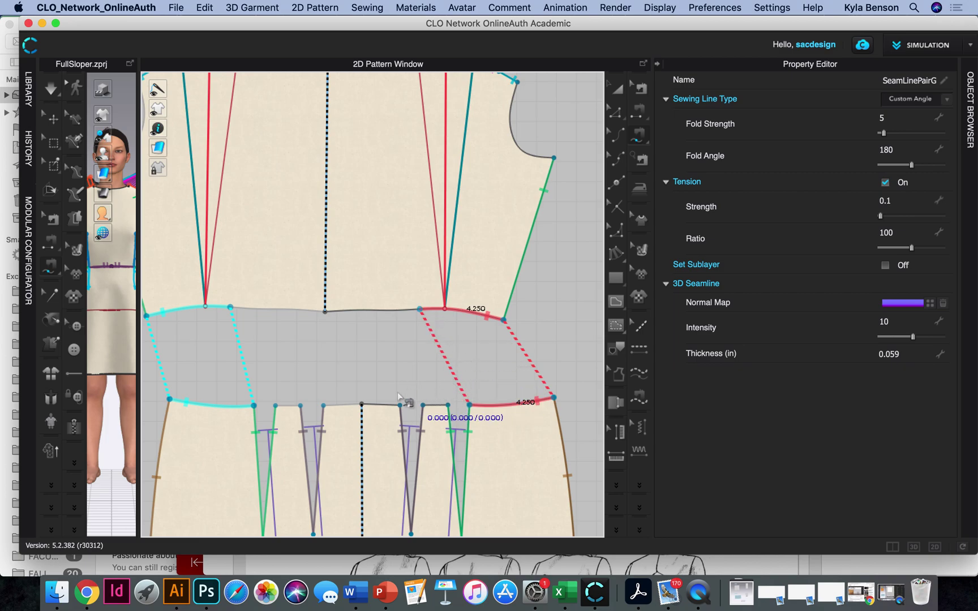
Step: Sew the back skirt's 1.250 in waist segment between the darts to the adjoining 2.179 in of the lower back panel's waist
click(449, 405)
click(423, 405)
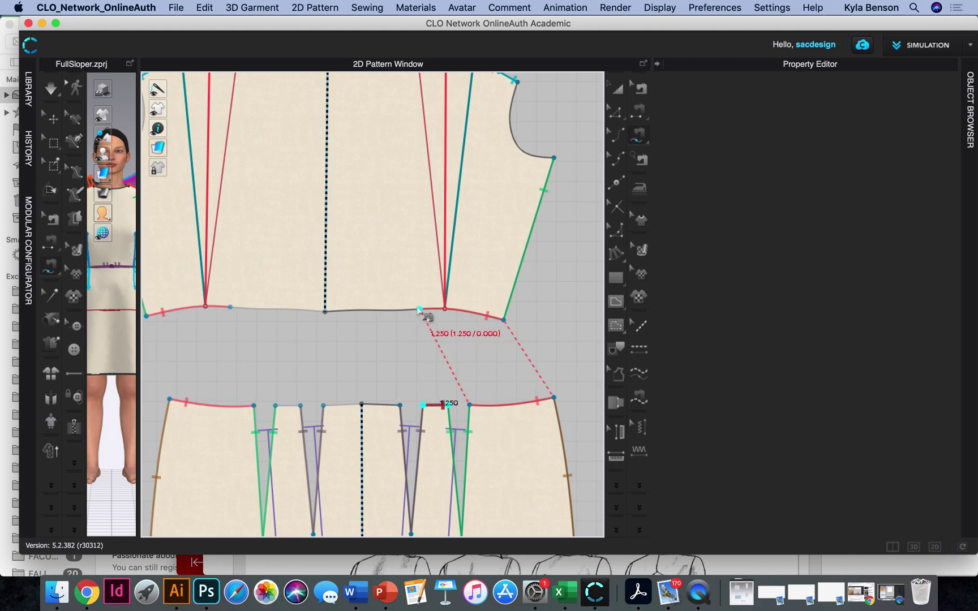
click(421, 309)
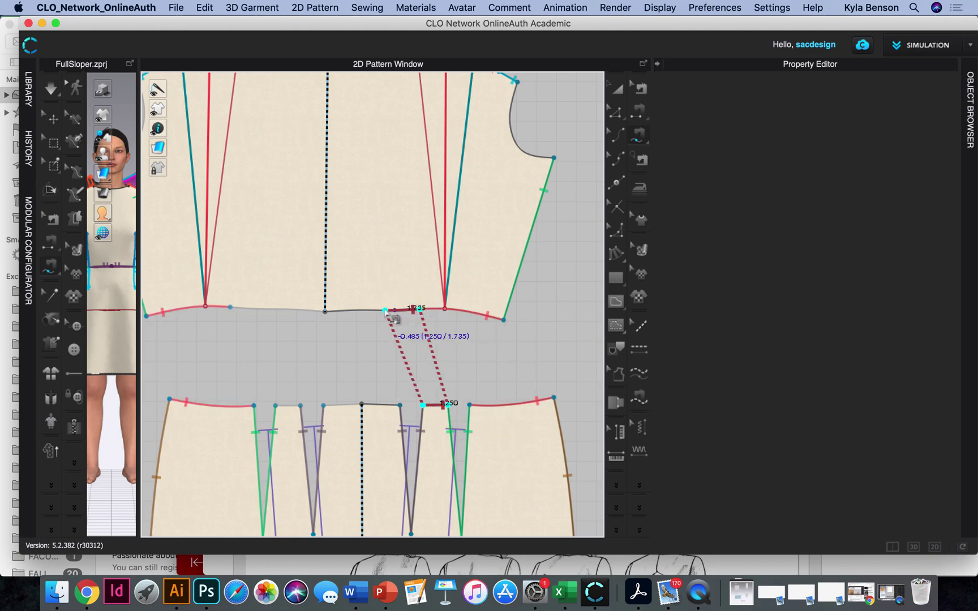
click(376, 310)
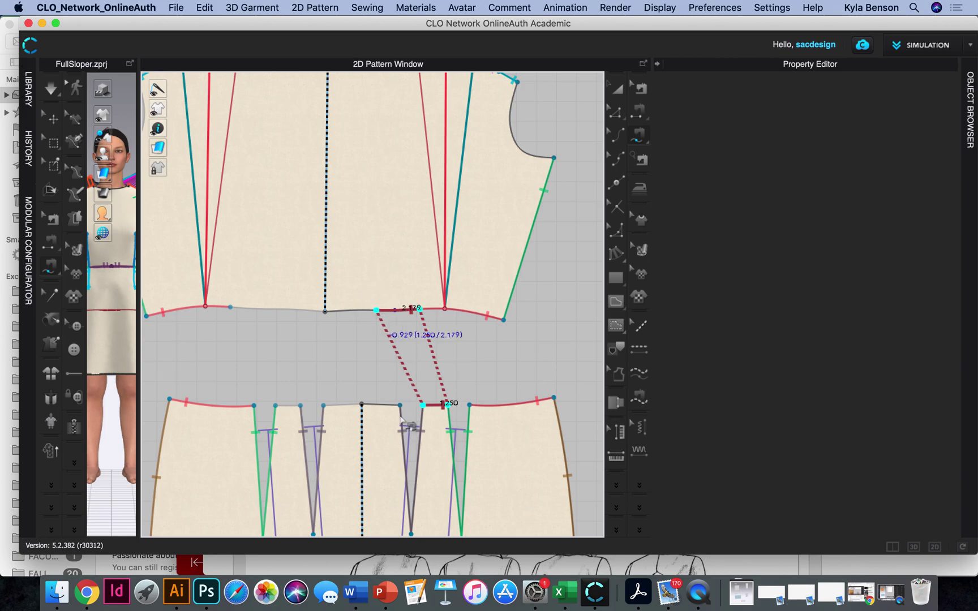
Step: Sew the back skirt's 1.915 in waist segment at center back to the rest of the lower back panel's waist, ending at its center line
click(362, 404)
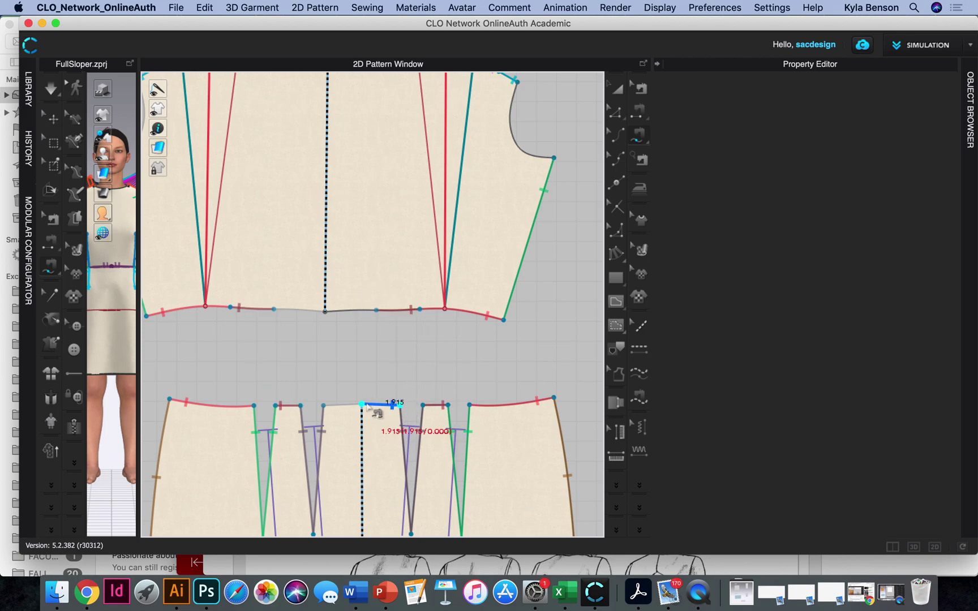
click(376, 310)
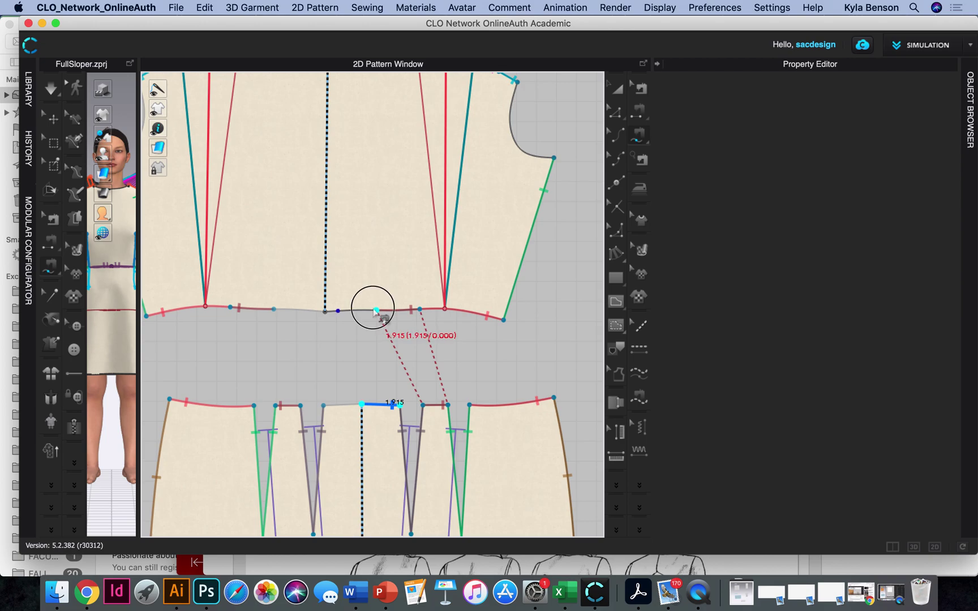
click(326, 324)
Step: Change the workspace layout so that only the 3D garment view is displayed
scroll(437, 377, down, 4)
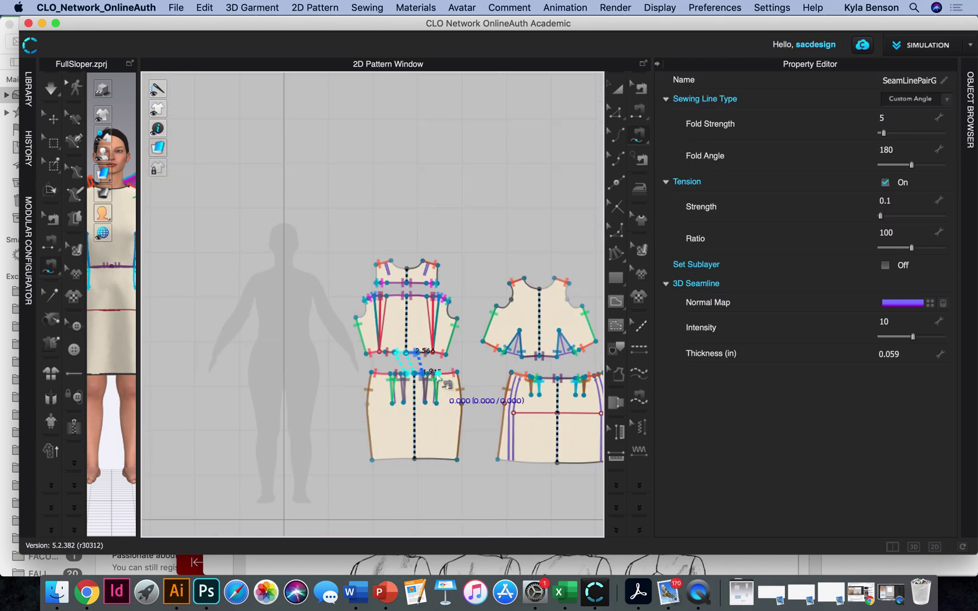
scroll(409, 425, up, 2)
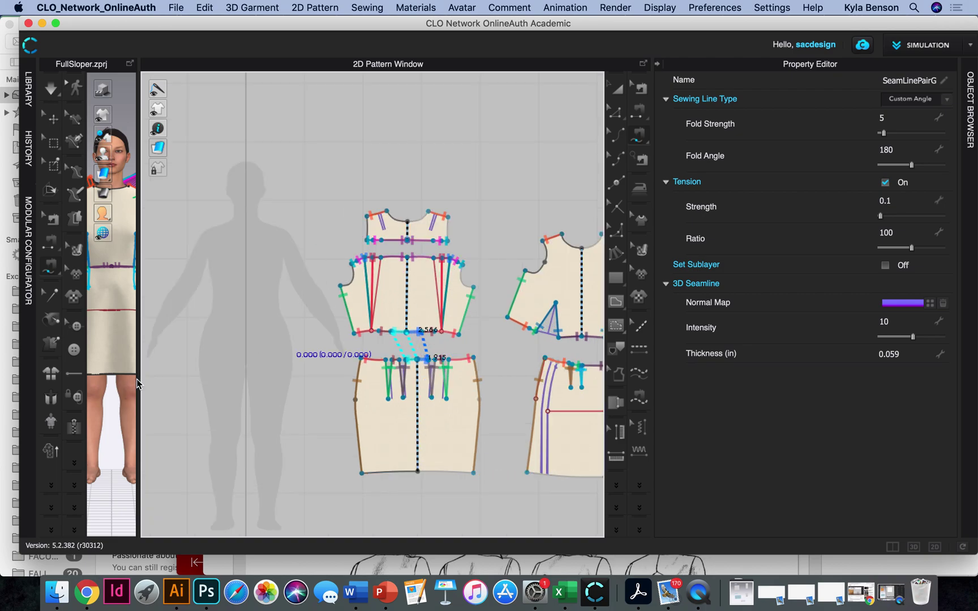
drag(140, 297, 374, 293)
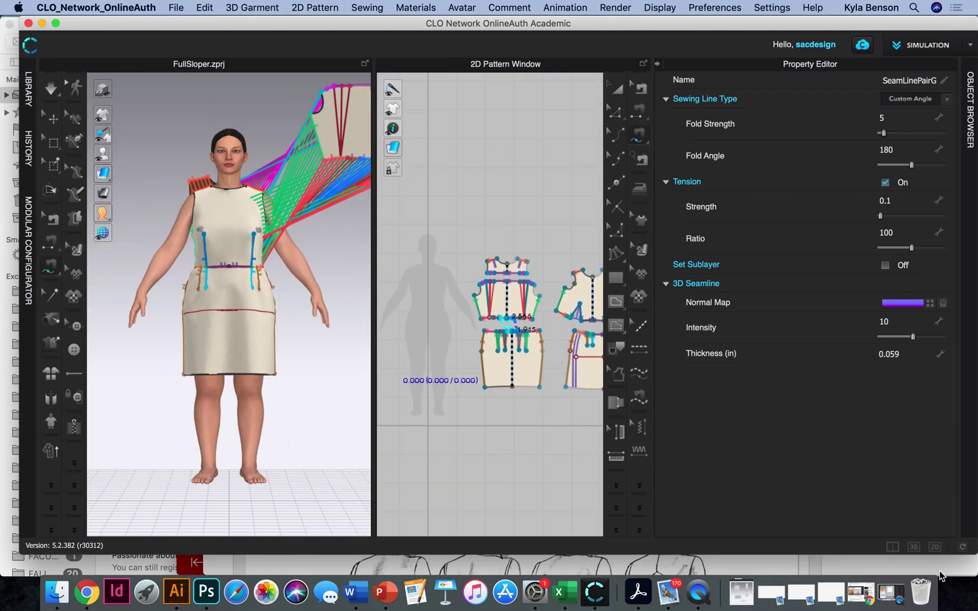
click(914, 547)
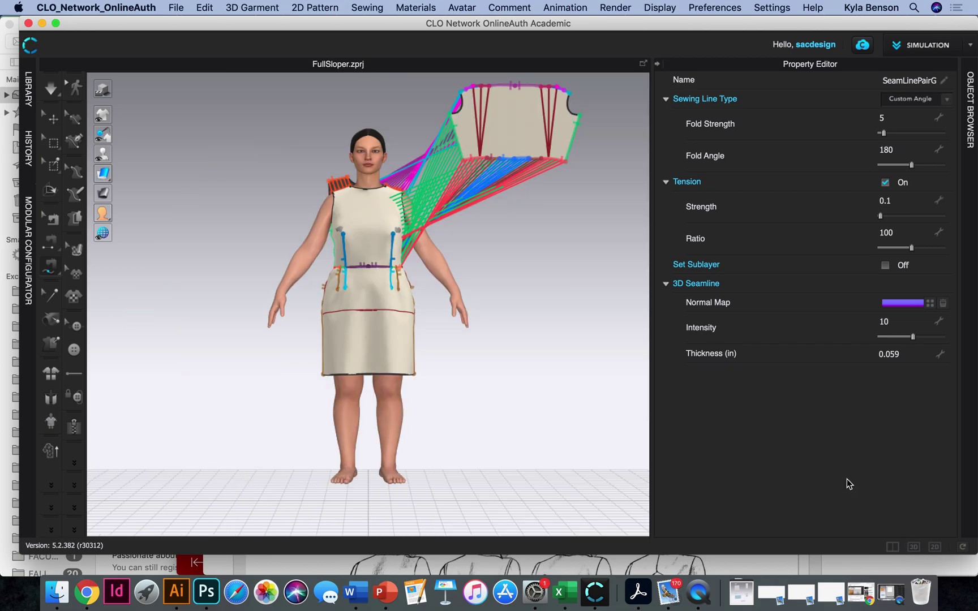
Step: Reset the 3D arrangement of the lower back panel floating beside the avatar
click(47, 120)
click(513, 101)
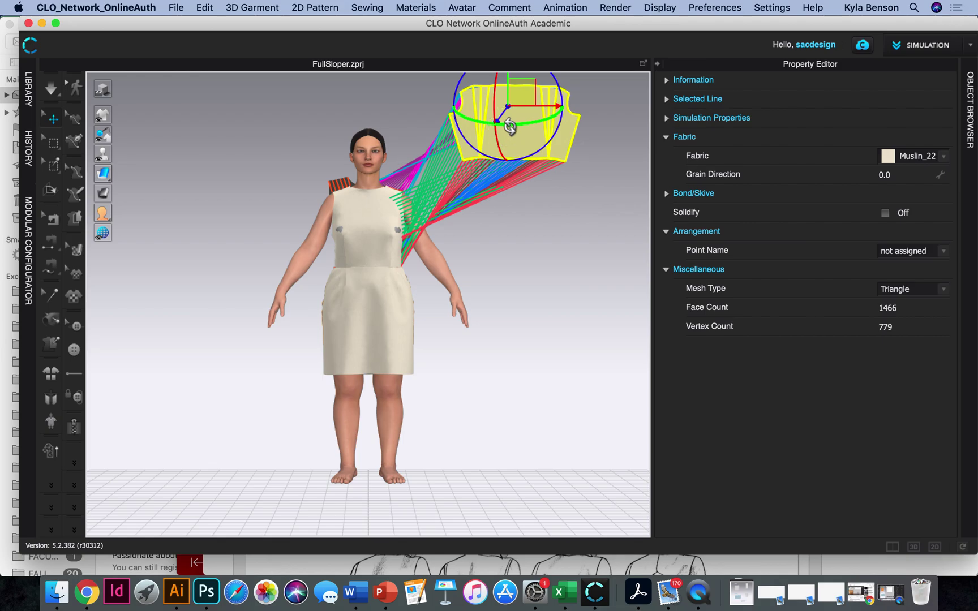
right_click(520, 143)
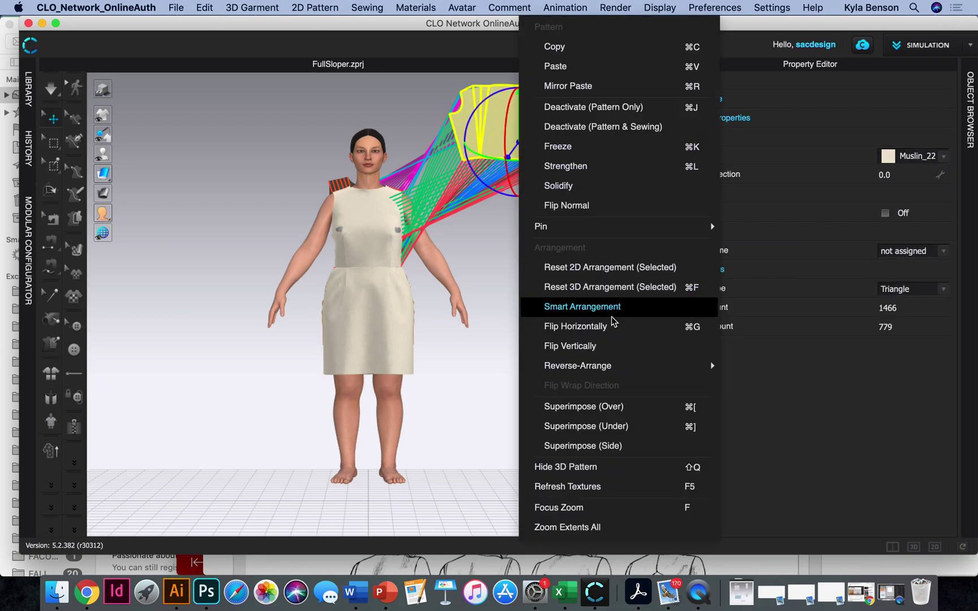
click(612, 286)
Step: Reset the 3D arrangement of the back yoke on the avatar's shoulders
right_drag(542, 367, 316, 354)
middle_drag(470, 344, 265, 343)
click(474, 196)
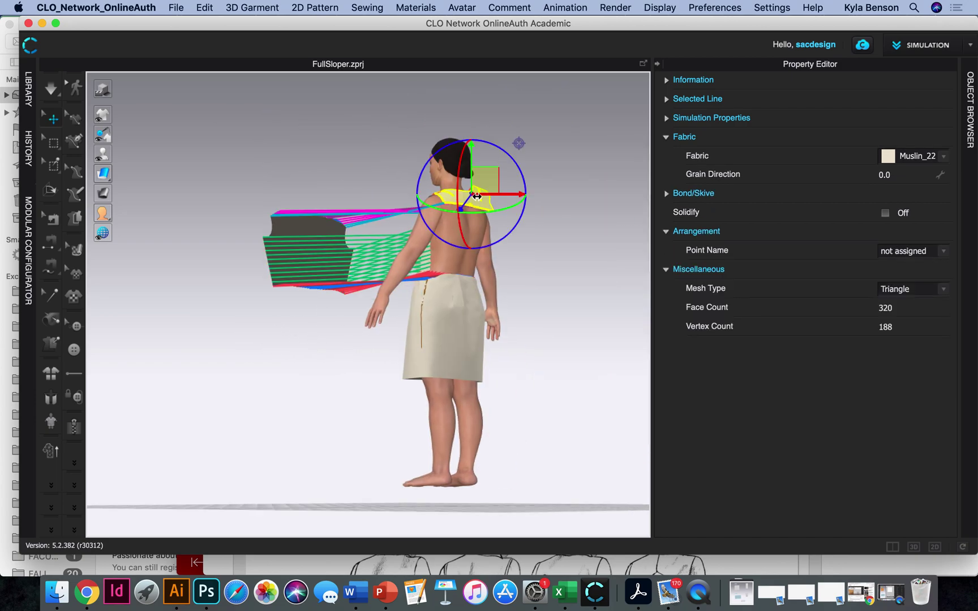
right_click(480, 199)
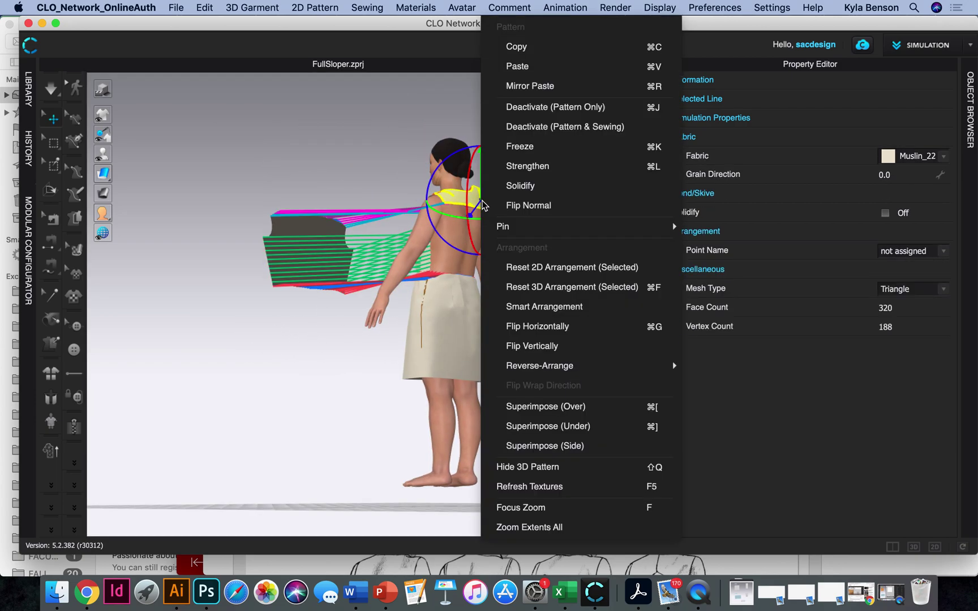
click(553, 268)
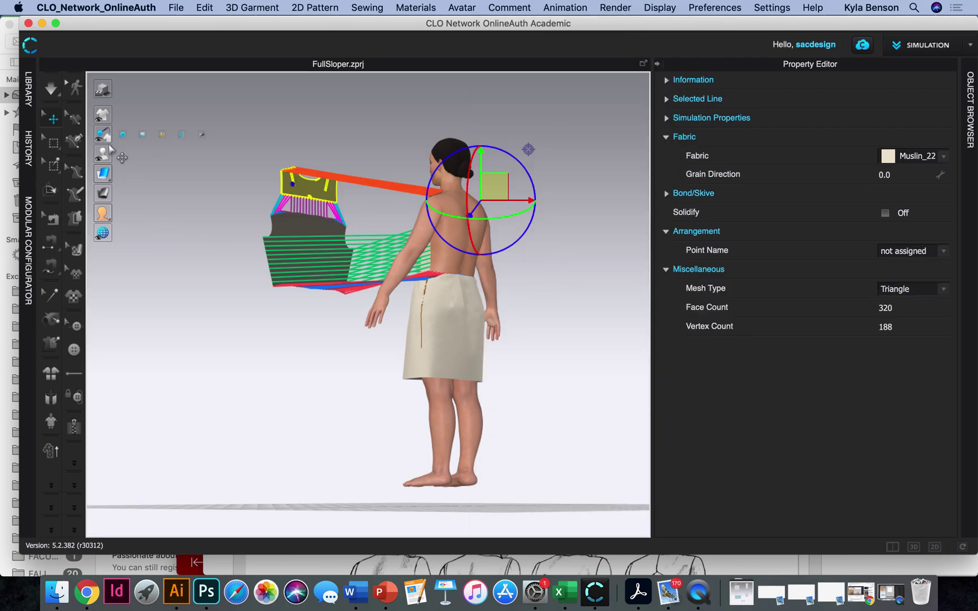
Step: Show the avatar's arrangement points and place the back yoke on the upper center back point
mouse_move(108, 152)
click(143, 155)
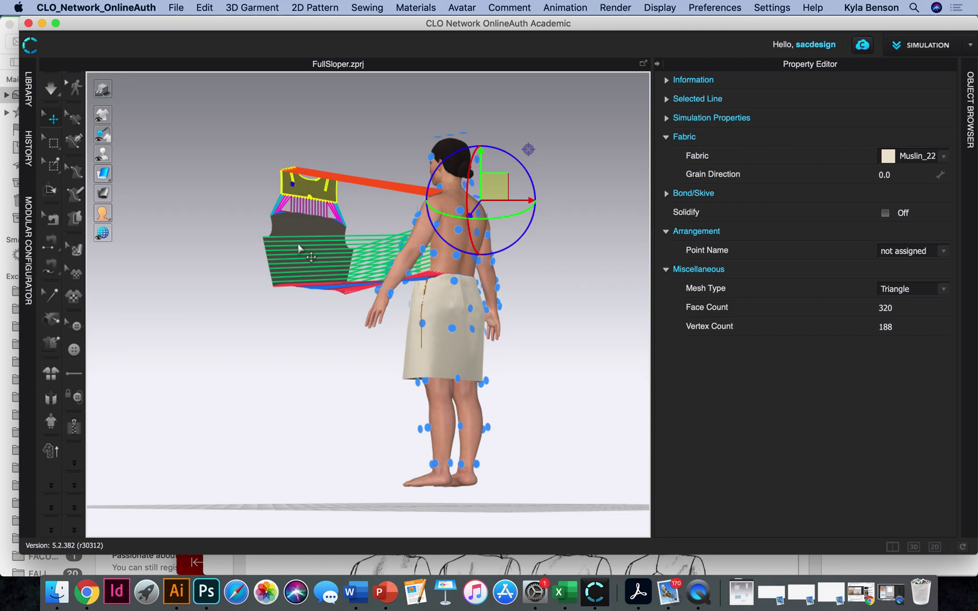
right_drag(558, 418, 467, 425)
drag(444, 293, 449, 230)
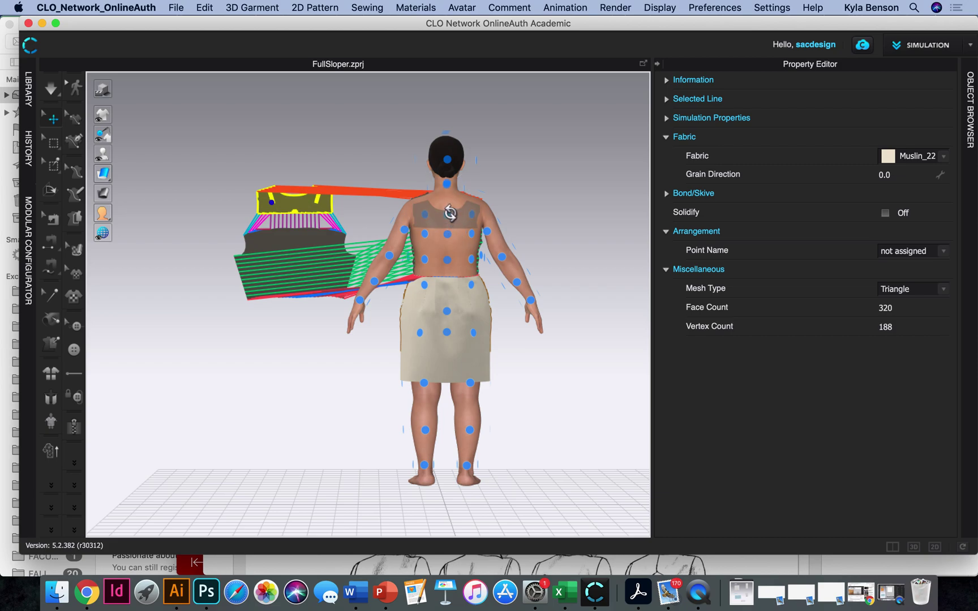
scroll(453, 212, up, 3)
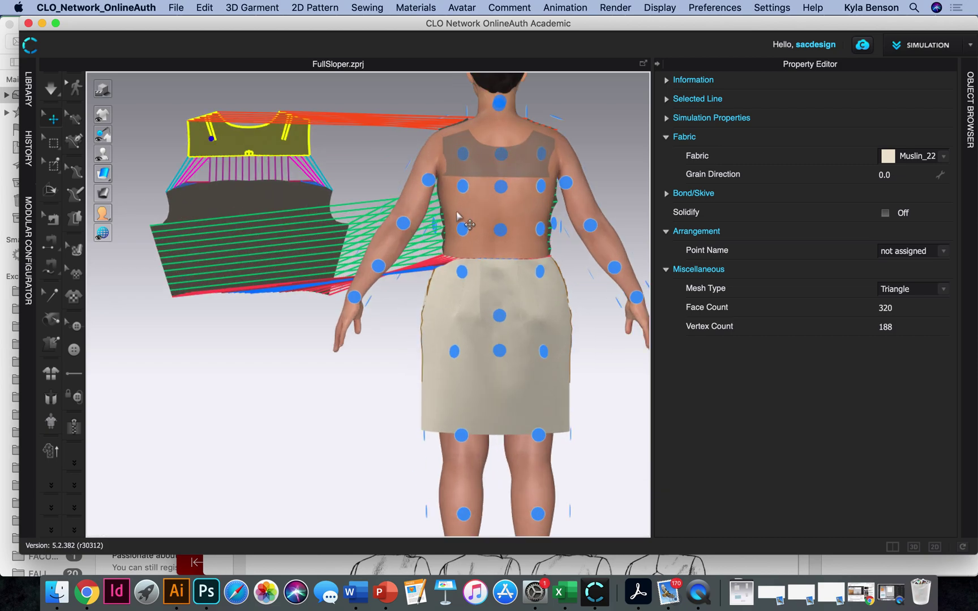
click(505, 156)
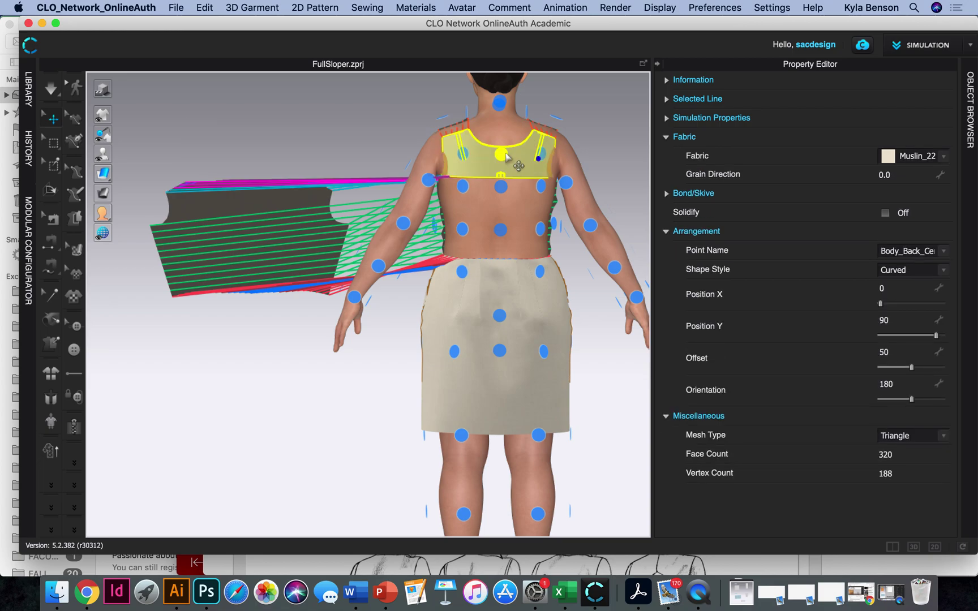
Step: Place the lower back panel on the center back arrangement point below the yoke, just above the waist
click(234, 212)
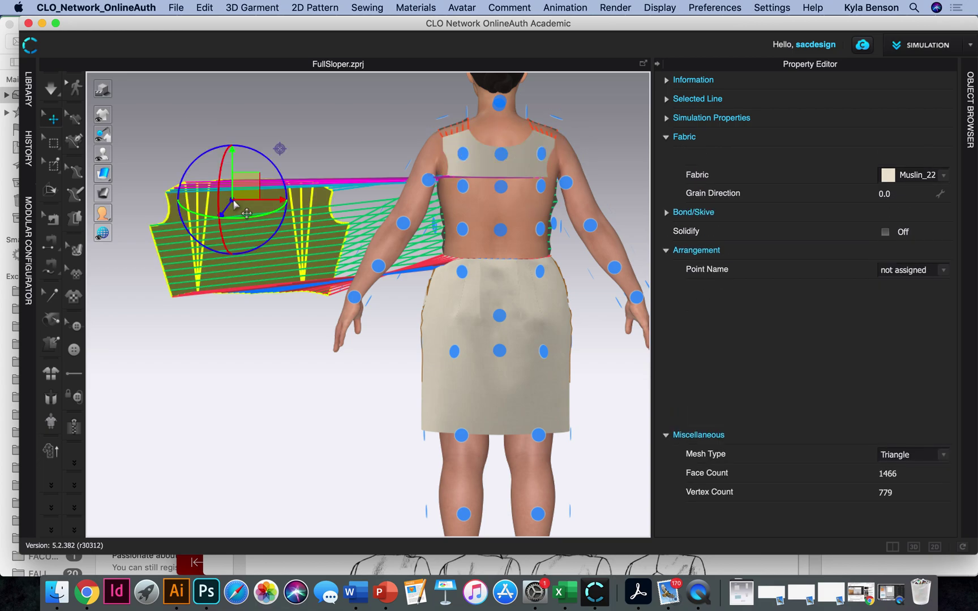
click(500, 230)
right_drag(420, 379, 470, 382)
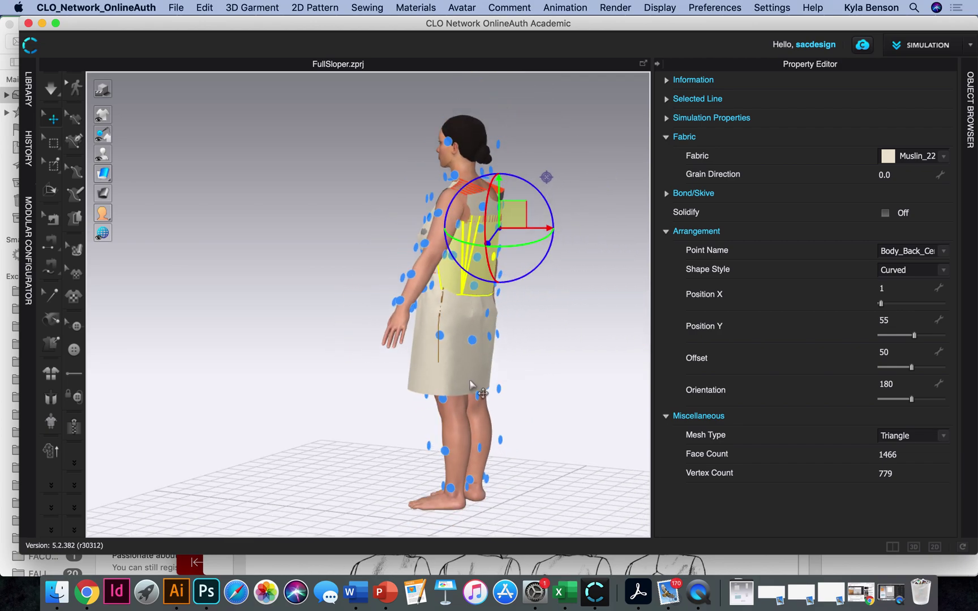
Step: Simulate the garment to drape the sewn back pieces and examine the pleats and waist seam from behind
click(51, 88)
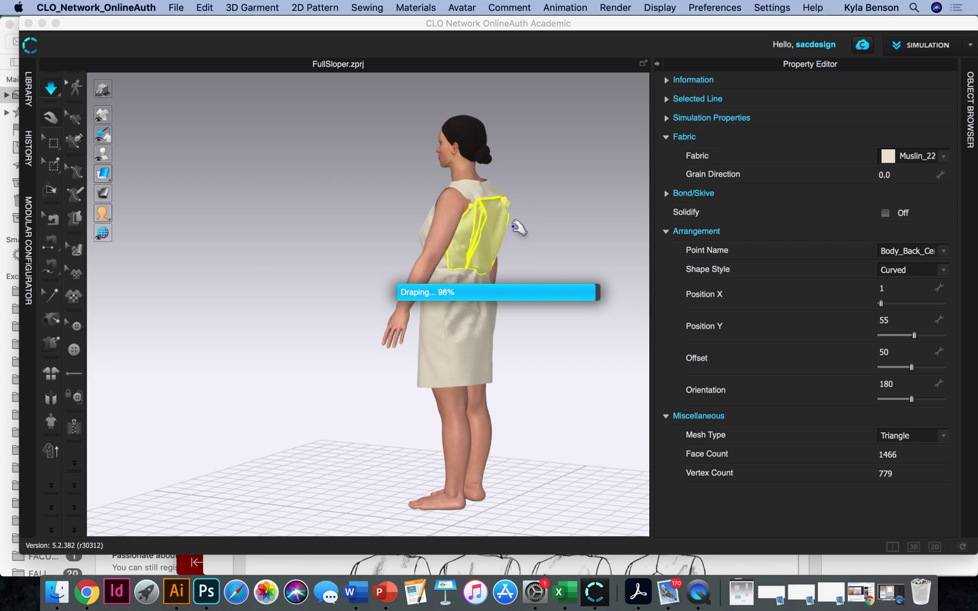
click(53, 118)
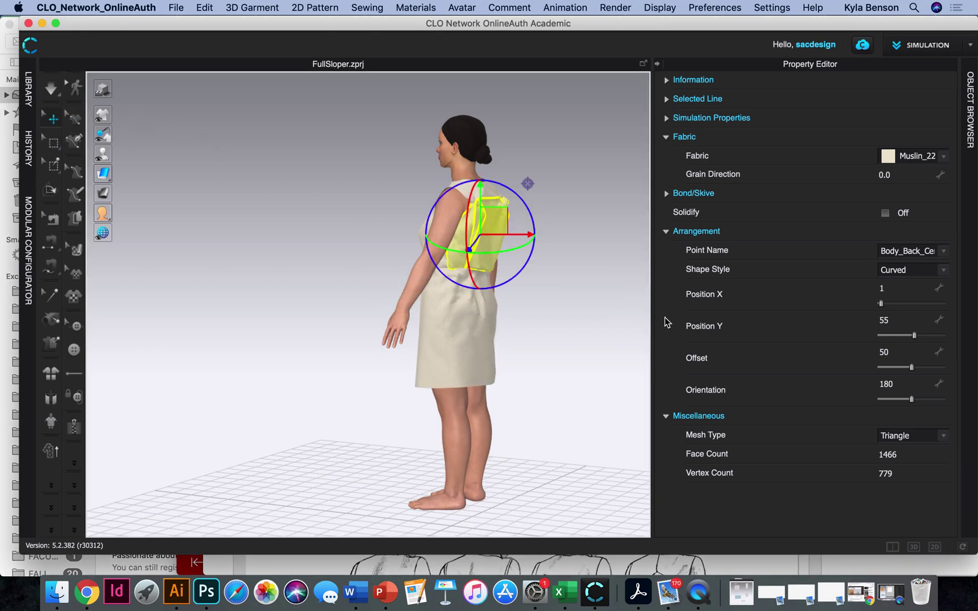
mouse_move(541, 311)
right_down()
mouse_move(451, 415)
mouse_move(375, 312)
mouse_move(389, 323)
mouse_move(536, 305)
right_up()
scroll(532, 291, up, 3)
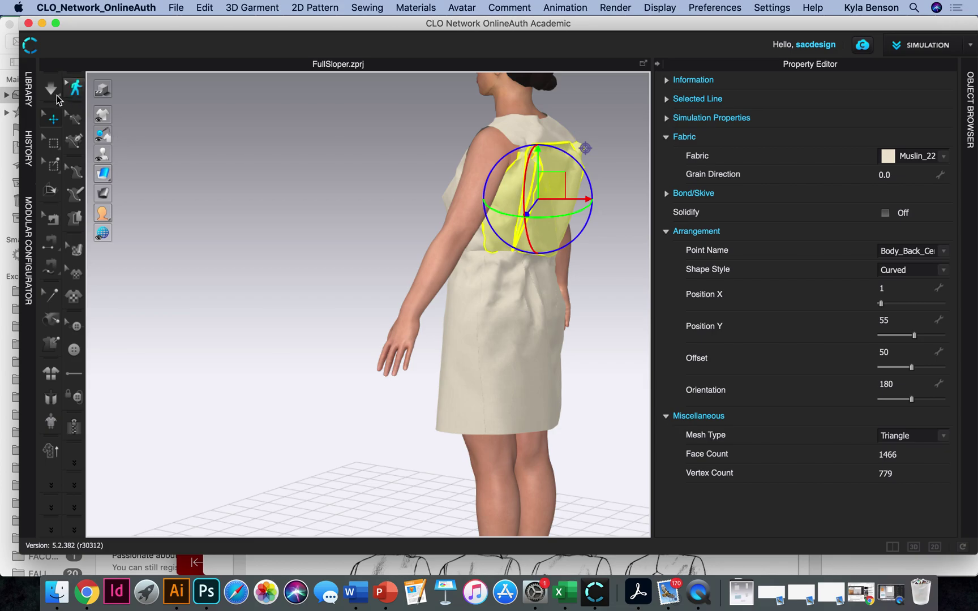
click(50, 119)
click(314, 149)
right_drag(381, 304, 349, 316)
scroll(571, 269, up, 3)
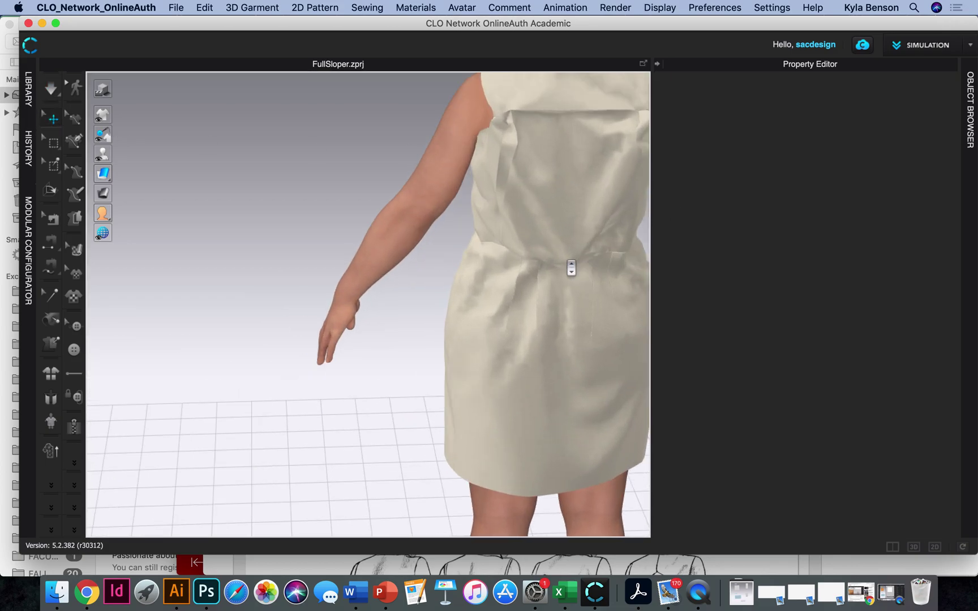
Step: Reset the 3D arrangement of the draped lower back panel and select it for repositioning
click(575, 190)
right_click(575, 190)
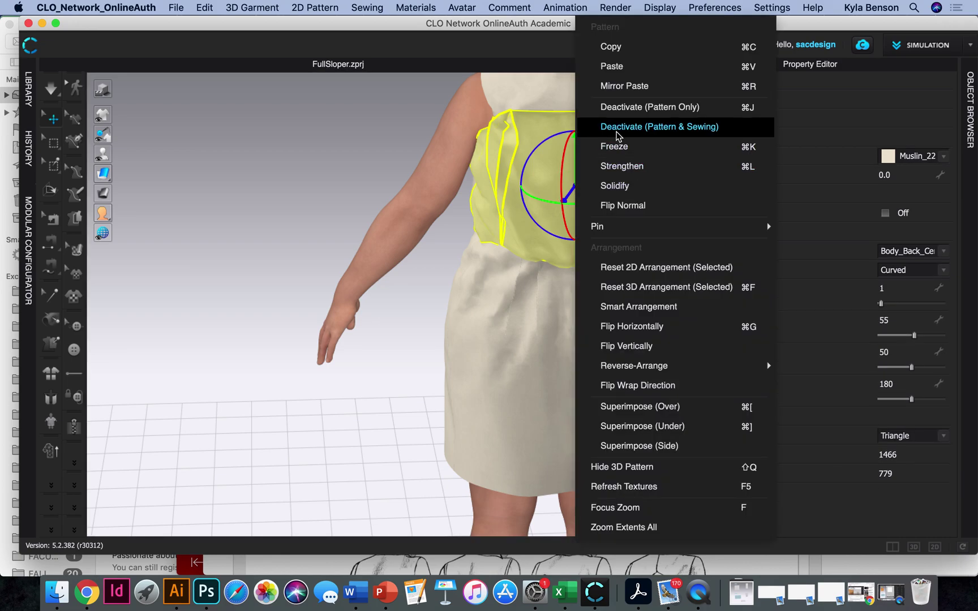
click(668, 287)
right_drag(436, 402, 532, 358)
click(576, 274)
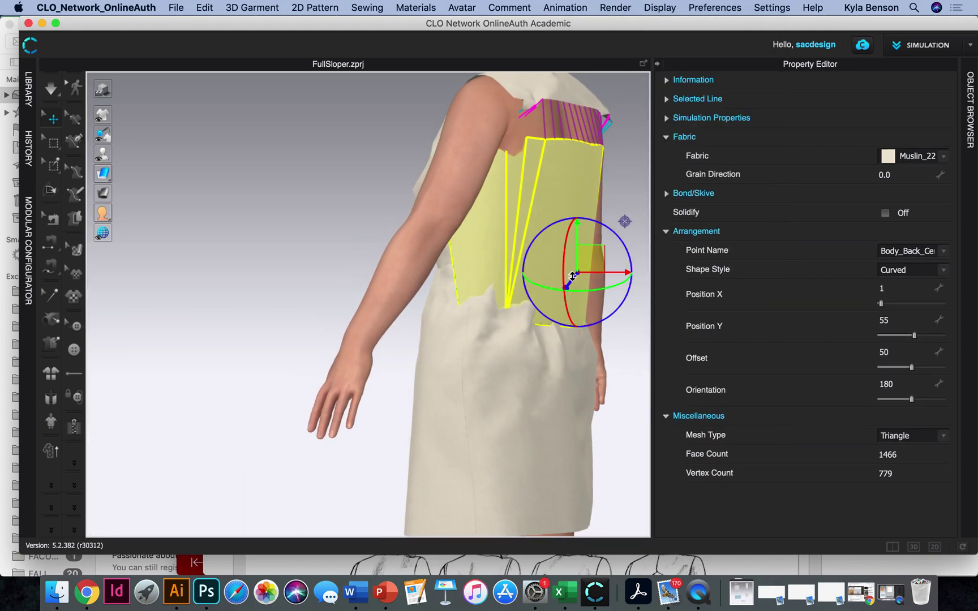
Step: Strengthen the lower back panel, run a trial drape simulation, and undo the drape
right_click(567, 166)
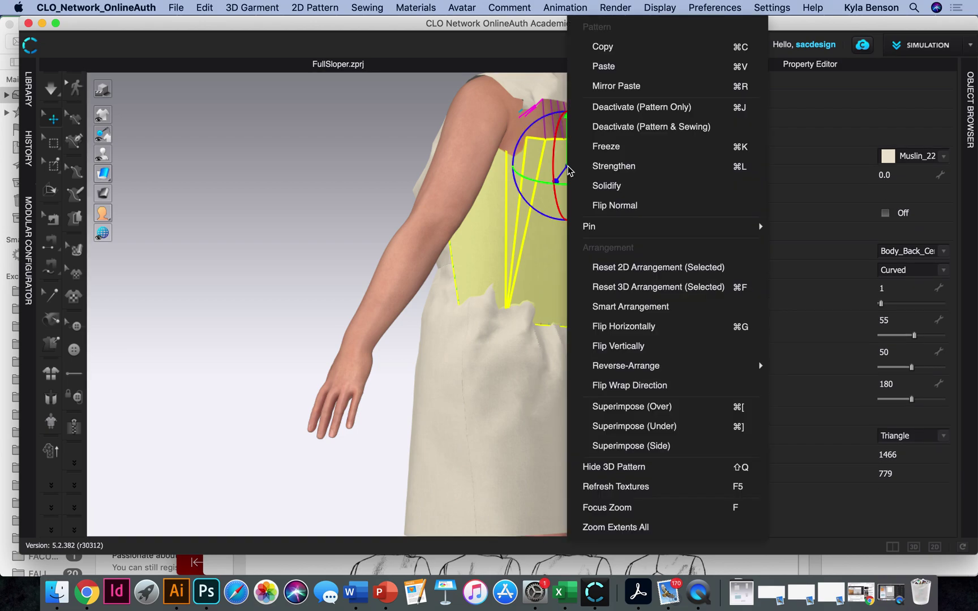
click(609, 169)
right_drag(594, 342, 545, 377)
key(space)
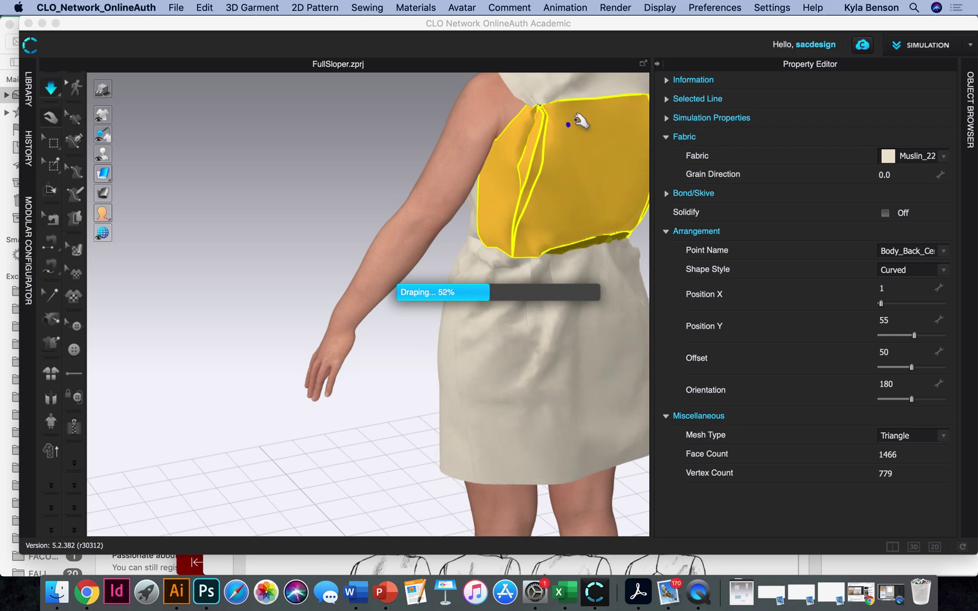
right_drag(560, 173, 543, 184)
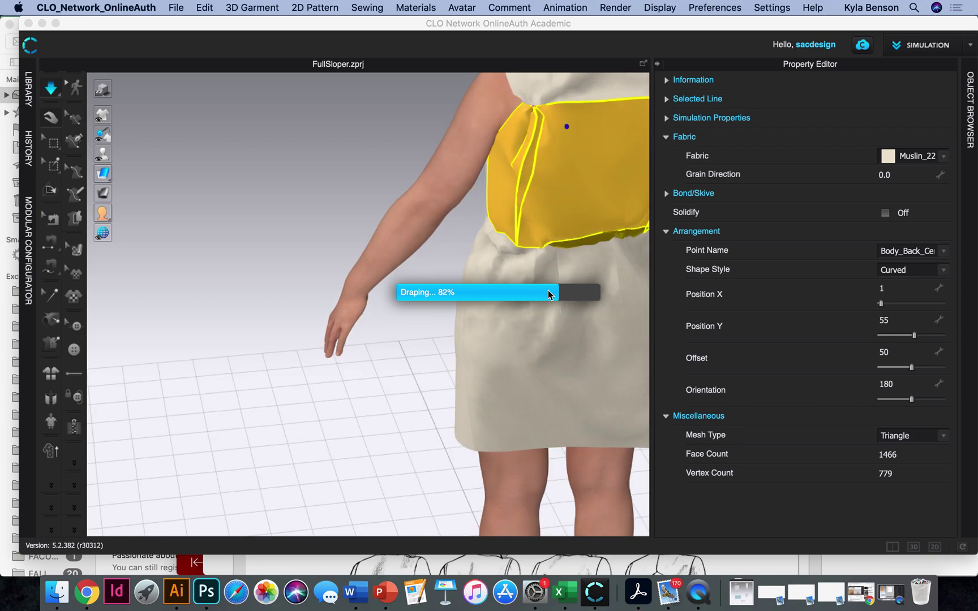
key(super+z)
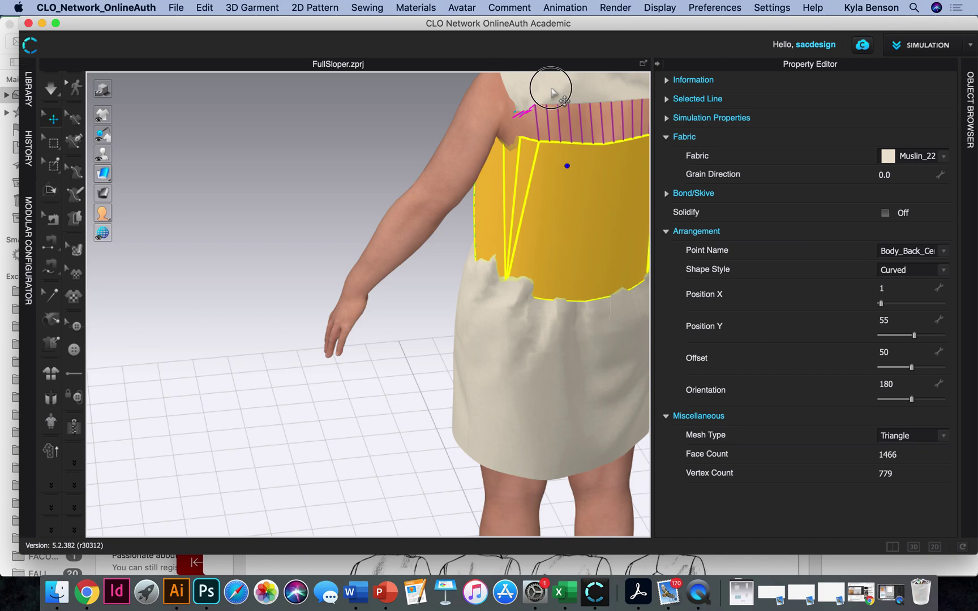
Step: Freeze the back yoke and simulate so the strengthened lower back panel drapes against it
click(550, 88)
right_click(573, 102)
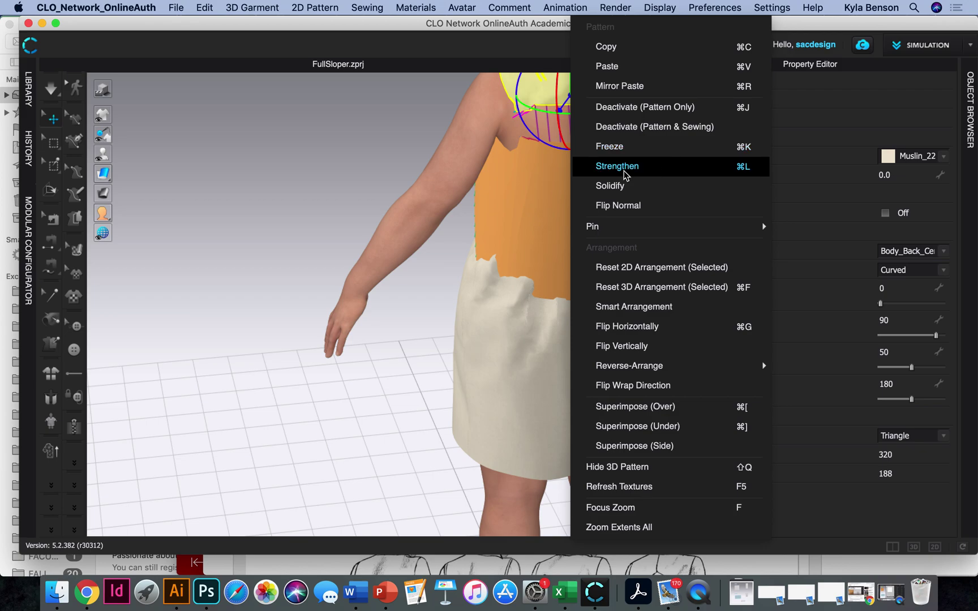
click(614, 148)
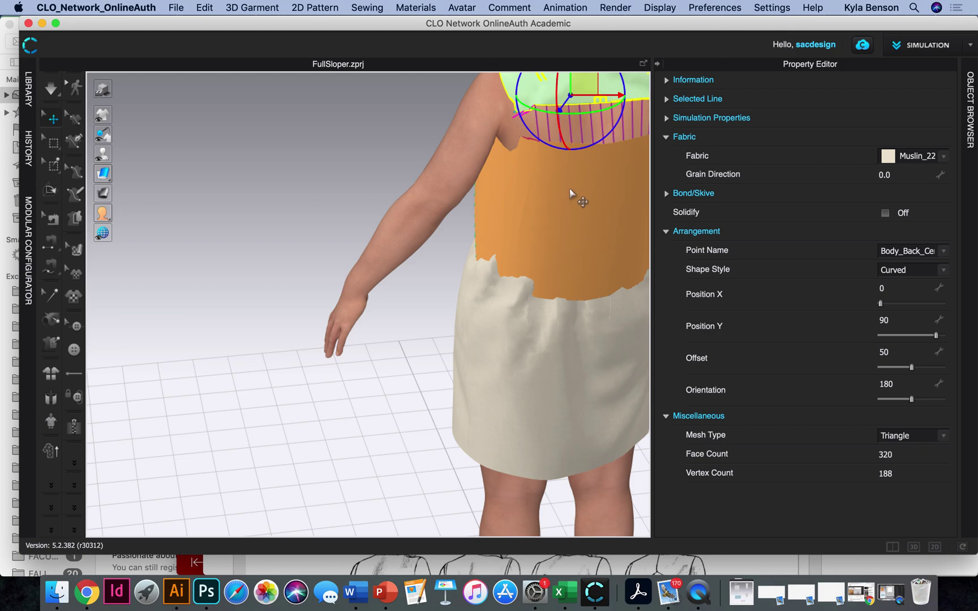
key(space)
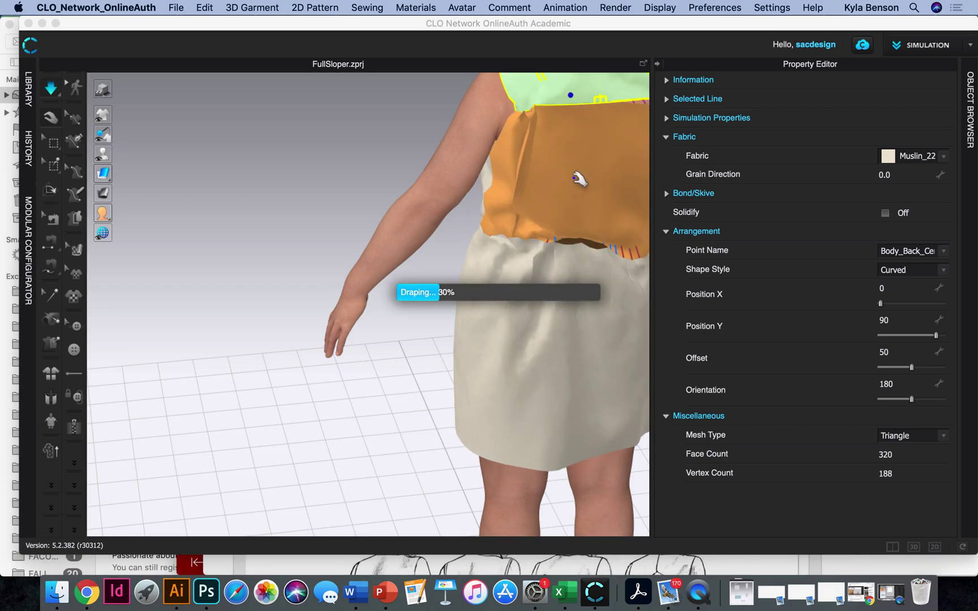
right_drag(571, 197, 435, 175)
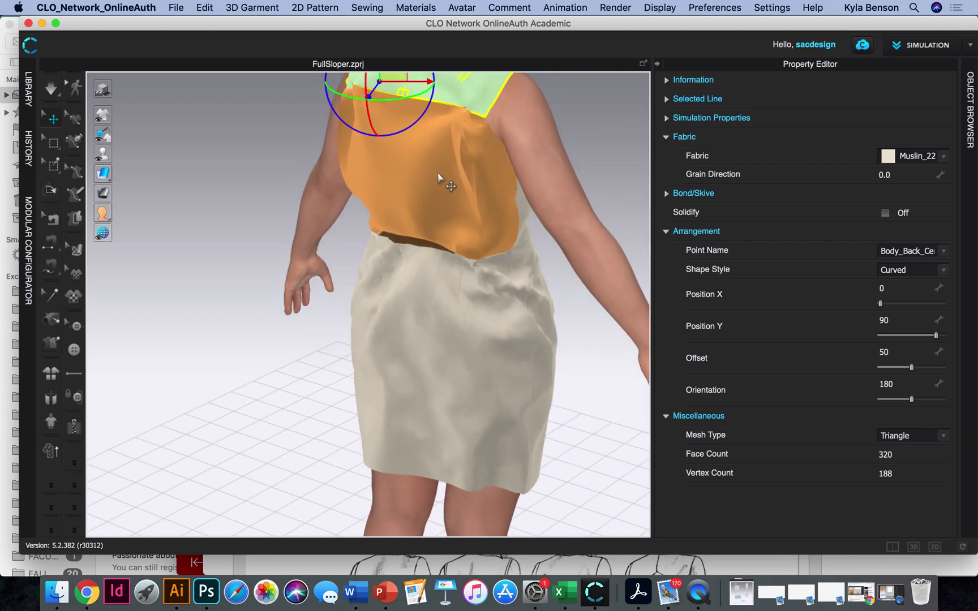
Step: Unfreeze the back yoke and simulate the whole garment again, checking the back drape from the side
click(464, 101)
right_click(468, 97)
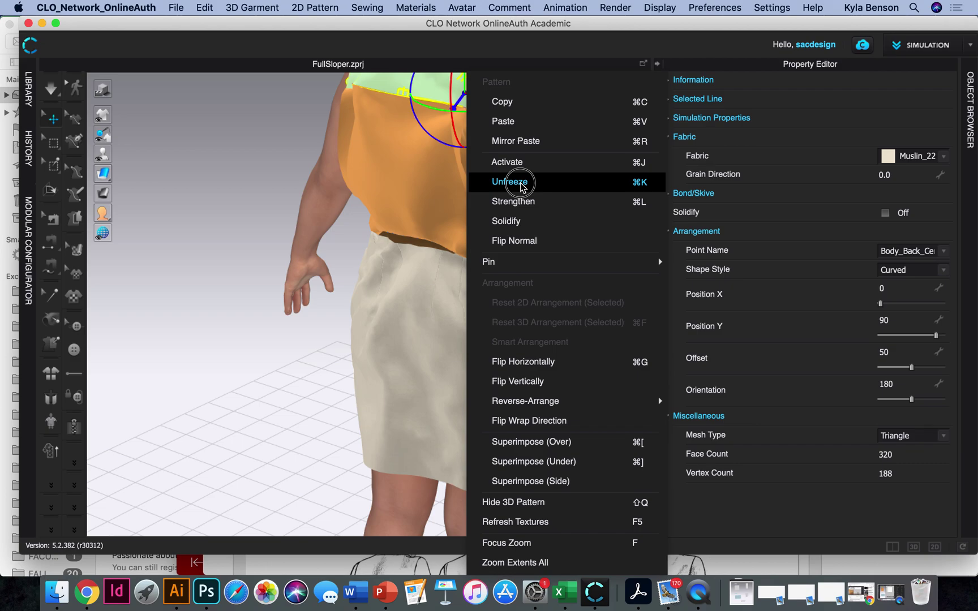
click(520, 183)
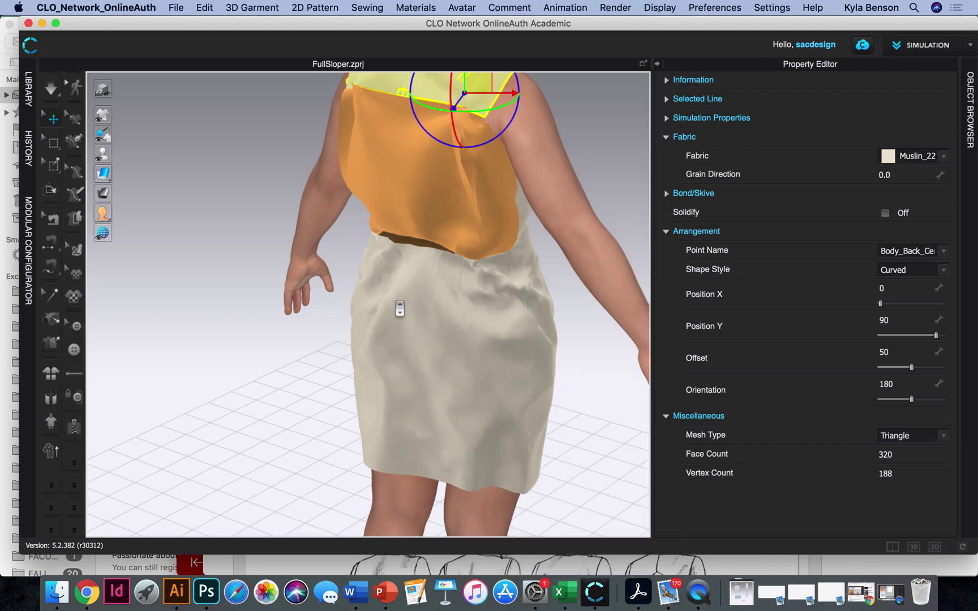
scroll(400, 309, down, 2)
key(space)
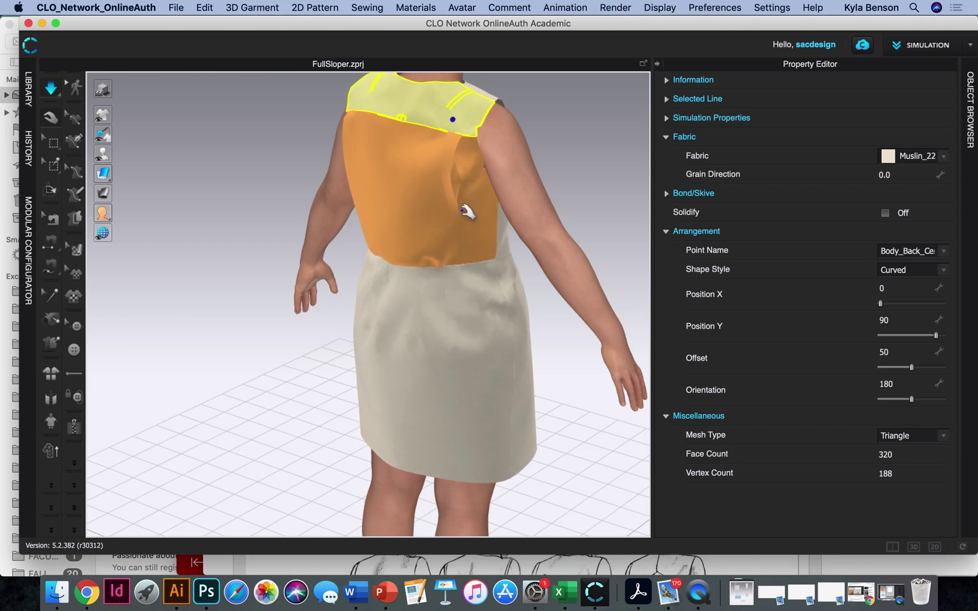
right_drag(461, 270, 452, 305)
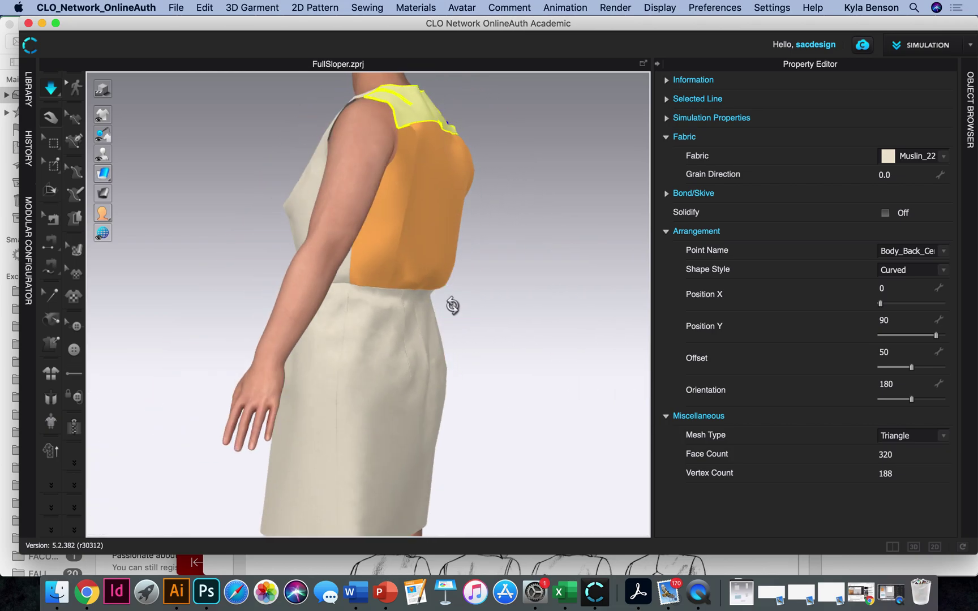
Step: Pull the pleat area of the lower back panel downward during simulation to smooth the drape, and stop the simulation
right_drag(408, 366, 328, 332)
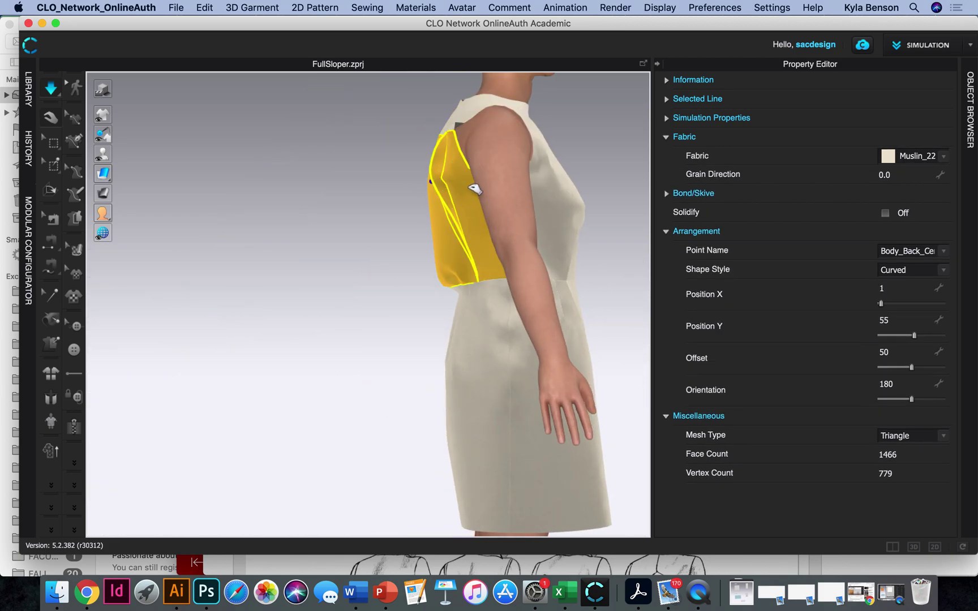
right_drag(461, 277, 422, 274)
drag(425, 194, 434, 293)
drag(453, 214, 460, 340)
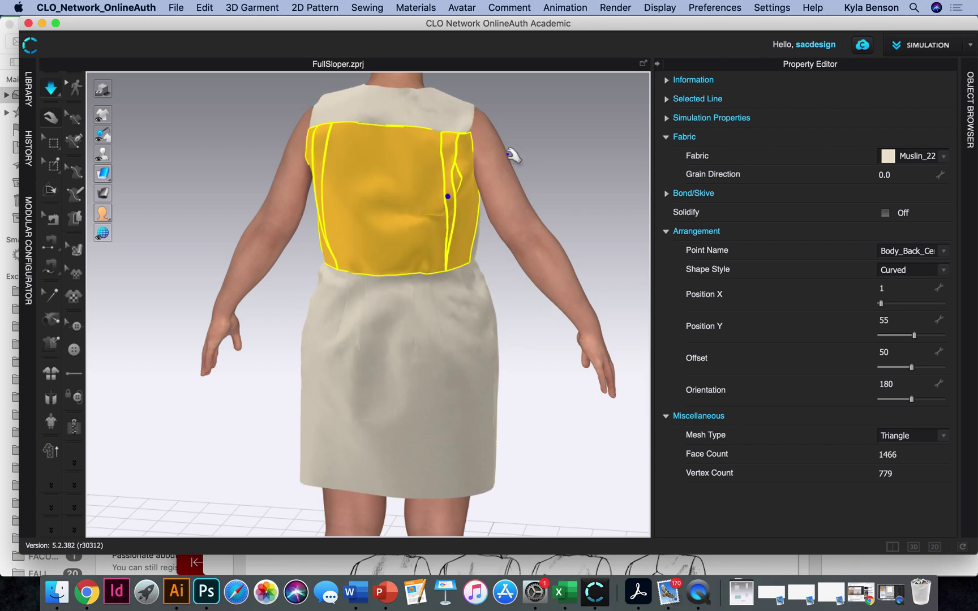
right_drag(400, 226, 380, 247)
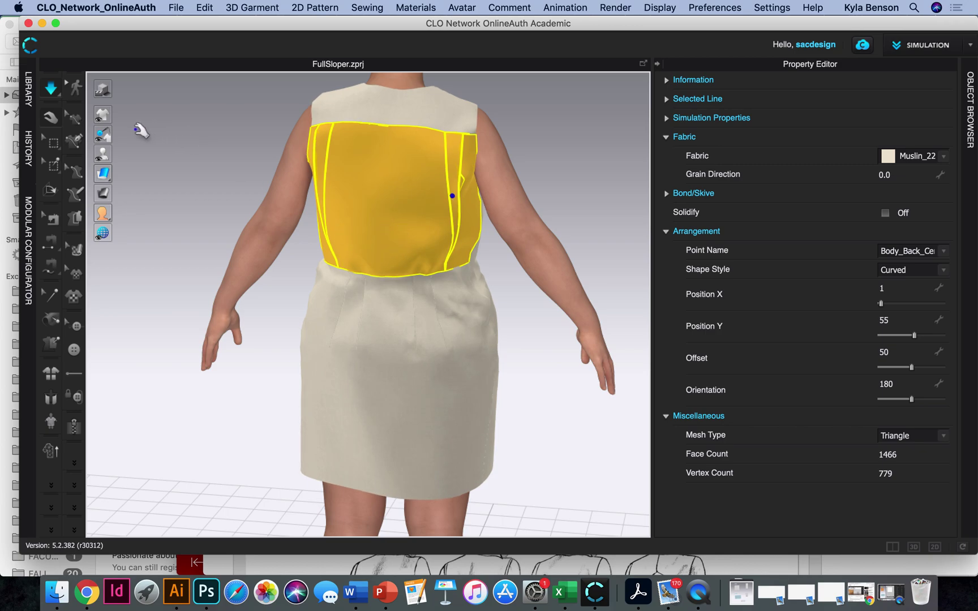
mouse_move(103, 154)
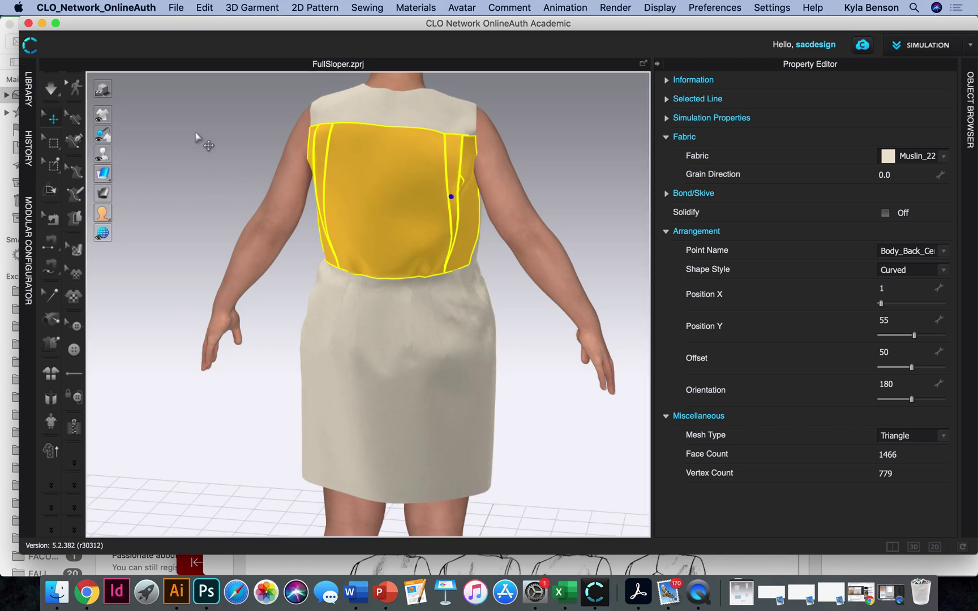
mouse_move(102, 114)
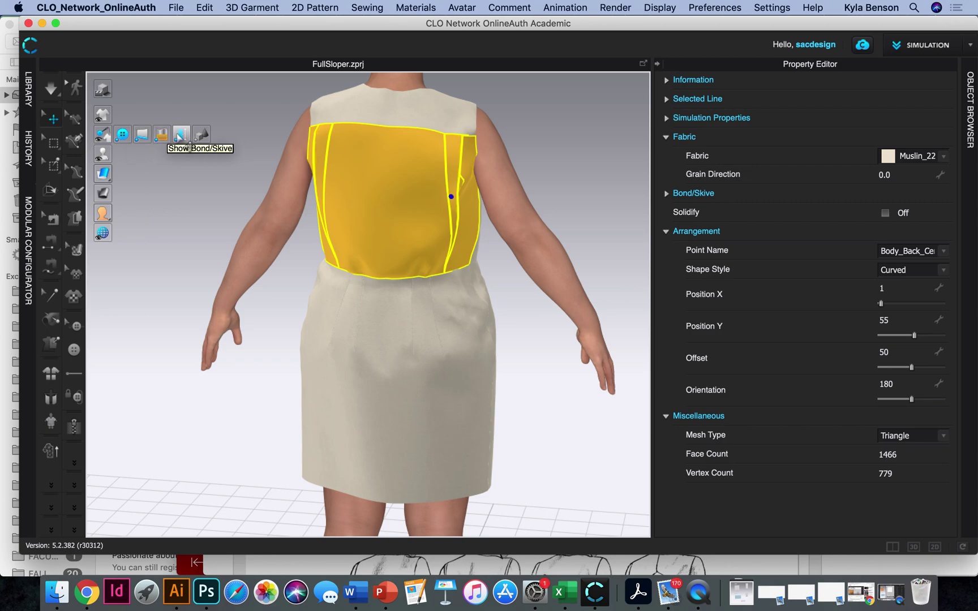
Step: Deselect the lower back panel and switch the garment display to Thick Textured Surface
right_drag(471, 284, 574, 290)
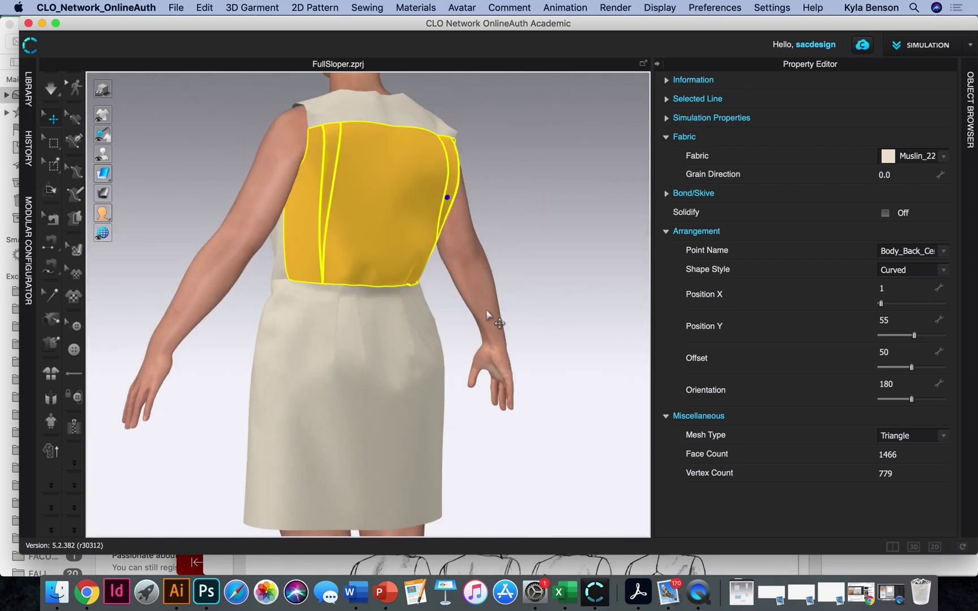
click(542, 257)
right_drag(533, 255, 504, 375)
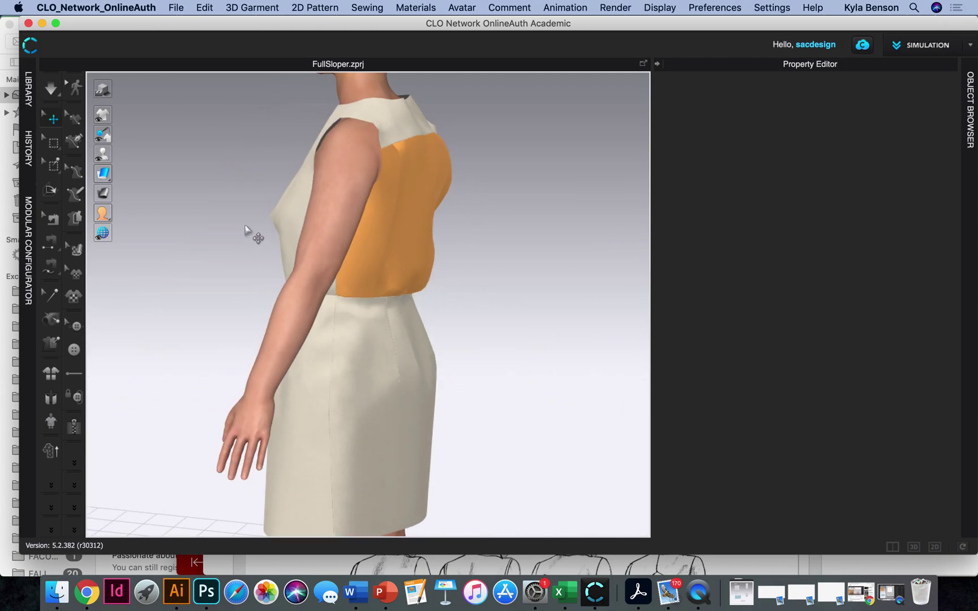
mouse_move(109, 215)
mouse_move(112, 174)
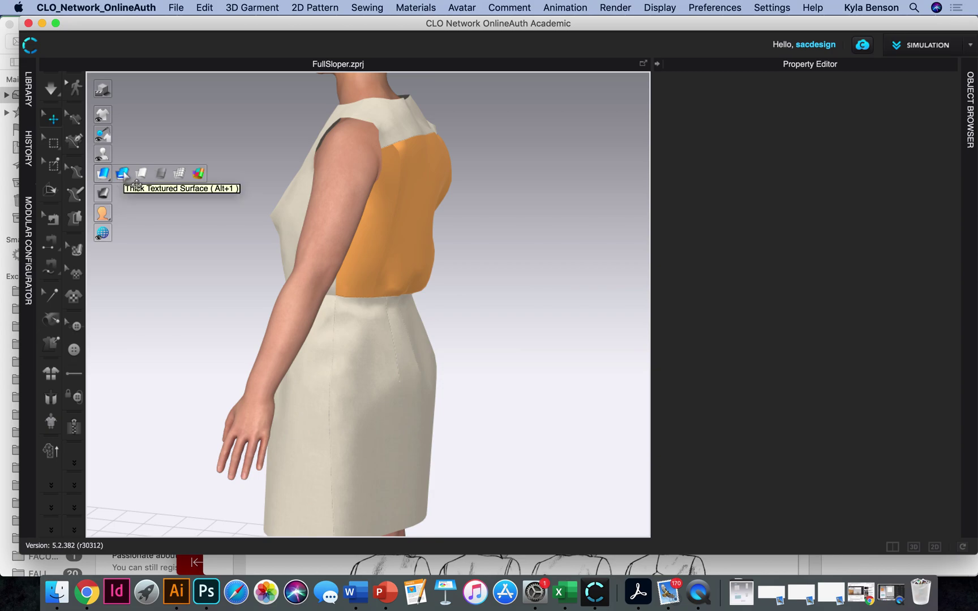
click(156, 180)
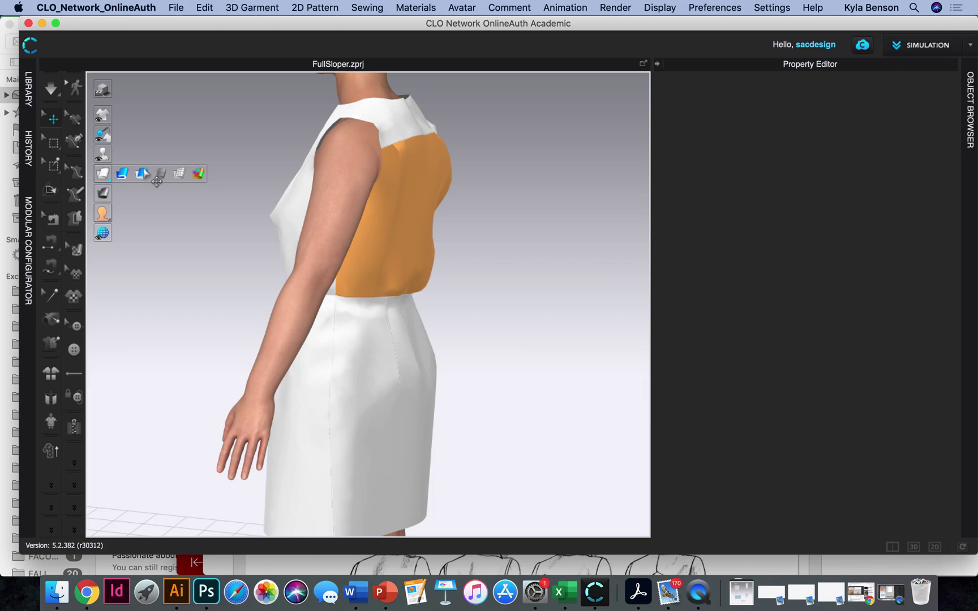
click(122, 173)
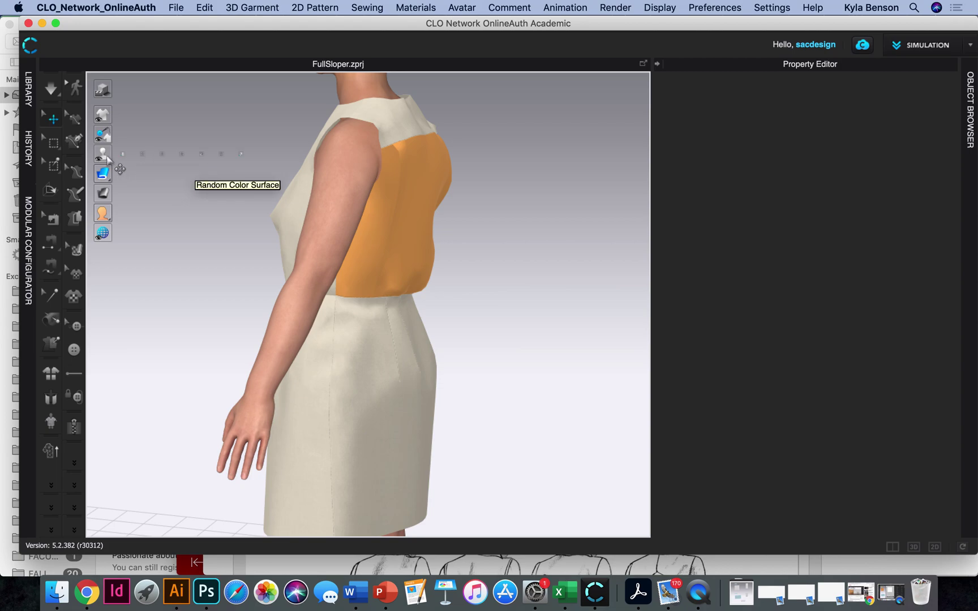
Step: Hide the avatar so only the garment is shown
mouse_move(104, 158)
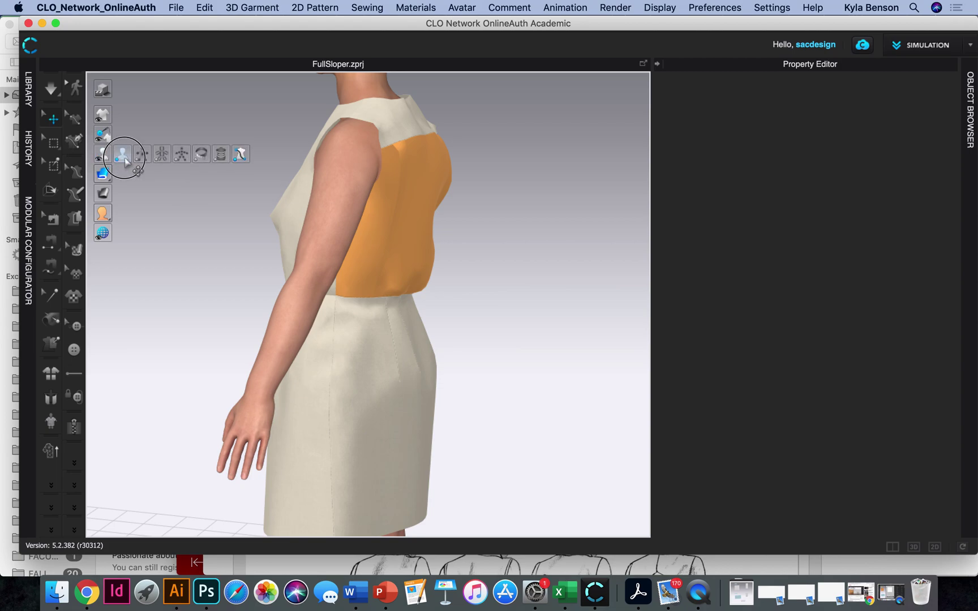
click(123, 155)
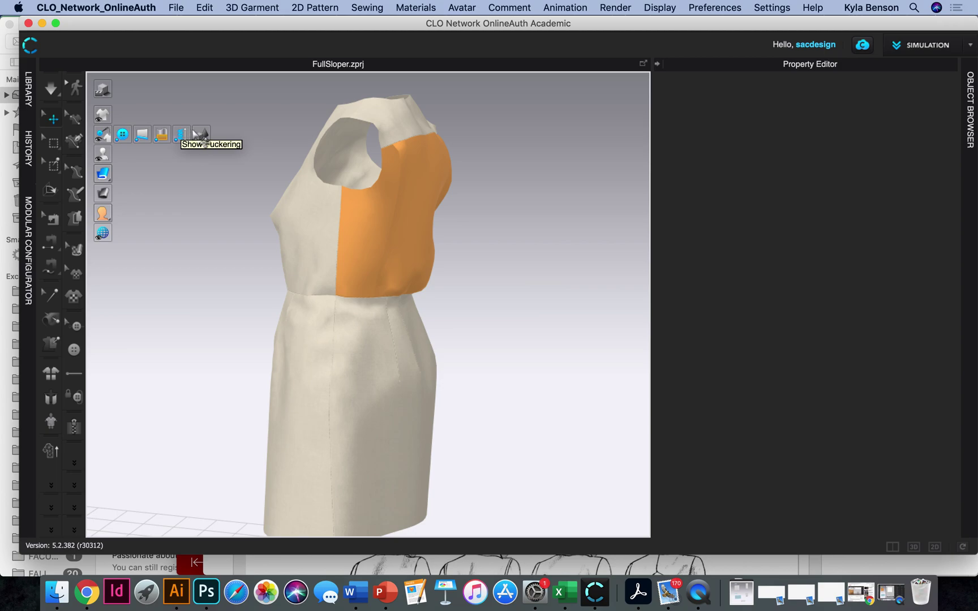
mouse_move(102, 114)
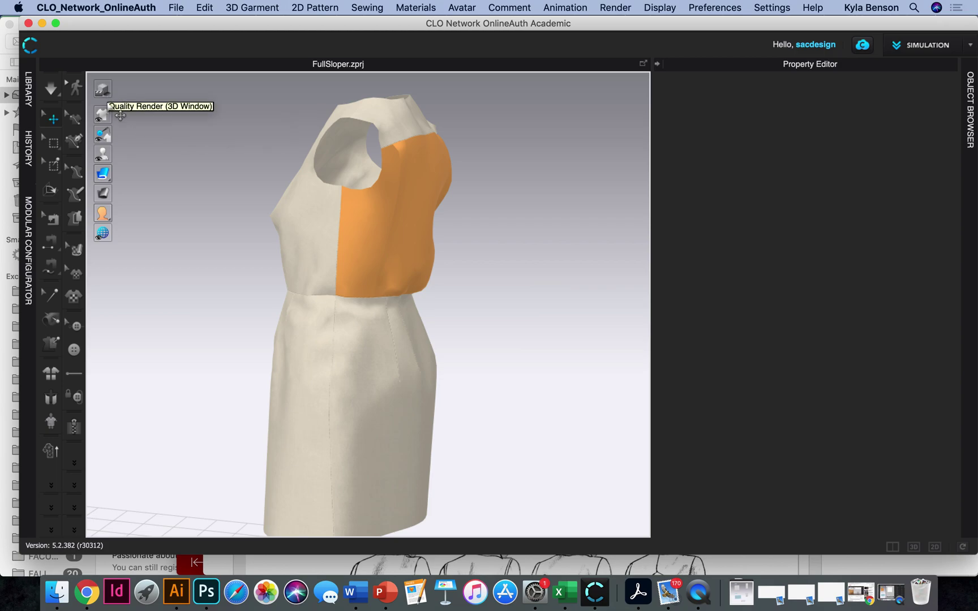
Step: Unstrengthen the lower back panel and examine the garment and its back pleats from several sides
right_click(366, 254)
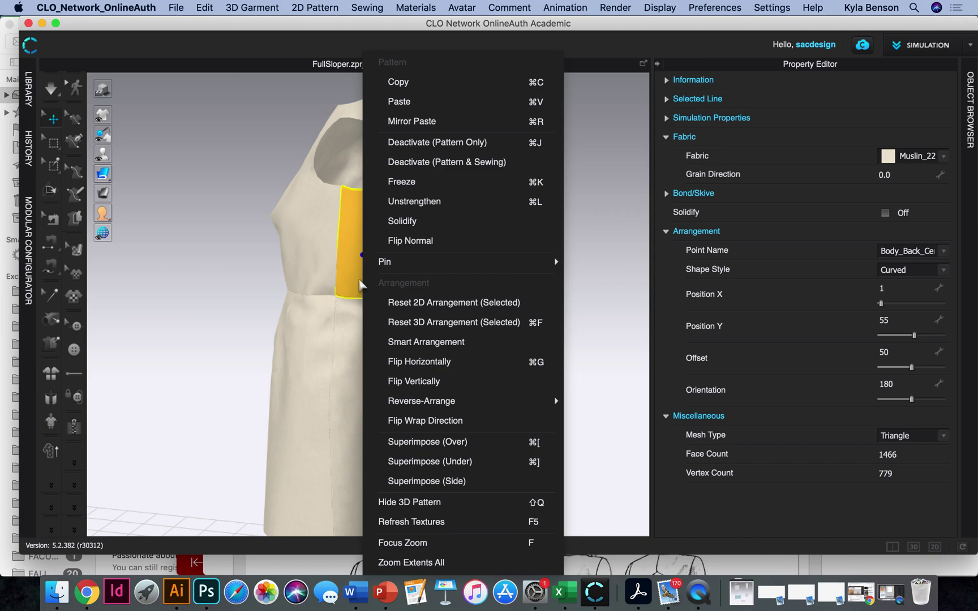
click(406, 203)
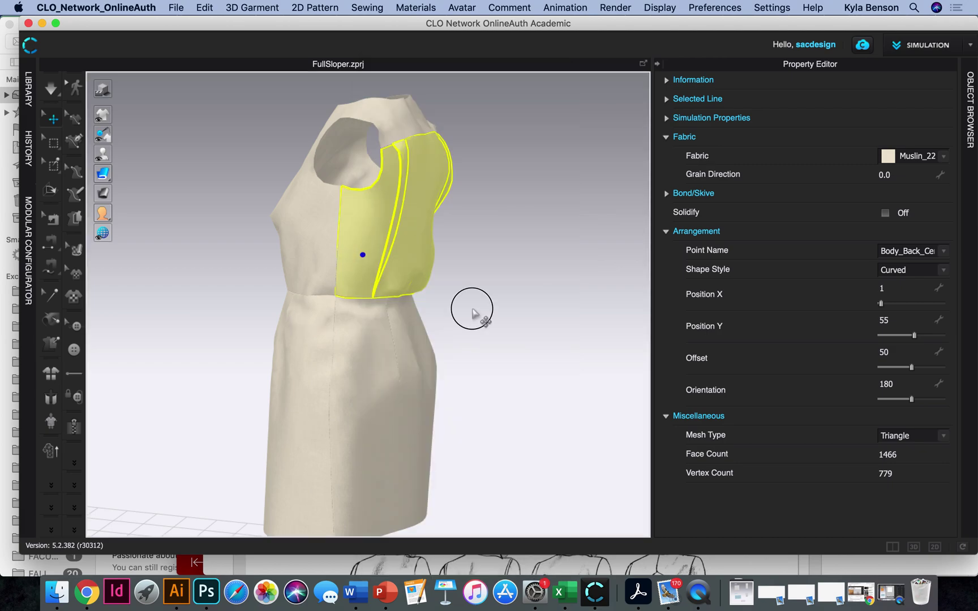
click(474, 311)
right_drag(478, 332, 433, 359)
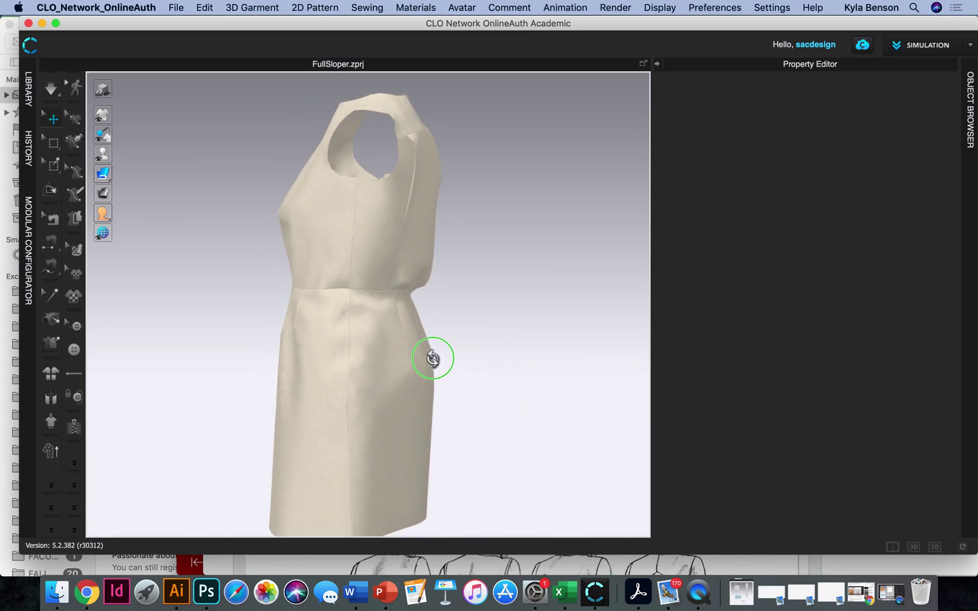
right_drag(433, 287, 37, 290)
right_drag(397, 340, 284, 338)
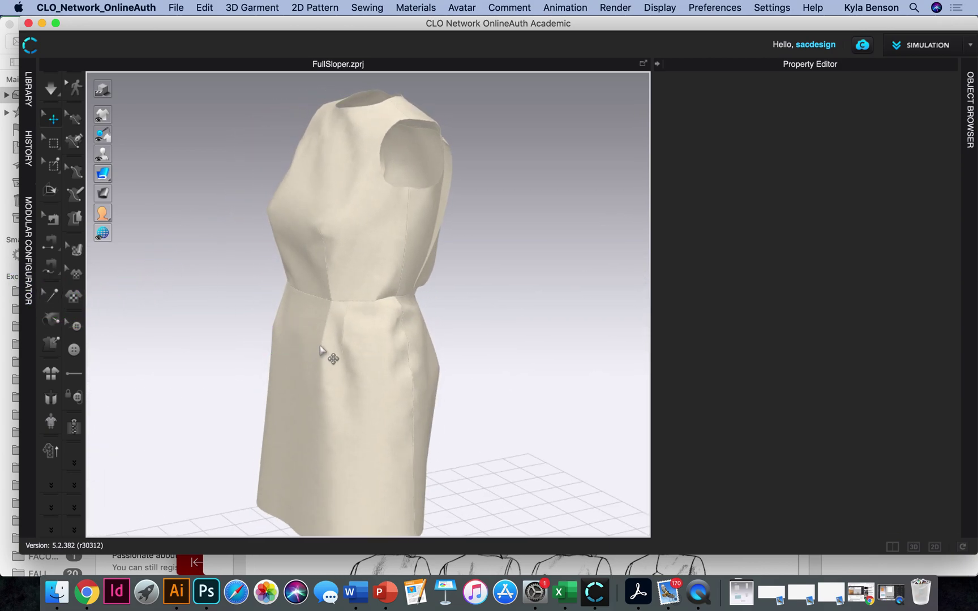
right_drag(511, 347, 498, 367)
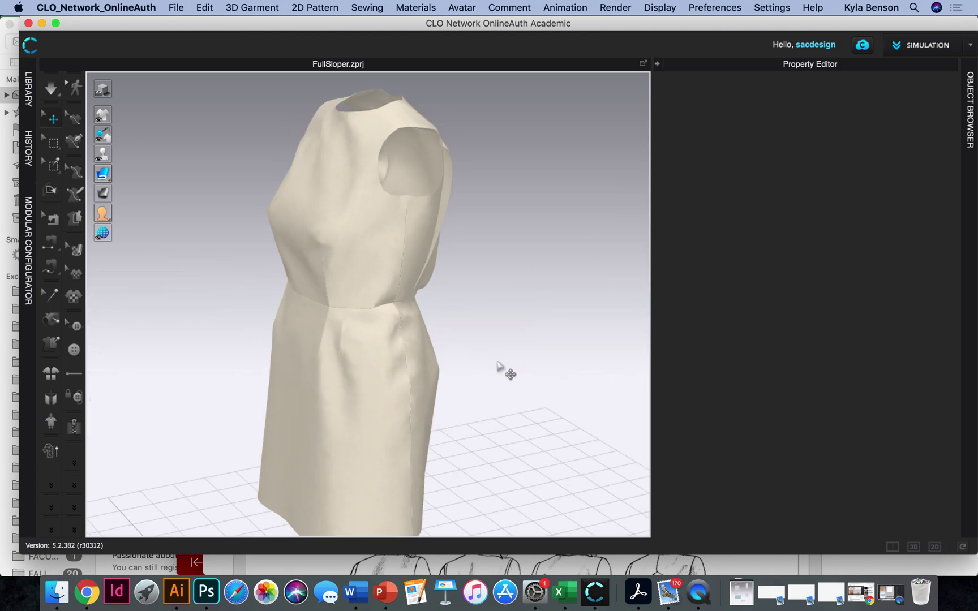